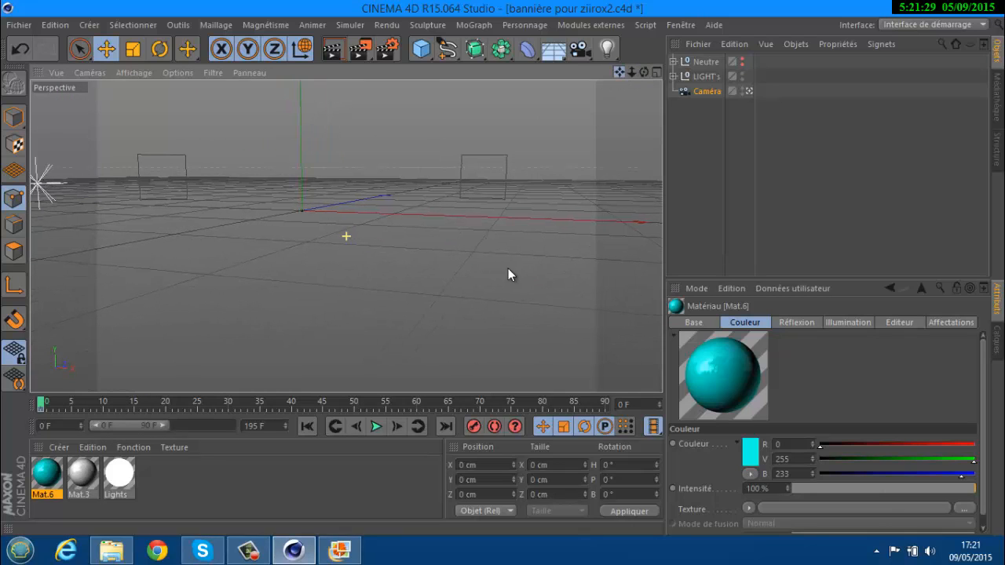
# - Add a MoText object to the scene and frame it in the perspective view
pyautogui.keyDown('alt'); pyautogui.moveTo(509, 274); pyautogui.dragTo(542, 274, button='middle'); pyautogui.keyUp('alt')
pyautogui.click(474, 25)
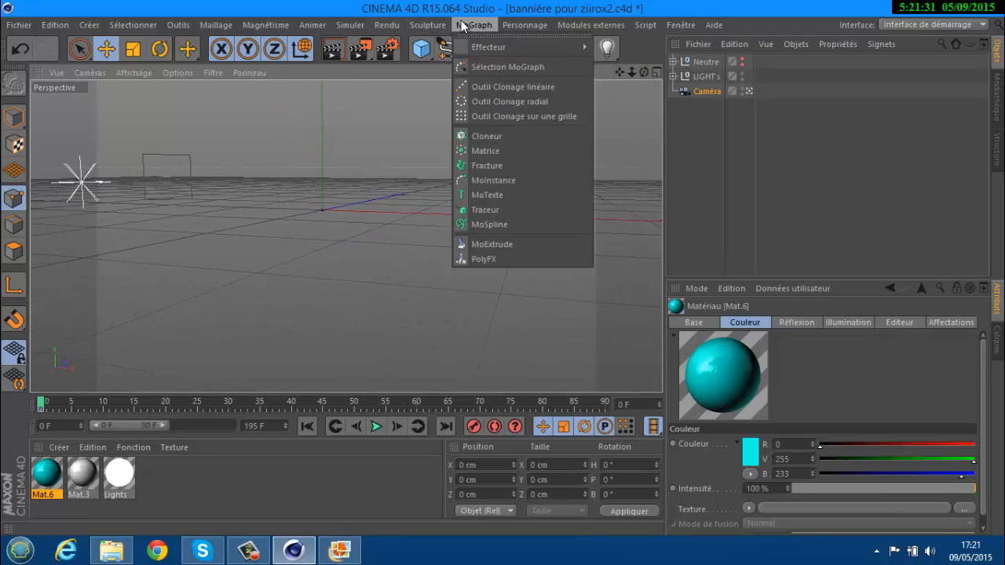
pyautogui.click(498, 194)
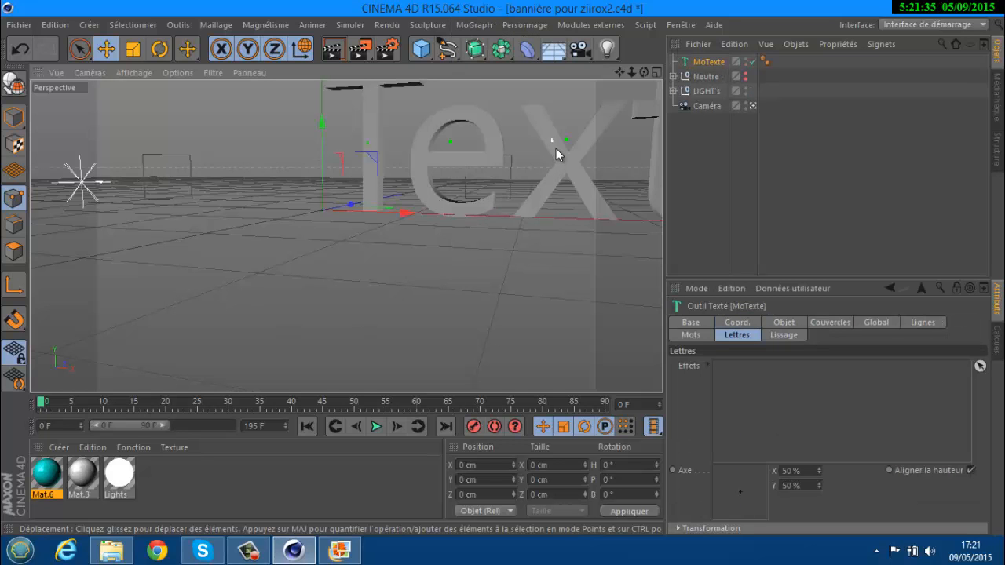
pyautogui.moveTo(620, 73)
pyautogui.mouseDown()
pyautogui.moveTo(503, 268)
pyautogui.moveTo(619, 72)
pyautogui.mouseUp()
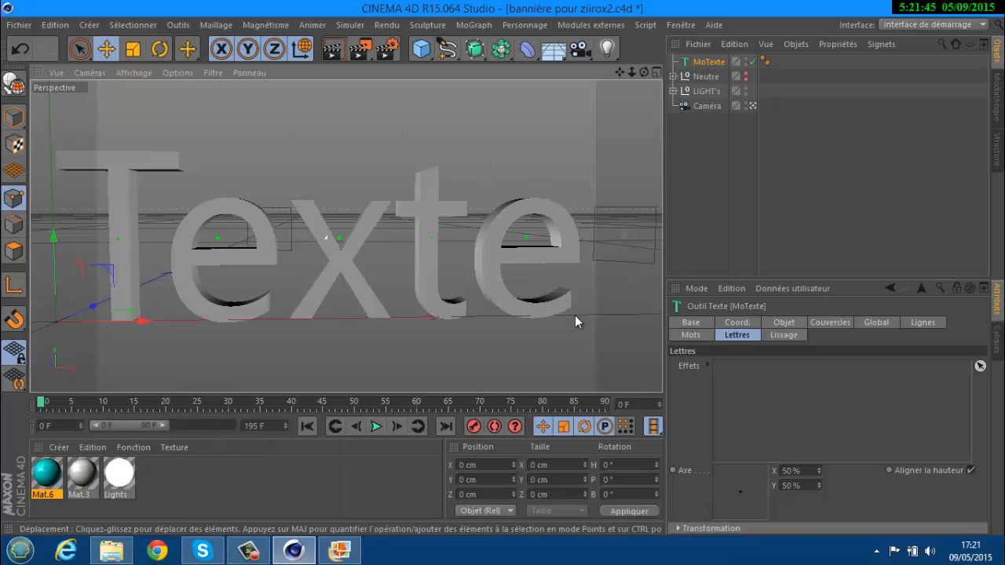
# - Examine the finished reference banner in Photo Gallery and return to CINEMA 4D
pyautogui.click(222, 562)
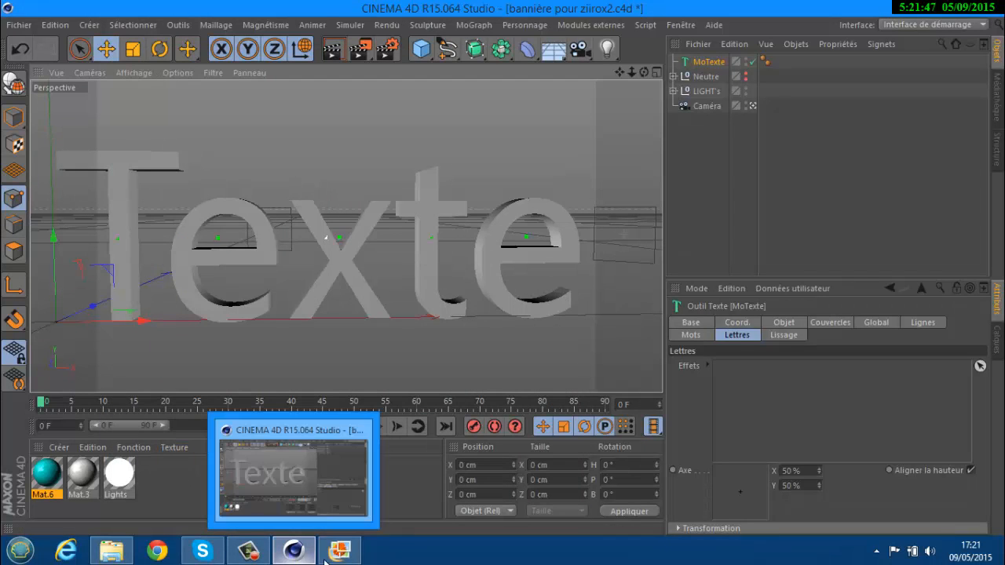
pyautogui.click(340, 553)
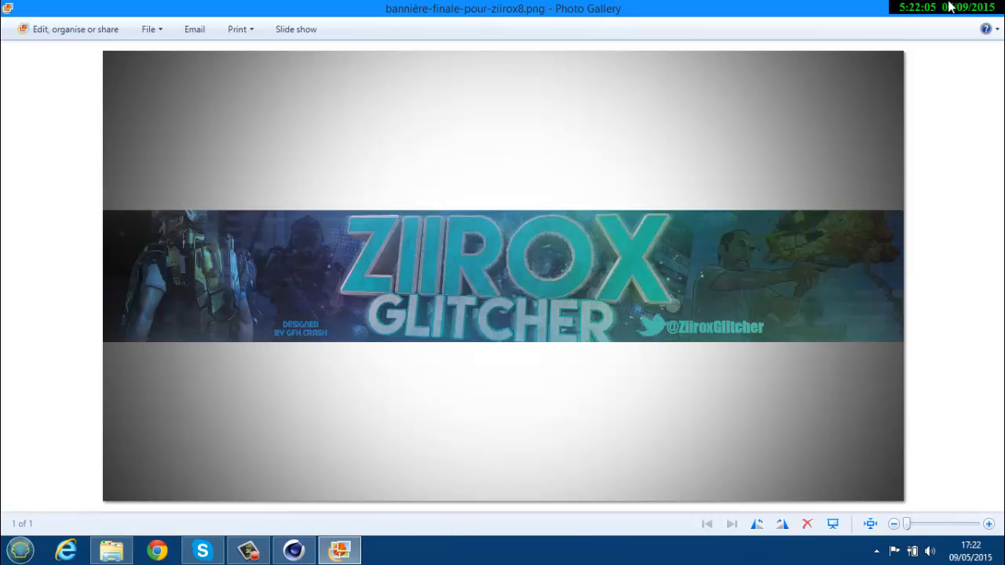
pyautogui.hotkey('alt', 'Tab')
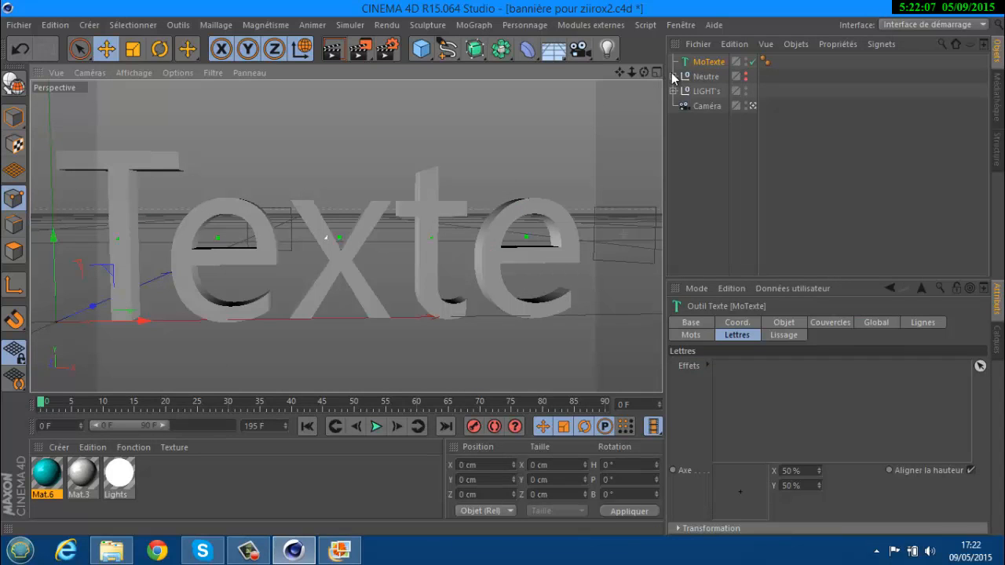
# - Try a depth of 70 cm on the MoText object and settle on 65 cm
pyautogui.click(784, 324)
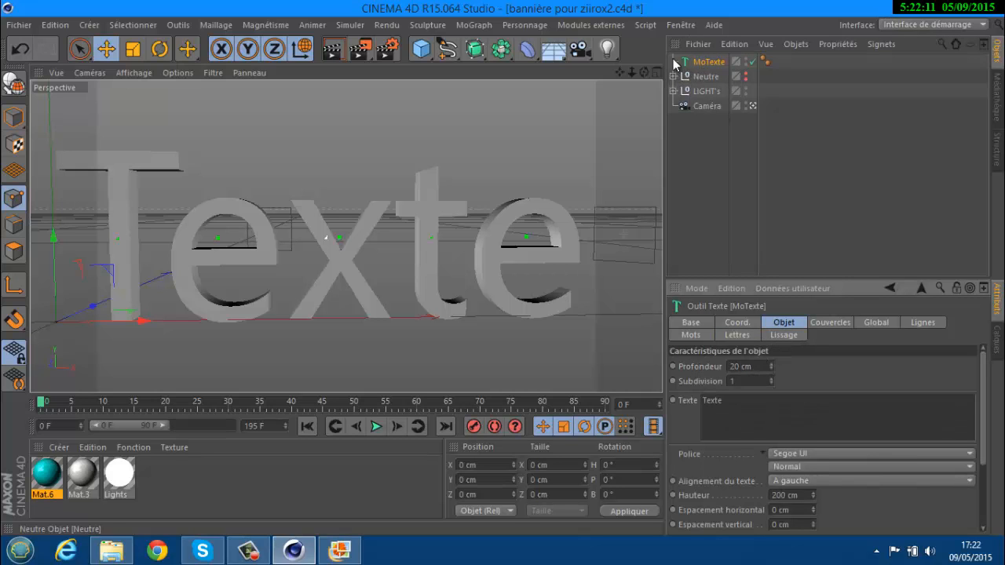
pyautogui.moveTo(507, 278)
pyautogui.keyDown('alt'); pyautogui.mouseDown()
pyautogui.moveTo(495, 270)
pyautogui.moveTo(503, 268)
pyautogui.mouseUp(); pyautogui.keyUp('alt')
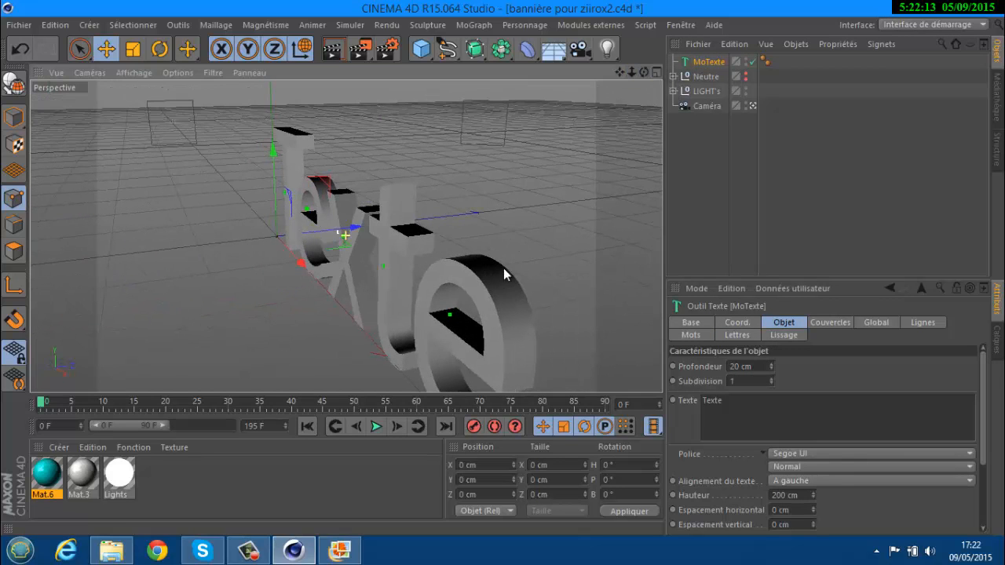
pyautogui.moveTo(740, 367); pyautogui.dragTo(716, 372)
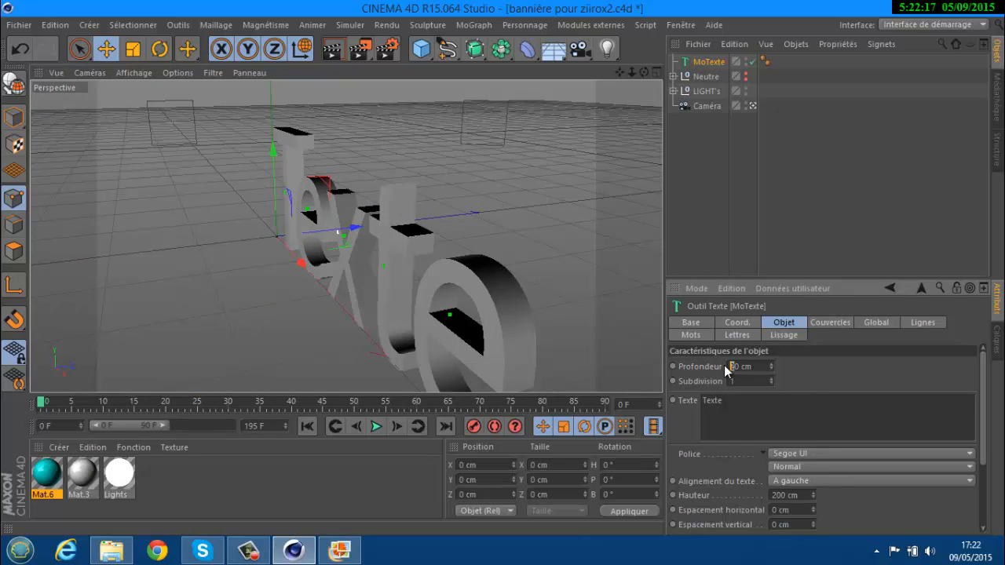
pyautogui.write('70')
pyautogui.press('Return')
pyautogui.moveTo(644, 72); pyautogui.dragTo(511, 272)
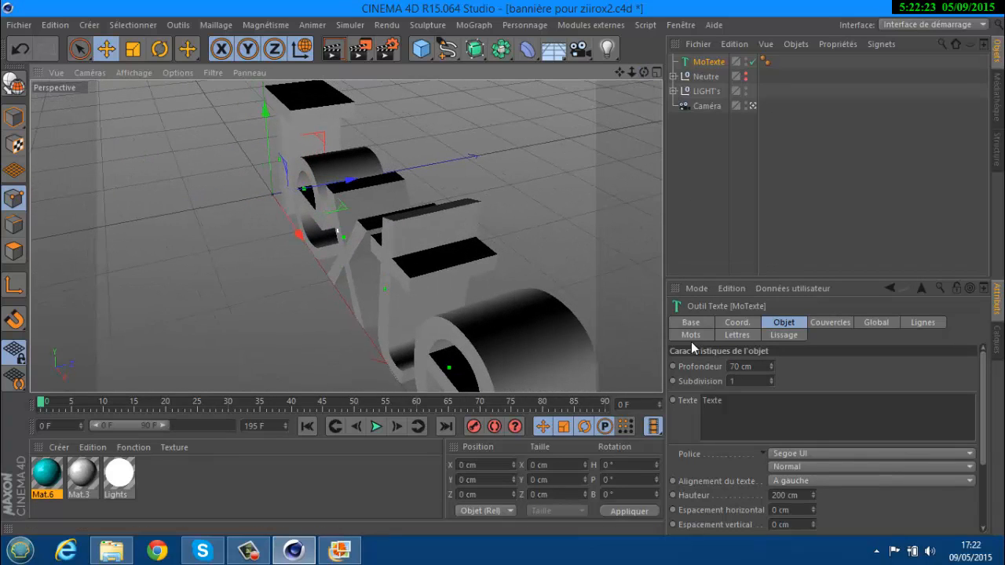
pyautogui.click(737, 369)
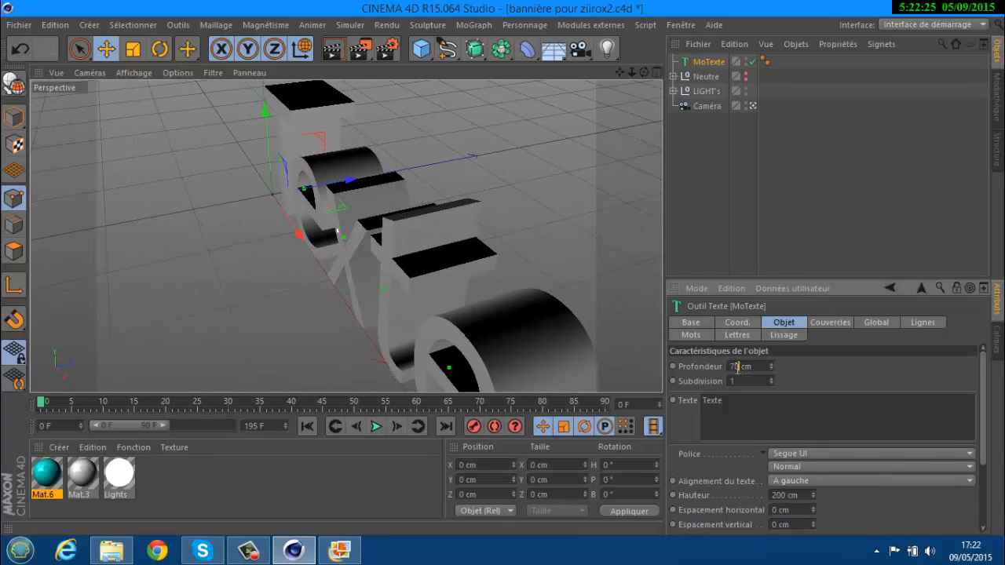
pyautogui.write('65')
pyautogui.press('Return')
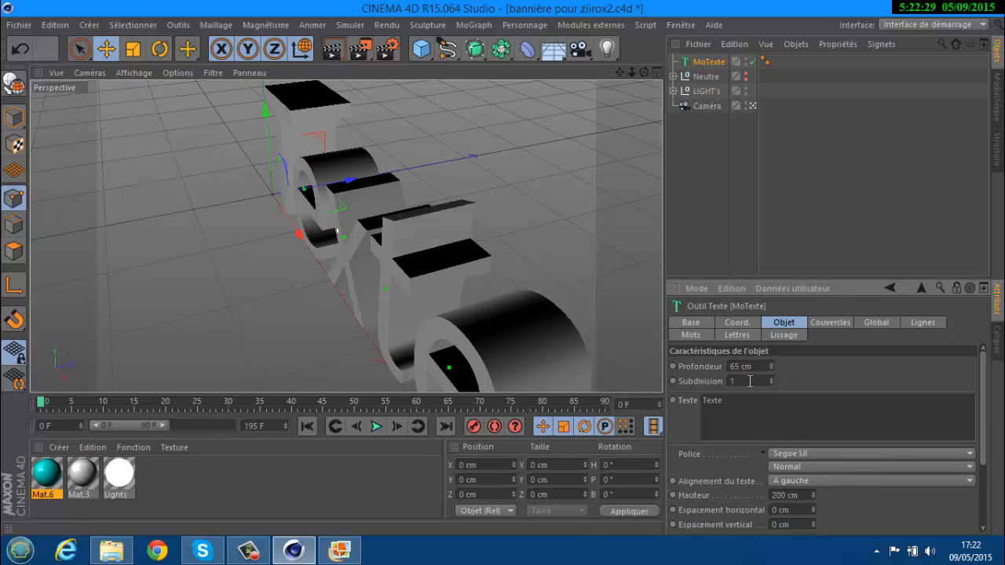
# - Set the MoText object's subdivision to 10 and replace its text with CRASH
pyautogui.click(750, 380)
pyautogui.write('0')
pyautogui.moveTo(723, 401); pyautogui.dragTo(678, 403)
pyautogui.write('CRASH')
# - Change the CRASH text's font to Lemon/Milk and view the lettering from the front
pyautogui.click(818, 368)
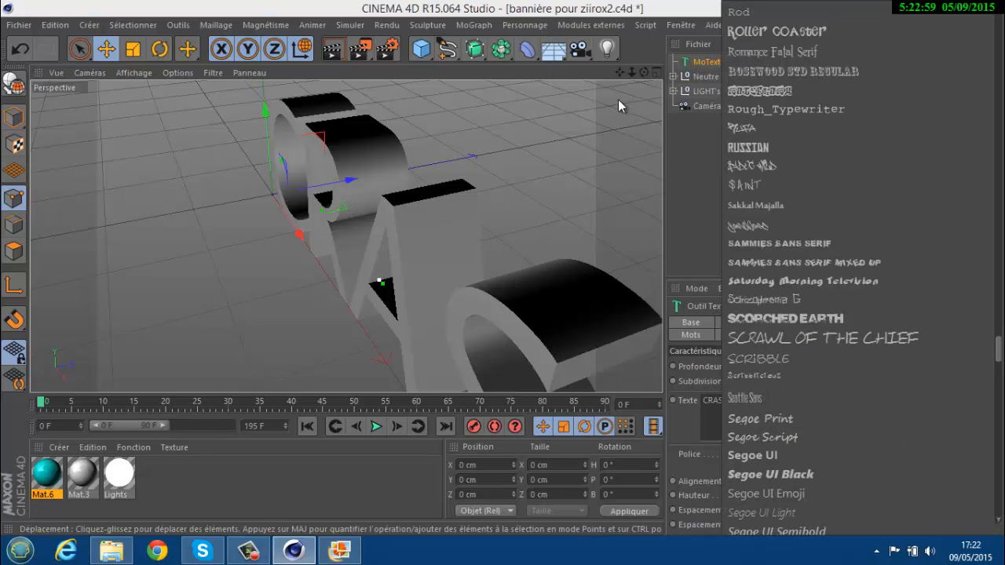
pyautogui.scroll(8, 808, 157)
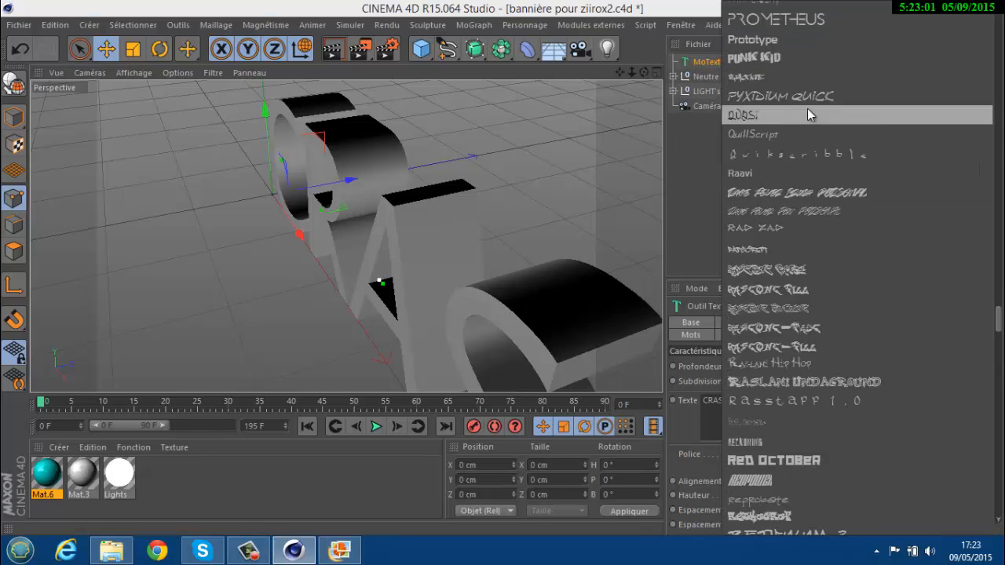
pyautogui.scroll(15, 808, 114)
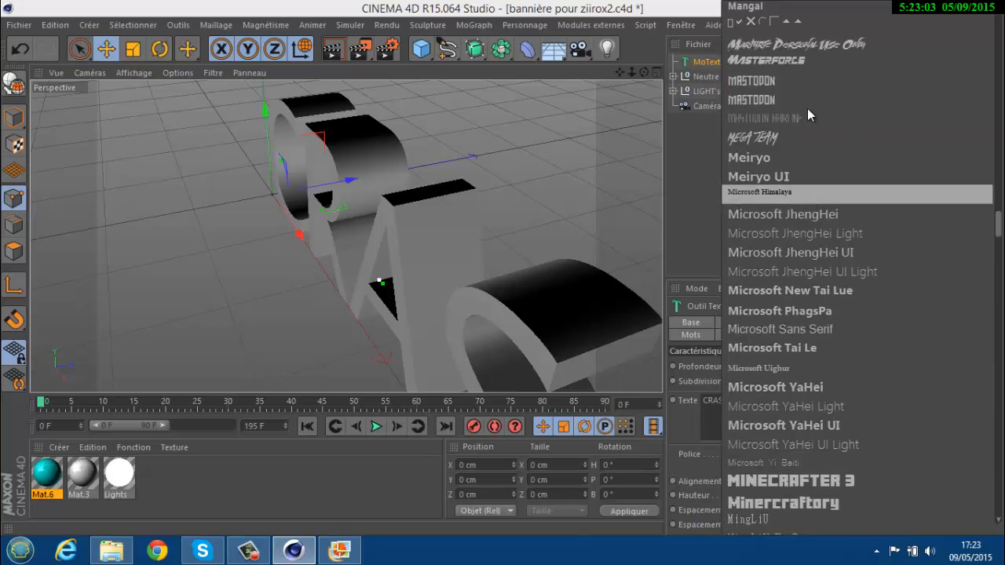
pyautogui.scroll(8, 807, 108)
pyautogui.scroll(-7, 832, 260)
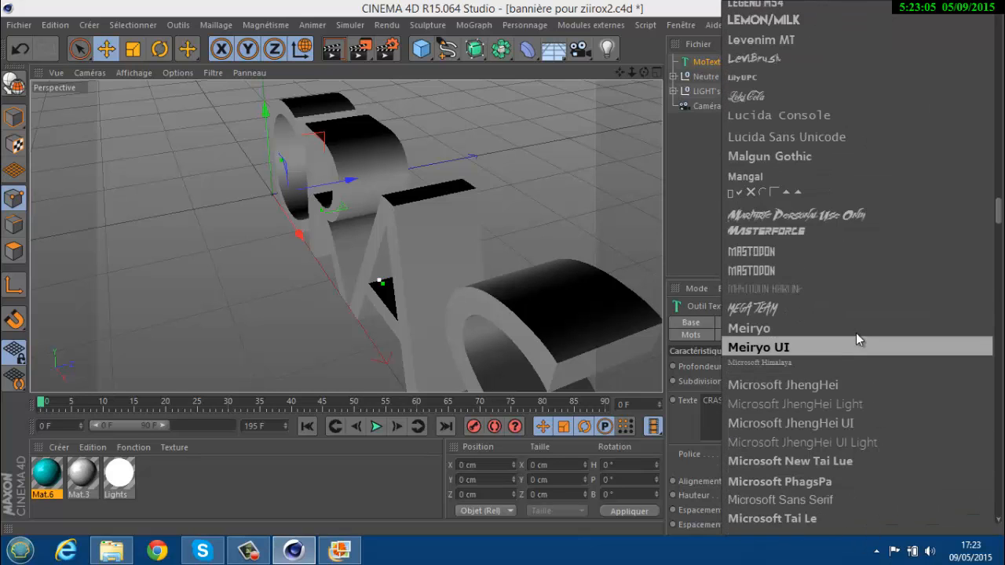
pyautogui.scroll(3, 800, 276)
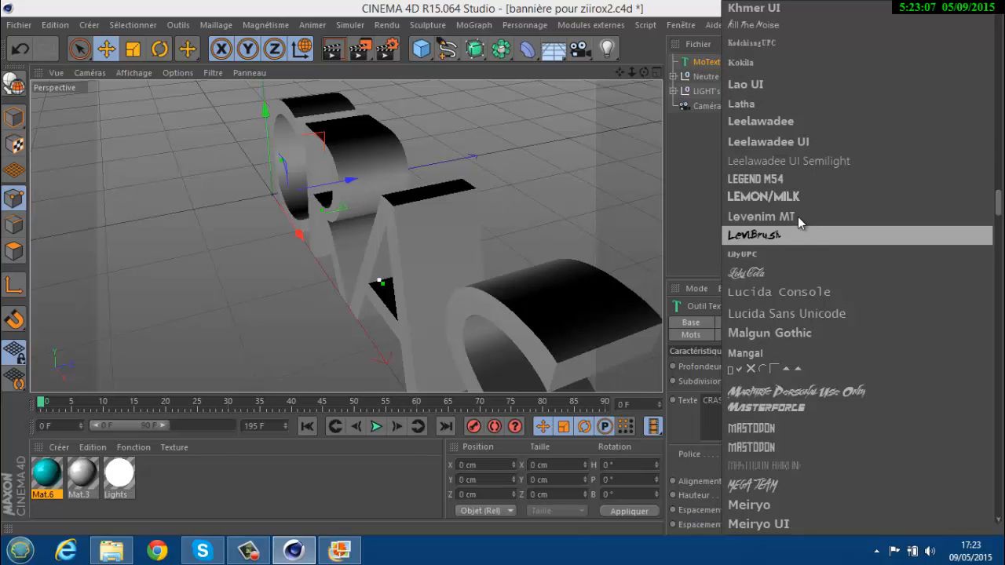
pyautogui.scroll(-5, 748, 306)
pyautogui.scroll(5, 758, 235)
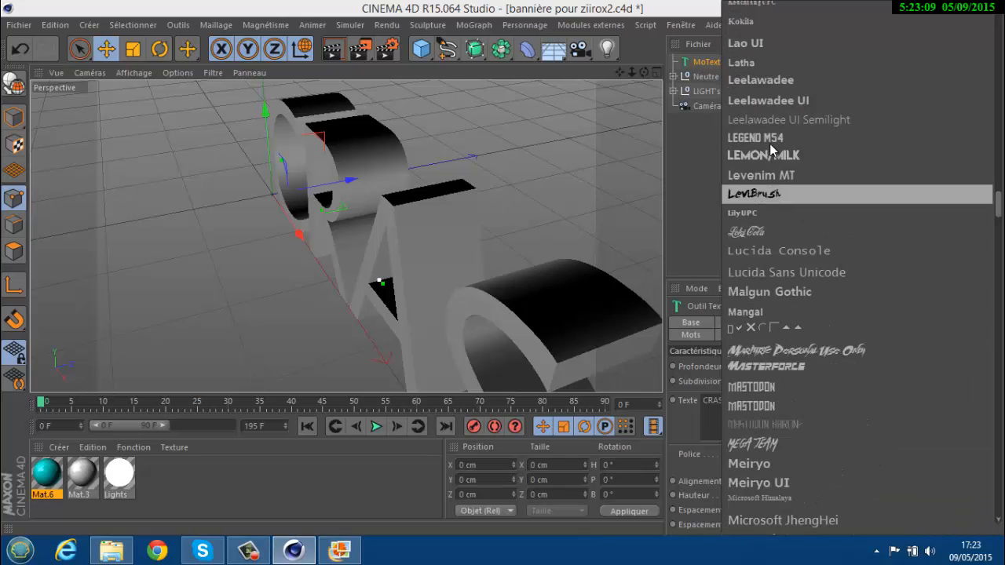
pyautogui.click(781, 156)
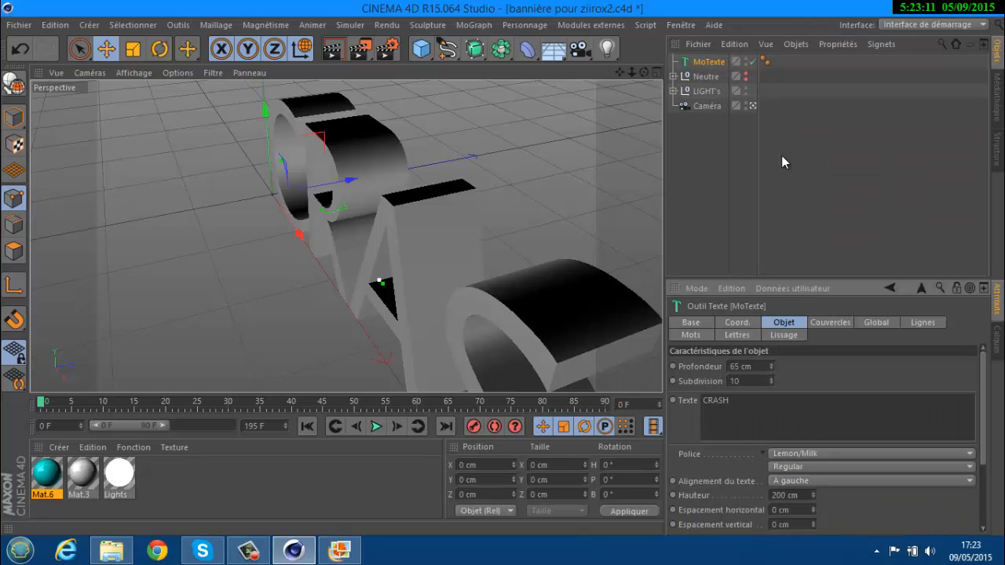
pyautogui.moveTo(641, 75); pyautogui.dragTo(415, 189)
pyautogui.click(826, 323)
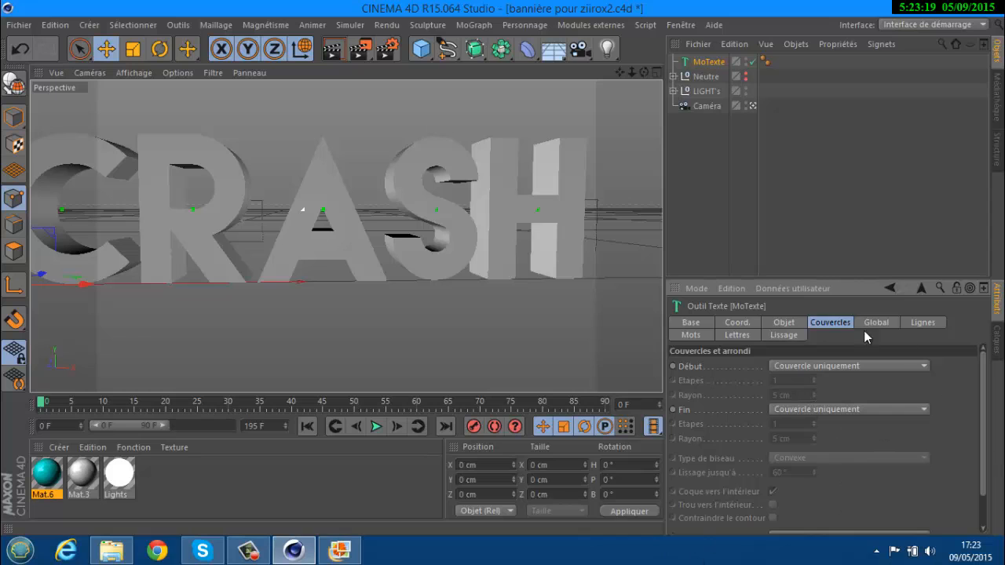
pyautogui.click(783, 323)
pyautogui.click(736, 323)
pyautogui.click(783, 322)
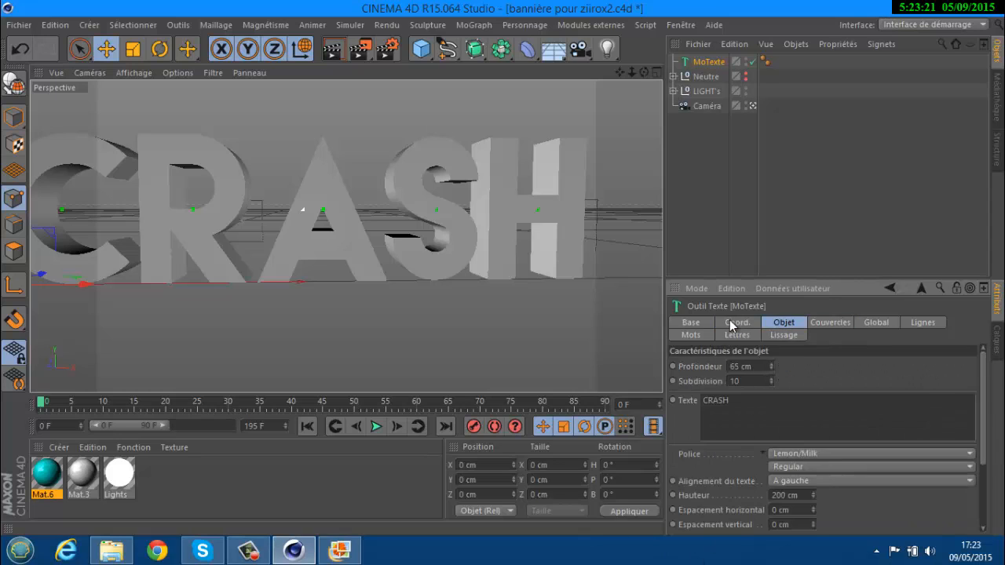
pyautogui.click(730, 325)
pyautogui.click(784, 322)
# - Apply the turquoise Mat.6 material to the CRASH text and duplicate that material
pyautogui.moveTo(47, 471); pyautogui.dragTo(720, 61)
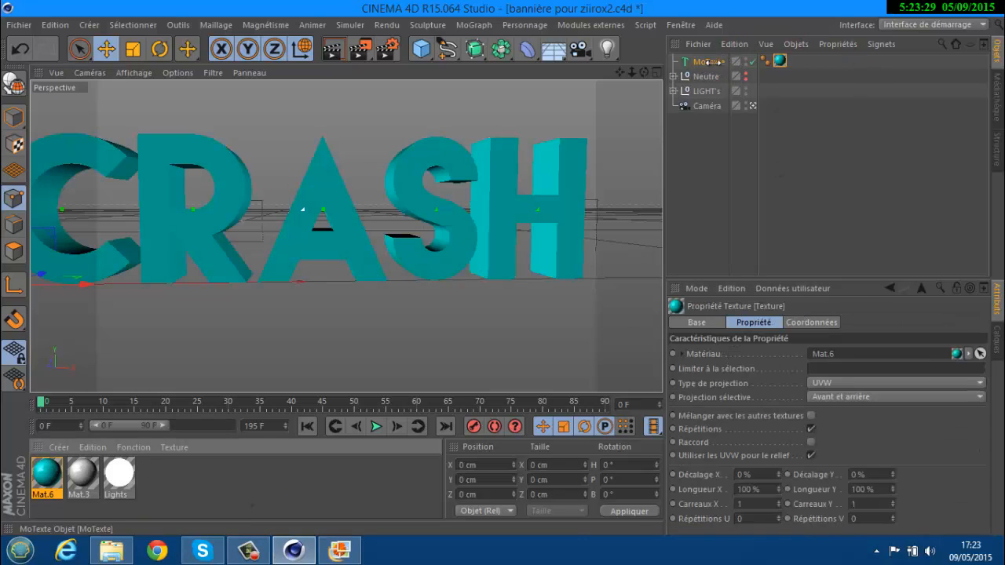
pyautogui.click(45, 479)
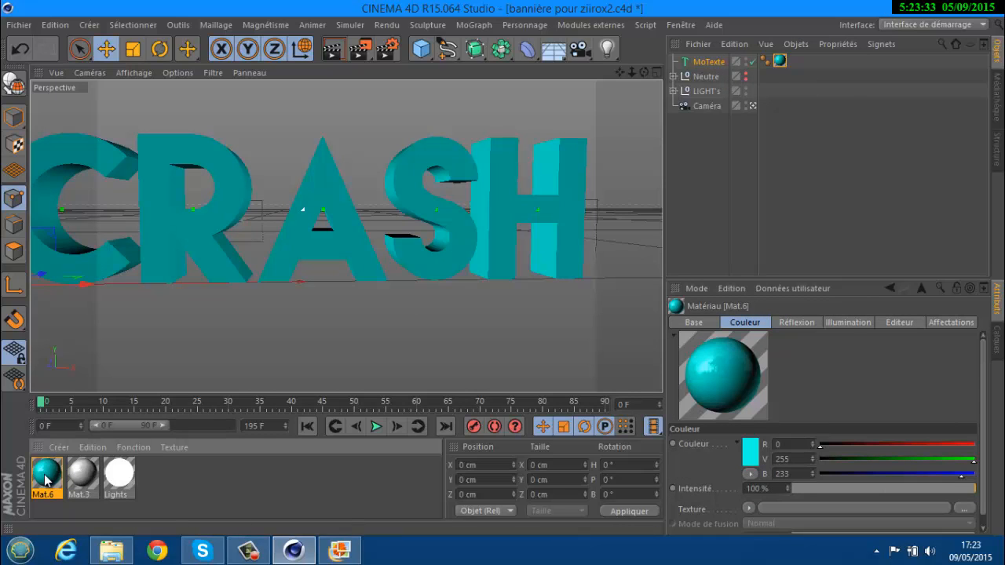
pyautogui.hotkey('ctrl', 'c')
pyautogui.hotkey('ctrl', 'v')
# - Try green (RGB 38, 255, 0) on the duplicated Mat.6 material and settle on purple (RGB 174, 0, 255)
pyautogui.doubleClick(45, 479)
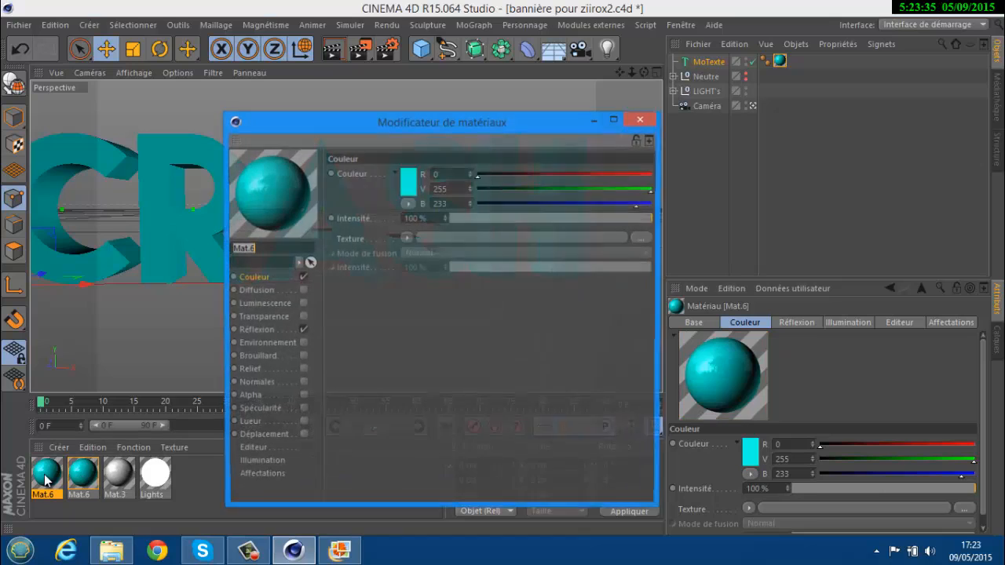
pyautogui.click(406, 194)
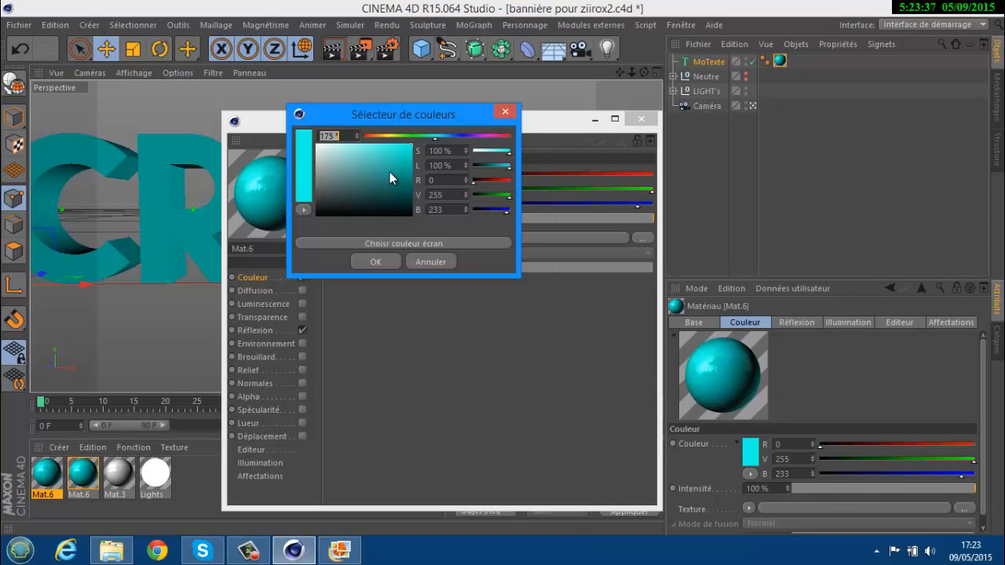
pyautogui.click(407, 138)
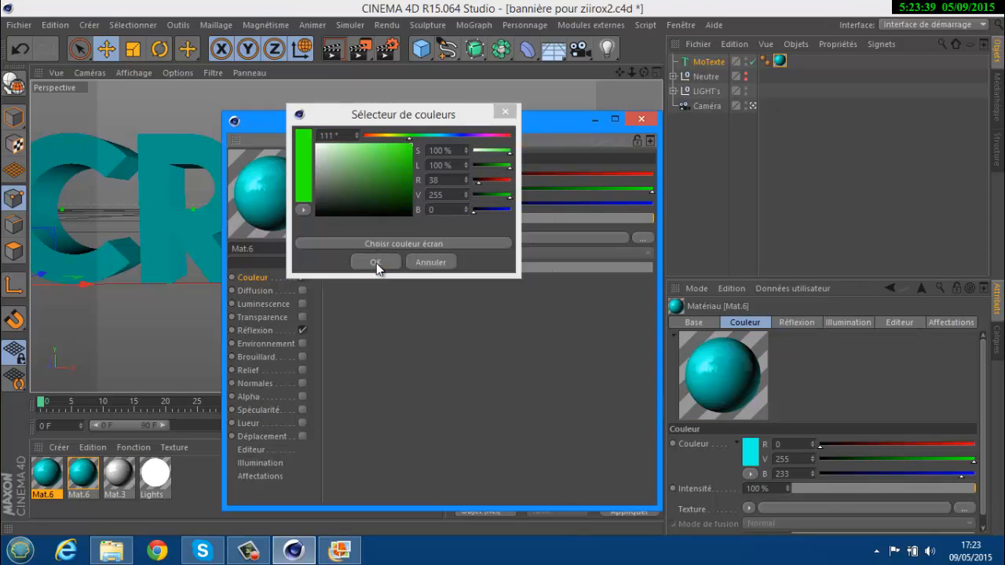
pyautogui.click(376, 262)
pyautogui.click(408, 182)
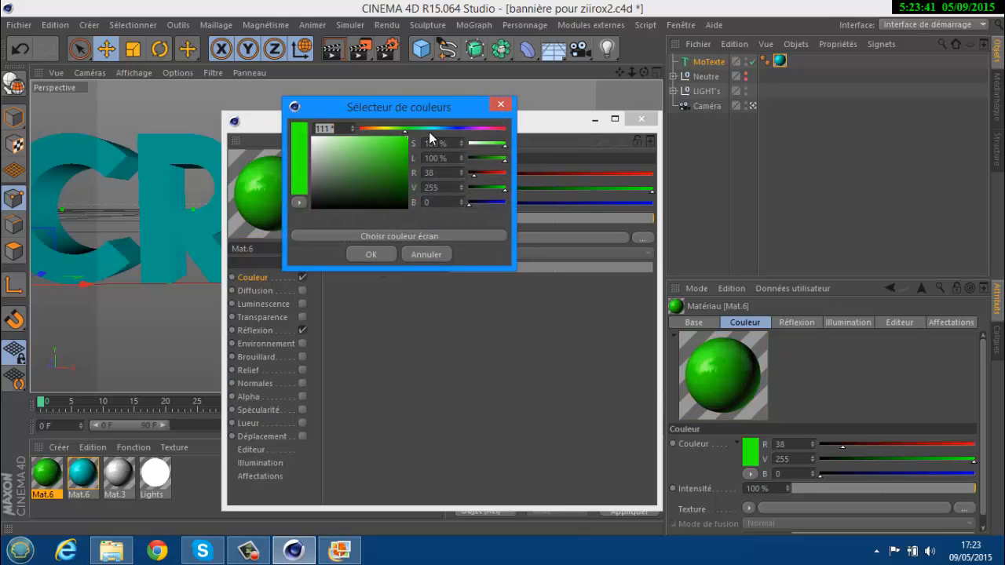
pyautogui.click(471, 129)
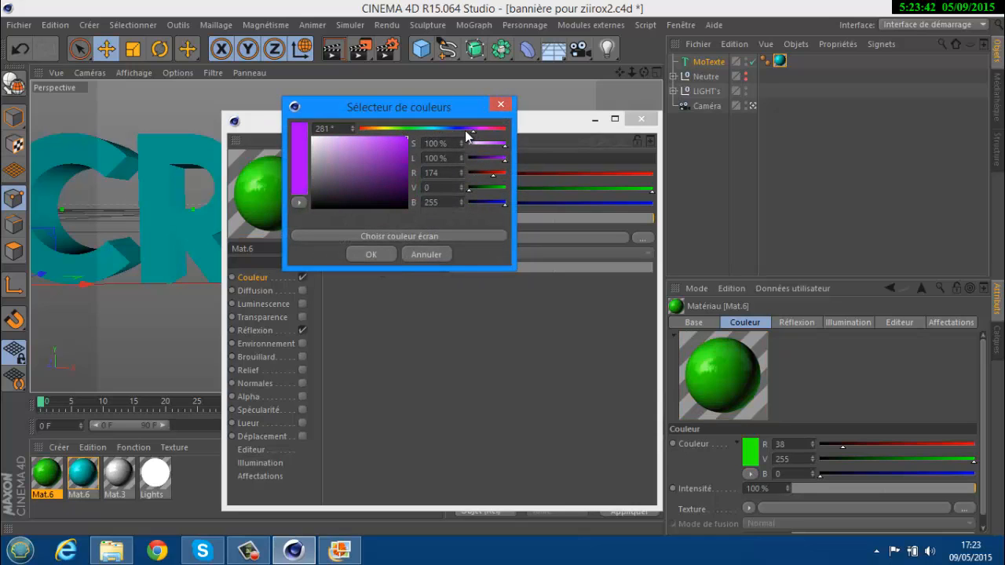
pyautogui.click(351, 254)
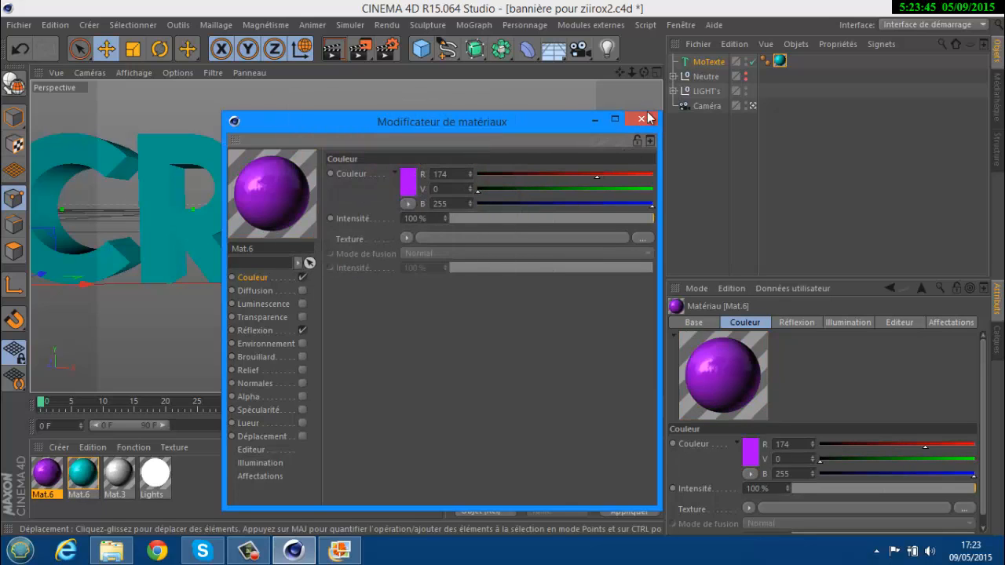
pyautogui.click(644, 119)
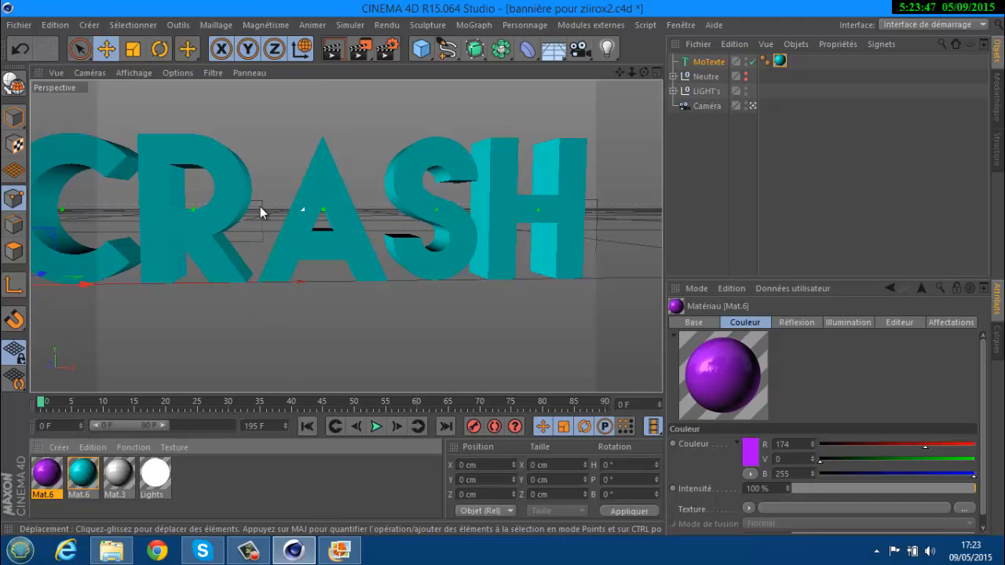
# - Duplicate the CRASH text object and disable the copy
pyautogui.keyDown('alt'); pyautogui.moveTo(505, 271); pyautogui.dragTo(471, 272); pyautogui.keyUp('alt')
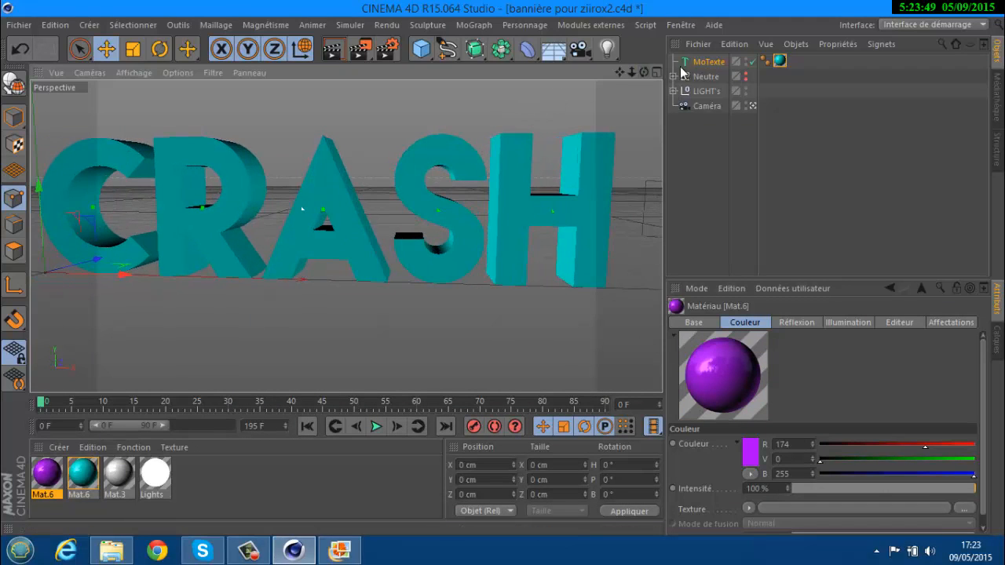
pyautogui.click(708, 63)
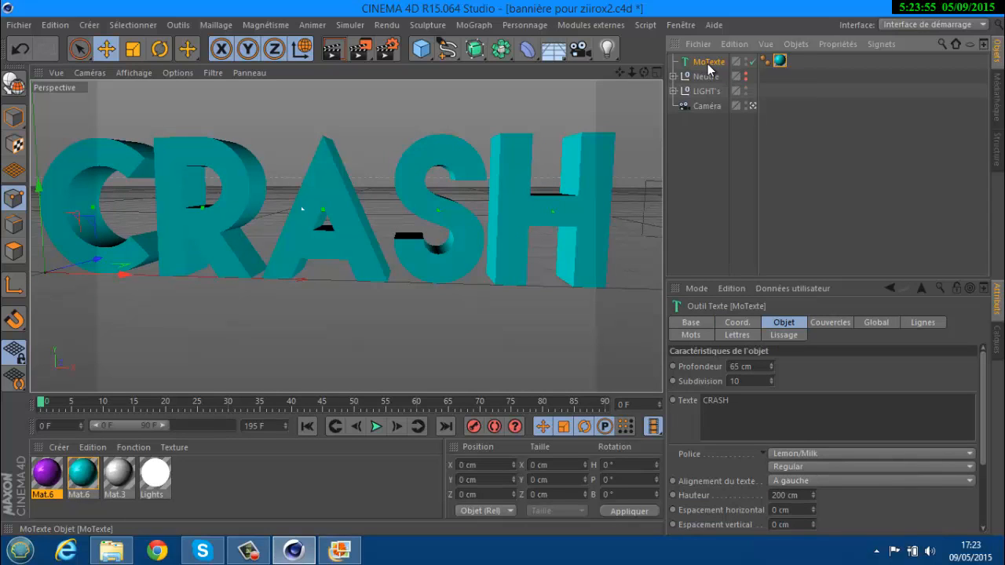
pyautogui.hotkey('ctrl', 'c')
pyautogui.hotkey('ctrl', 'v')
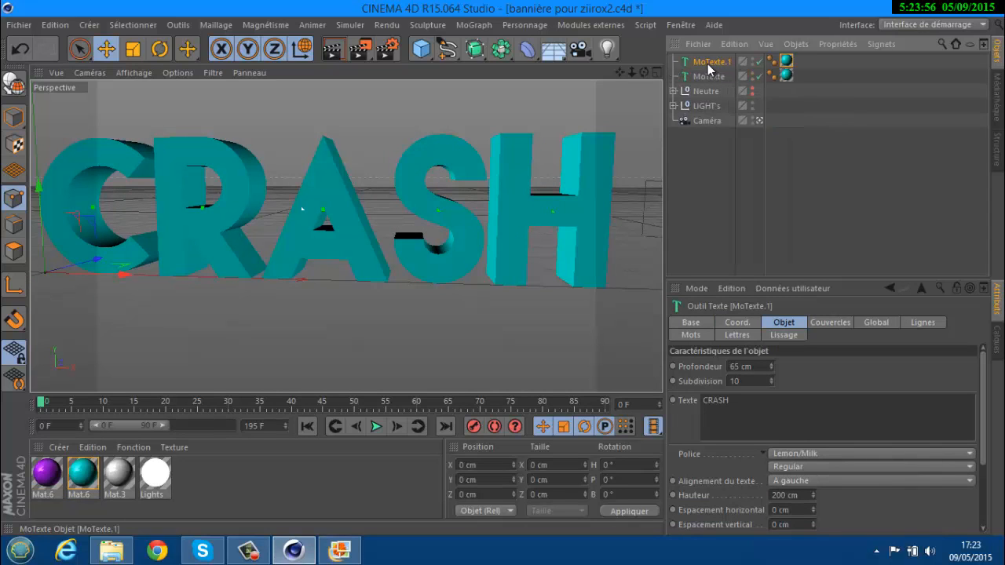
pyautogui.click(616, 25)
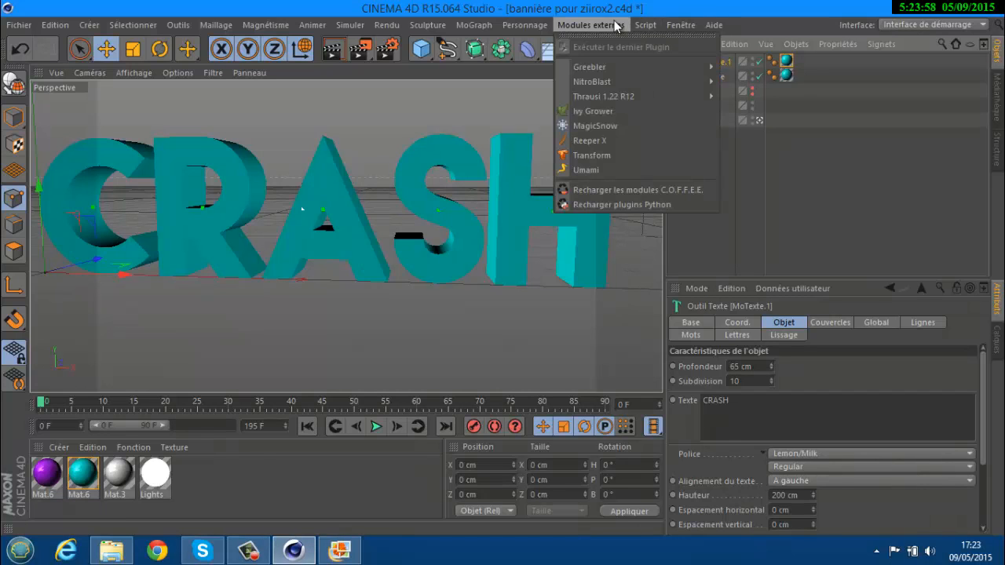
pyautogui.click(665, 4)
pyautogui.click(759, 61)
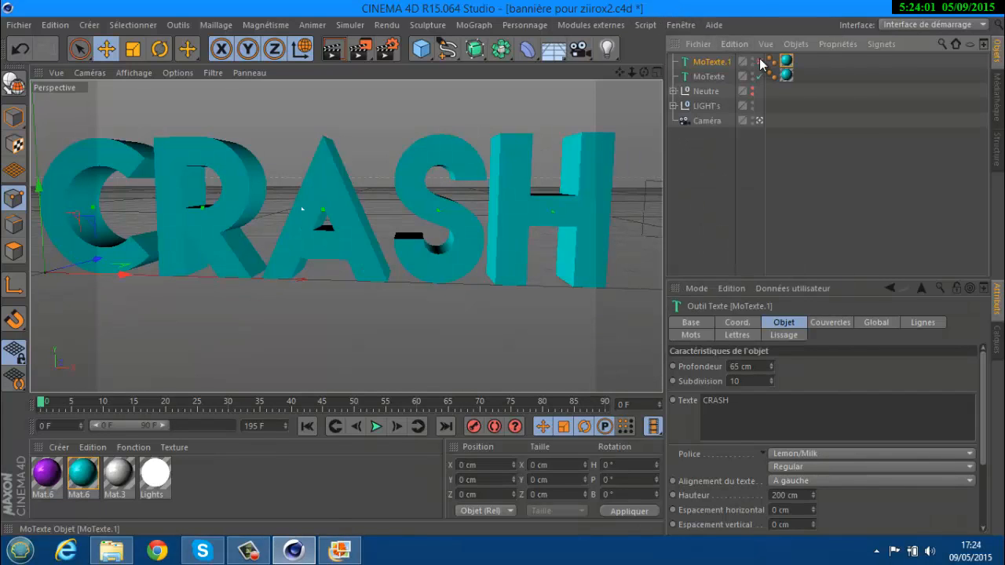
# - Add a Greebler object, re-enable the duplicate CRASH text and nest it inside the Greebler
pyautogui.click(591, 24)
pyautogui.moveTo(603, 67)
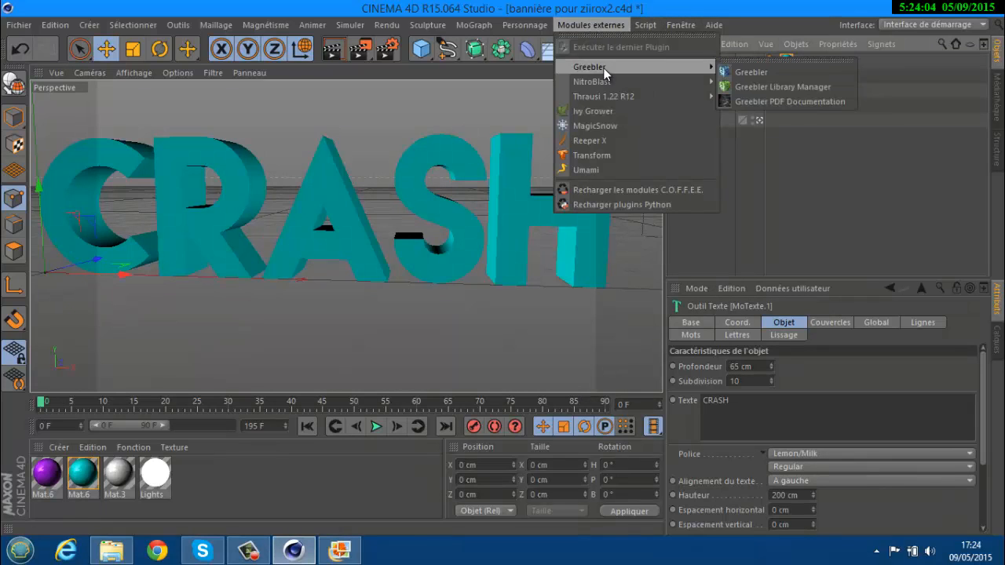
pyautogui.click(771, 71)
pyautogui.click(711, 77)
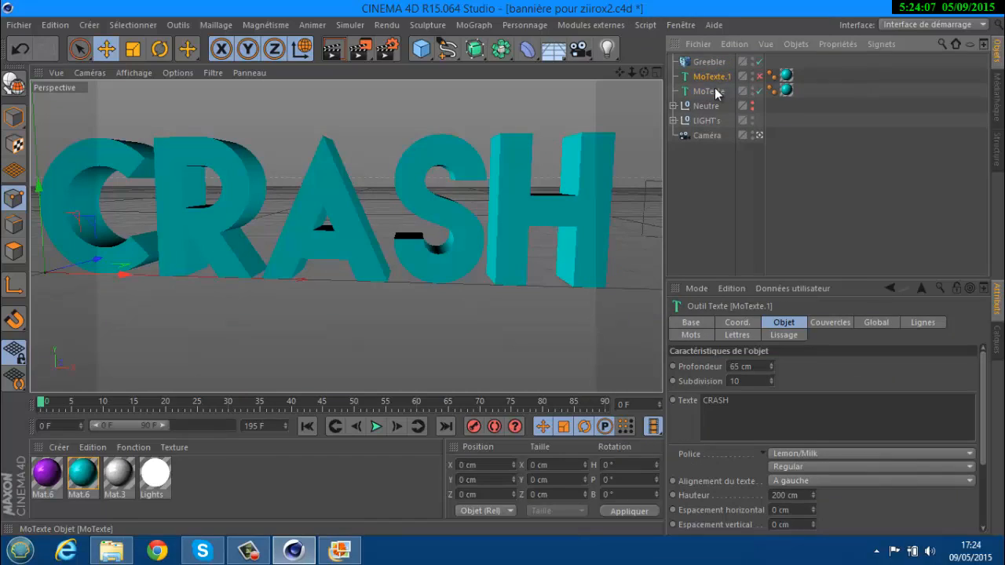
pyautogui.click(700, 79)
pyautogui.click(760, 76)
pyautogui.moveTo(701, 76); pyautogui.dragTo(505, 267)
pyautogui.click(698, 61)
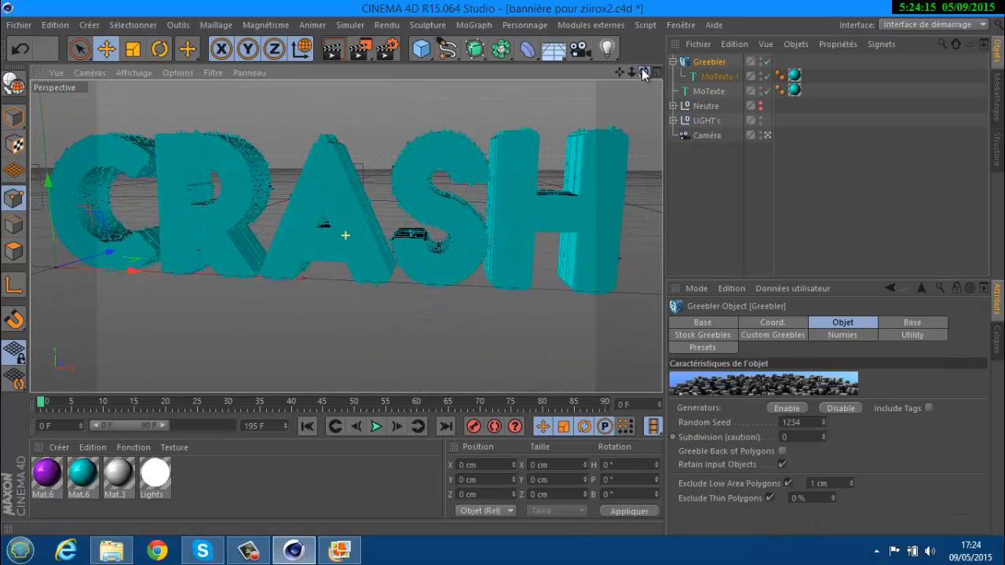
# - Compare the new Greebler's base height and bevel settings with those of Greebler.1 in the Neutre group
pyautogui.click(709, 77)
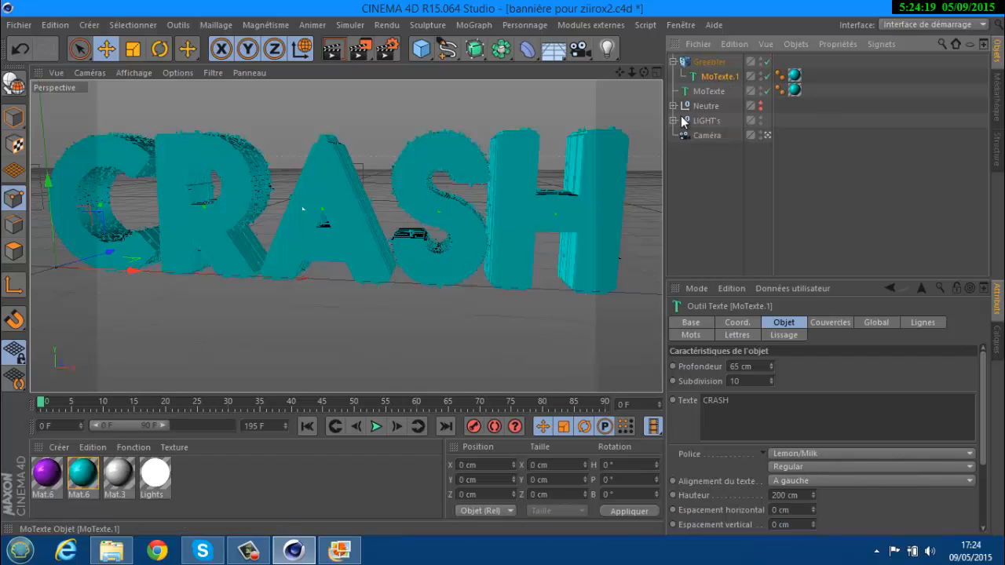
pyautogui.click(727, 63)
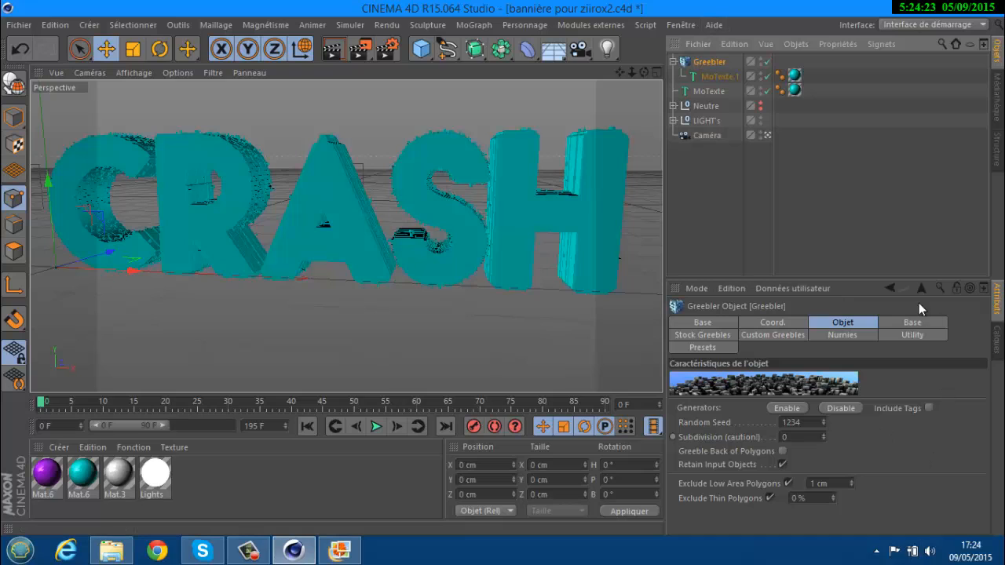
pyautogui.click(913, 323)
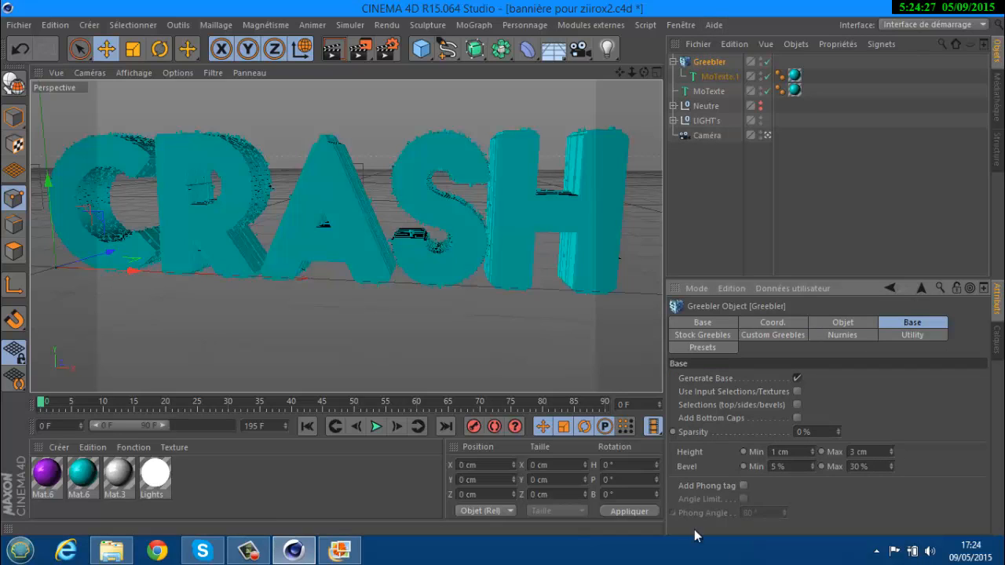
pyautogui.click(677, 107)
pyautogui.click(674, 106)
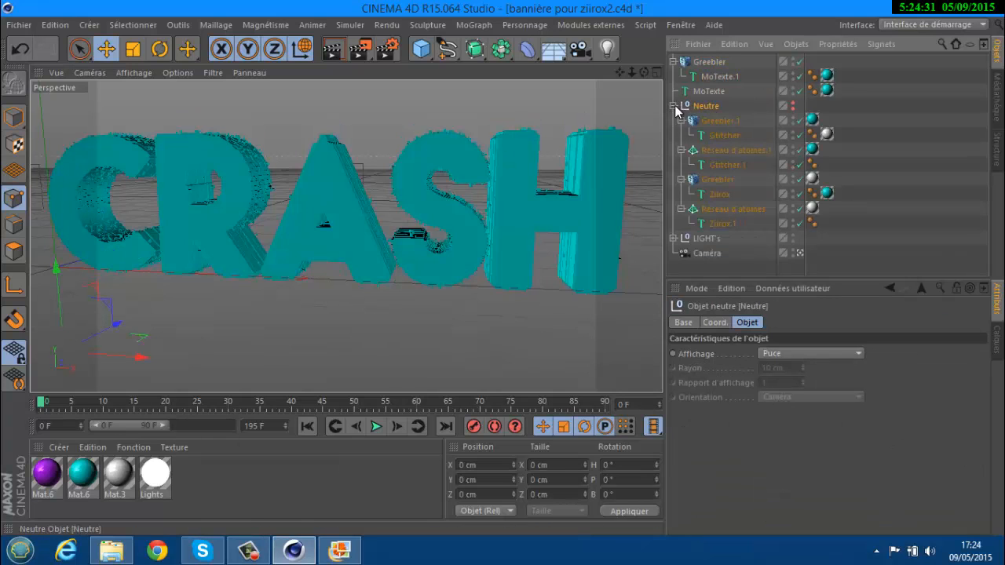
pyautogui.click(682, 121)
pyautogui.click(681, 136)
pyautogui.click(681, 151)
pyautogui.click(681, 165)
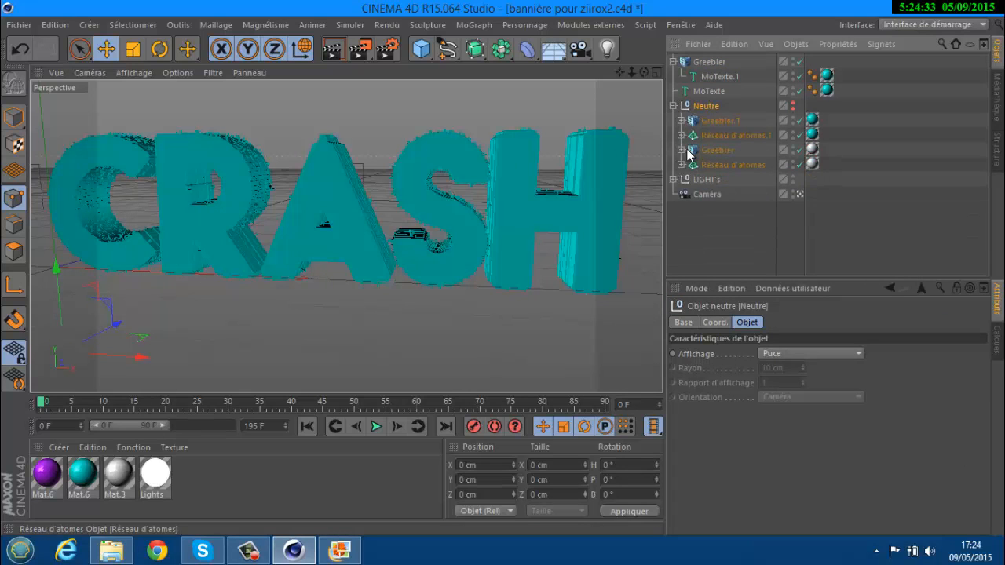
pyautogui.click(711, 121)
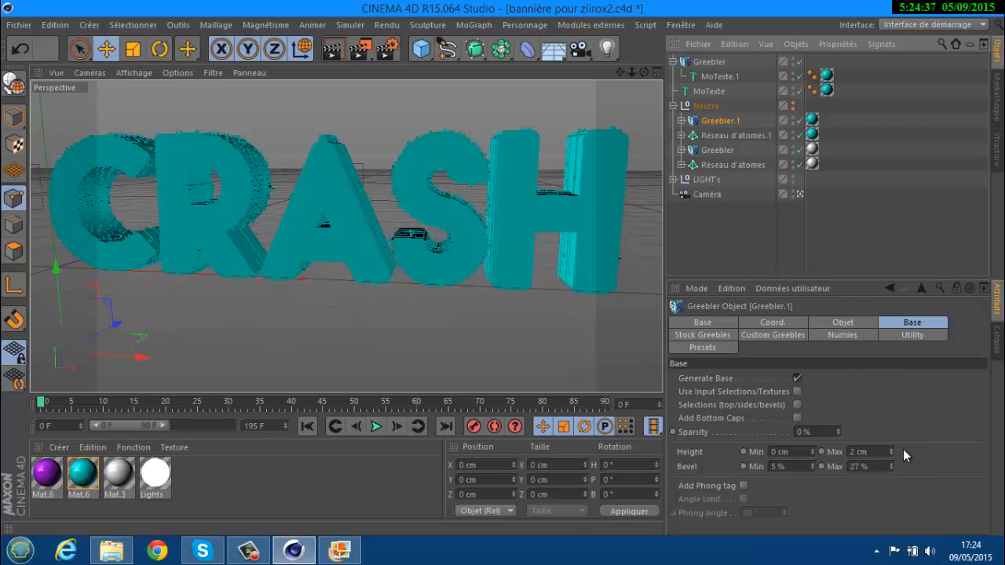
pyautogui.click(704, 63)
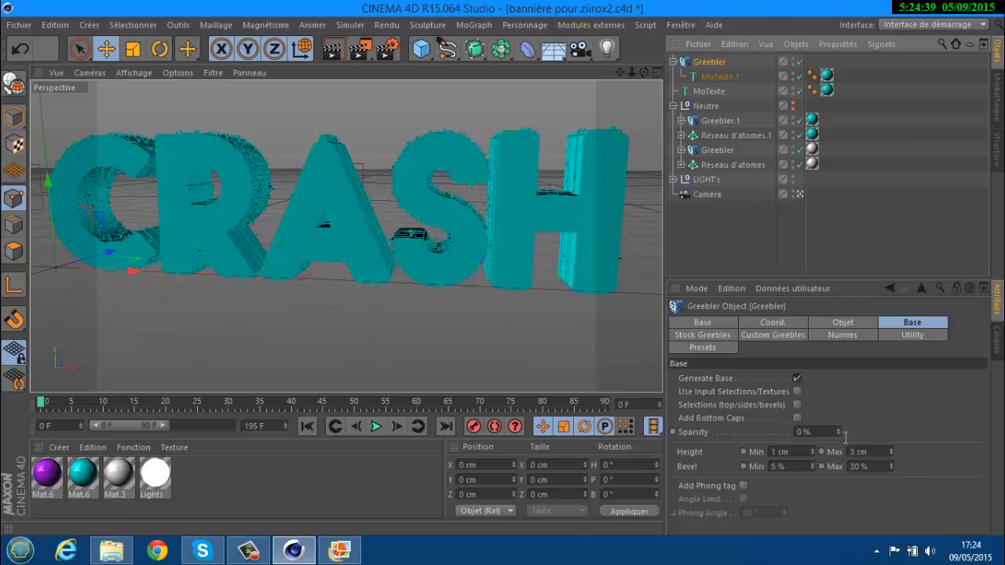
pyautogui.click(673, 105)
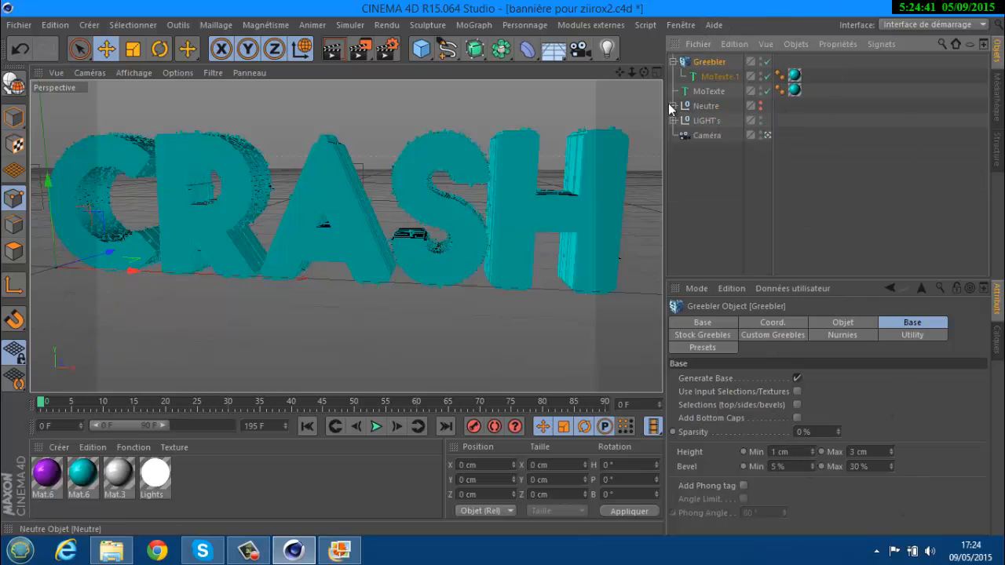
# - Set the new Greebler's base height to 0 cm minimum and 2 cm maximum, and its bevel to 0 % and 27 %
pyautogui.doubleClick(775, 451)
pyautogui.write('0')
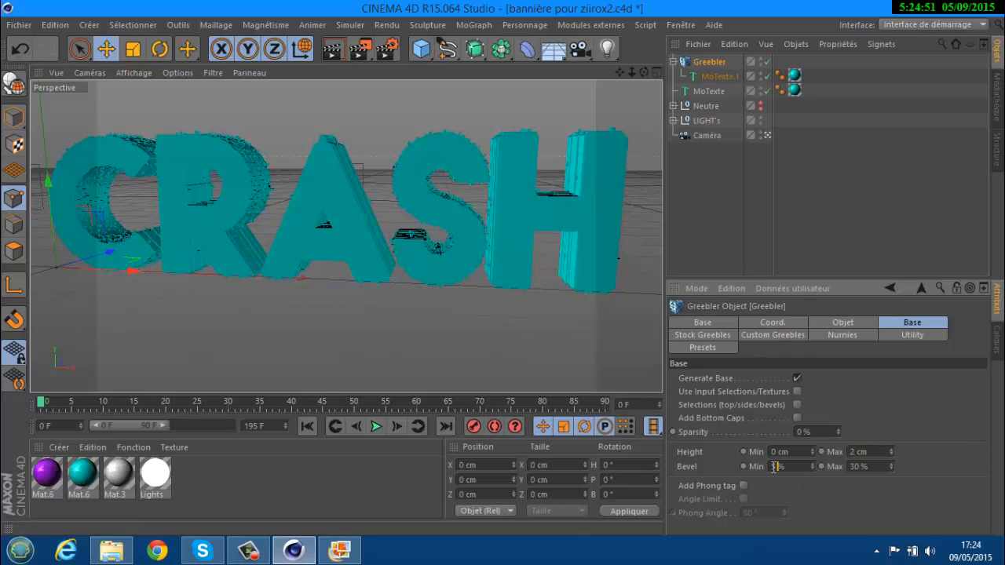
pyautogui.write('0')
pyautogui.press('Return')
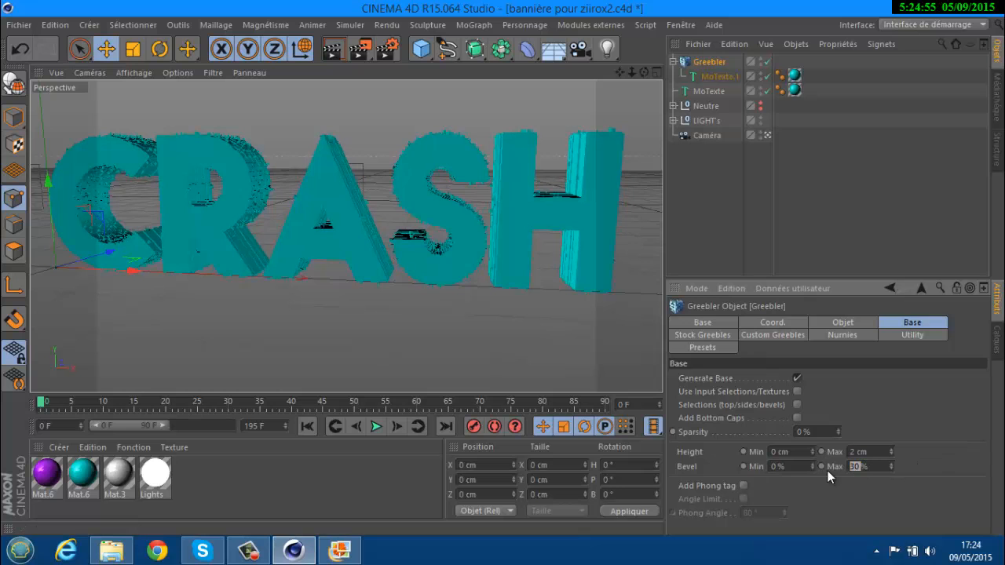
pyautogui.write('27')
pyautogui.press('Return')
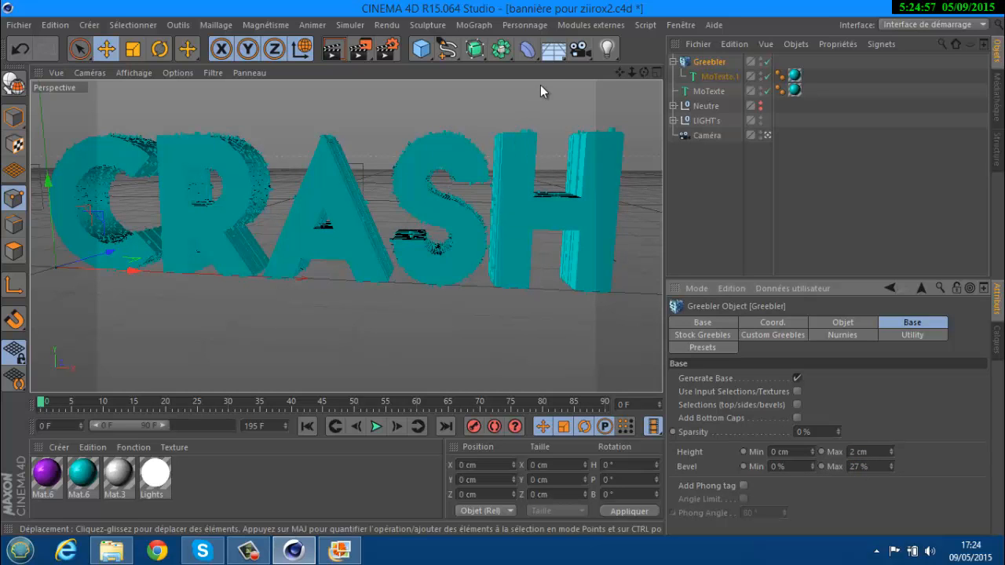
# - Apply the light grey Mat.3 material to the Greebler object
pyautogui.keyDown('alt'); pyautogui.moveTo(503, 269); pyautogui.dragTo(491, 217); pyautogui.keyUp('alt')
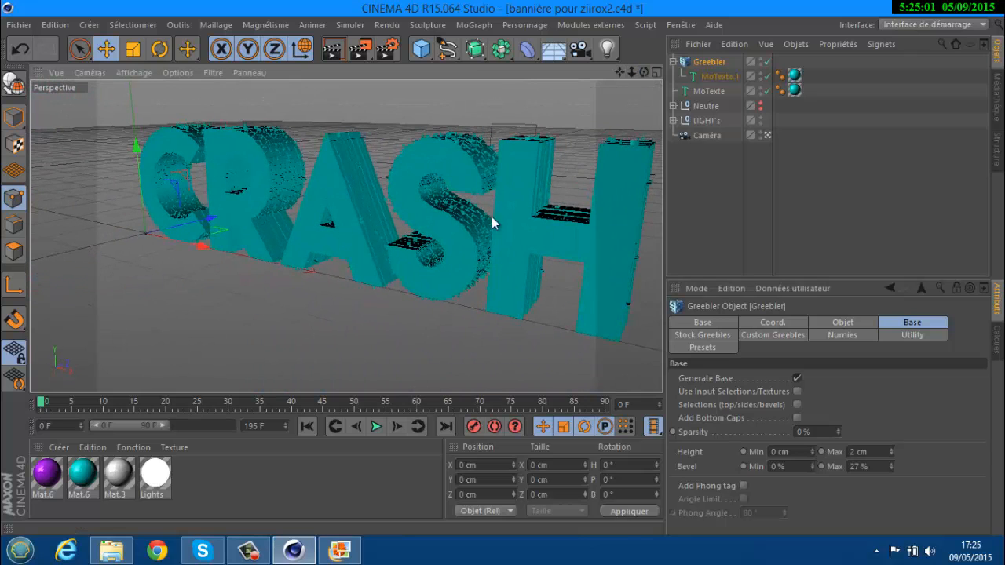
pyautogui.click(128, 468)
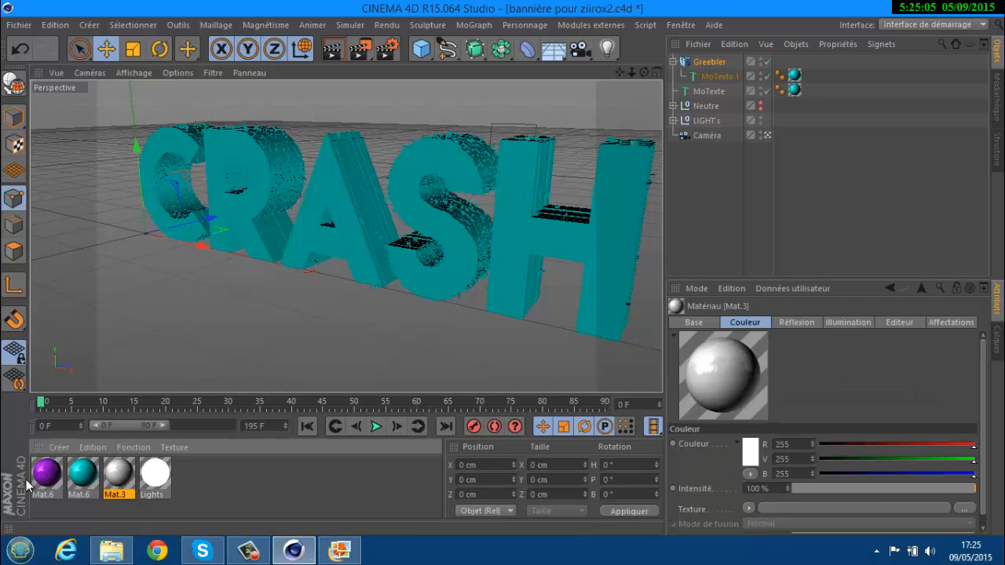
pyautogui.moveTo(120, 478); pyautogui.dragTo(720, 61)
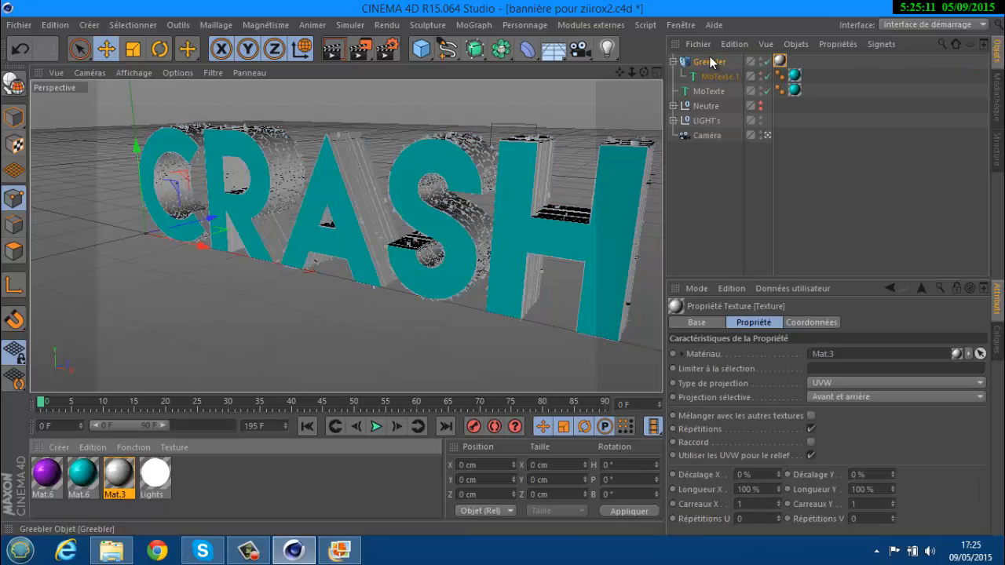
# - Try removing the turquoise Mat.6 material from the text copy inside the Greebler, and undo the removal
pyautogui.click(794, 75)
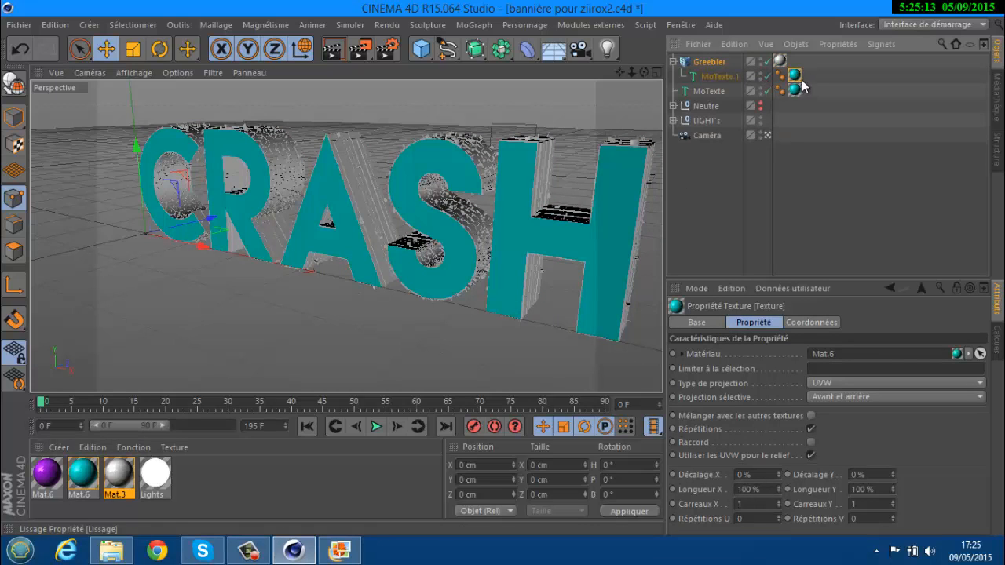
pyautogui.press('Delete')
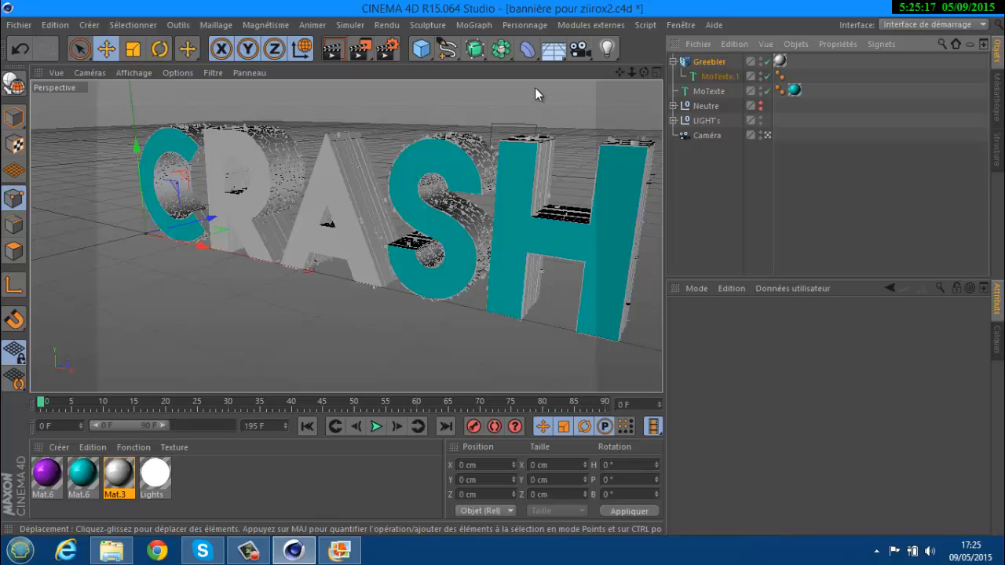
pyautogui.moveTo(644, 72); pyautogui.dragTo(524, 267)
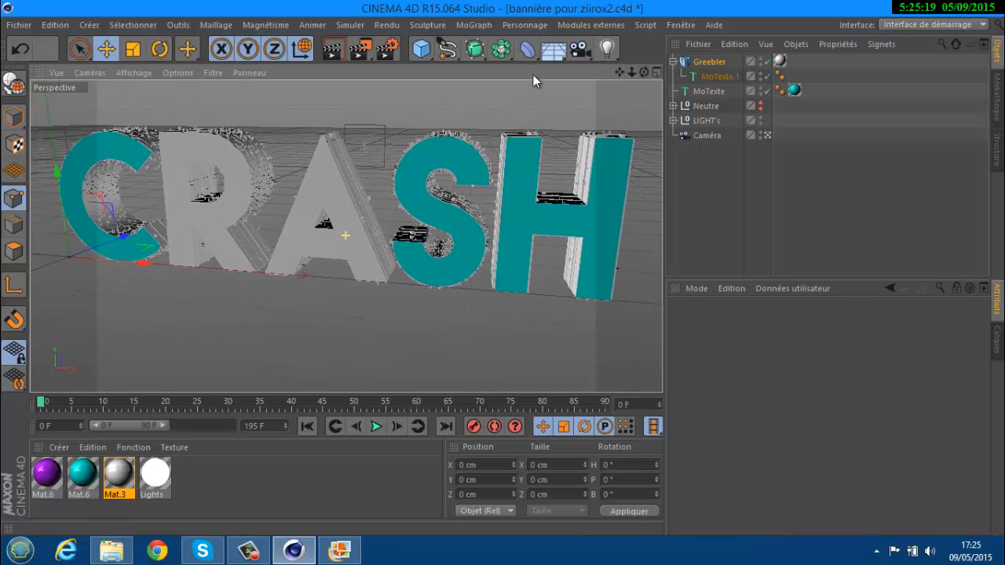
pyautogui.click(25, 44)
pyautogui.click(24, 44)
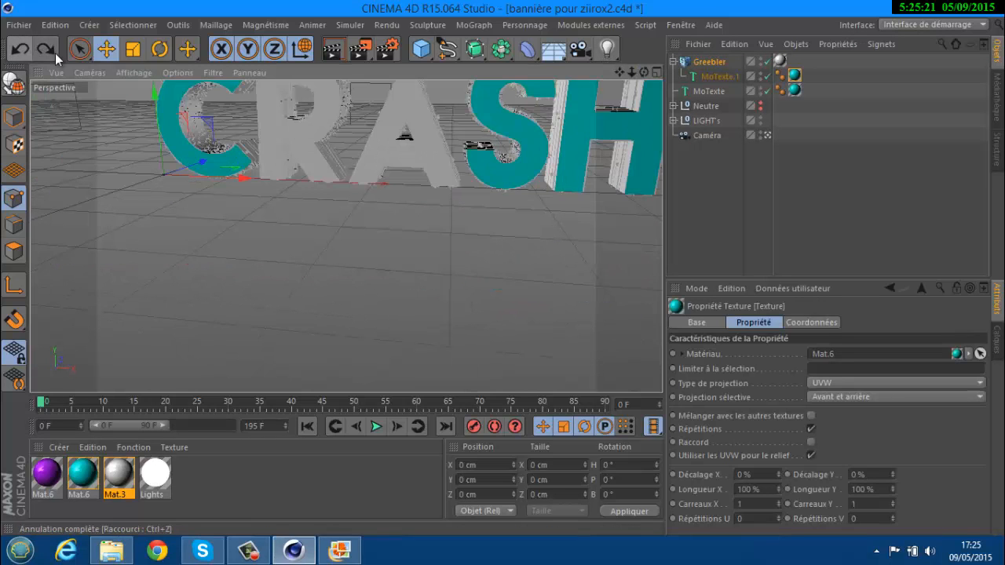
# - Raise the Greebler's base Sparsity to 5 %
pyautogui.moveTo(620, 73); pyautogui.dragTo(504, 274)
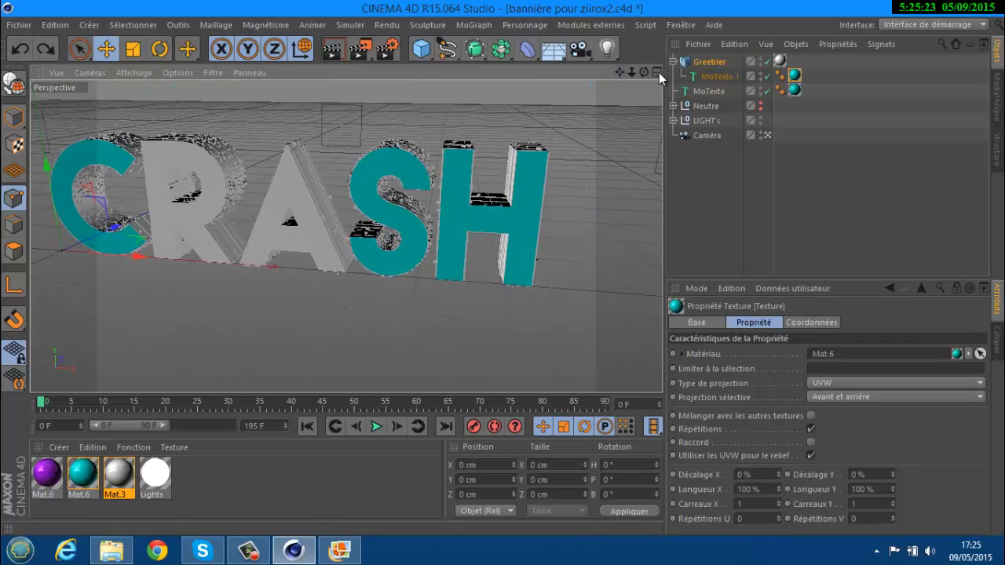
pyautogui.moveTo(644, 72)
pyautogui.mouseDown()
pyautogui.moveTo(488, 271)
pyautogui.moveTo(503, 268)
pyautogui.mouseUp()
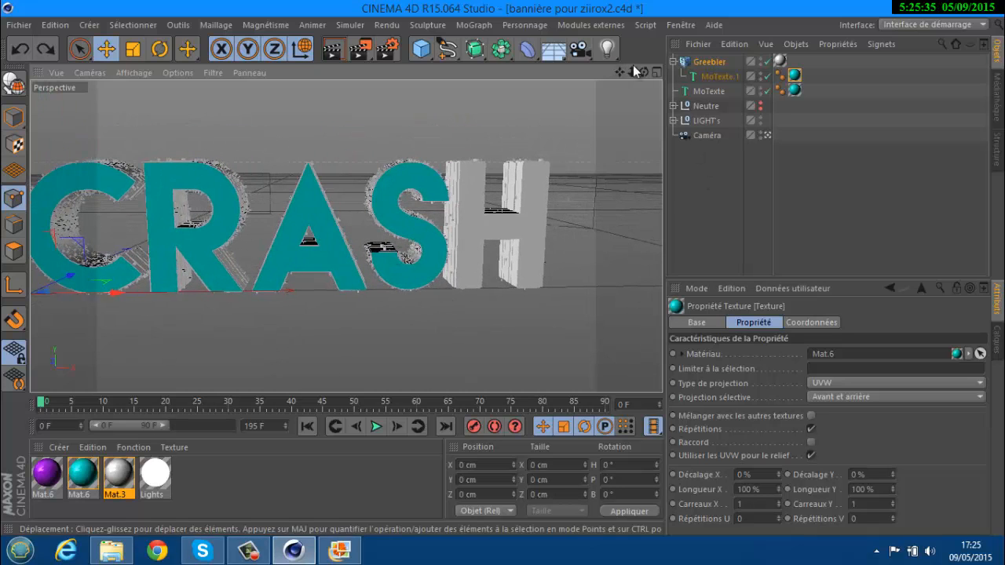
pyautogui.moveTo(644, 71)
pyautogui.mouseDown()
pyautogui.moveTo(507, 266)
pyautogui.moveTo(463, 204)
pyautogui.mouseUp()
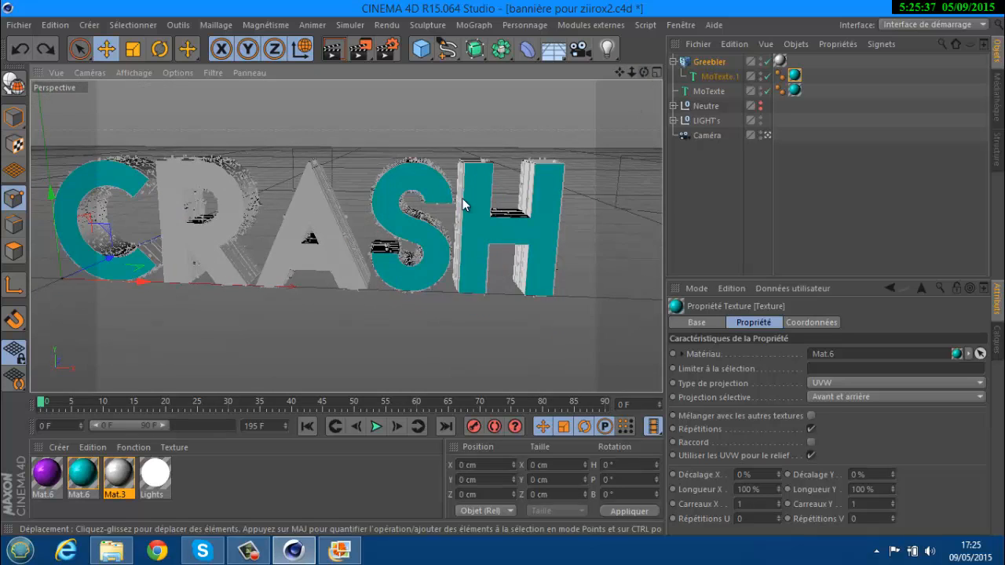
pyautogui.scroll(2, 464, 204)
pyautogui.click(709, 63)
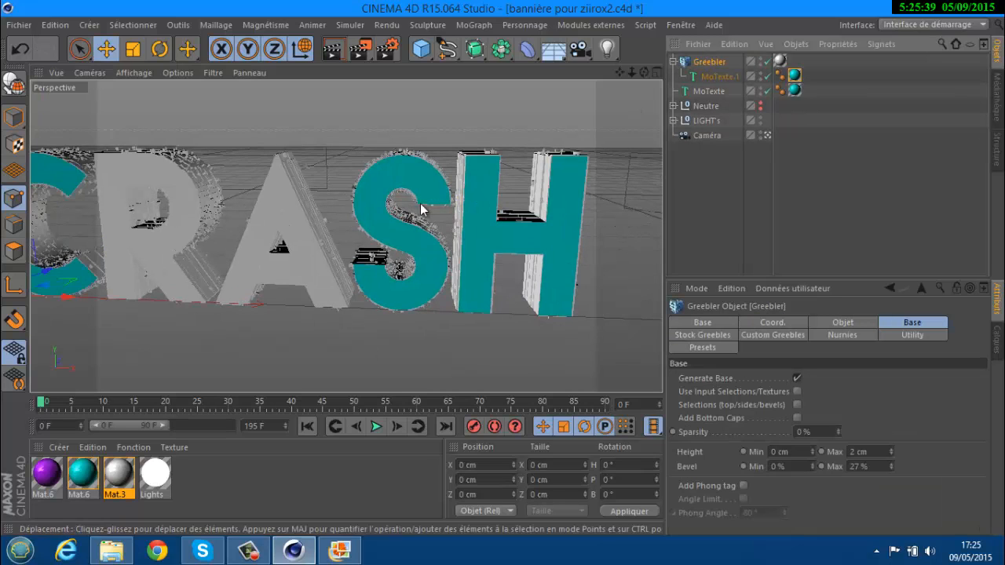
pyautogui.click(838, 426)
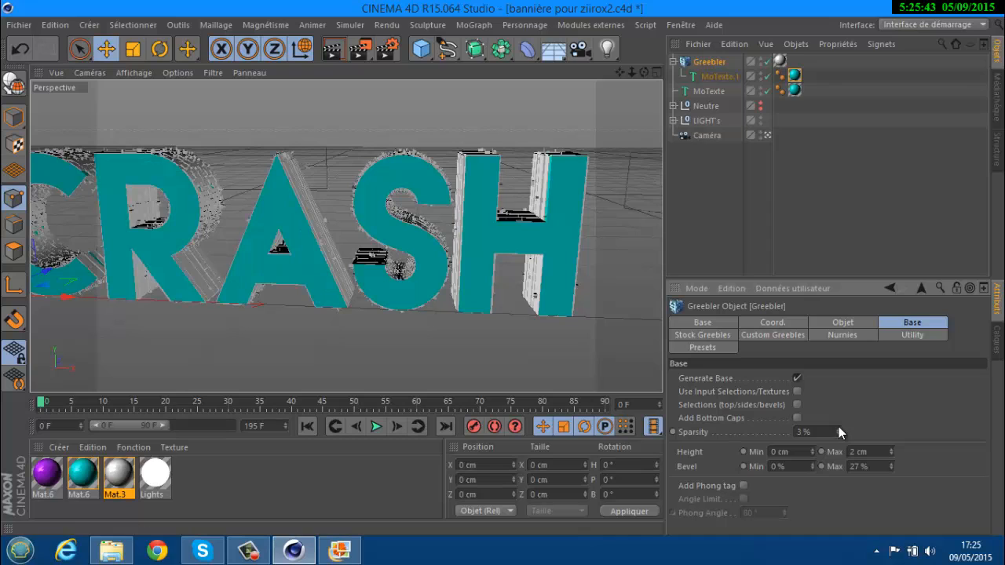
pyautogui.click(838, 427)
pyautogui.click(839, 428)
# - Try base heights up to a 10 cm maximum on the Greebler and settle on a maximum of 4 cm
pyautogui.click(891, 450)
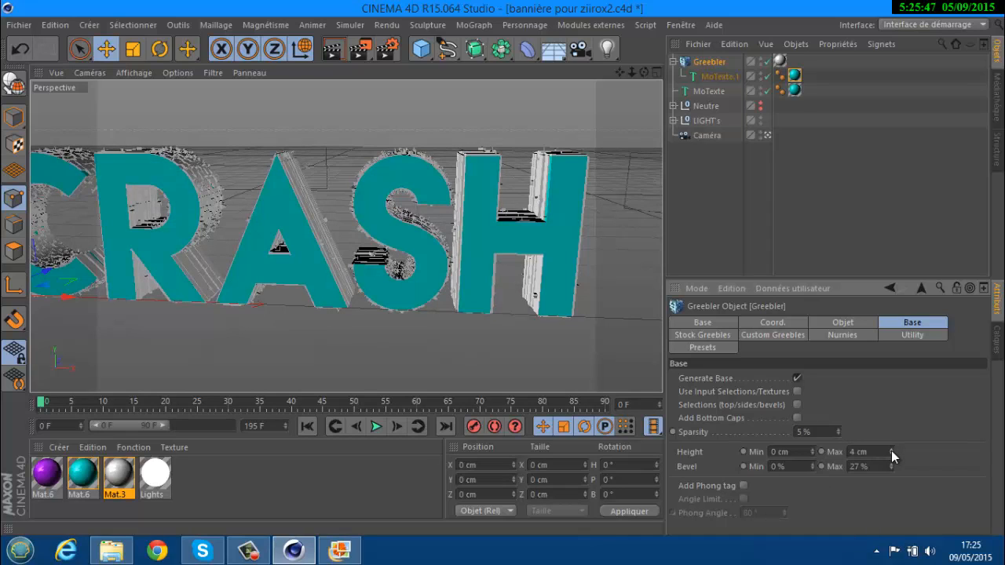
pyautogui.click(892, 450)
pyautogui.click(891, 451)
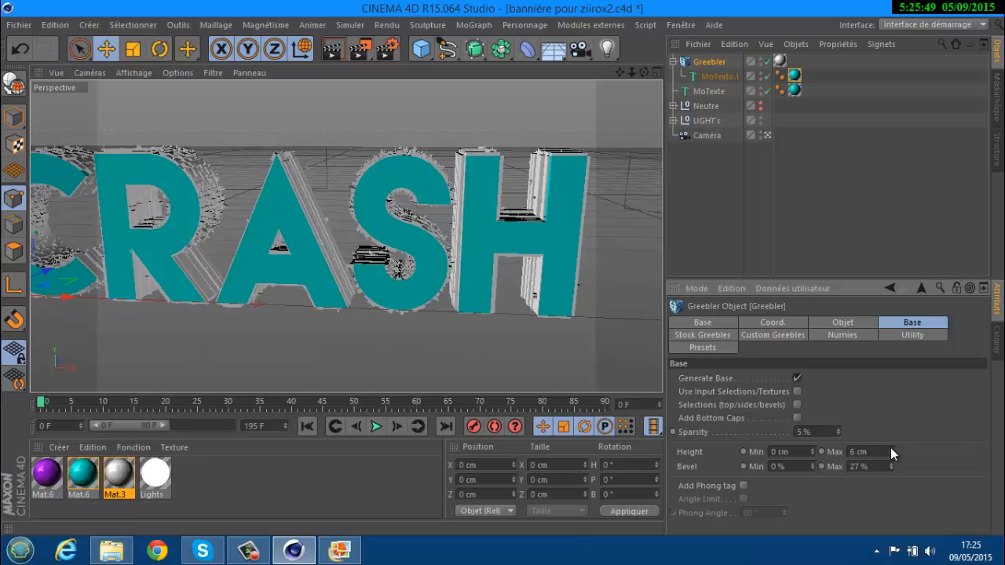
pyautogui.click(892, 450)
pyautogui.click(892, 450)
pyautogui.click(892, 450)
pyautogui.click(891, 449)
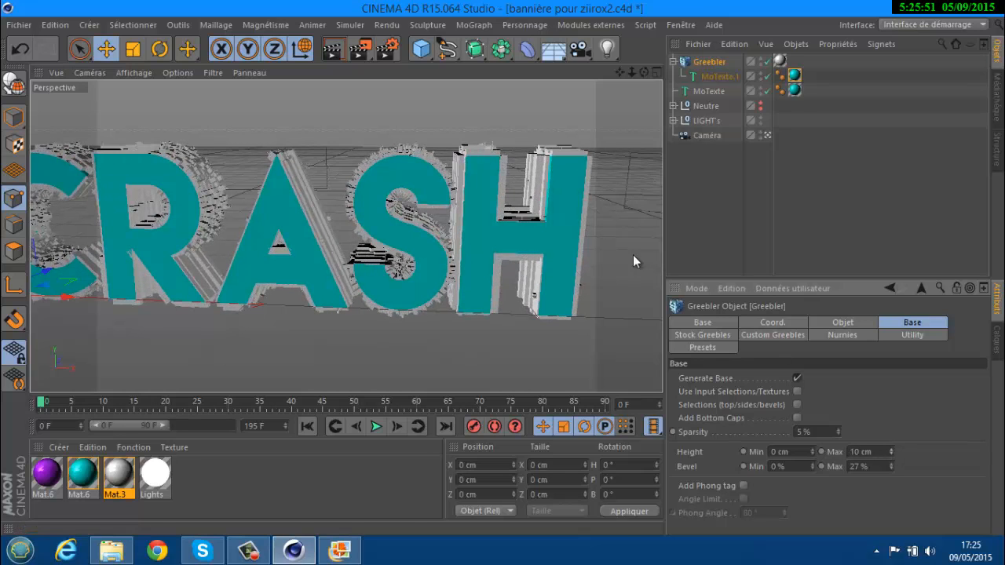
pyautogui.click(891, 453)
pyautogui.click(890, 453)
pyautogui.click(890, 453)
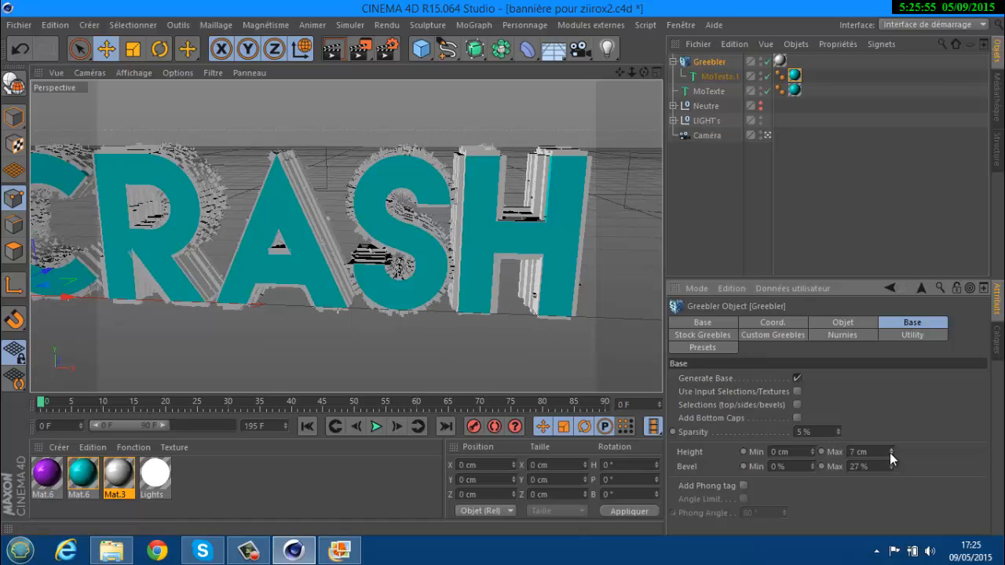
pyautogui.click(890, 453)
pyautogui.click(890, 454)
pyautogui.click(890, 454)
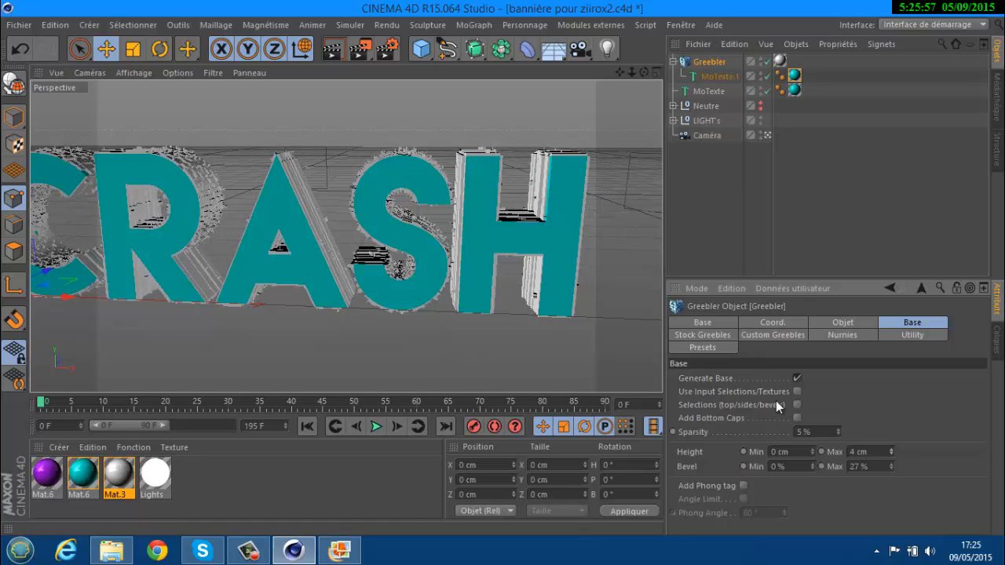
# - Check the finished banner image in Photo Gallery, return to CINEMA 4D and open the Greebler's Stock Greebles settings
pyautogui.moveTo(620, 72); pyautogui.dragTo(553, 261)
pyautogui.click(353, 553)
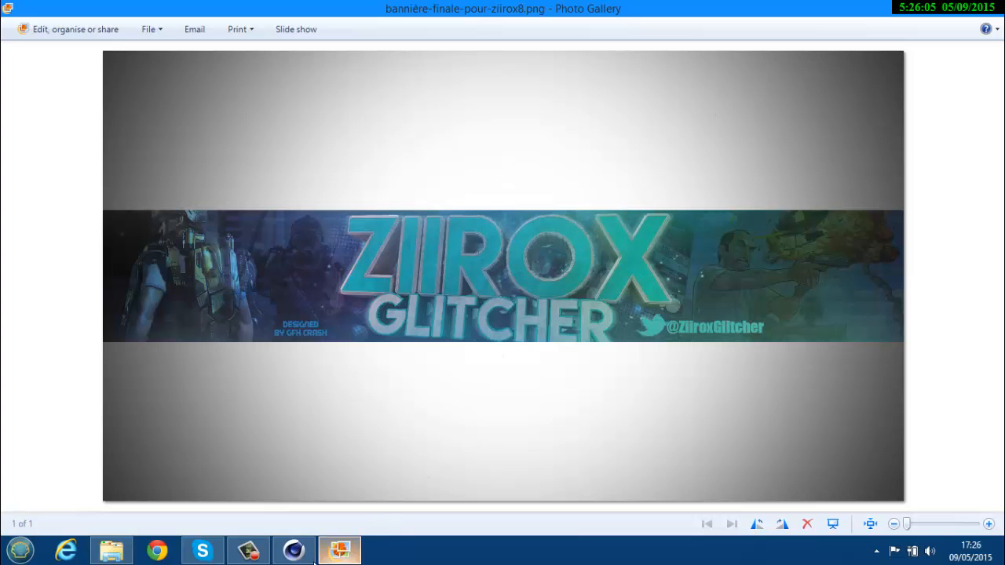
pyautogui.click(293, 550)
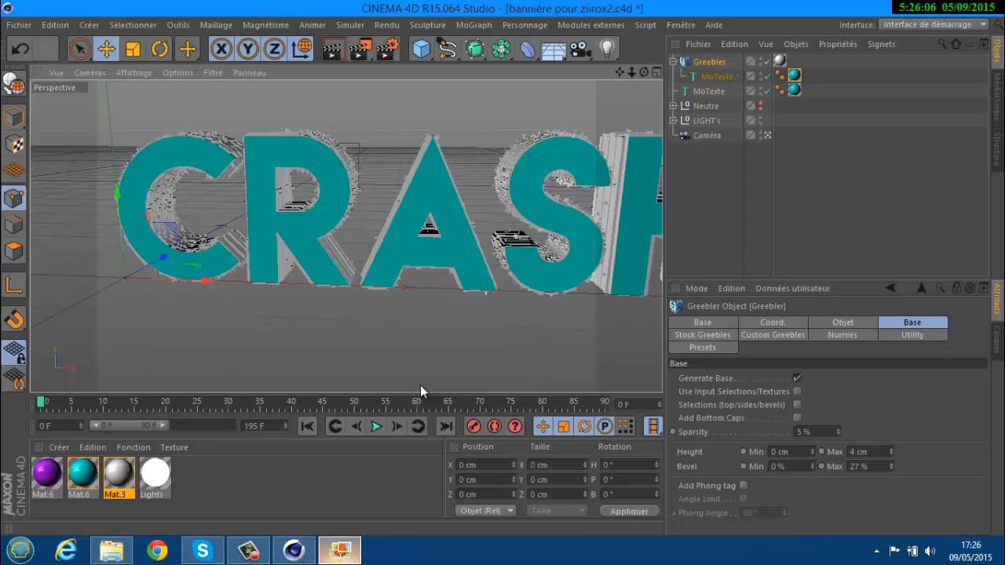
pyautogui.click(718, 335)
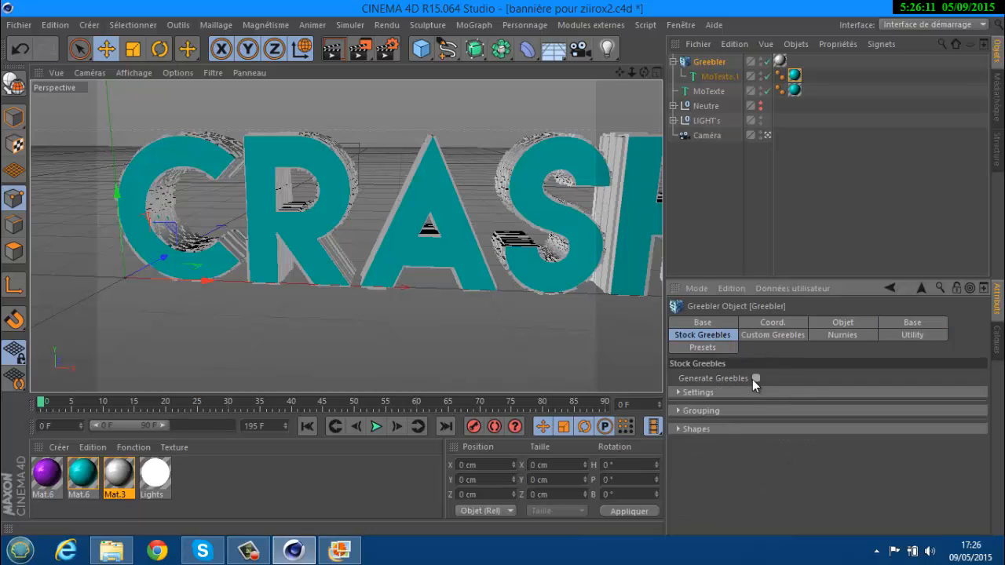
pyautogui.moveTo(644, 71); pyautogui.dragTo(503, 268)
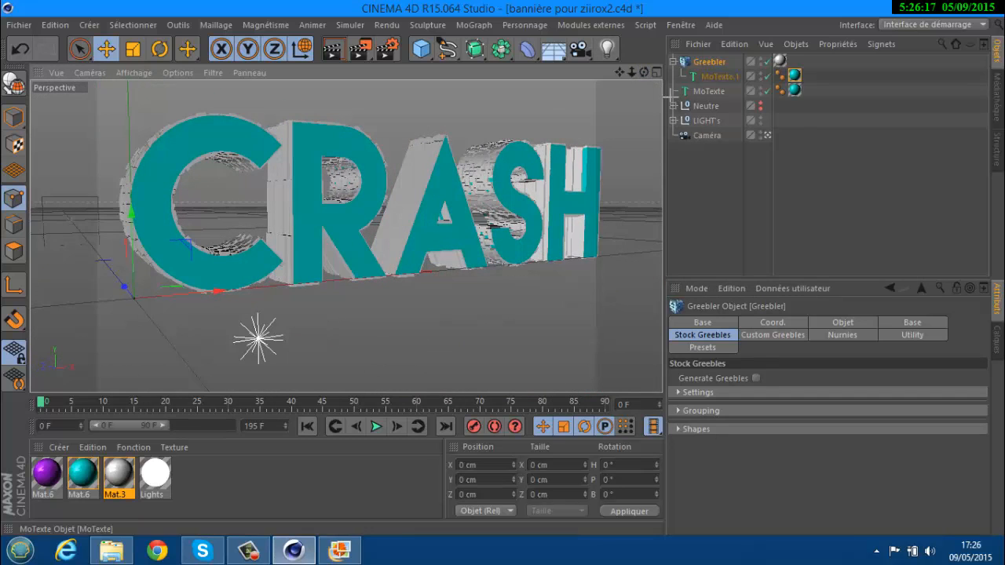
# - Examine the Stock Greebles settings of the reference Greebler.1 inside the Neutre group
pyautogui.click(674, 103)
pyautogui.click(673, 105)
pyautogui.click(719, 120)
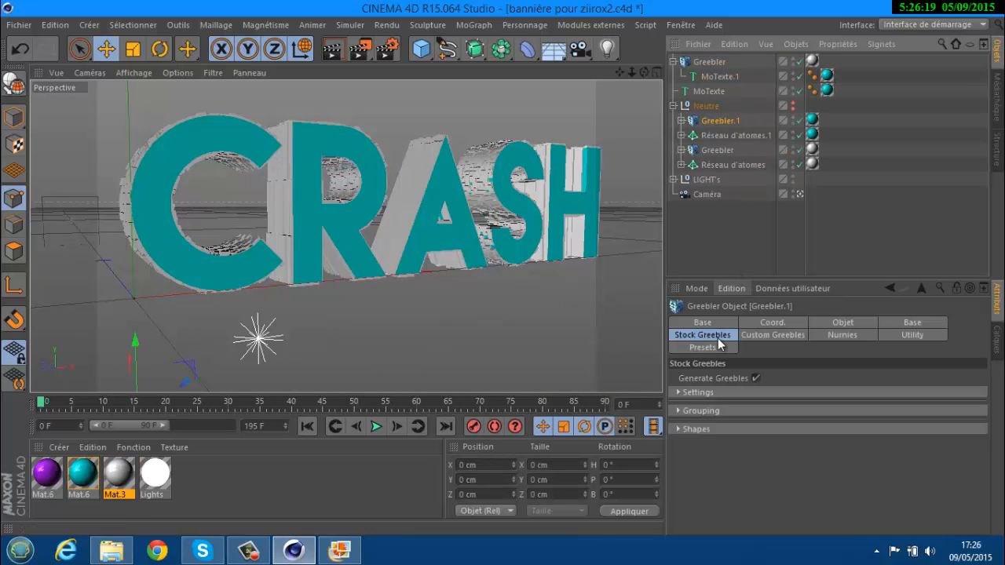
pyautogui.click(676, 392)
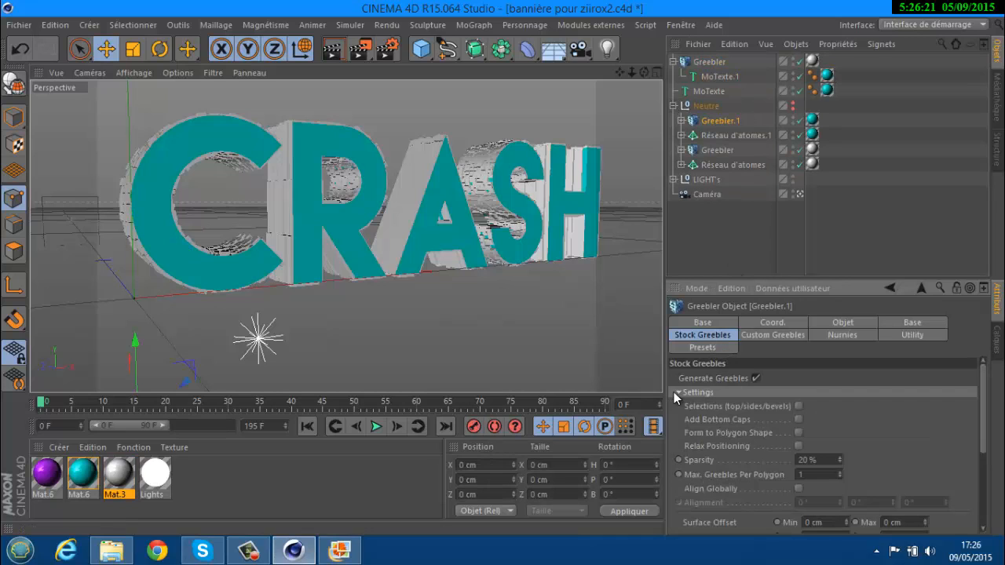
pyautogui.scroll(-3, 977, 454)
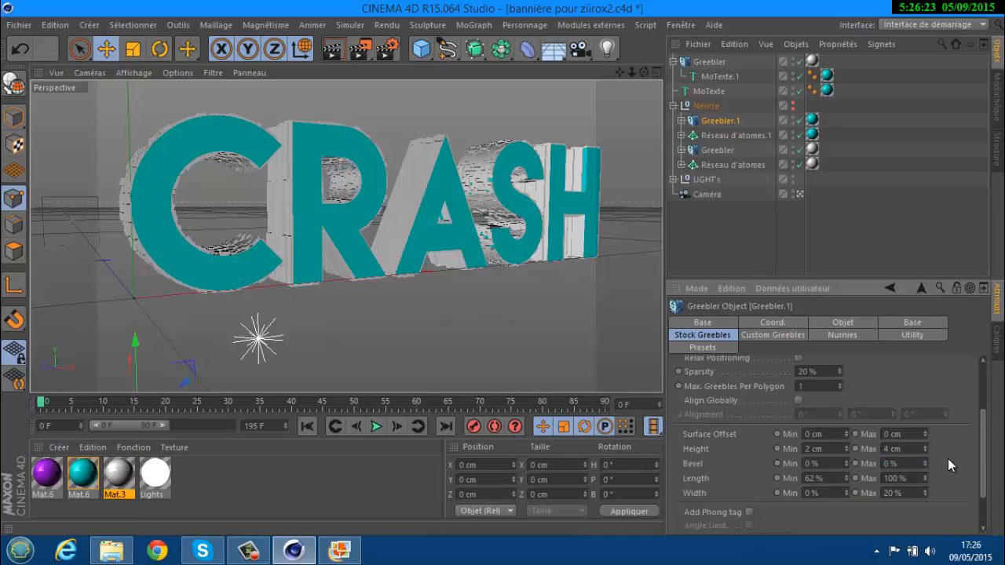
pyautogui.click(709, 62)
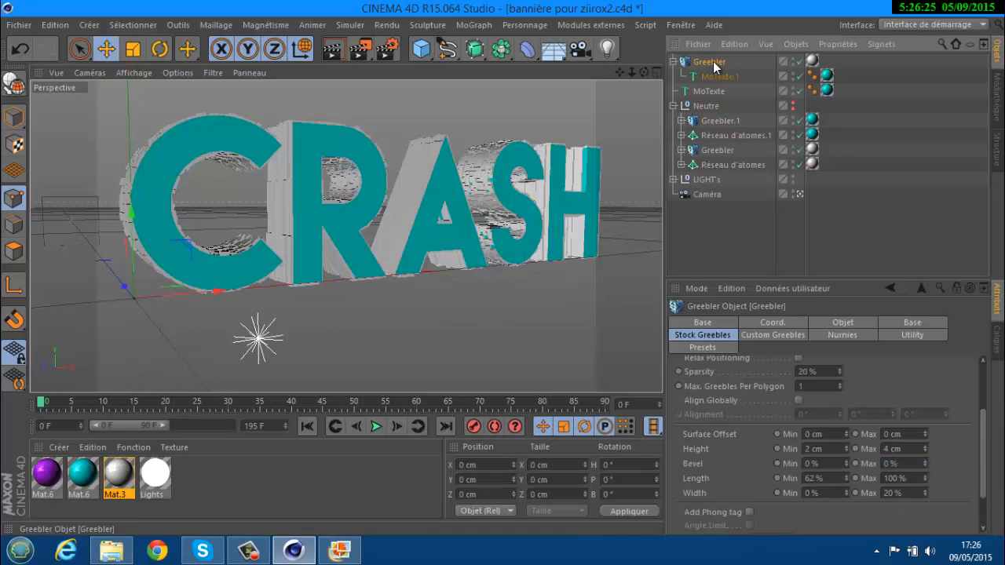
pyautogui.click(716, 122)
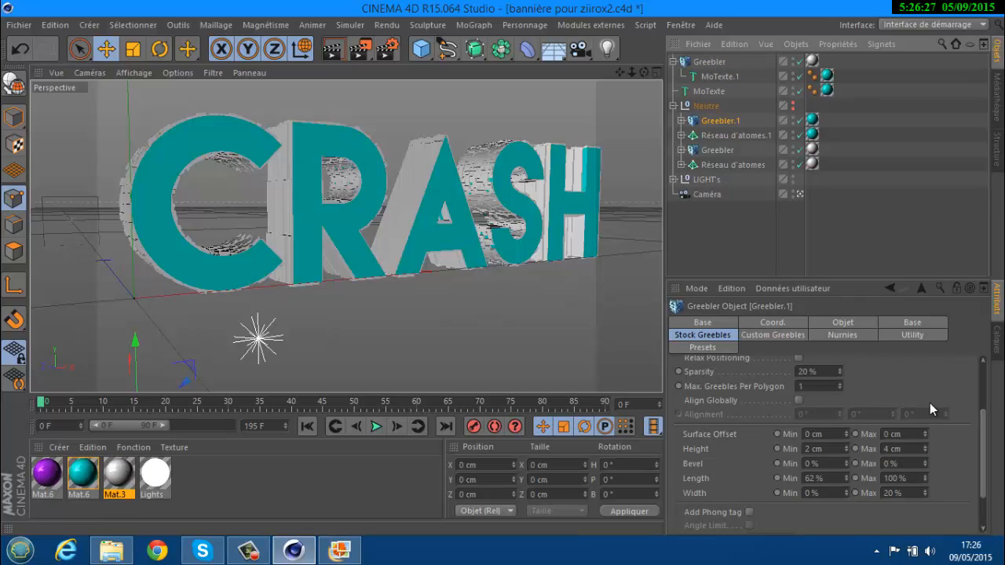
# - Examine the Custom Greebles settings and the base settings of the reference Greebler.1
pyautogui.scroll(3, 929, 403)
pyautogui.click(789, 336)
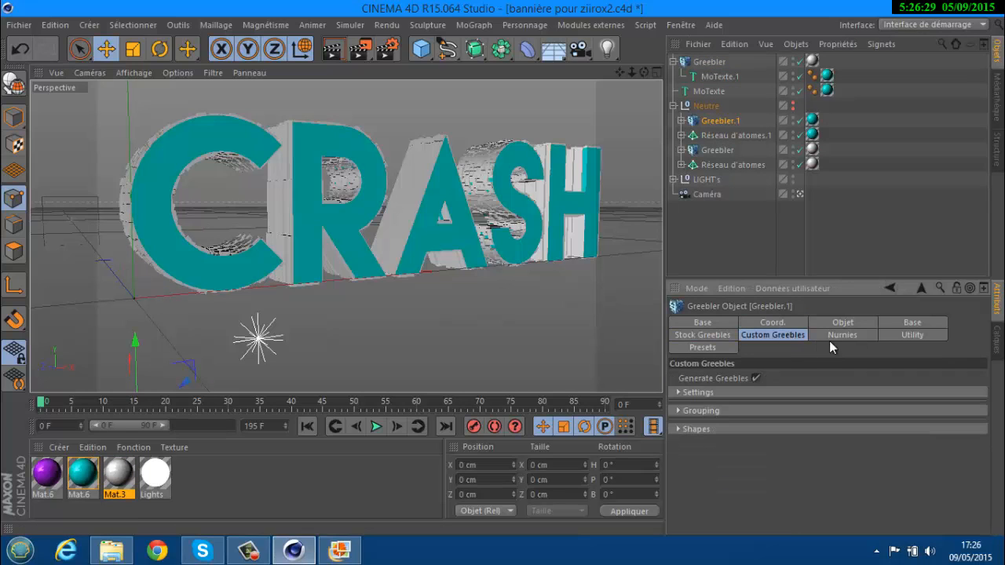
pyautogui.click(679, 392)
pyautogui.scroll(-2, 678, 386)
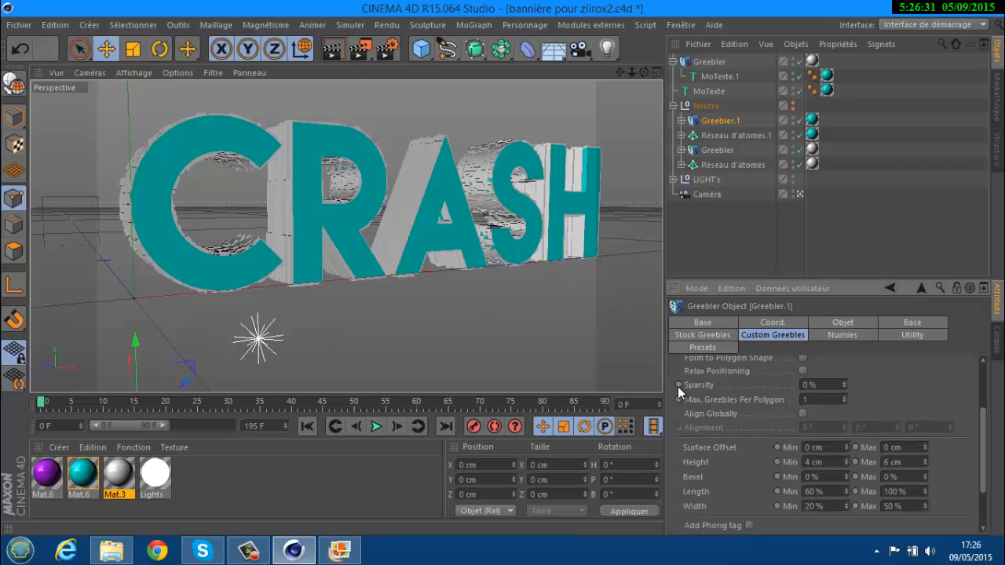
pyautogui.scroll(2, 679, 369)
pyautogui.click(689, 391)
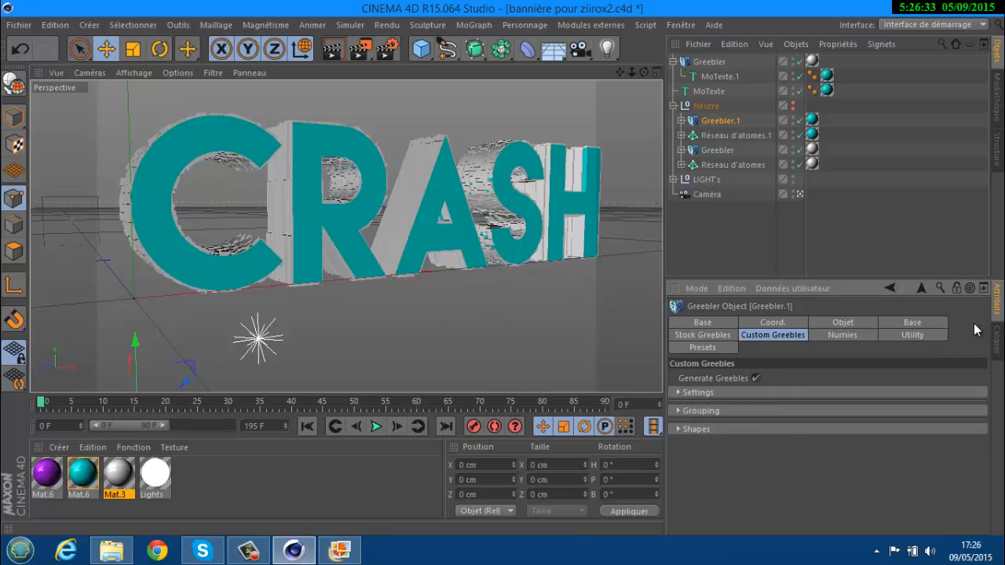
pyautogui.click(930, 323)
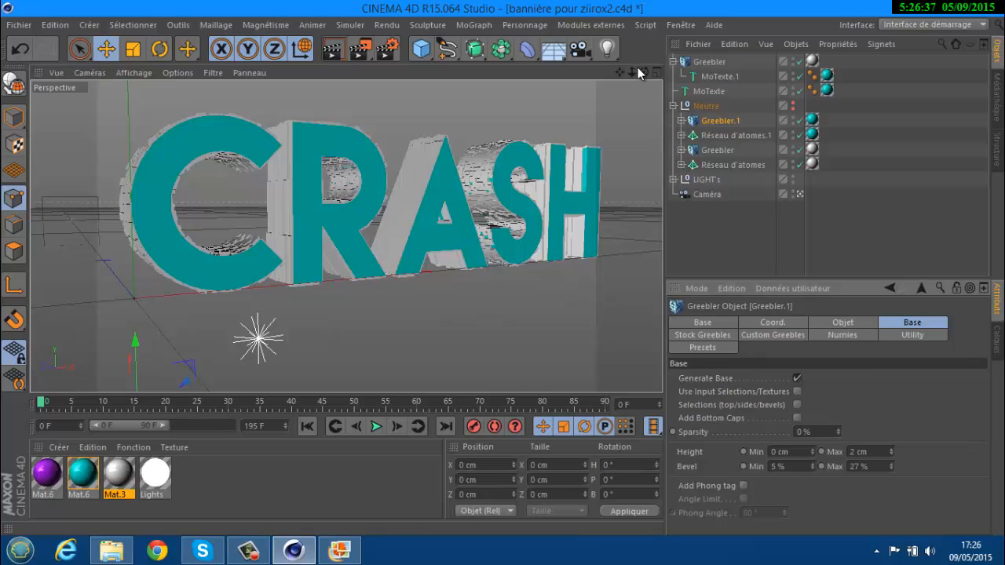
# - Enable stock greeble generation on the Greebler around the CRASH text and inspect the letter sides up close
pyautogui.moveTo(644, 72); pyautogui.dragTo(503, 267)
pyautogui.click(699, 63)
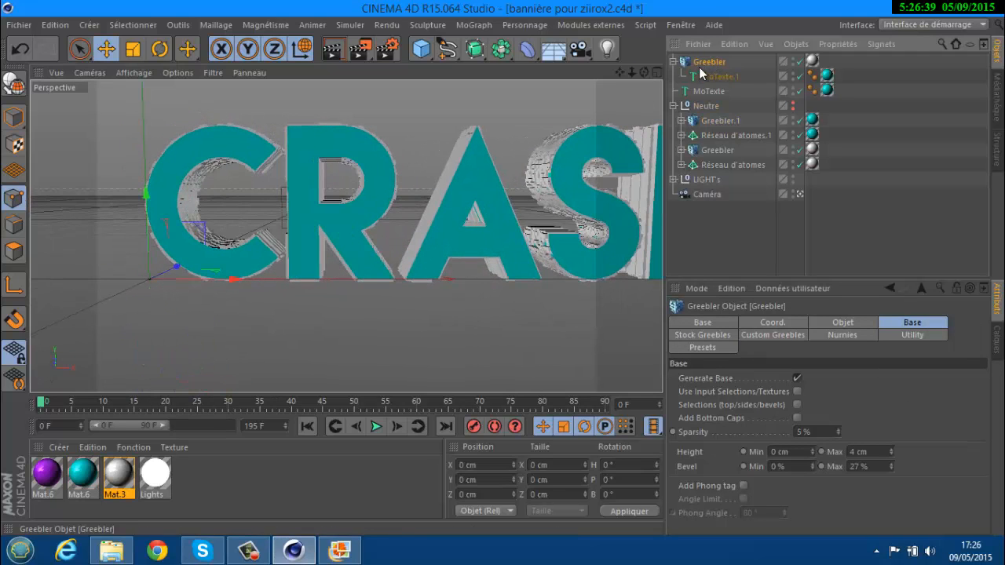
pyautogui.click(673, 105)
pyautogui.click(706, 334)
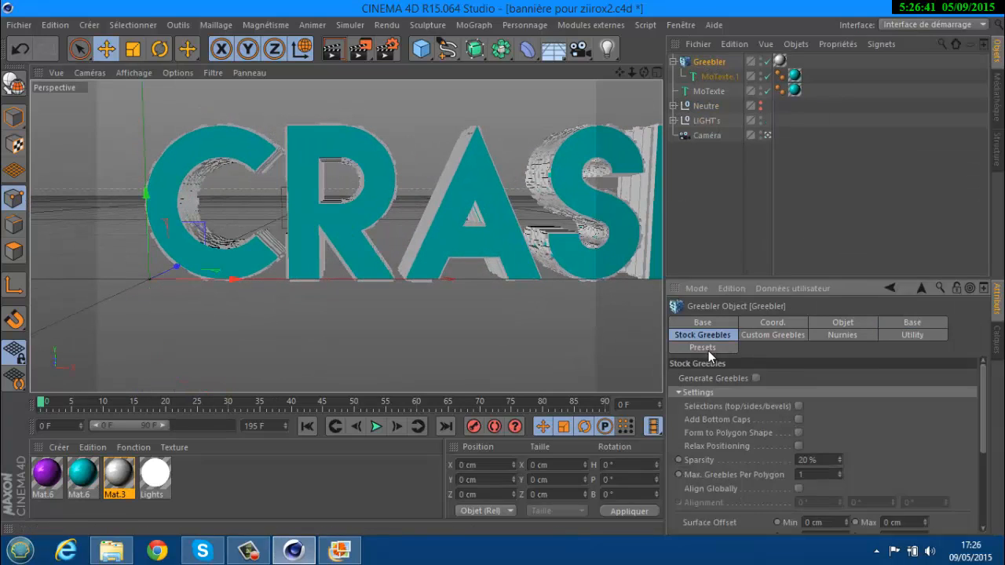
pyautogui.click(756, 377)
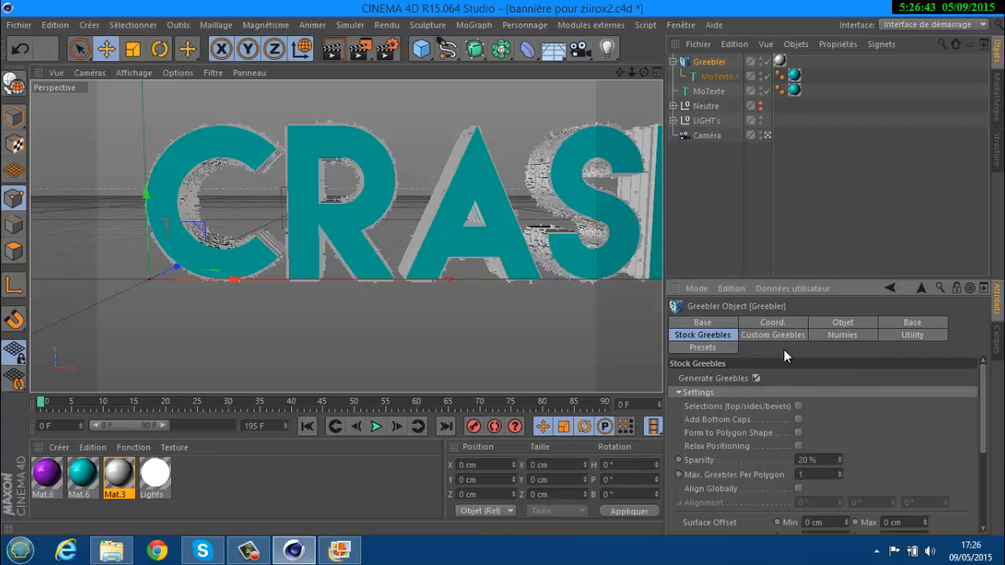
pyautogui.moveTo(642, 74); pyautogui.dragTo(610, 184)
pyautogui.moveTo(620, 71); pyautogui.dragTo(503, 268)
pyautogui.moveTo(635, 70); pyautogui.dragTo(503, 268)
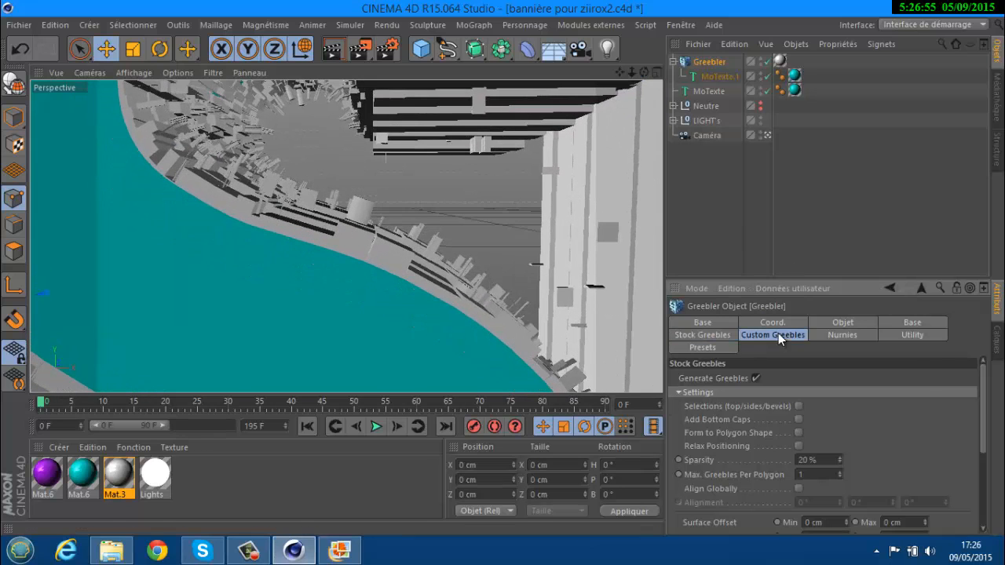
# - Try a minimum base height of 3 cm on the CRASH Greebler and settle on 2 cm
pyautogui.click(702, 322)
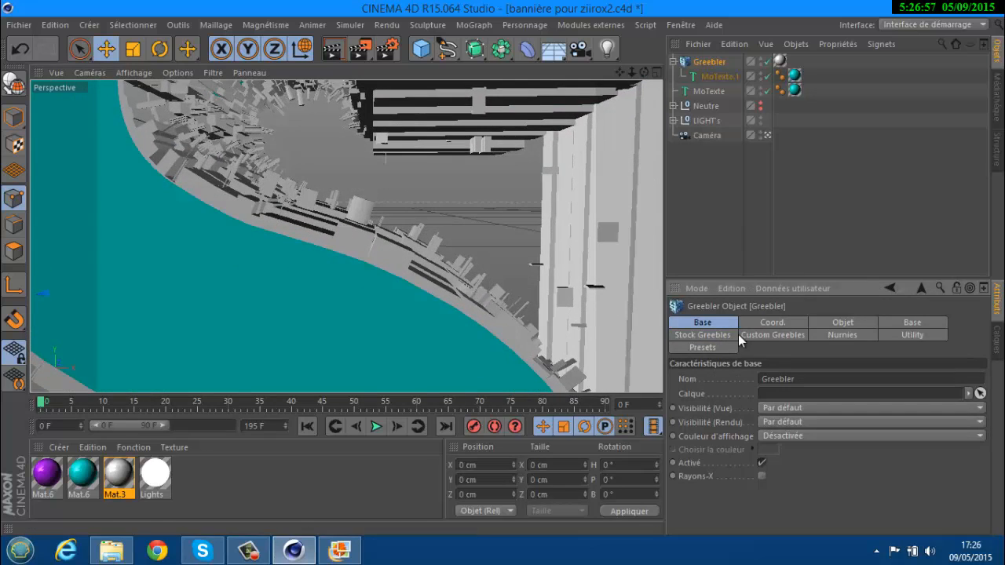
pyautogui.click(912, 323)
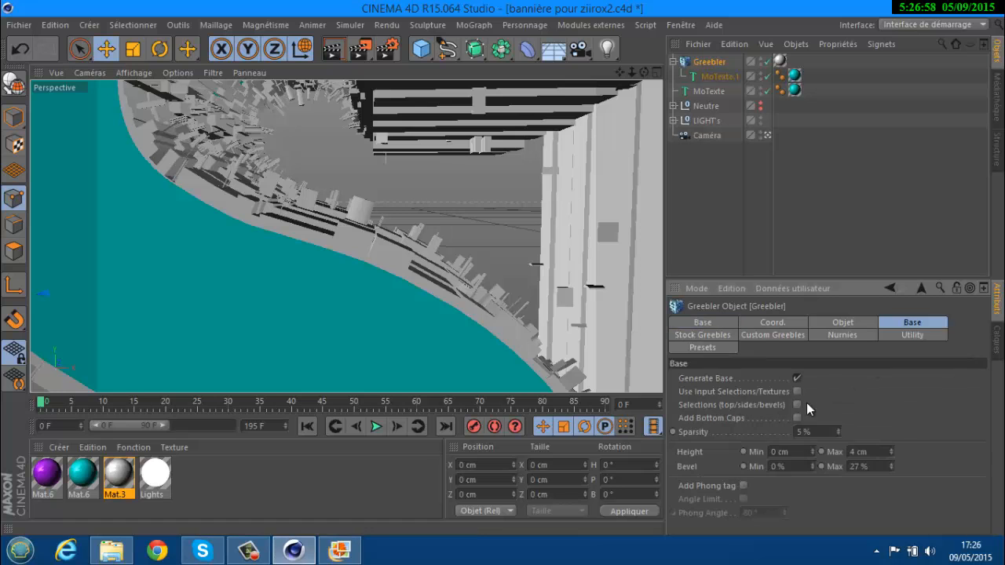
pyautogui.click(813, 448)
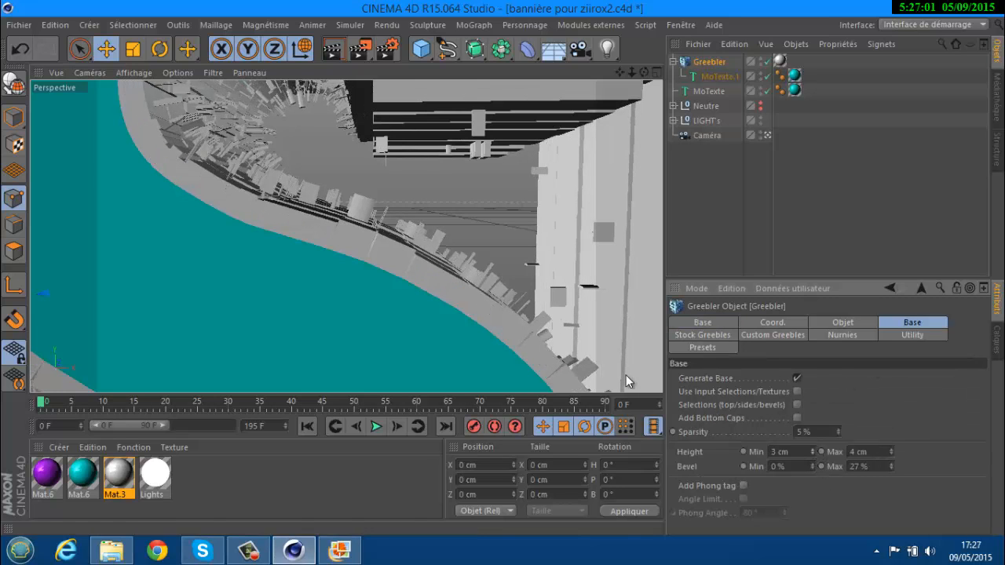
pyautogui.scroll(-10, 410, 246)
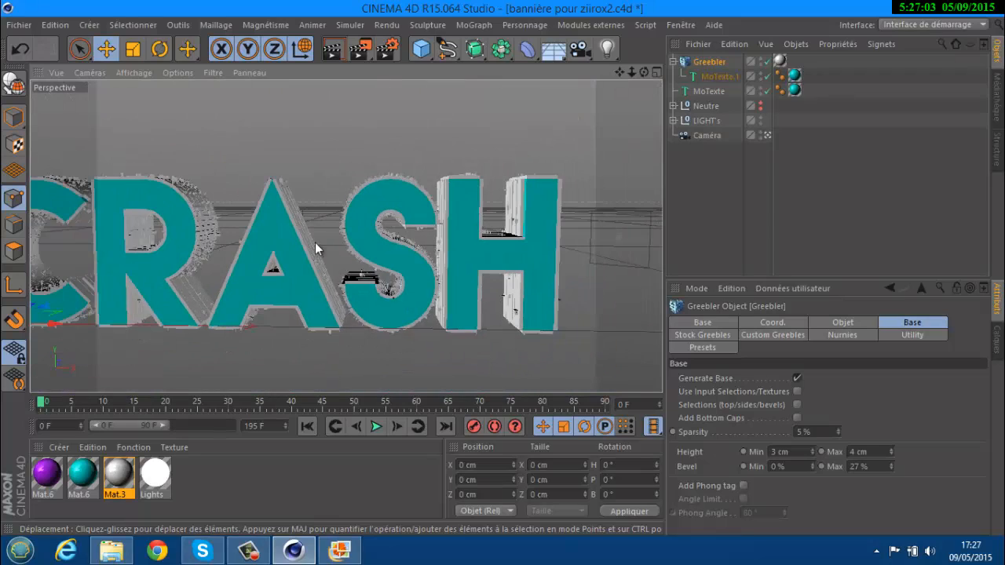
pyautogui.scroll(6, 315, 241)
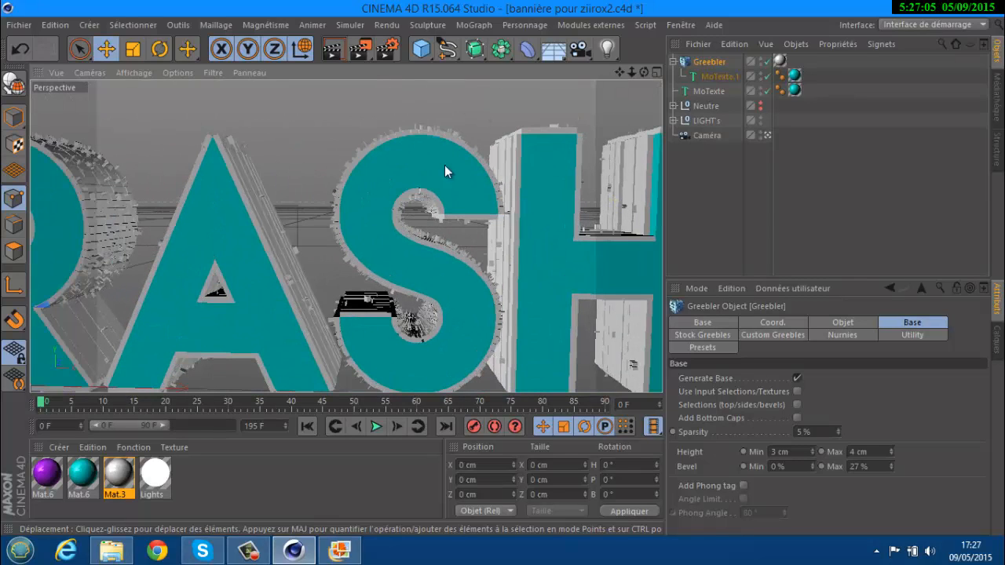
pyautogui.click(813, 454)
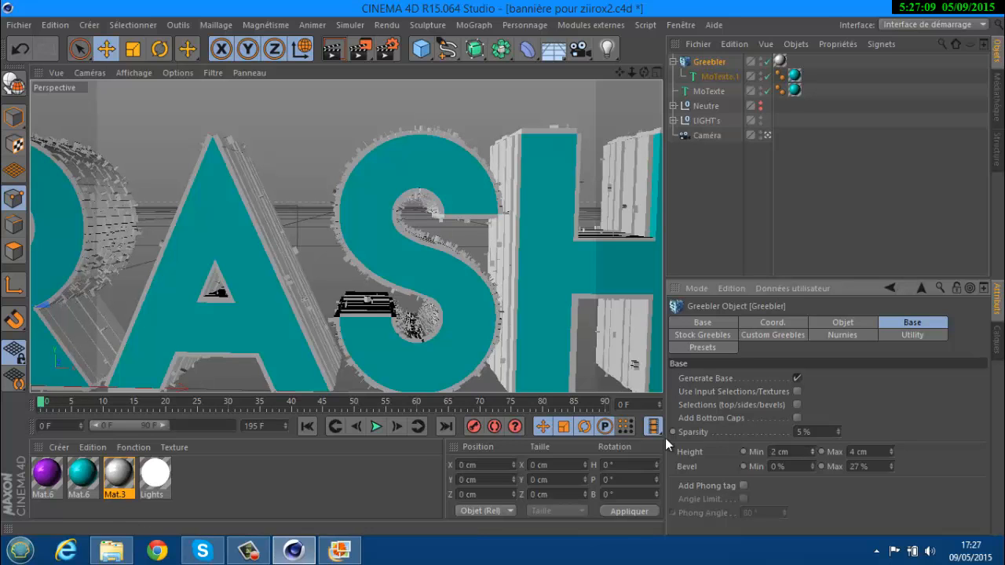
pyautogui.scroll(-6, 488, 230)
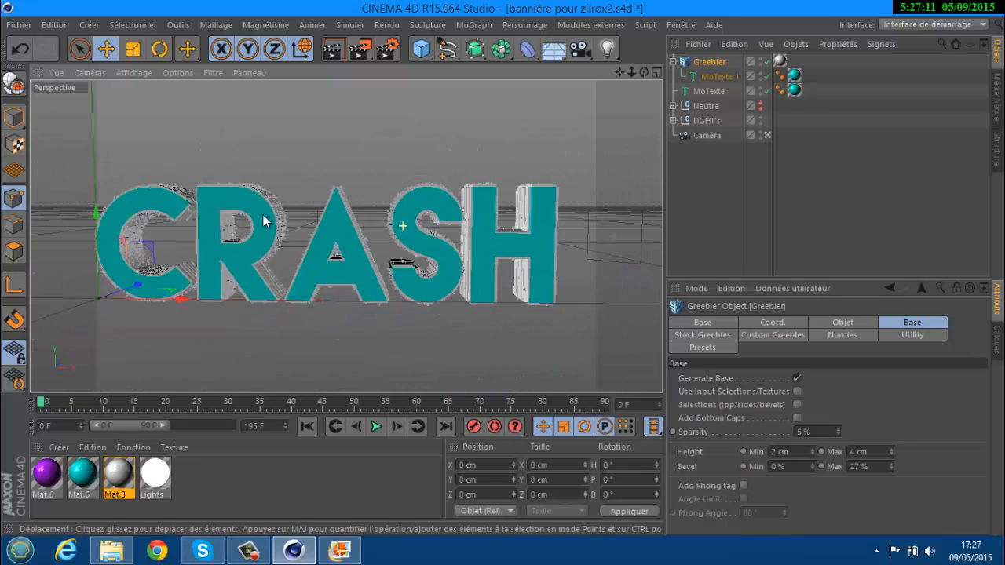
pyautogui.scroll(-2, 220, 210)
pyautogui.scroll(2, 214, 204)
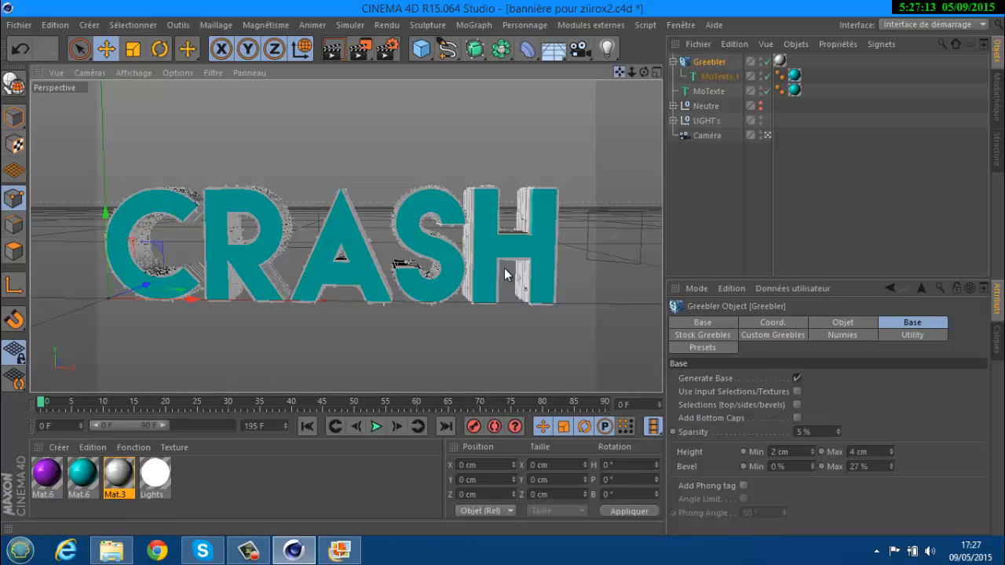
pyautogui.moveTo(620, 72); pyautogui.dragTo(642, 71)
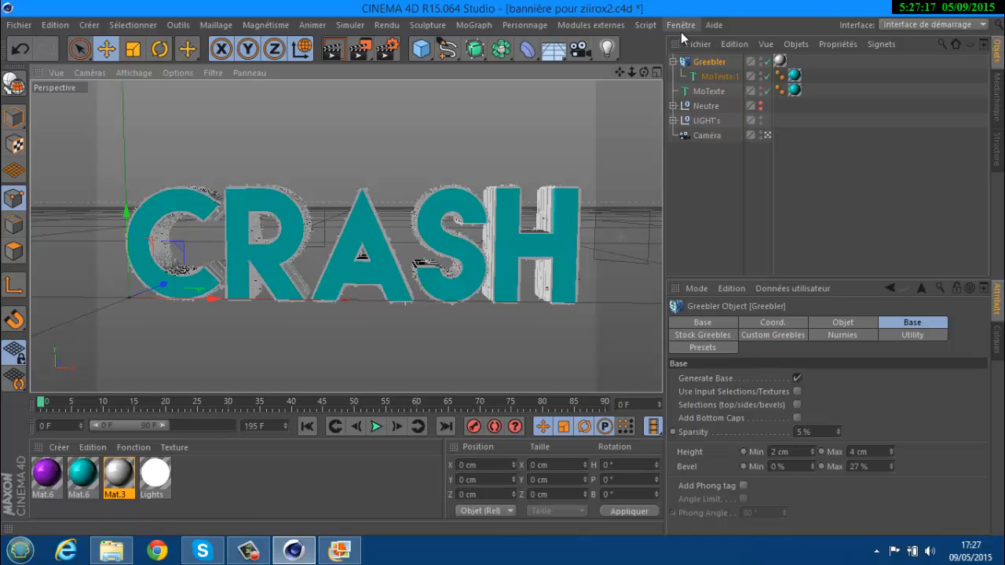
# - Duplicate the CRASH MoTexte object and change the copy's text to GFX
pyautogui.click(673, 62)
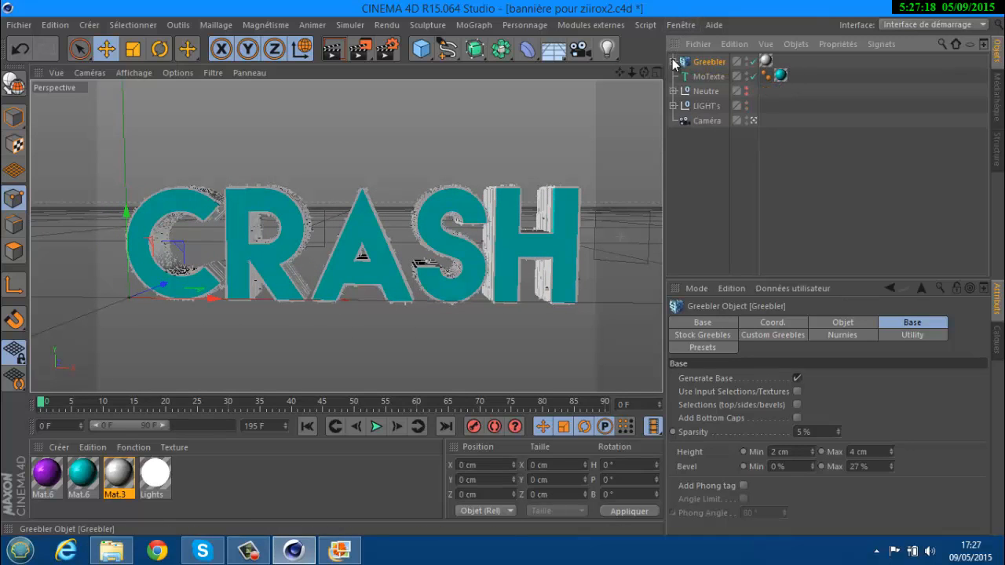
pyautogui.click(710, 76)
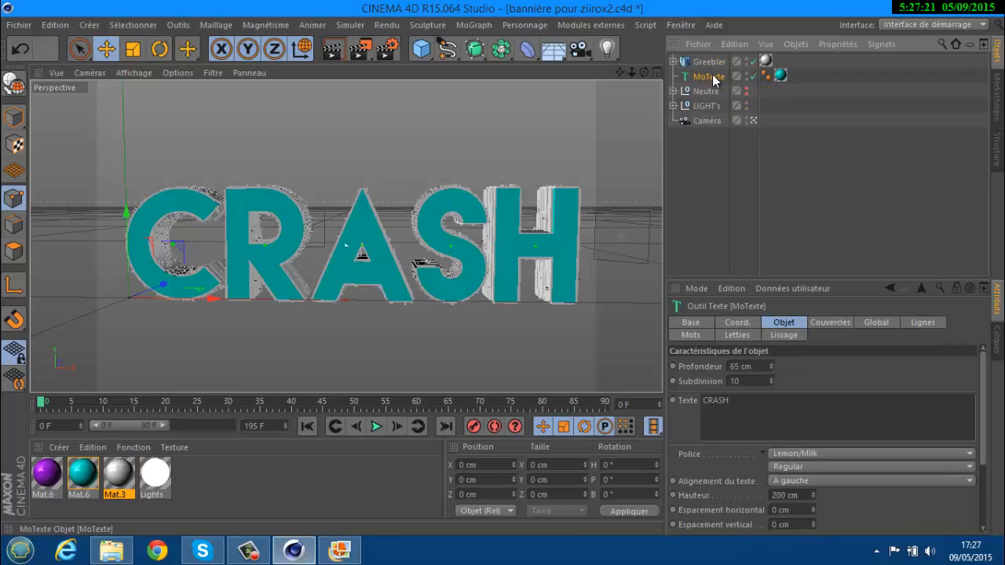
pyautogui.hotkey('ctrl', 'c')
pyautogui.hotkey('ctrl', 'v')
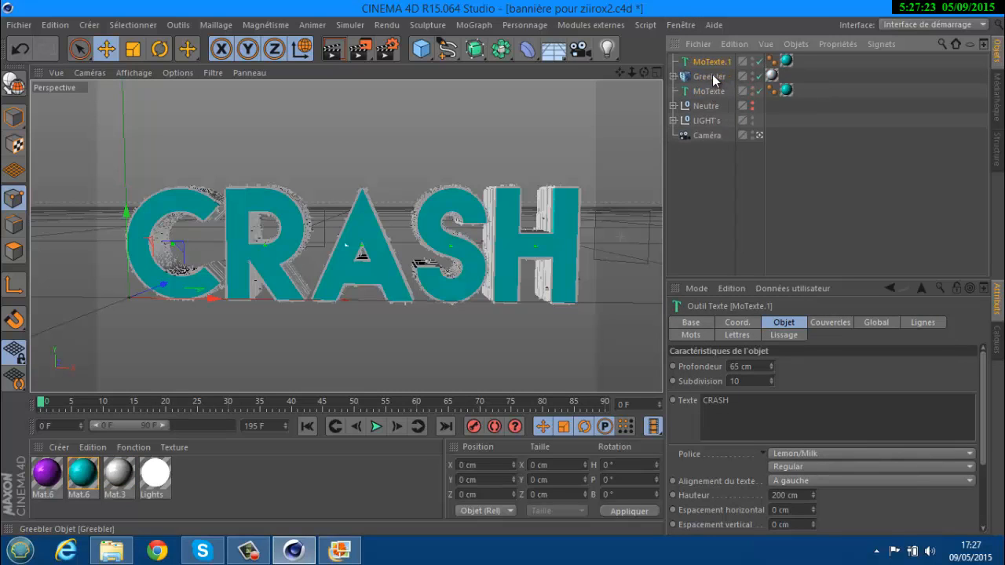
pyautogui.moveTo(740, 403); pyautogui.dragTo(704, 400)
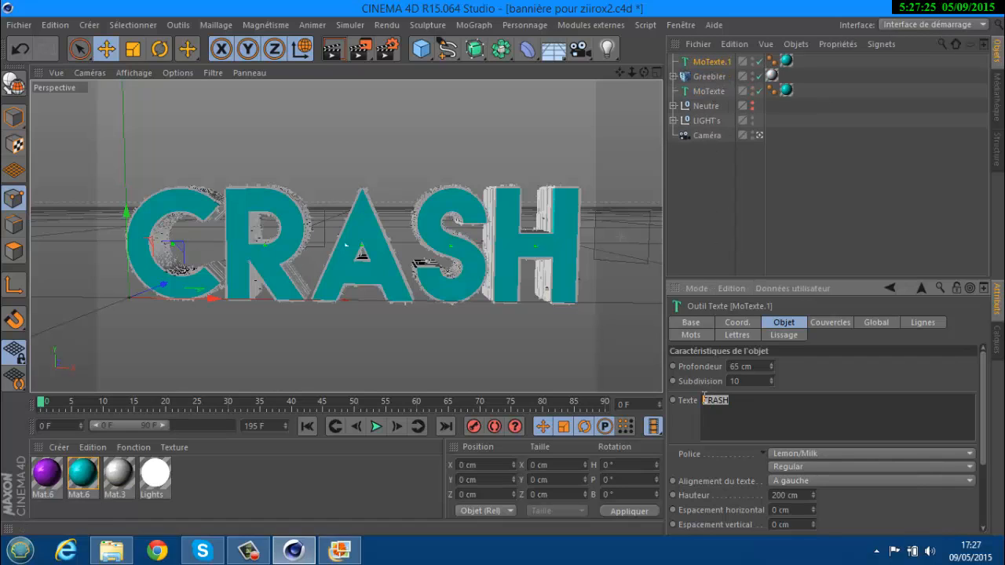
pyautogui.write('GFX')
pyautogui.click(849, 374)
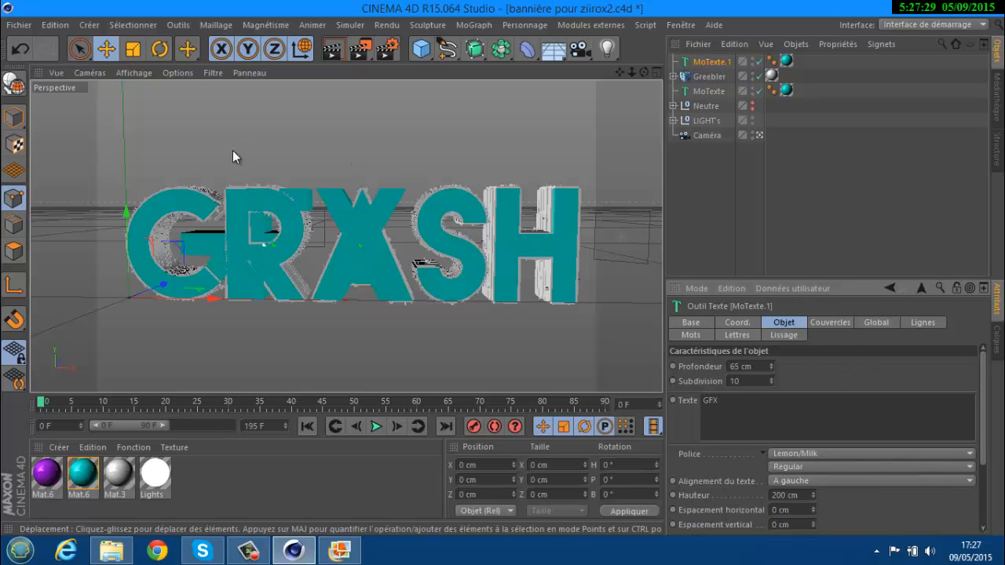
# - Move the GFX text above the CRASH lettering and shift it sideways toward the middle of the word
pyautogui.moveTo(124, 216); pyautogui.dragTo(138, 79)
pyautogui.moveTo(209, 168); pyautogui.dragTo(299, 169)
pyautogui.moveTo(625, 75); pyautogui.dragTo(647, 153)
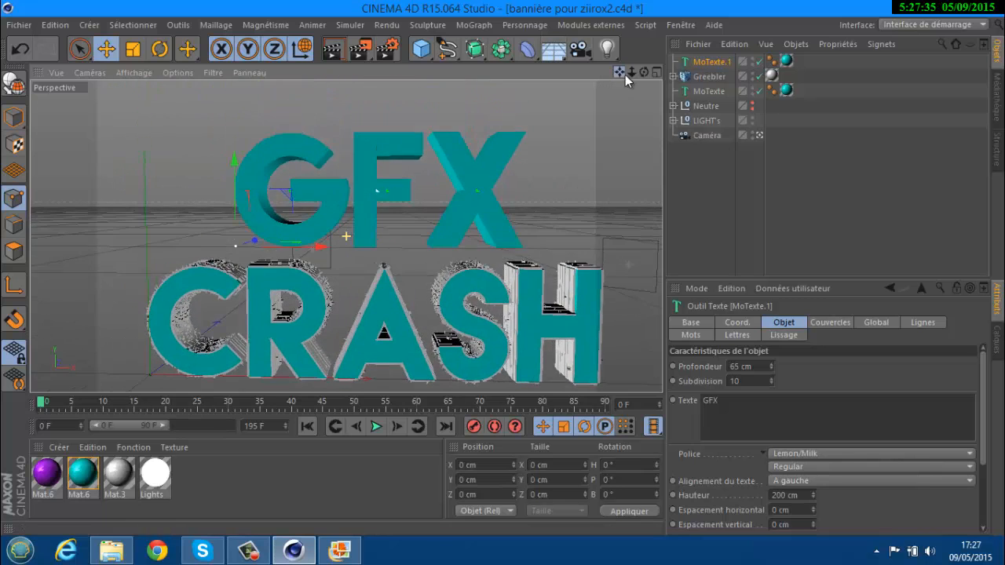
# - Fine-tune the GFX text's height, depth and sideways position so it sits slightly behind and just above CRASH
pyautogui.moveTo(506, 269); pyautogui.dragTo(646, 75)
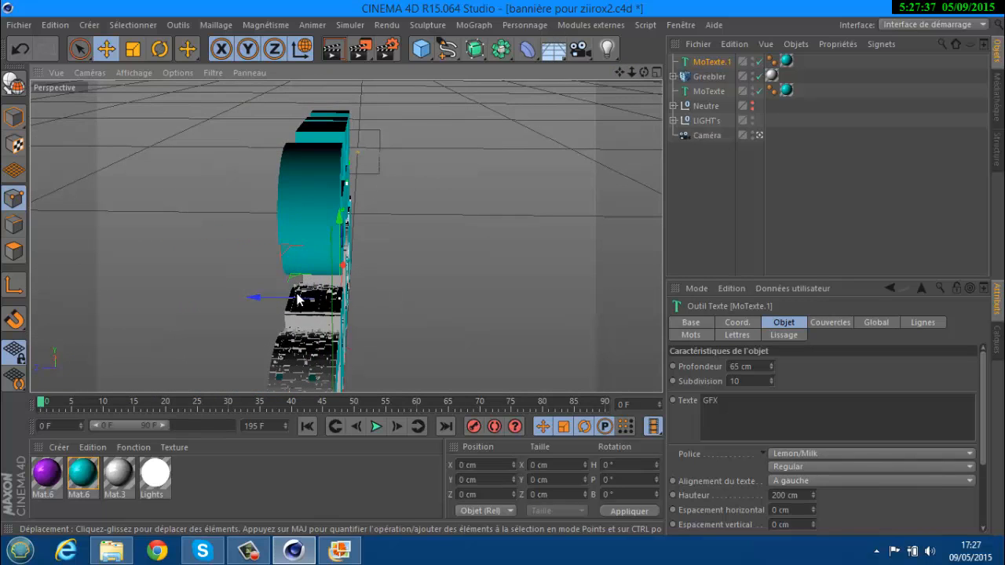
pyautogui.moveTo(280, 308); pyautogui.dragTo(297, 323)
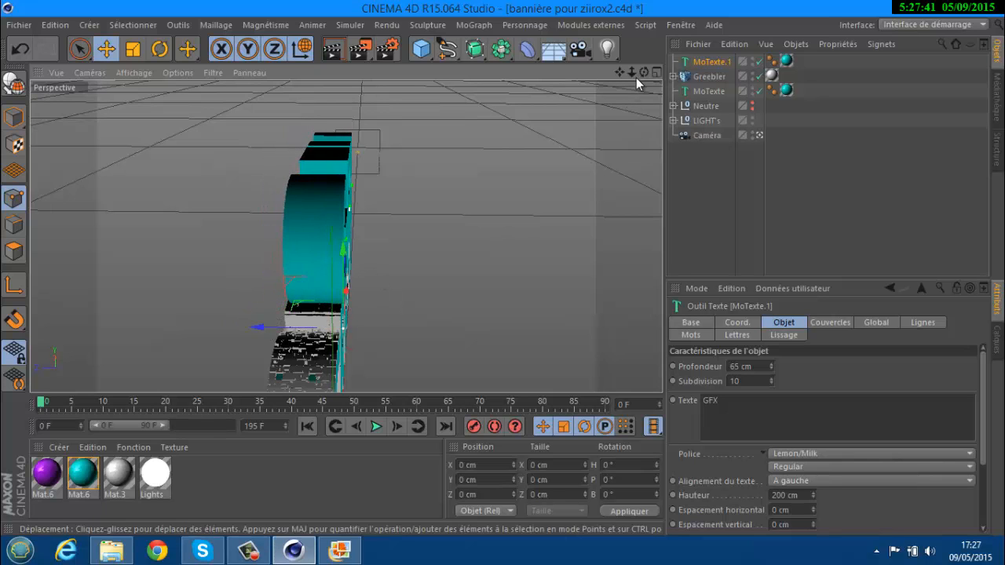
pyautogui.moveTo(643, 73); pyautogui.dragTo(502, 270)
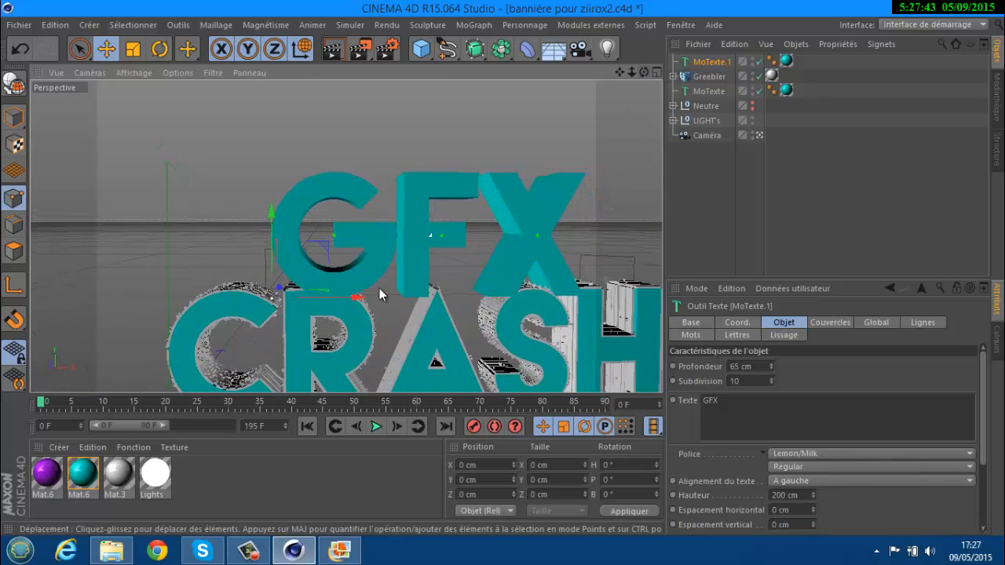
pyautogui.moveTo(278, 288); pyautogui.dragTo(283, 283)
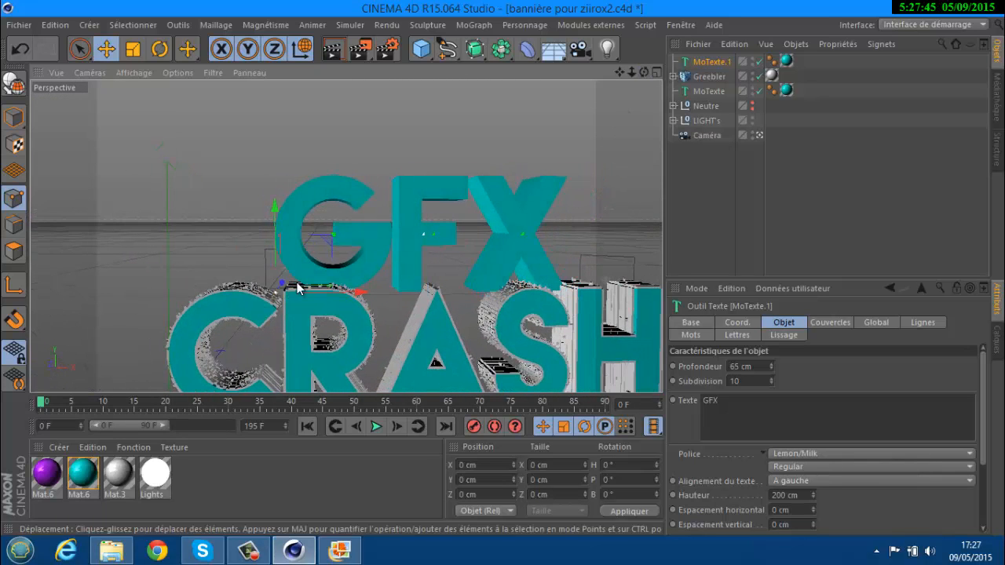
pyautogui.moveTo(274, 249); pyautogui.dragTo(282, 229)
pyautogui.moveTo(339, 271); pyautogui.dragTo(354, 271)
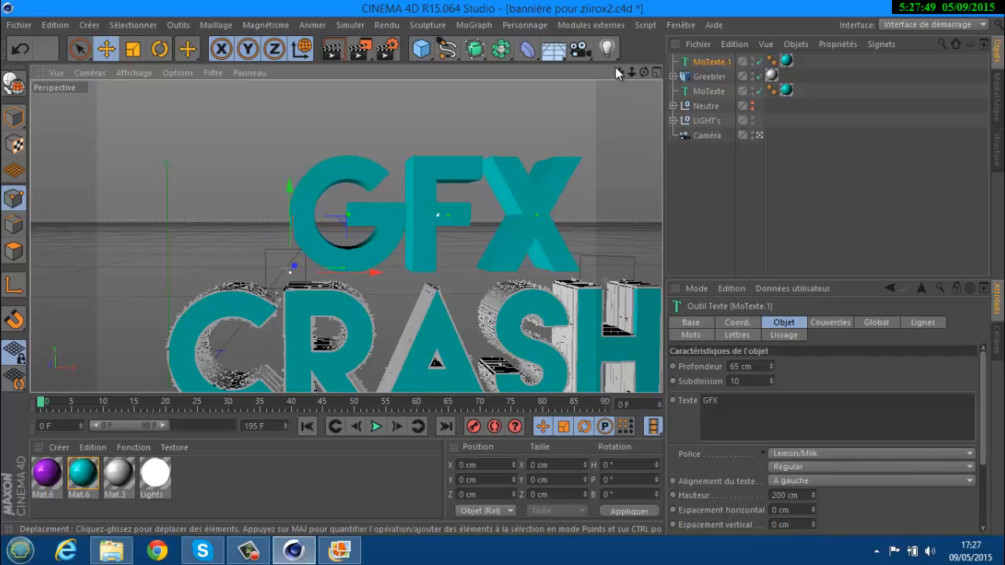
pyautogui.moveTo(617, 77); pyautogui.dragTo(565, 177)
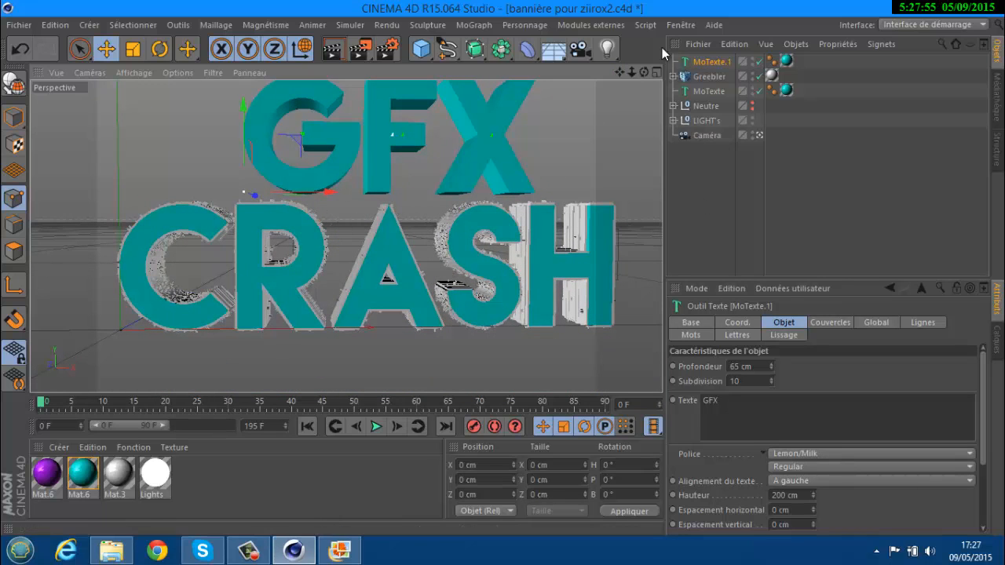
pyautogui.moveTo(501, 270); pyautogui.dragTo(502, 273)
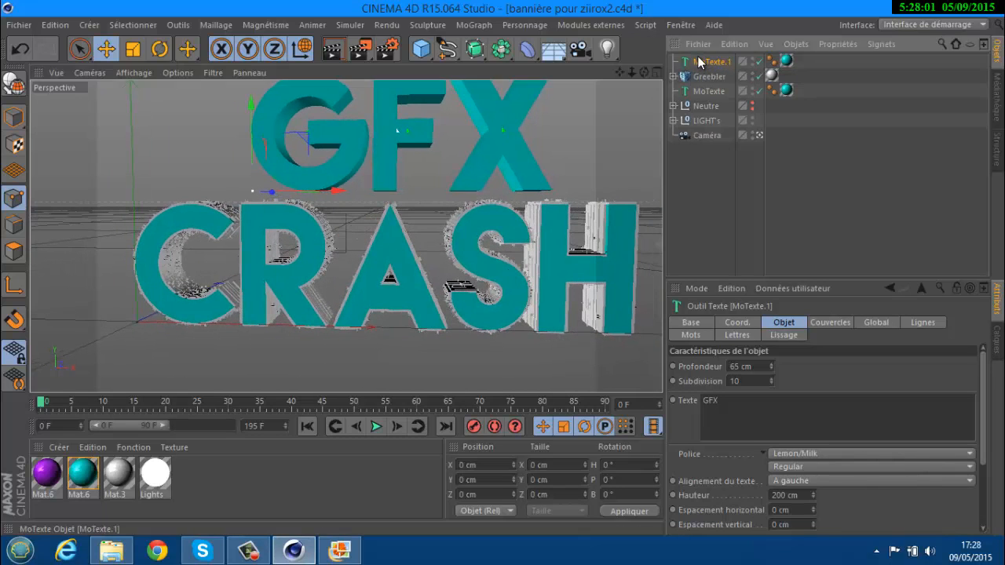
# - Duplicate the GFX text object and the Greebler object that contains the CRASH text
pyautogui.hotkey('ctrl', 'c')
pyautogui.hotkey('ctrl', 'v')
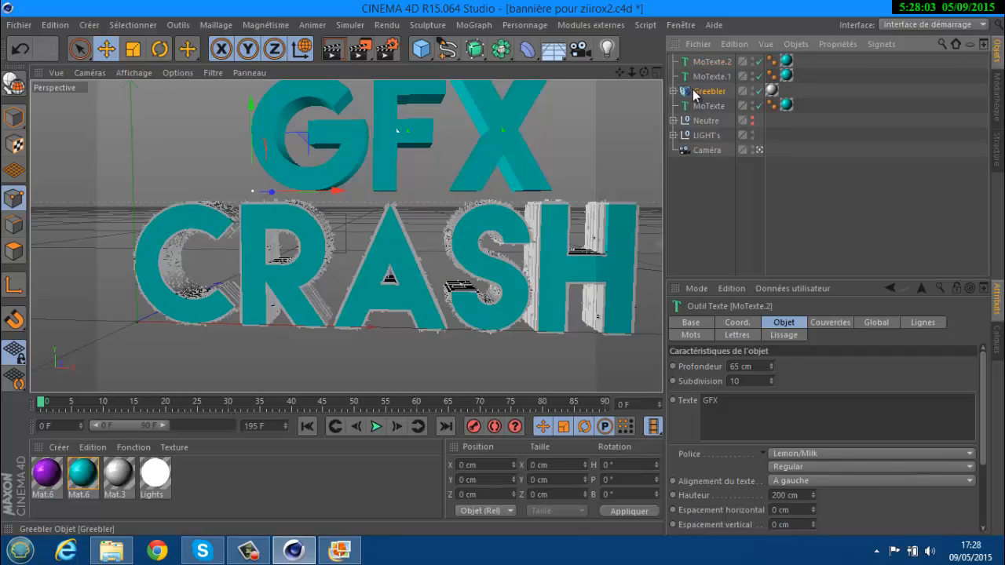
pyautogui.click(674, 92)
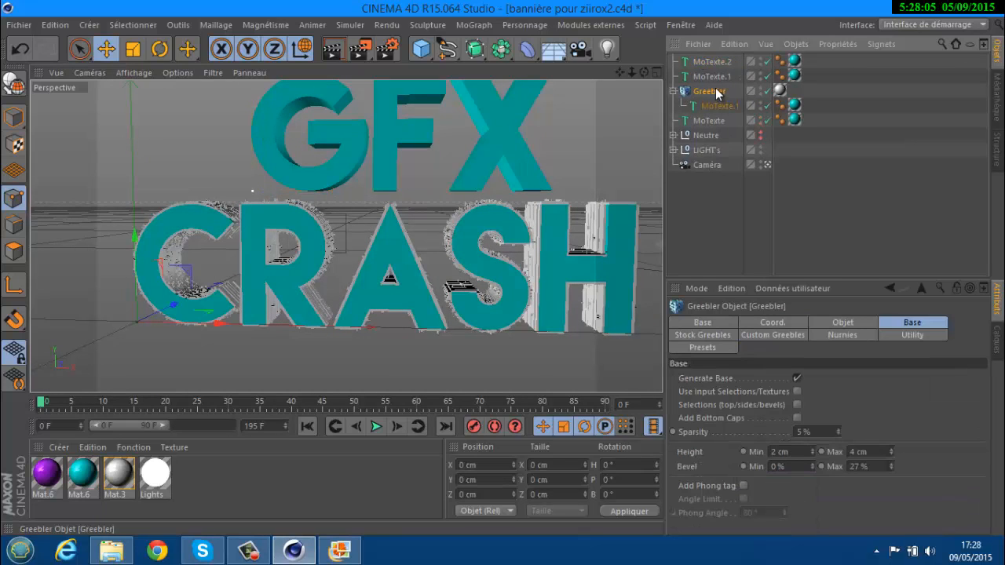
pyautogui.hotkey('ctrl', 'c')
pyautogui.hotkey('ctrl', 'v')
# - Replace the CRASH text inside the Greebler copy with the duplicated GFX text
pyautogui.click(695, 77)
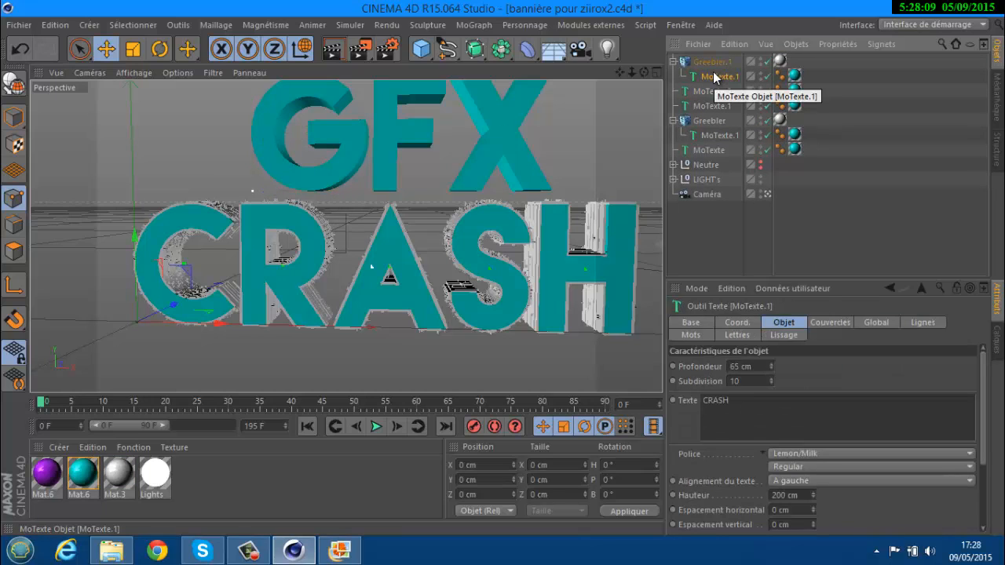
pyautogui.press('Delete')
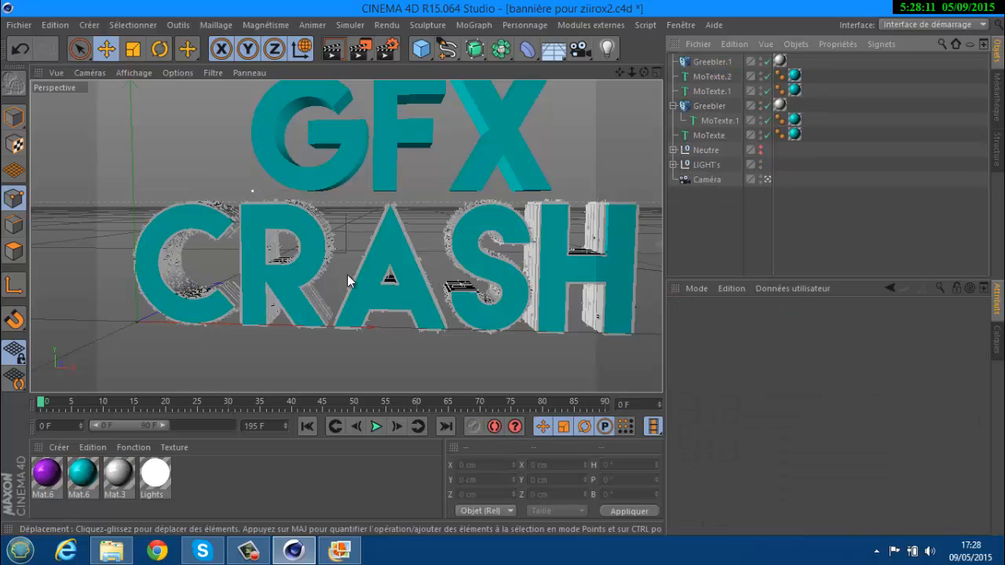
pyautogui.click(723, 75)
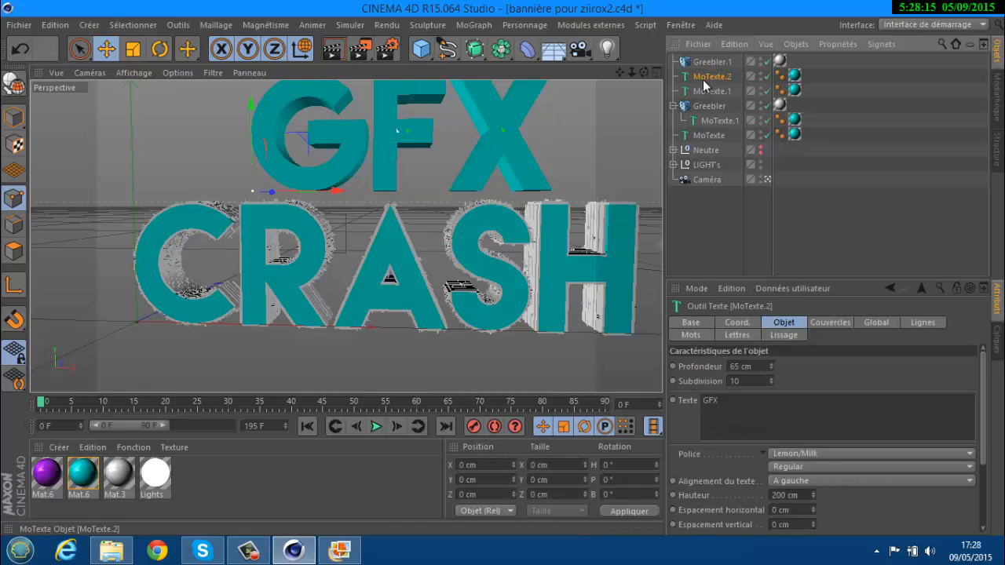
pyautogui.moveTo(700, 62); pyautogui.dragTo(704, 61)
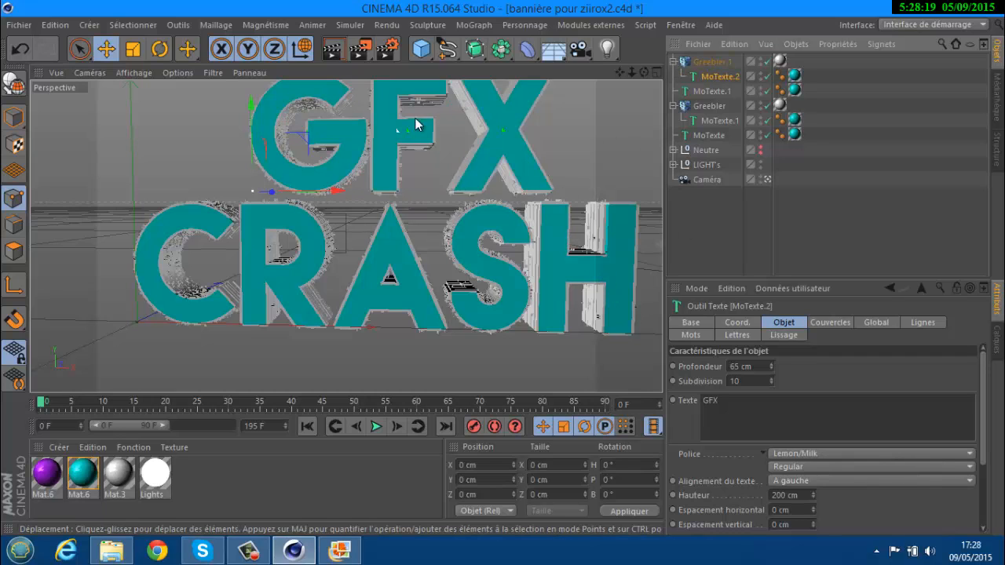
pyautogui.click(673, 62)
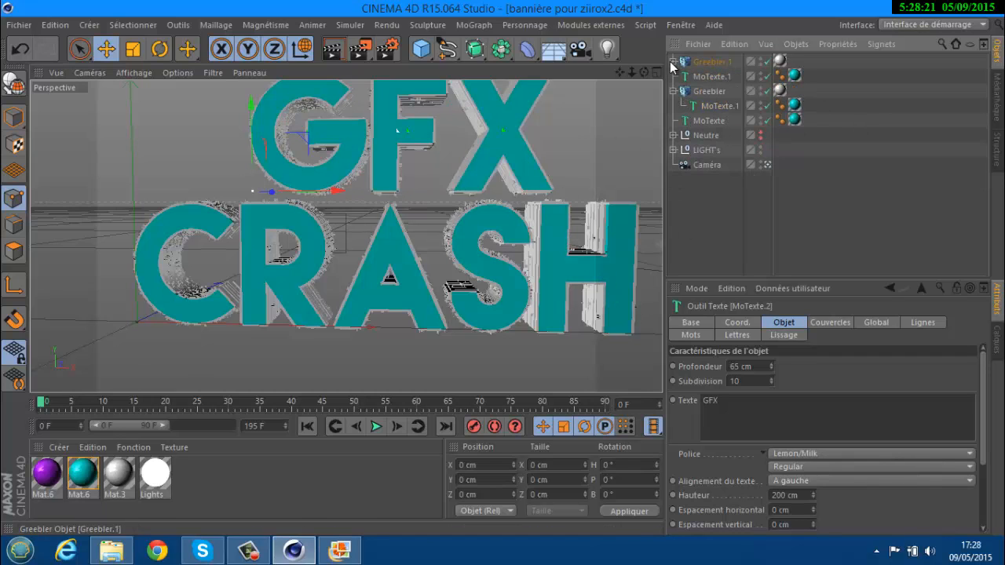
# - Group the CRASH Greebler with its MoTexte object and name the group Texte "Crash"
pyautogui.click(673, 91)
pyautogui.click(703, 91)
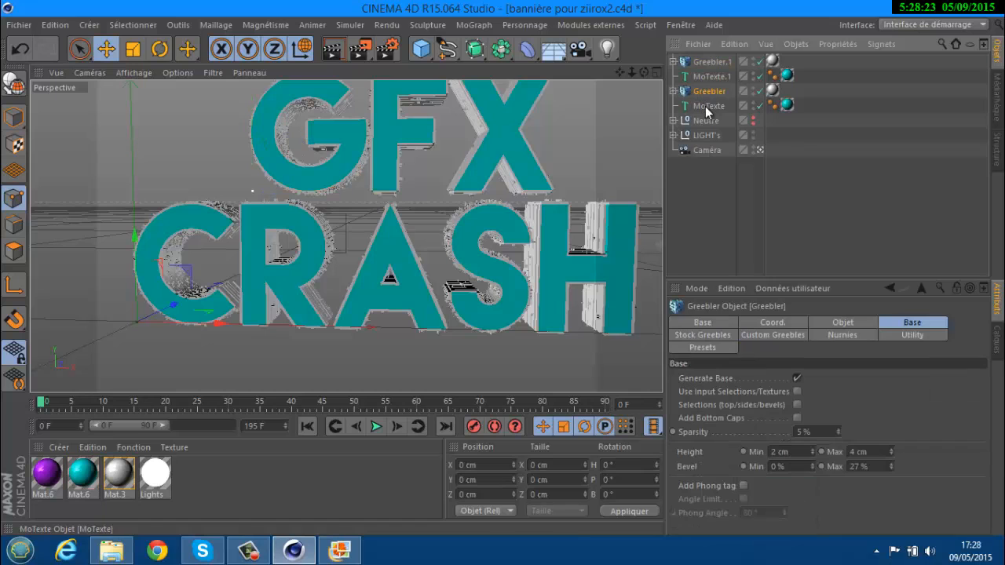
pyautogui.keyDown('ctrl'); pyautogui.click(708, 103); pyautogui.keyUp('ctrl')
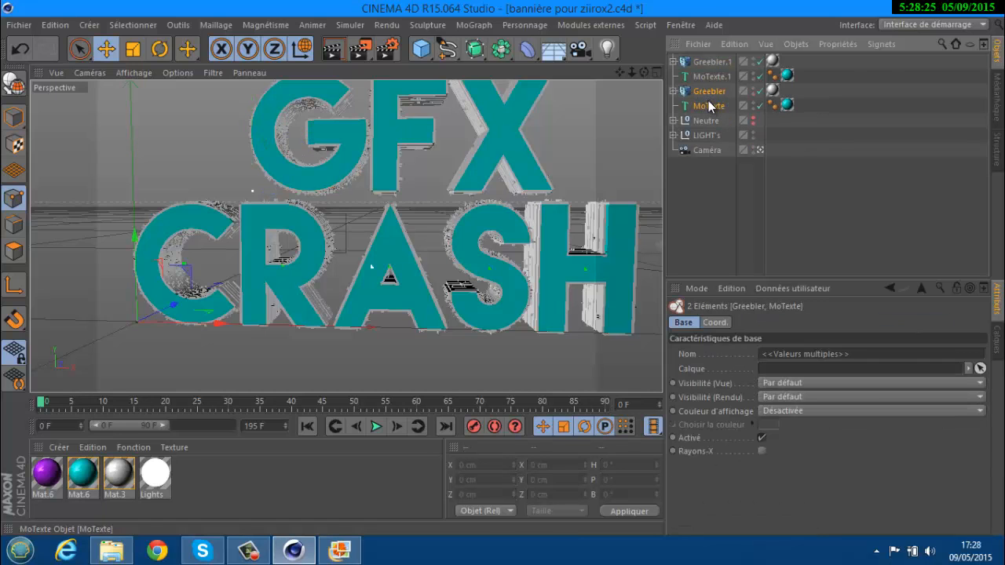
pyautogui.rightClick(707, 100)
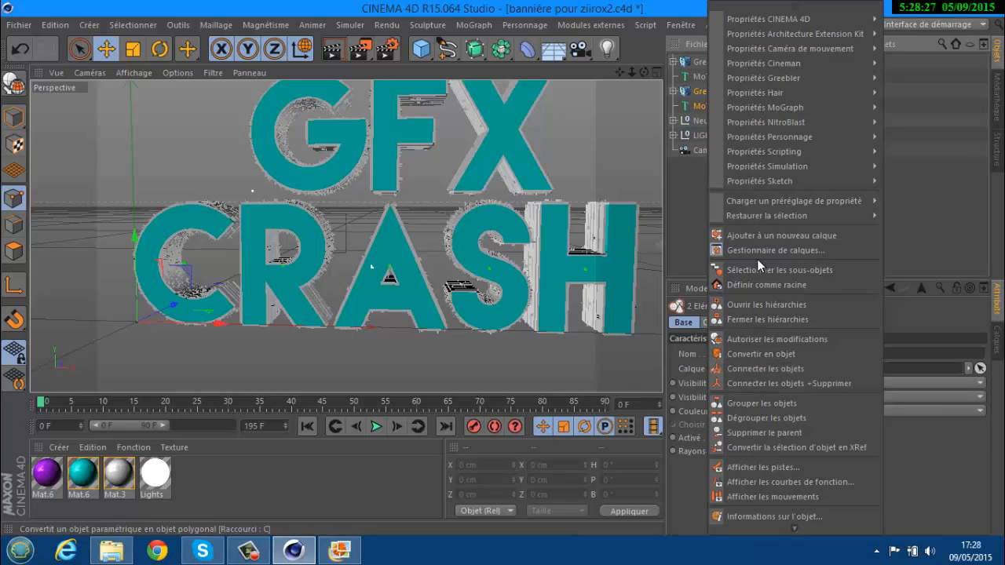
pyautogui.click(746, 403)
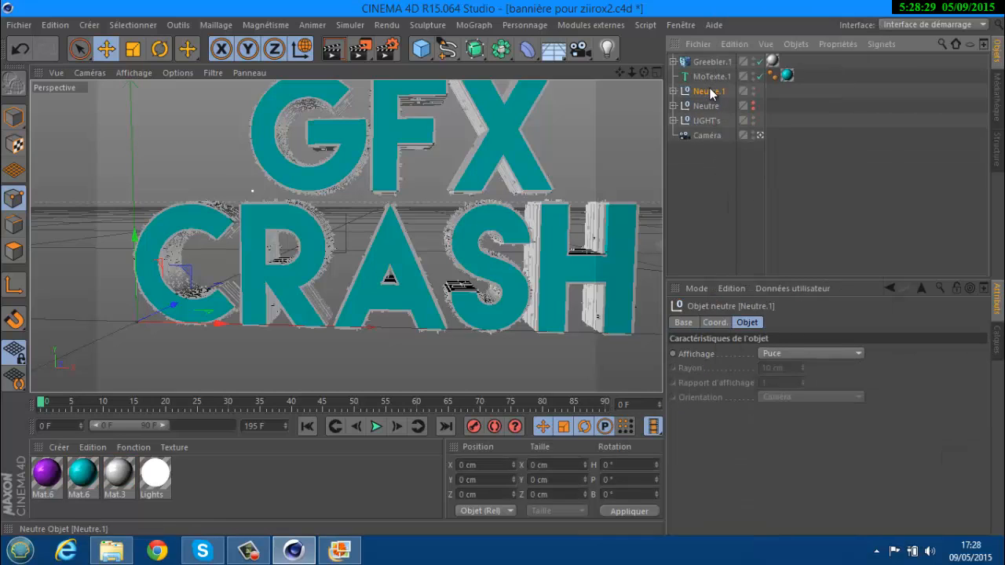
pyautogui.doubleClick(711, 92)
pyautogui.write('Te')
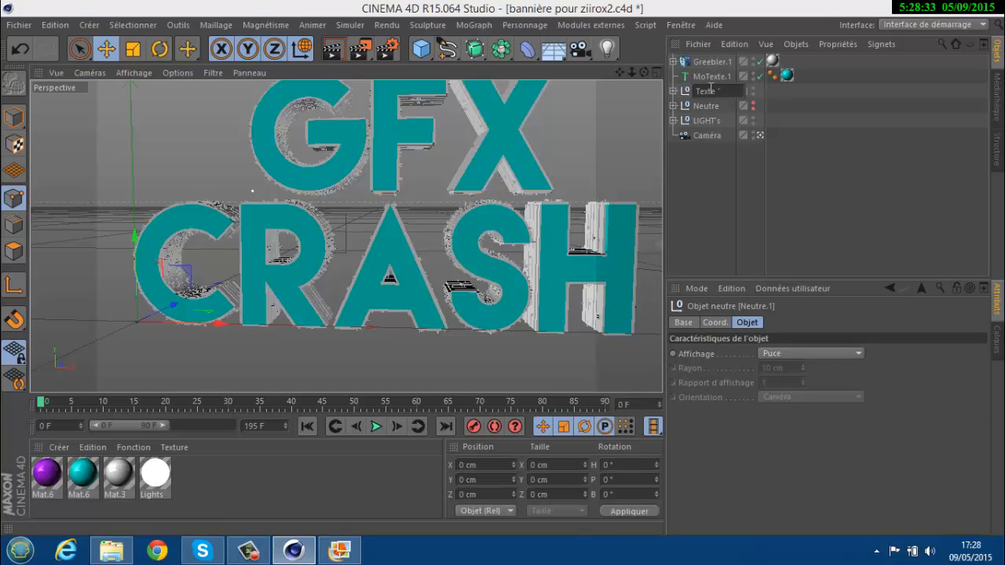
pyautogui.write('xte Crash')
pyautogui.press('Return')
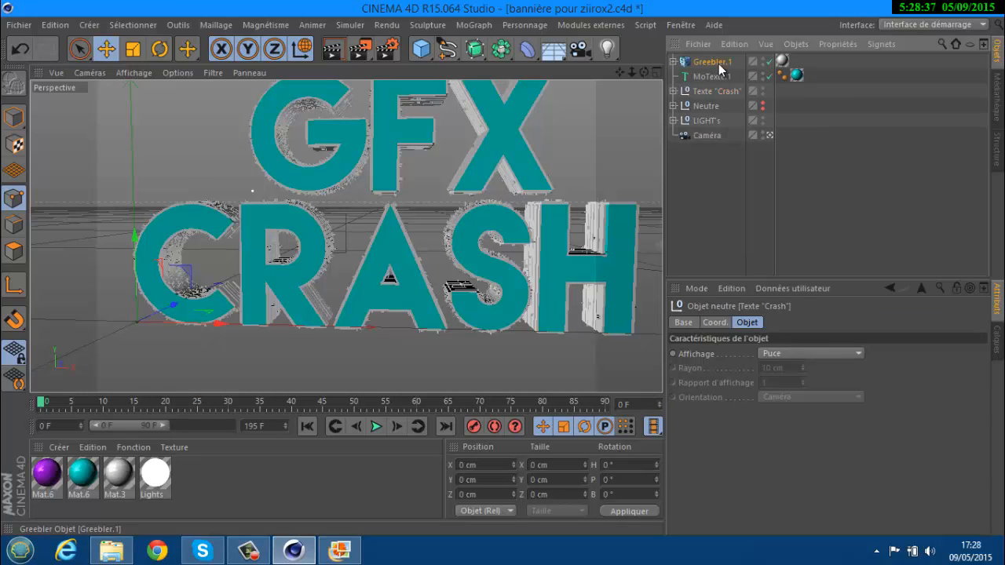
# - Group the GFX Greebler with its MoTexte object and name the group Texte "GFX"
pyautogui.click(719, 64)
pyautogui.keyDown('ctrl'); pyautogui.click(717, 74); pyautogui.keyUp('ctrl')
pyautogui.rightClick(716, 73)
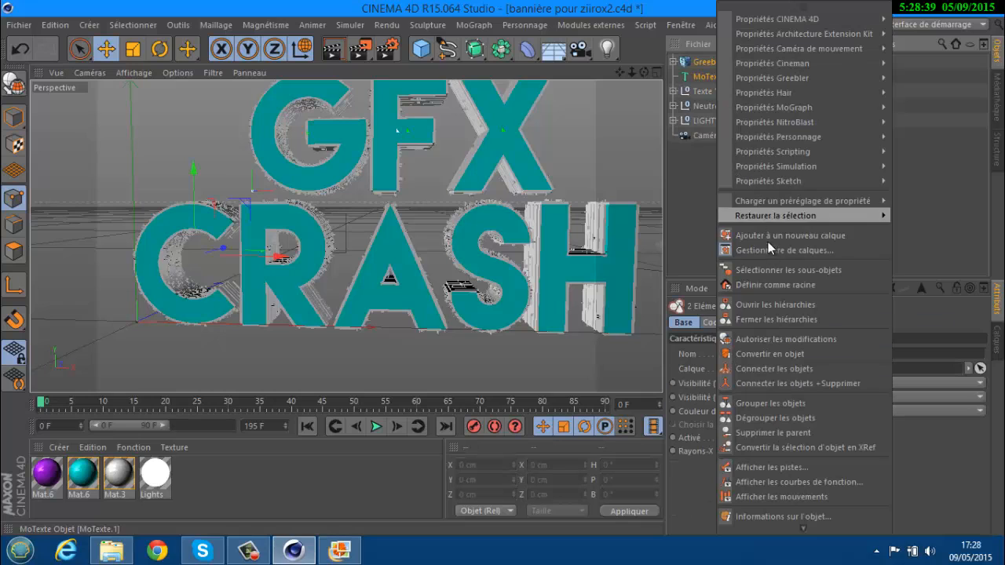
pyautogui.click(765, 403)
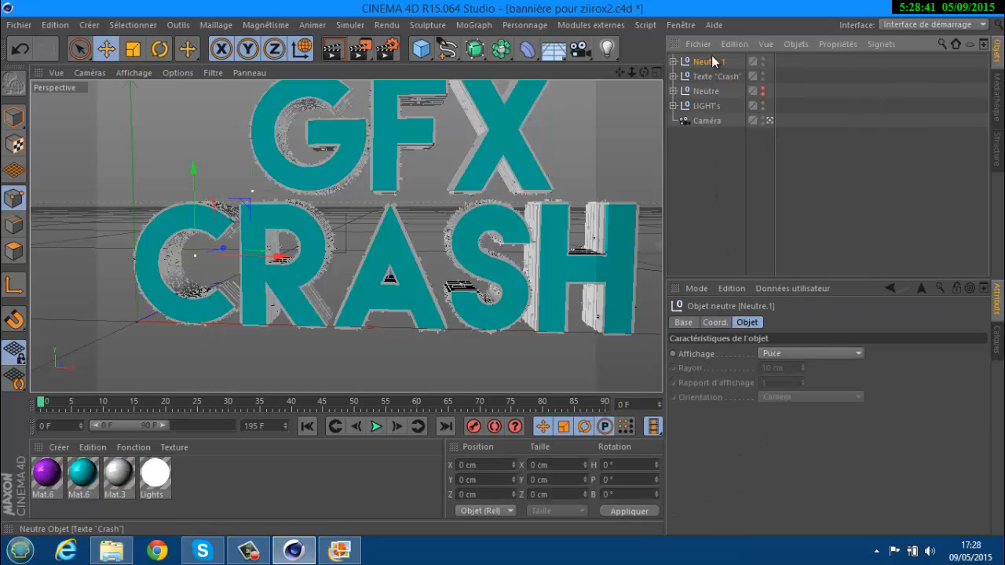
pyautogui.doubleClick(711, 56)
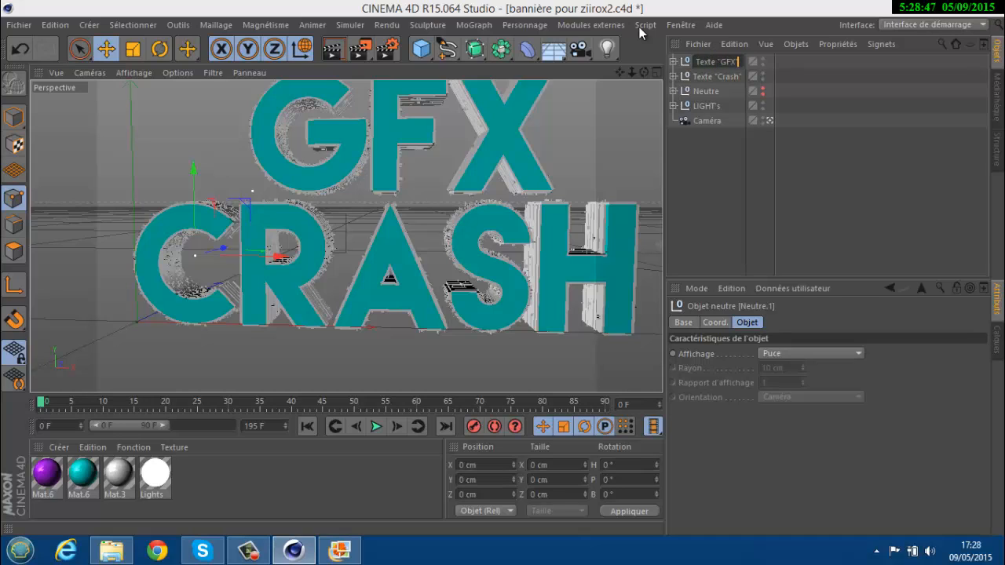
pyautogui.press('Return')
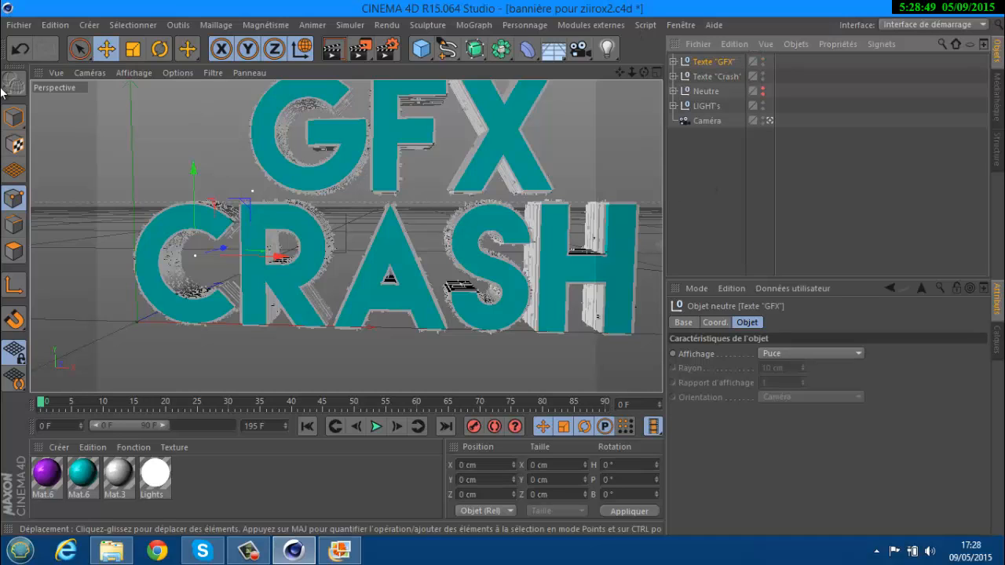
# - Save the project under a new name on the desktop (Bureau) as tuto bannière Styler.c4d
pyautogui.click(15, 29)
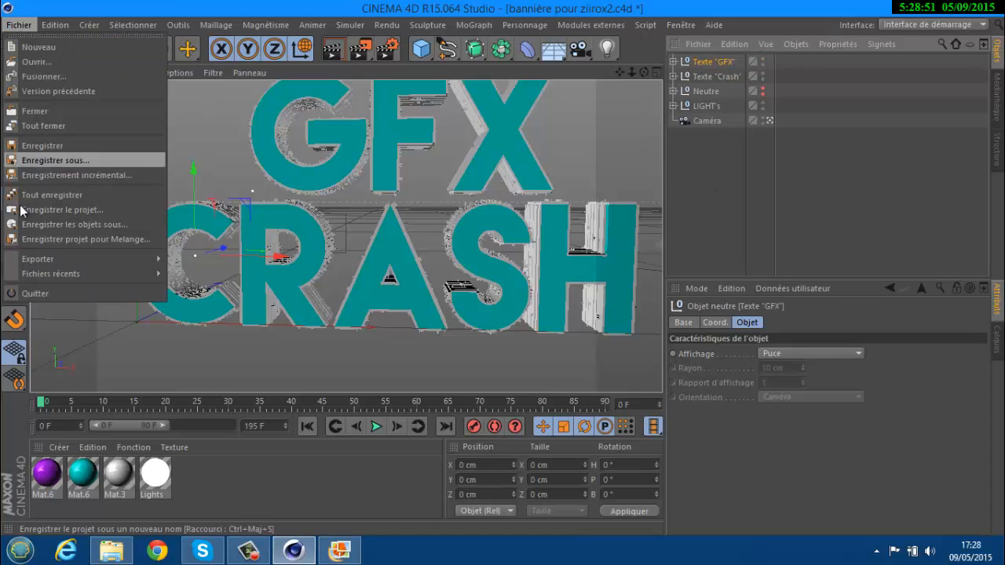
pyautogui.click(47, 162)
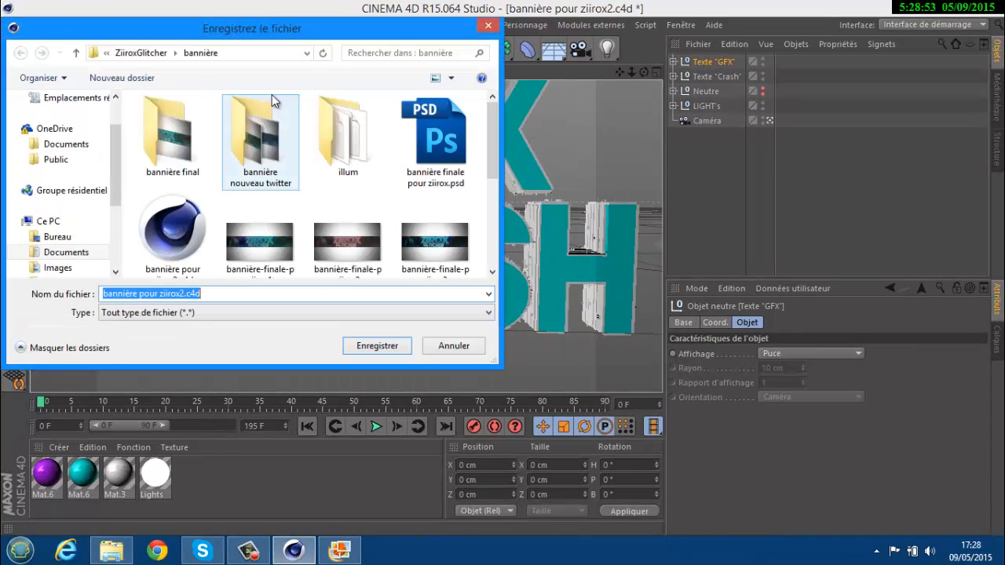
pyautogui.click(118, 58)
pyautogui.click(118, 58)
pyautogui.click(118, 57)
pyautogui.click(117, 58)
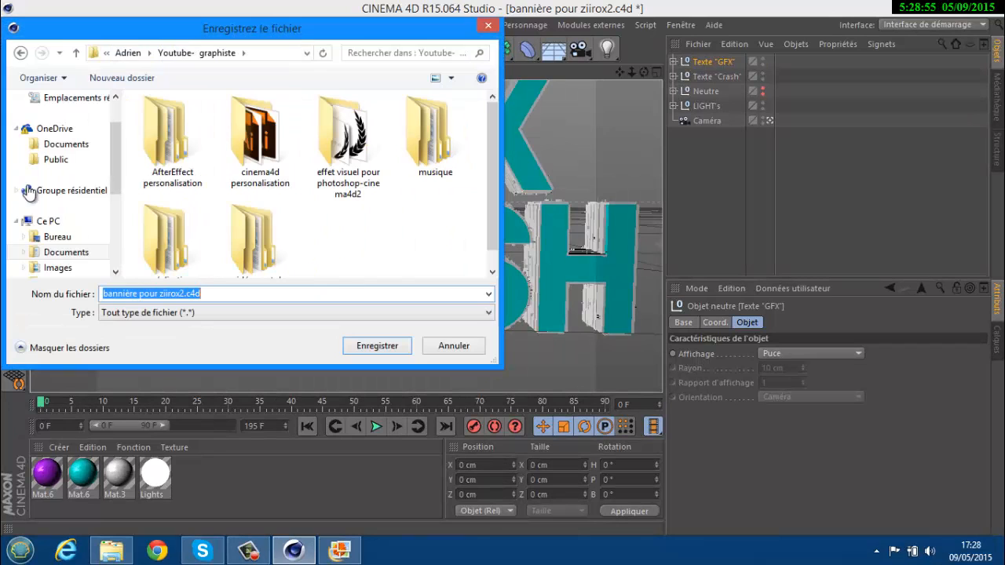
pyautogui.click(57, 236)
pyautogui.moveTo(184, 292); pyautogui.dragTo(94, 296)
pyautogui.write('tuto ba')
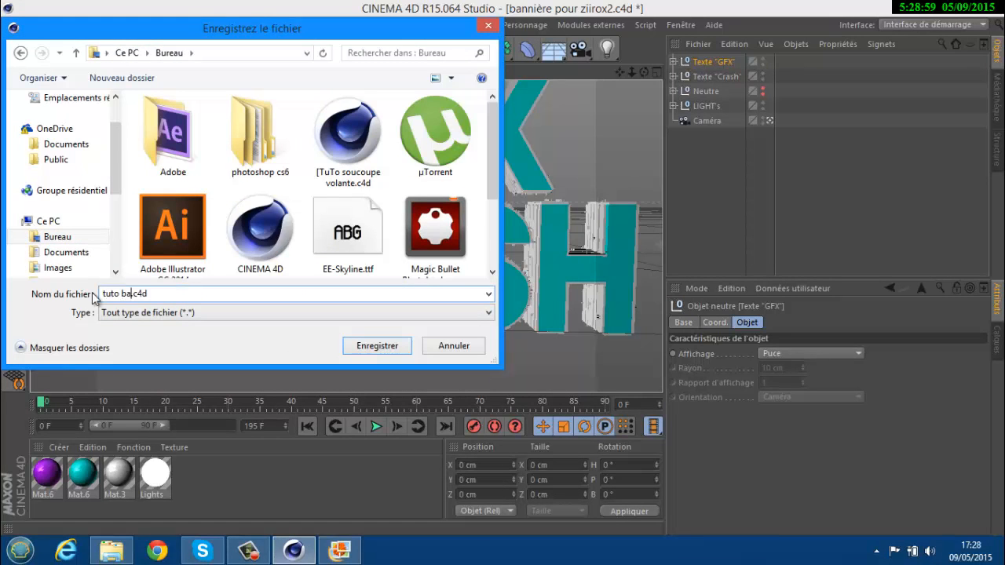
pyautogui.write('nnière Styler')
pyautogui.press('Return')
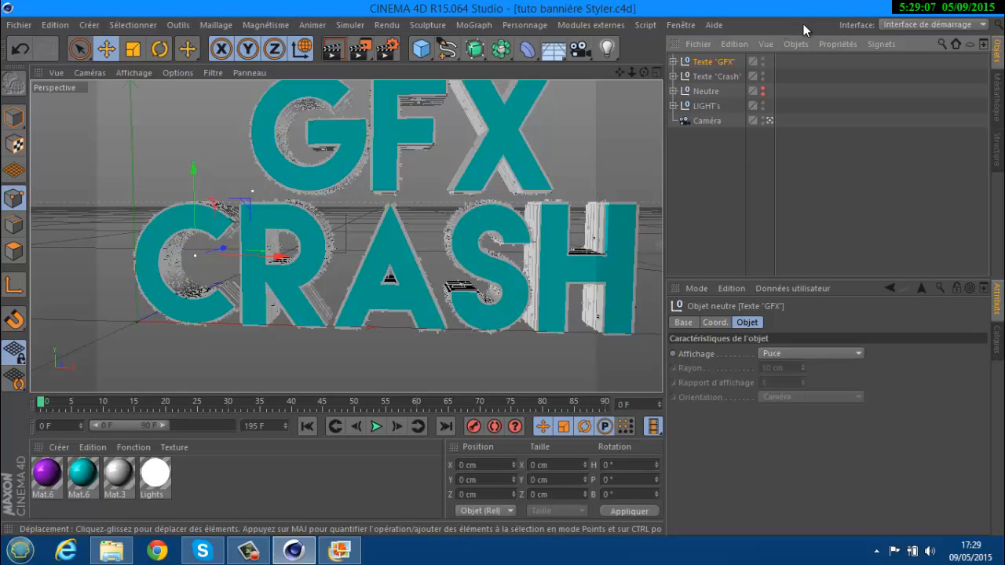
# - Open the render settings and look through the output size presets
pyautogui.click(386, 48)
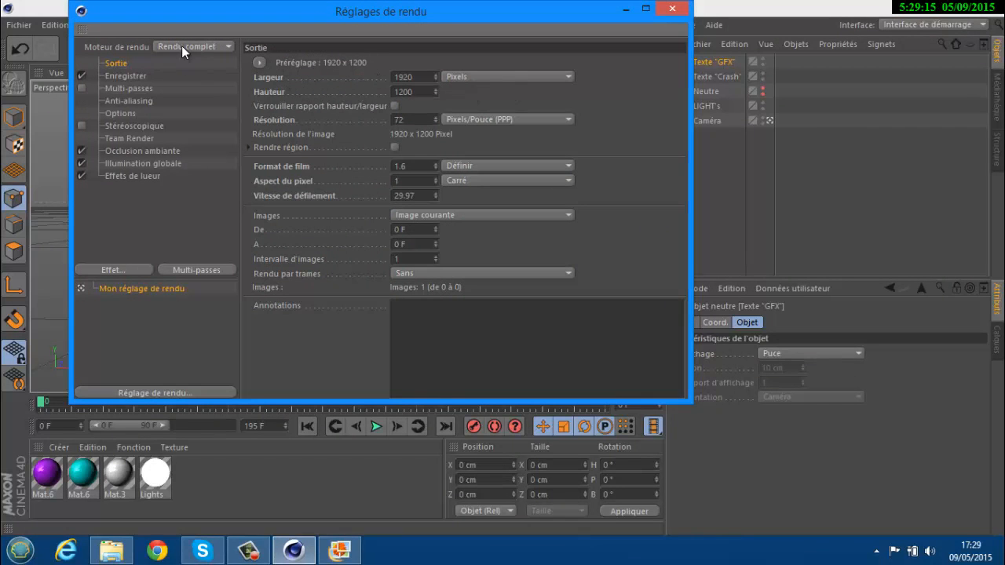
pyautogui.click(259, 63)
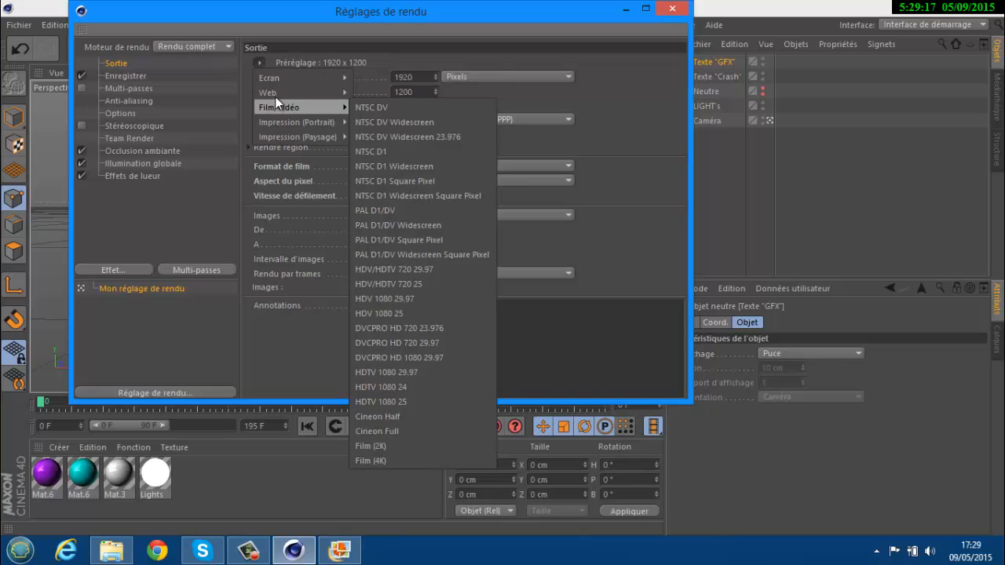
pyautogui.moveTo(329, 93)
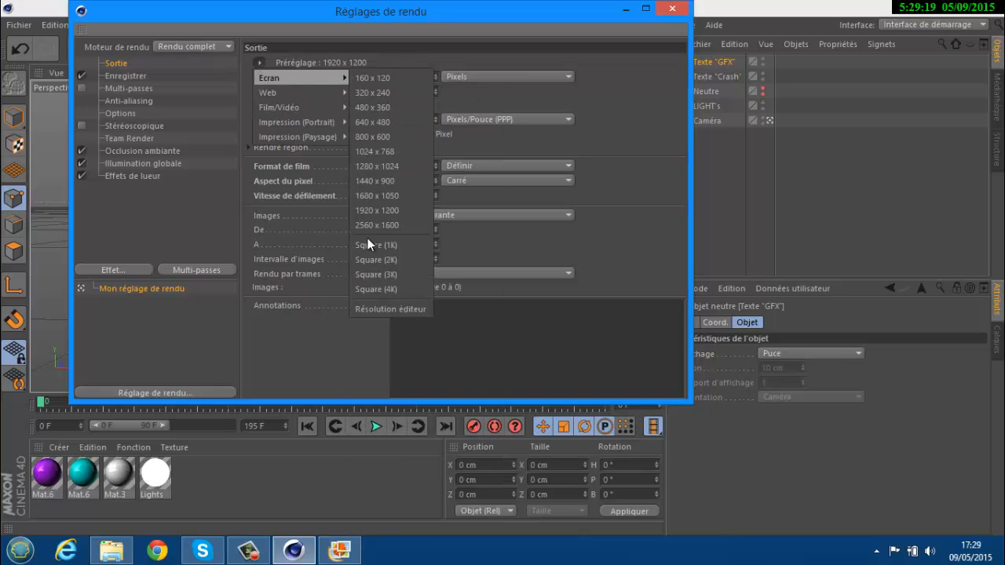
pyautogui.click(706, 210)
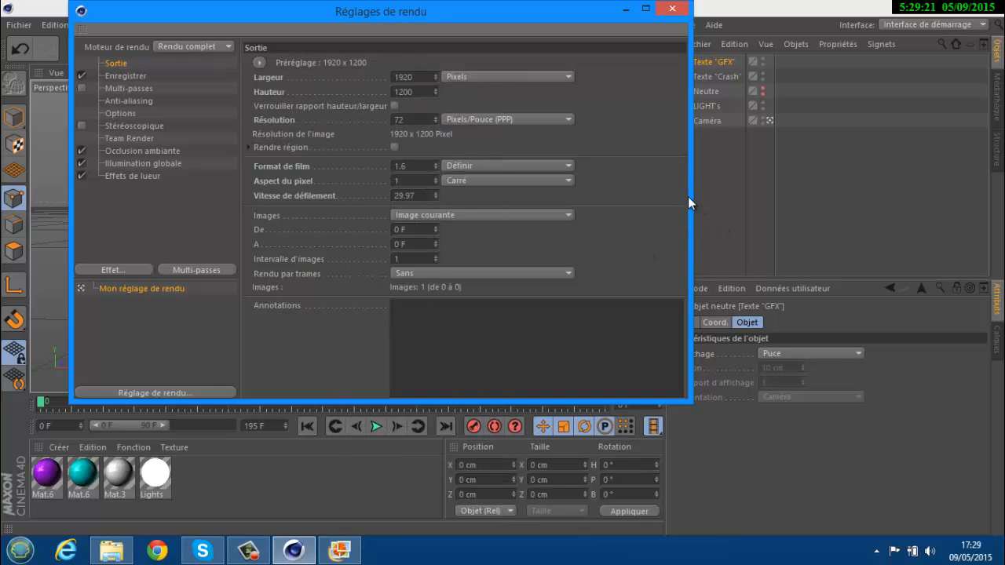
# - Set the render to save on the desktop as tuto bannière styler in PNG format
pyautogui.click(123, 75)
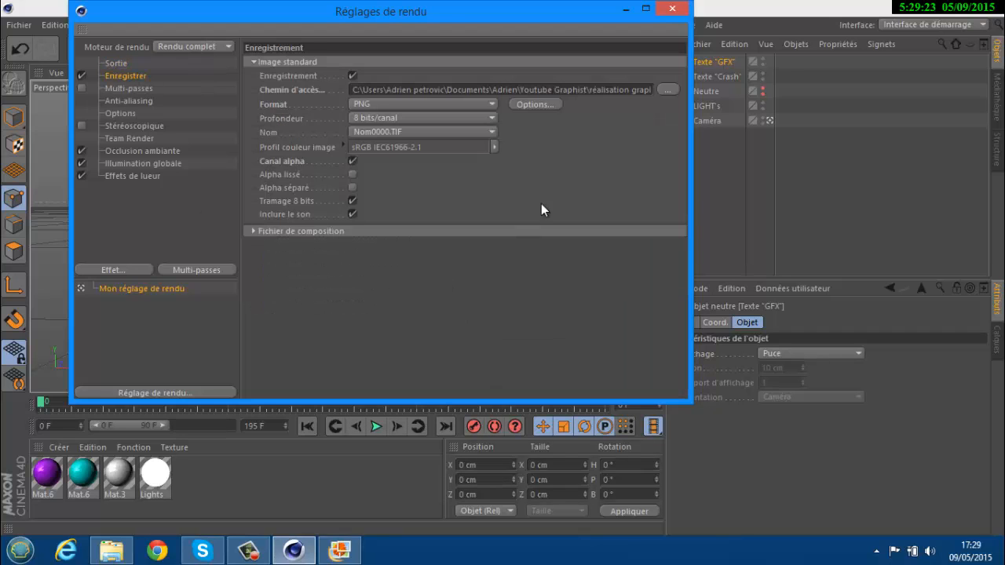
pyautogui.click(662, 89)
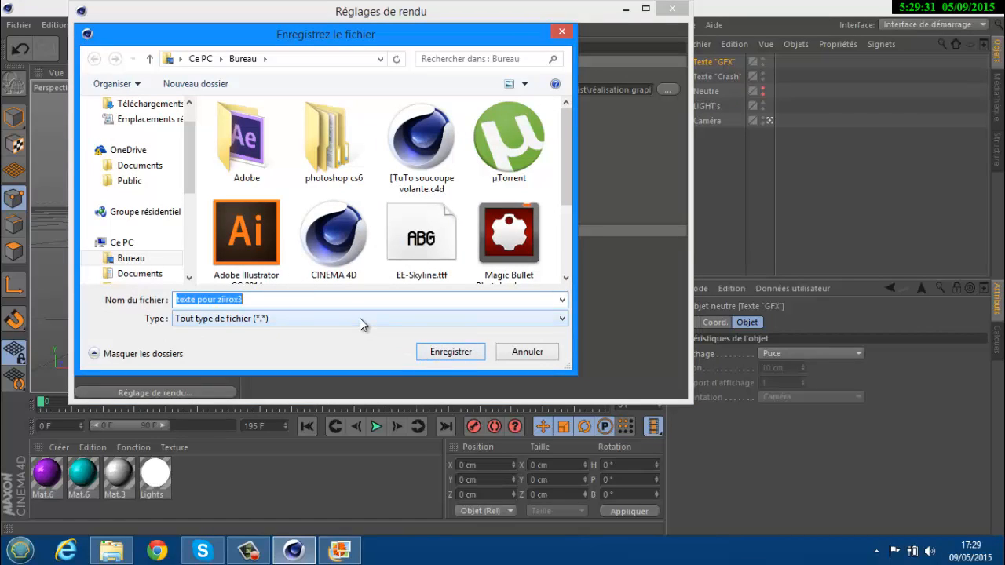
pyautogui.write('tuto bannie')
pyautogui.write('re styler')
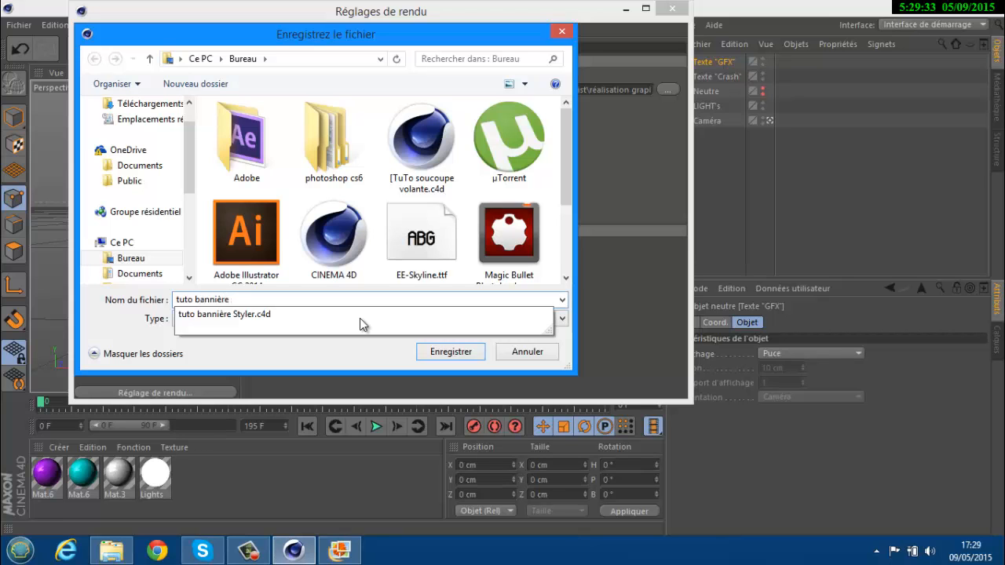
pyautogui.press('Return')
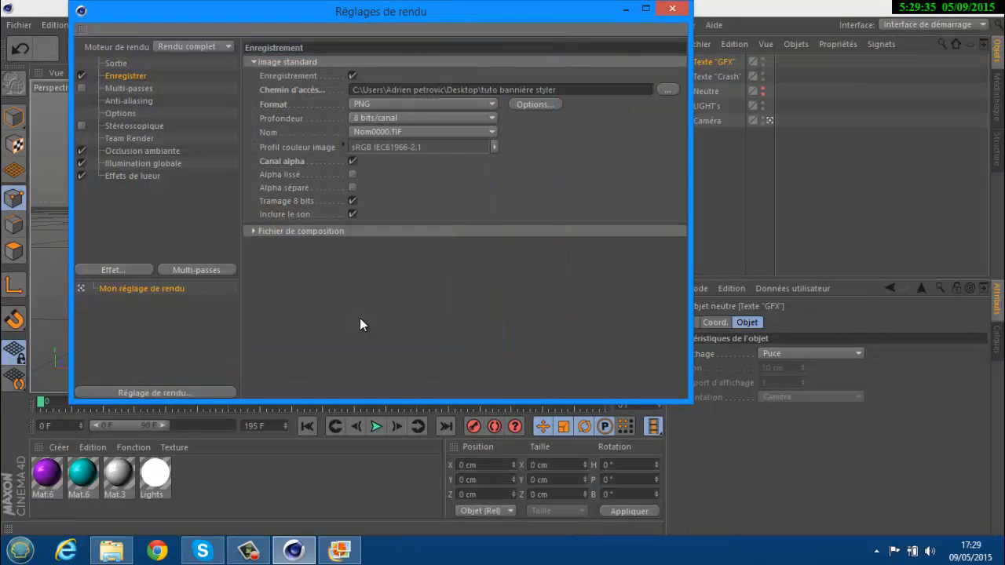
pyautogui.click(383, 103)
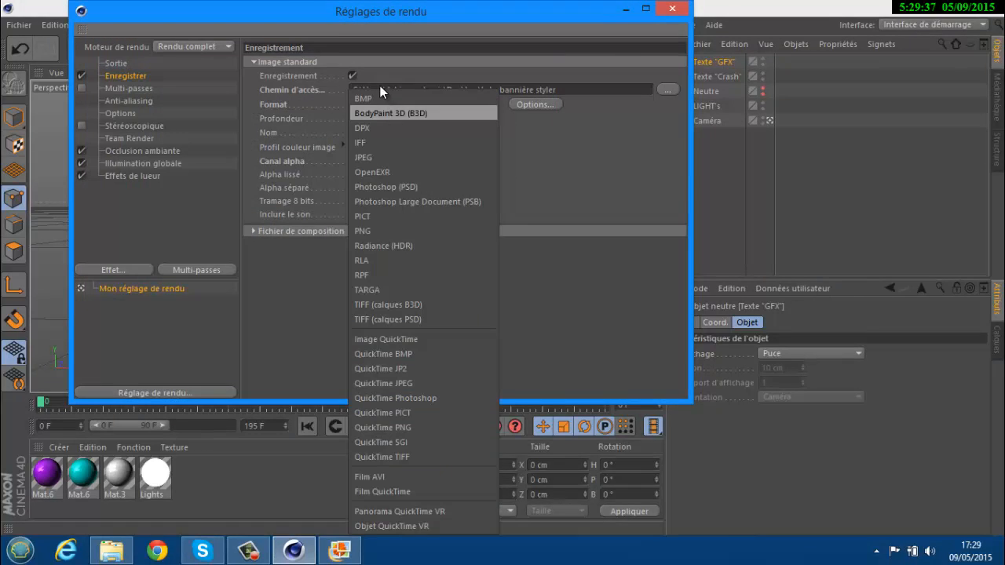
pyautogui.click(416, 228)
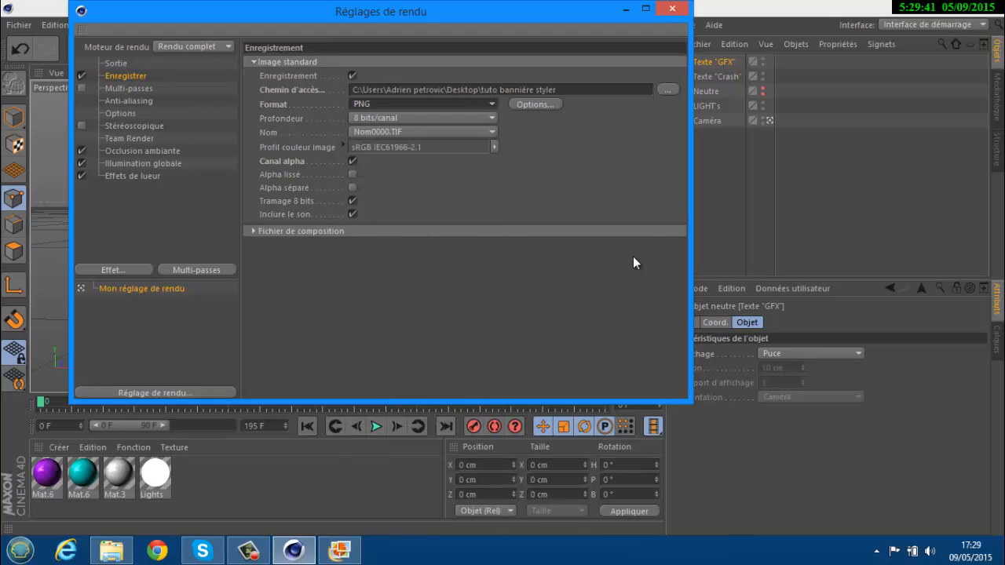
# - Review the anti-aliasing mode and its minimum and maximum levels in the render settings
pyautogui.click(143, 92)
pyautogui.click(142, 101)
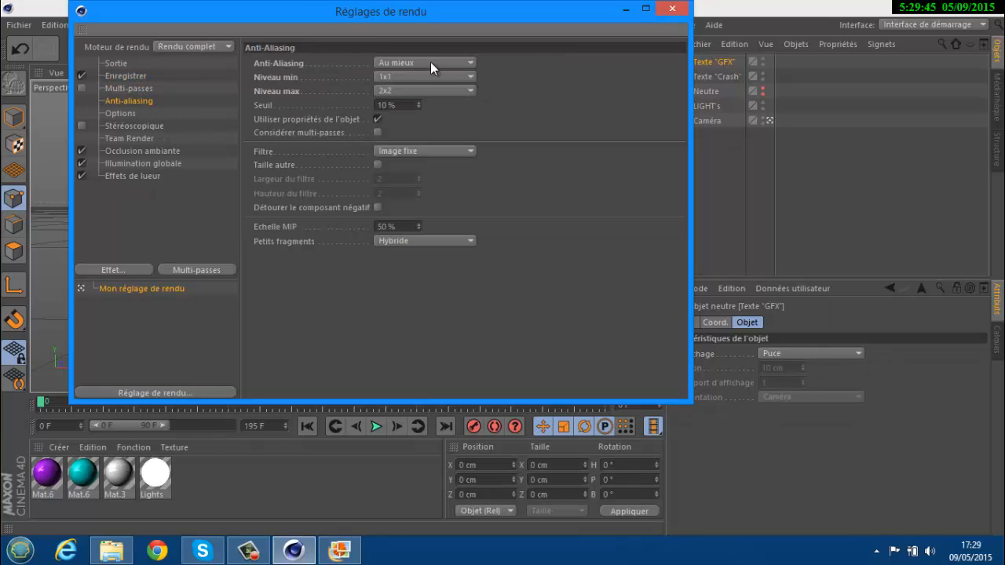
pyautogui.click(431, 63)
pyautogui.click(430, 62)
pyautogui.click(456, 77)
pyautogui.click(471, 92)
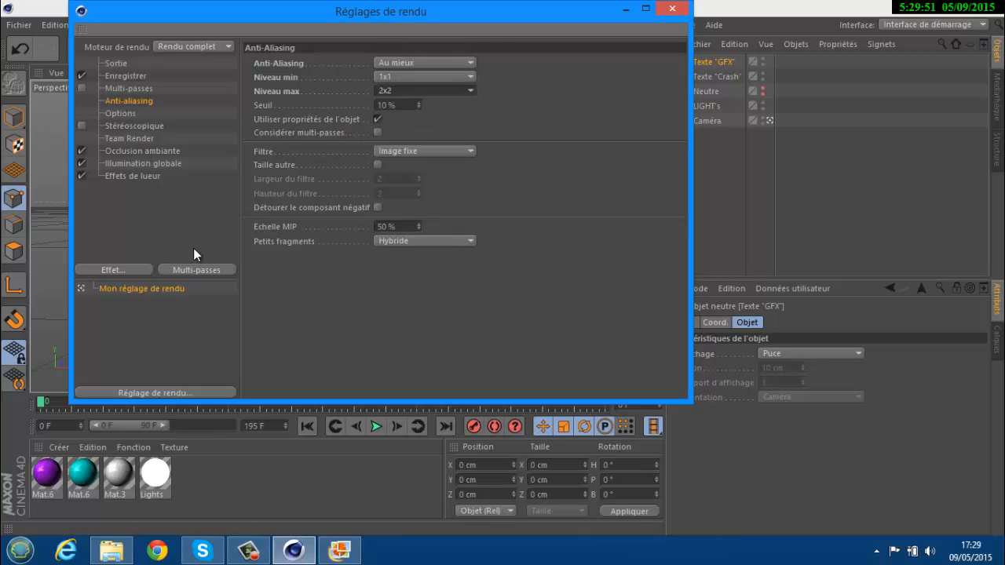
# - Look through the available render effects and review the ambient occlusion and global illumination settings
pyautogui.click(142, 267)
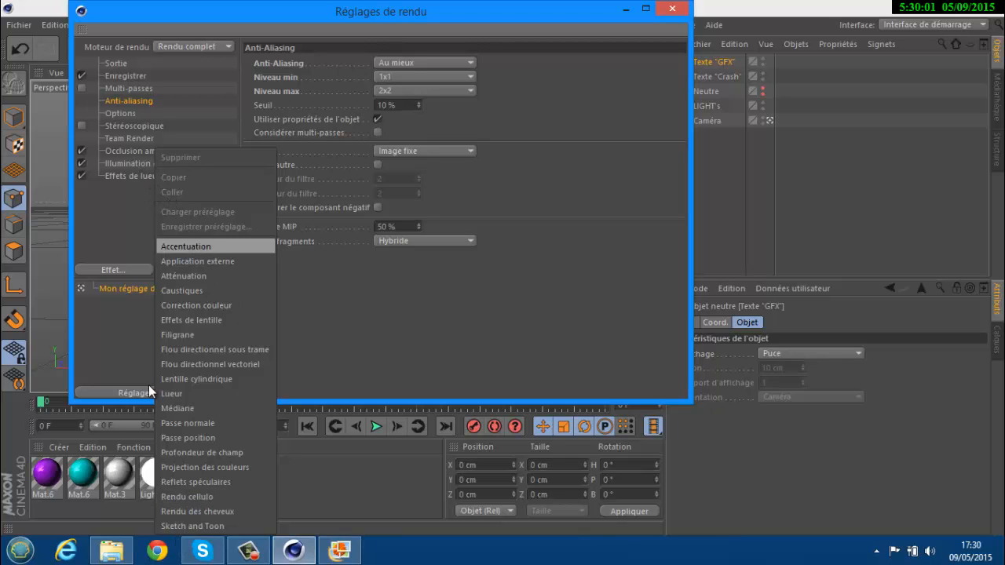
pyautogui.click(127, 229)
pyautogui.click(113, 269)
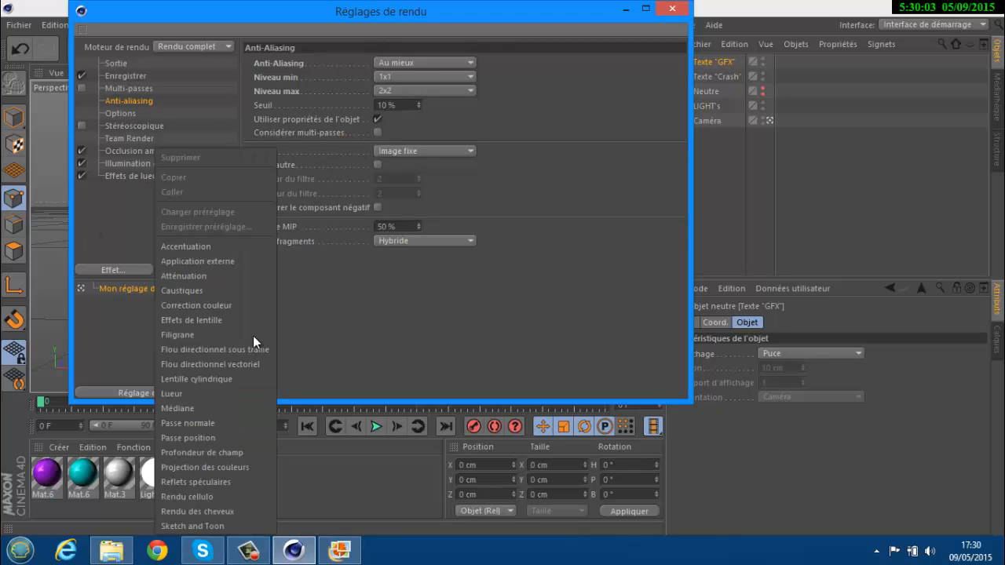
pyautogui.click(114, 208)
pyautogui.click(130, 151)
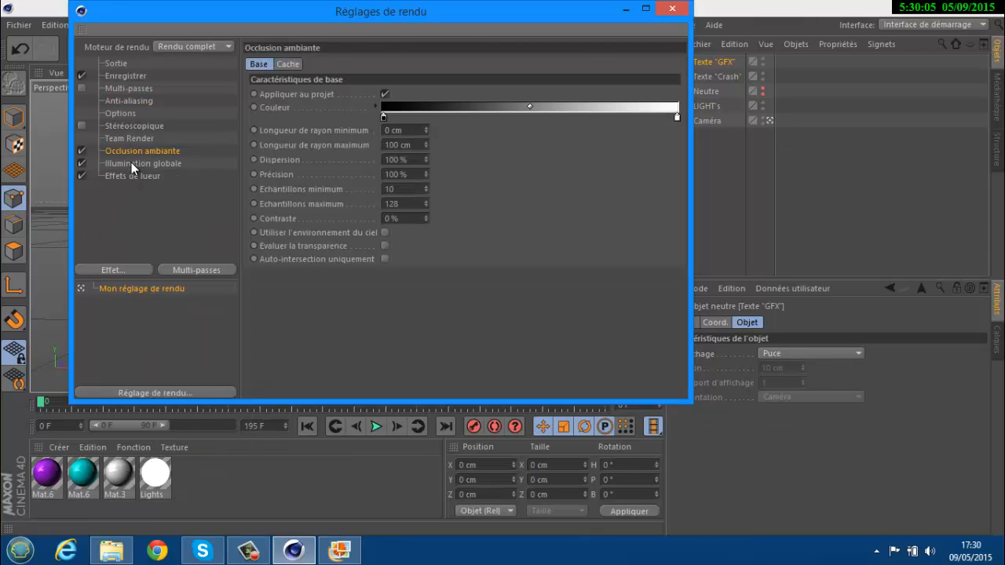
pyautogui.click(138, 164)
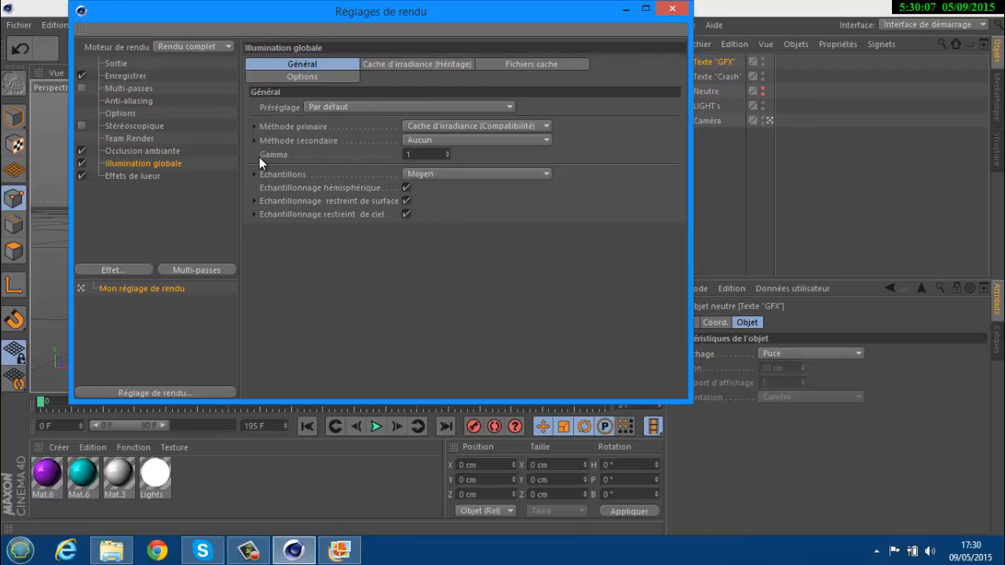
# - Examine the global illumination sample quality choices and the irradiance cache record density choices
pyautogui.moveTo(117, 11)
pyautogui.mouseDown()
pyautogui.moveTo(133, 107)
pyautogui.moveTo(71, 123)
pyautogui.moveTo(71, 6)
pyautogui.moveTo(75, 49)
pyautogui.moveTo(140, 14)
pyautogui.moveTo(124, 30)
pyautogui.mouseUp()
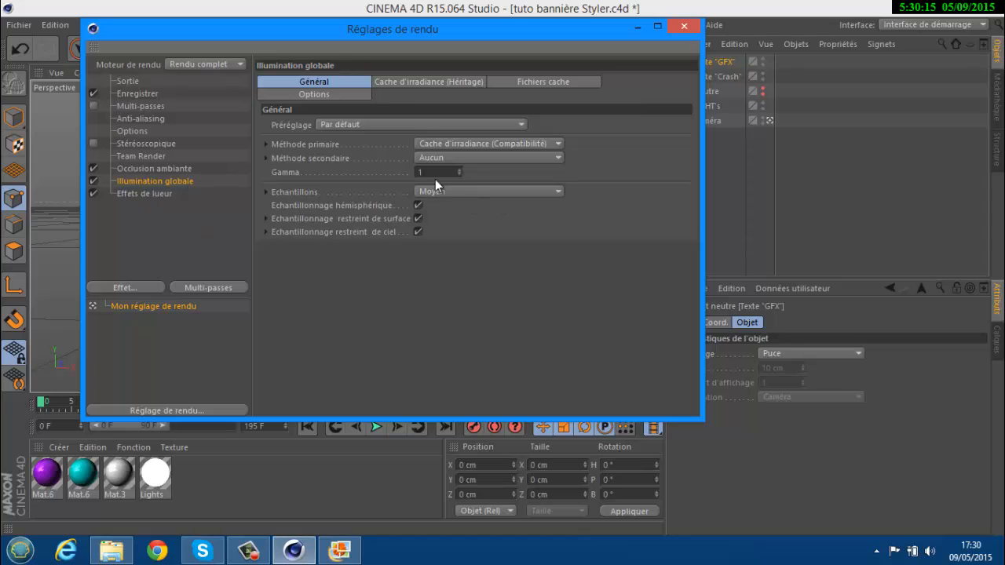
pyautogui.click(477, 194)
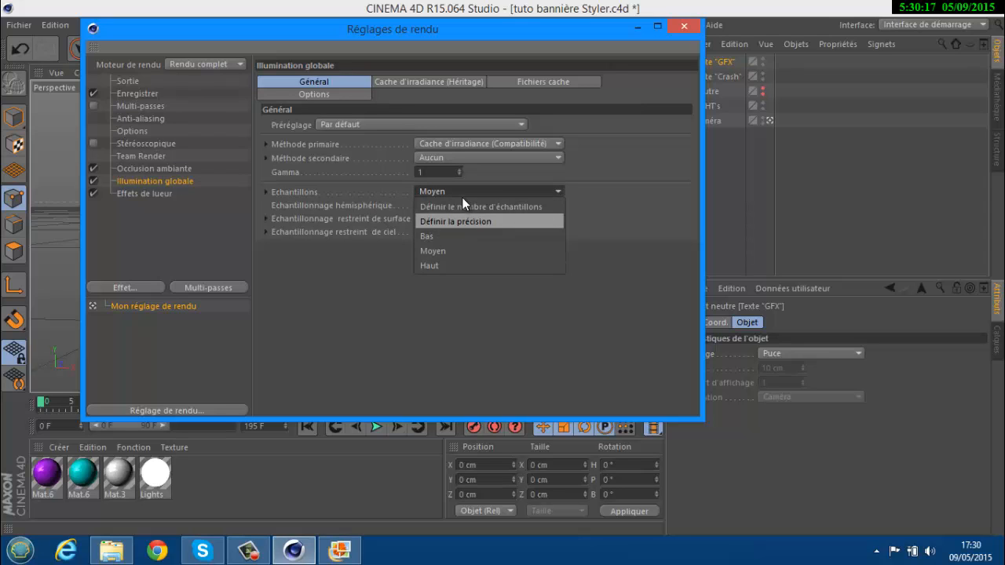
pyautogui.click(462, 195)
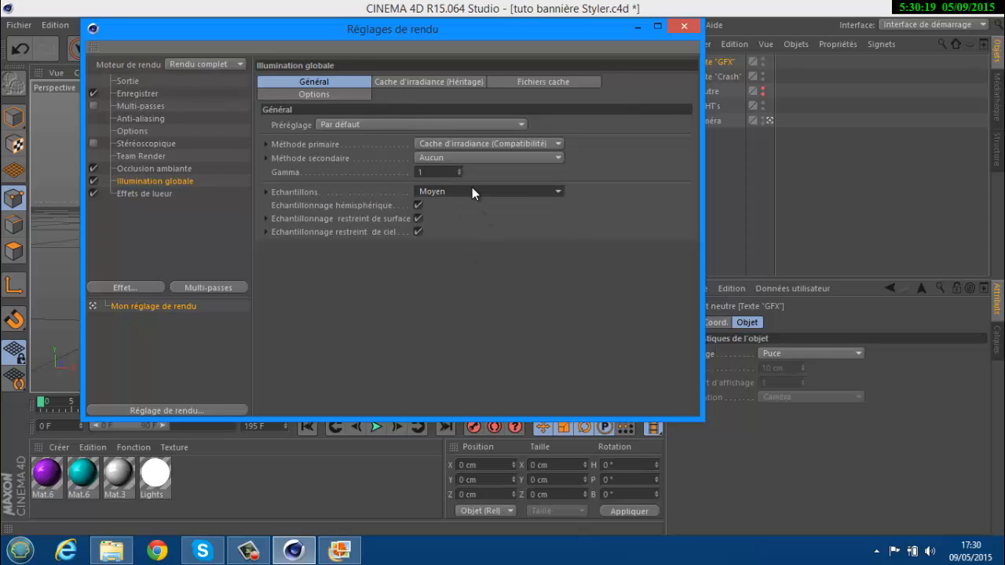
pyautogui.click(471, 191)
pyautogui.click(435, 298)
pyautogui.click(416, 84)
pyautogui.click(443, 149)
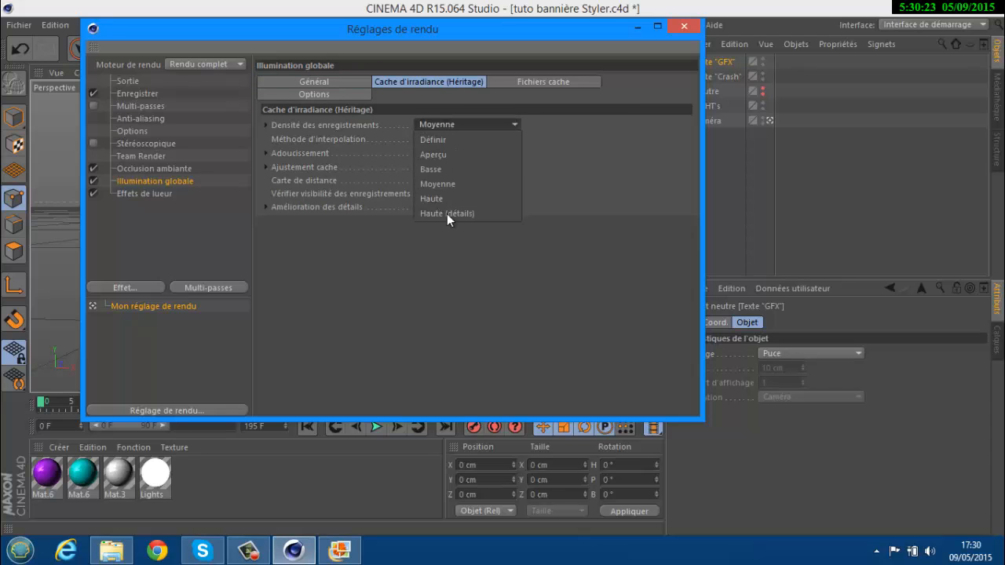
pyautogui.click(419, 248)
# - Review the output size and image saving settings, and close the render settings
pyautogui.click(129, 81)
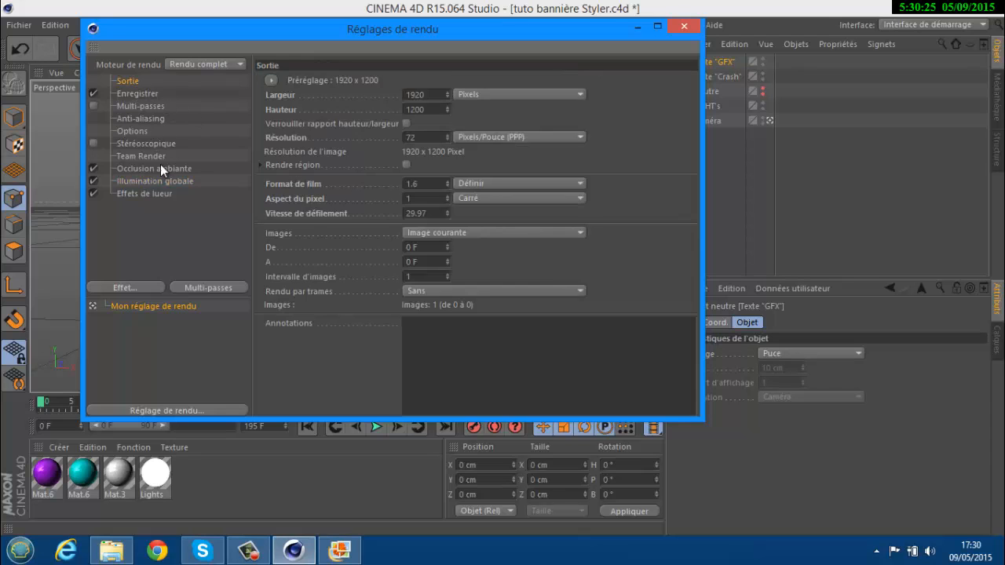
pyautogui.click(137, 94)
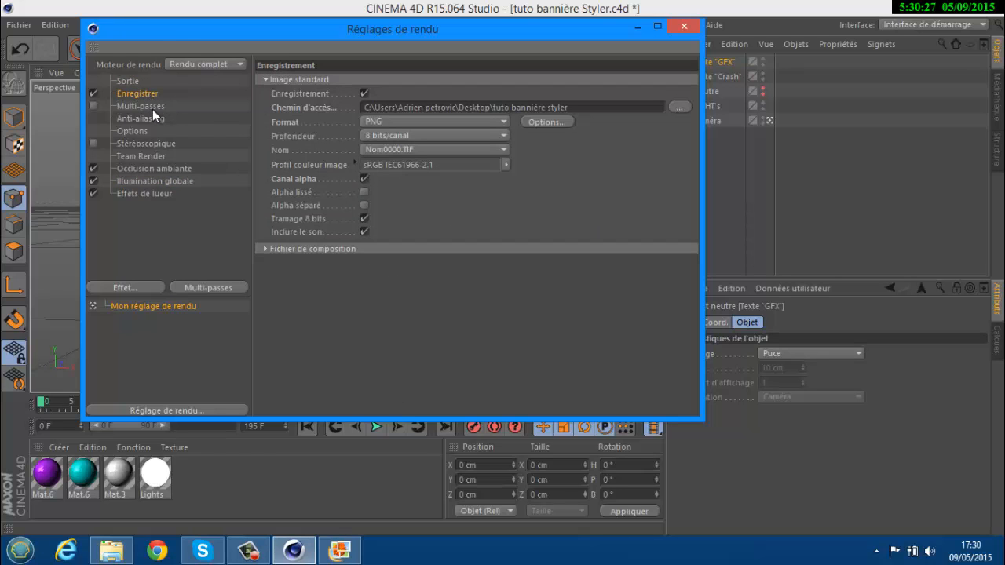
pyautogui.click(684, 26)
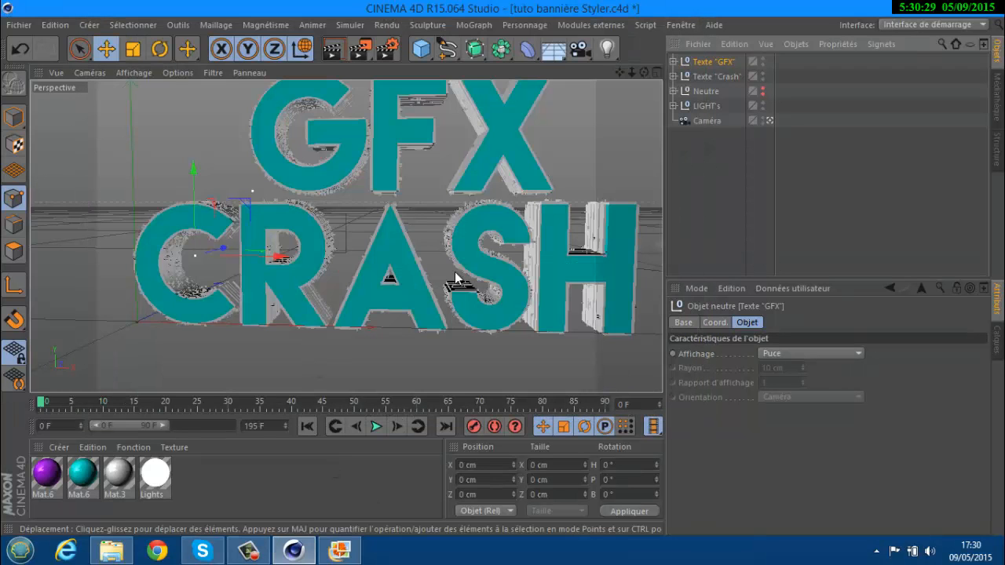
# - Reframe the scene through the active camera so the whole GFX and CRASH lettering sits centred in the render frame
pyautogui.keyDown('alt'); pyautogui.moveTo(502, 269); pyautogui.dragTo(230, 299, button='middle'); pyautogui.keyUp('alt')
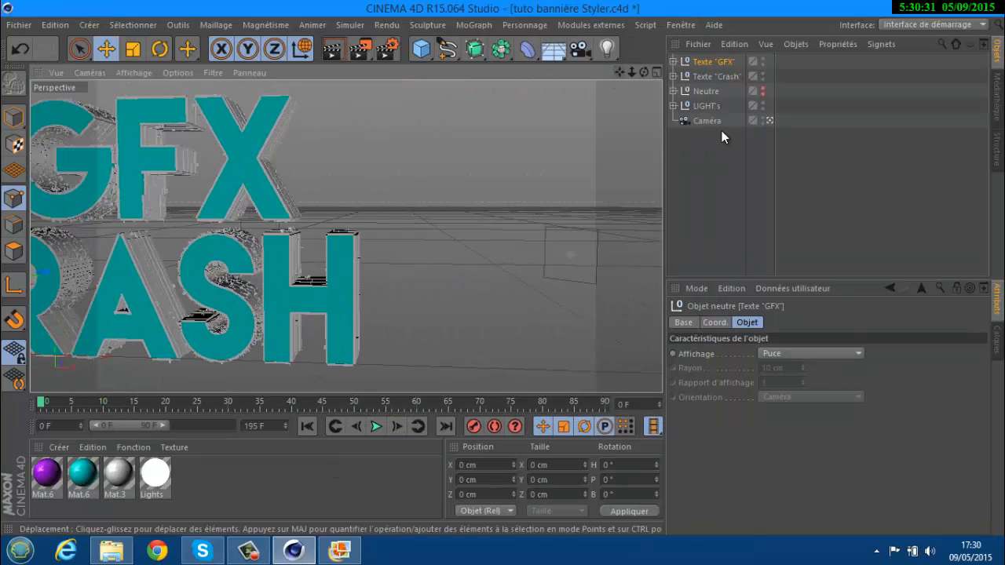
pyautogui.click(691, 124)
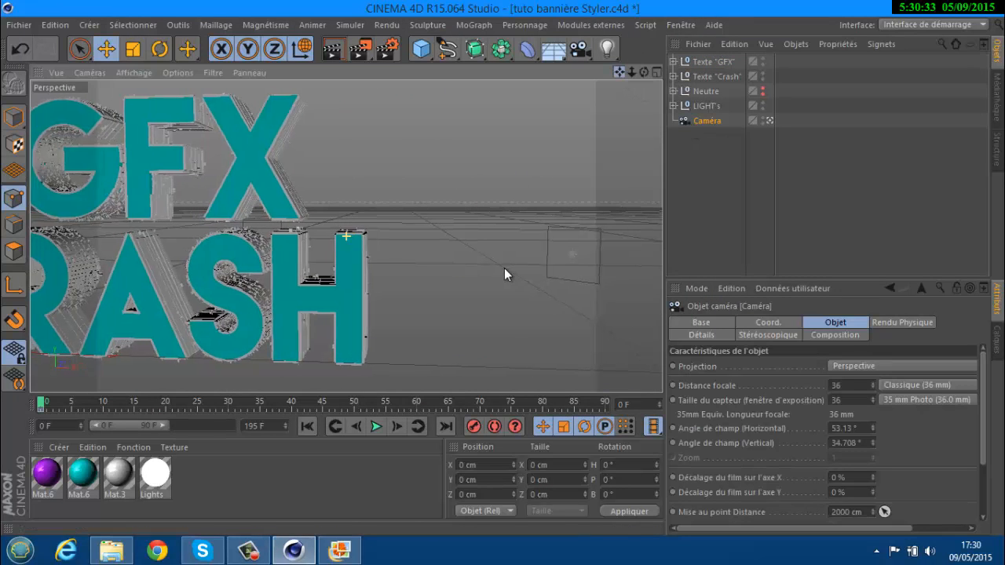
pyautogui.keyDown('alt'); pyautogui.moveTo(506, 268); pyautogui.dragTo(605, 271, button='middle'); pyautogui.keyUp('alt')
pyautogui.click(770, 120)
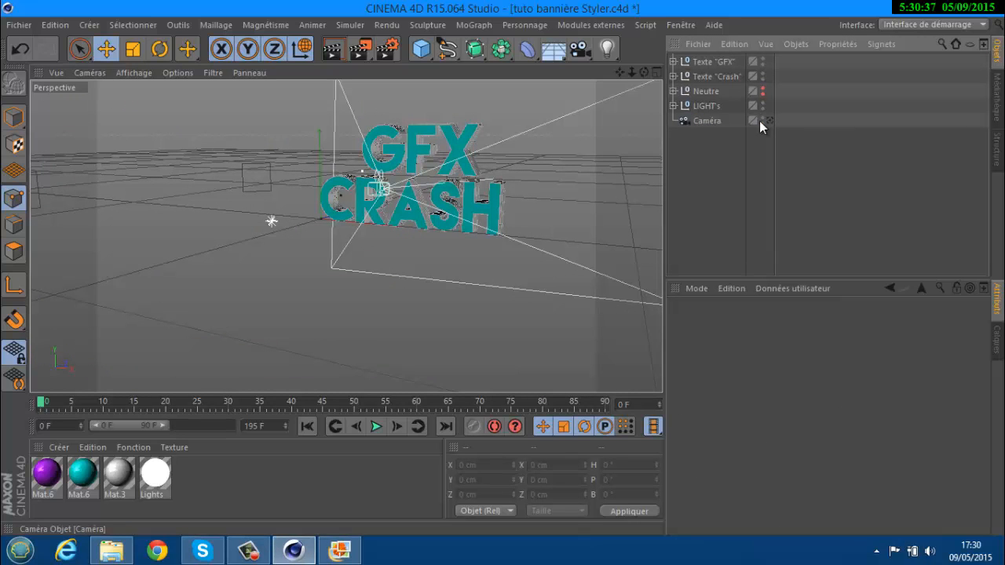
pyautogui.click(770, 120)
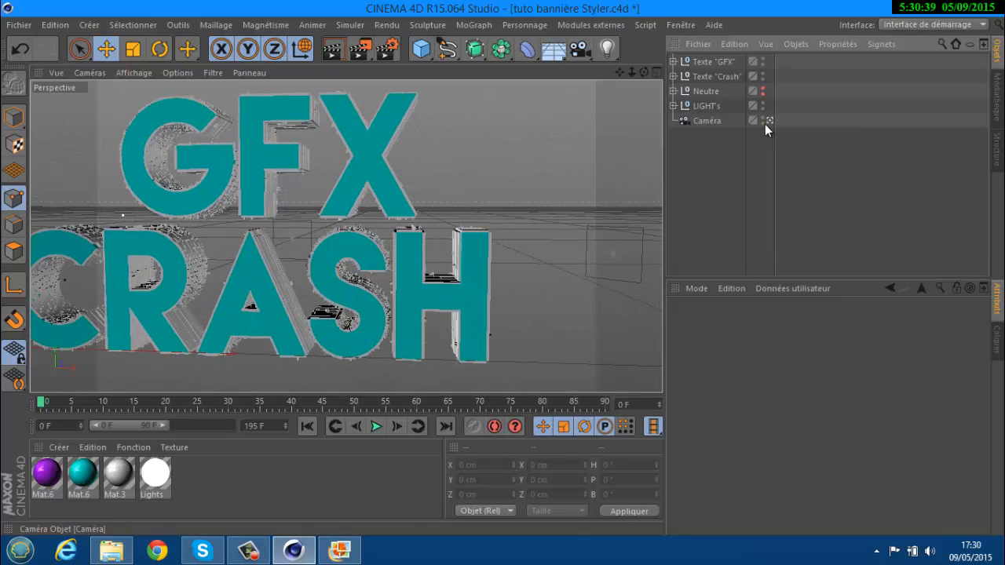
pyautogui.keyDown('alt'); pyautogui.moveTo(505, 269); pyautogui.dragTo(579, 270, button='middle'); pyautogui.keyUp('alt')
pyautogui.scroll(-2, 463, 176)
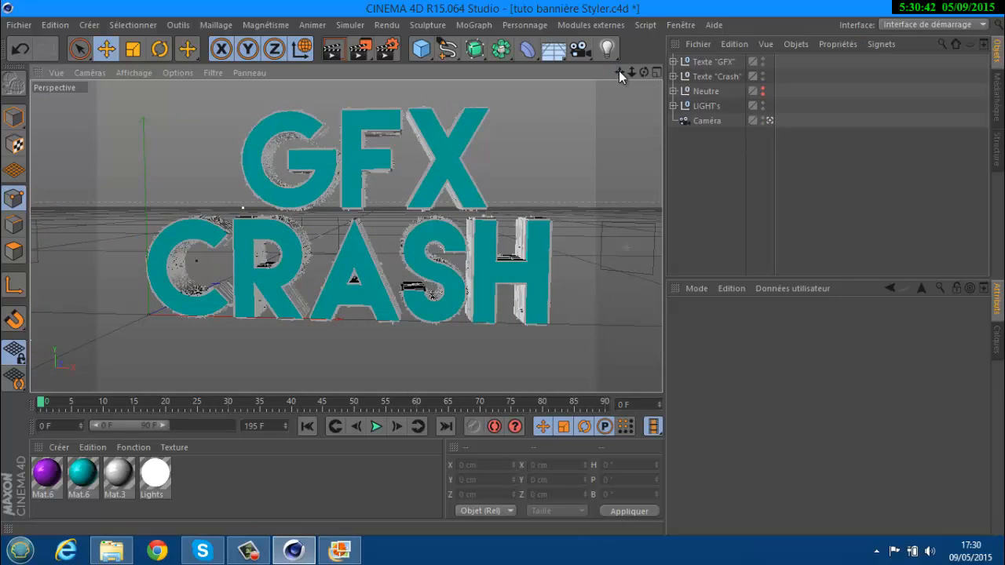
pyautogui.moveTo(619, 72); pyautogui.dragTo(604, 74)
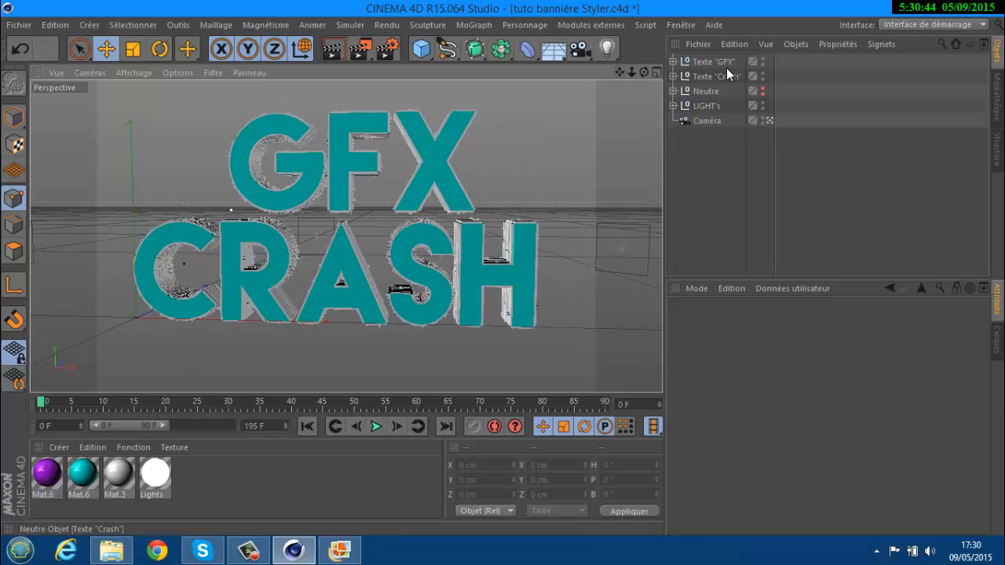
# - Shift the GFX text slightly left along the X axis to centre it above CRASH
pyautogui.click(713, 61)
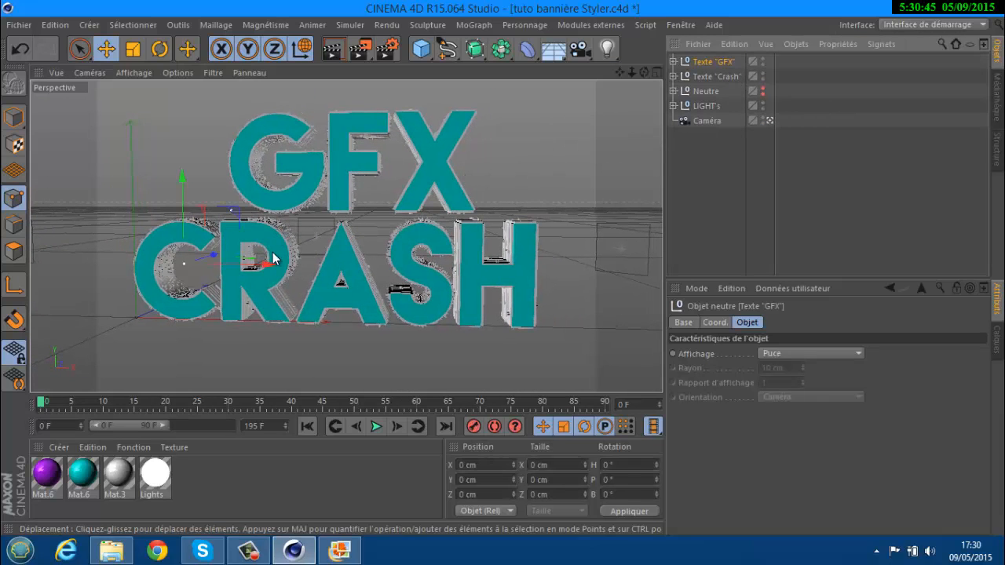
pyautogui.moveTo(264, 265); pyautogui.dragTo(253, 267)
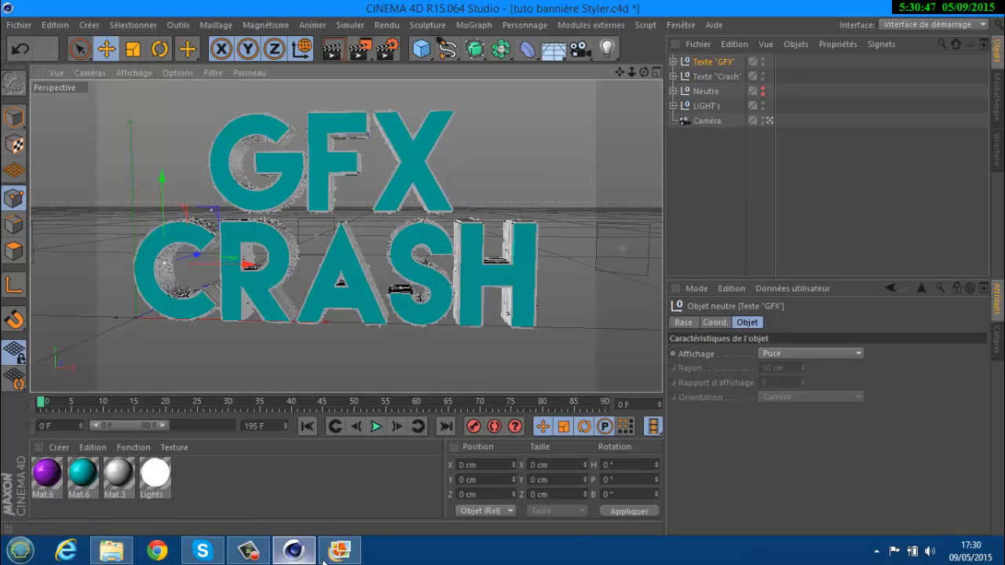
pyautogui.click(330, 554)
pyautogui.click(329, 556)
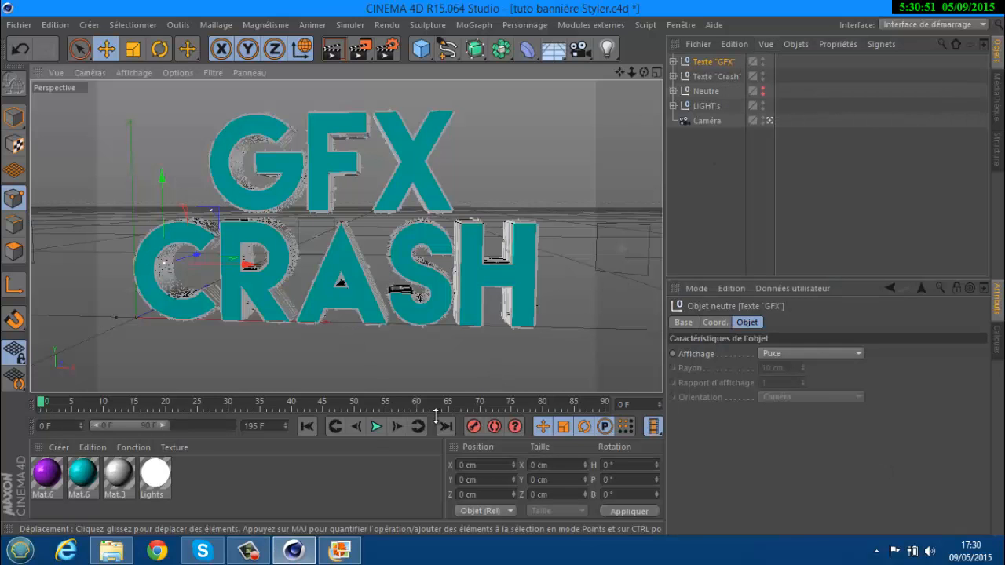
pyautogui.click(338, 553)
pyautogui.click(339, 554)
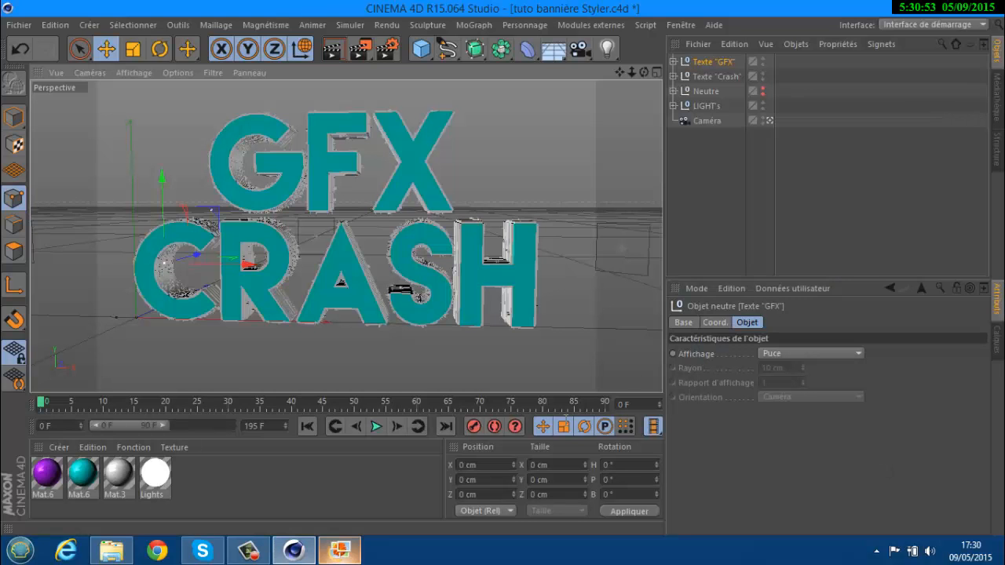
# - Rotate the GFX and CRASH texts together by a slight angle
pyautogui.keyDown('ctrl'); pyautogui.click(706, 79); pyautogui.keyUp('ctrl')
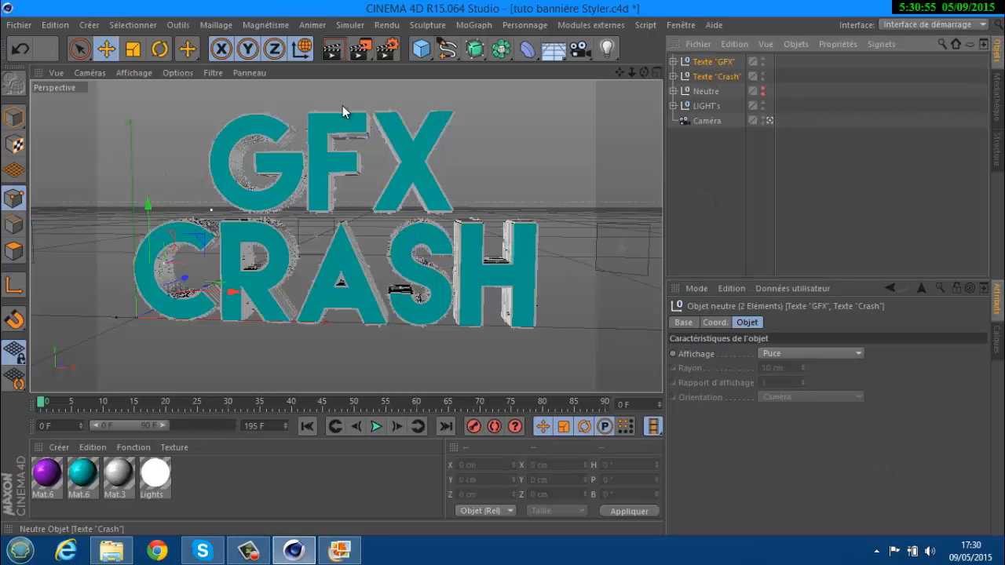
pyautogui.click(159, 49)
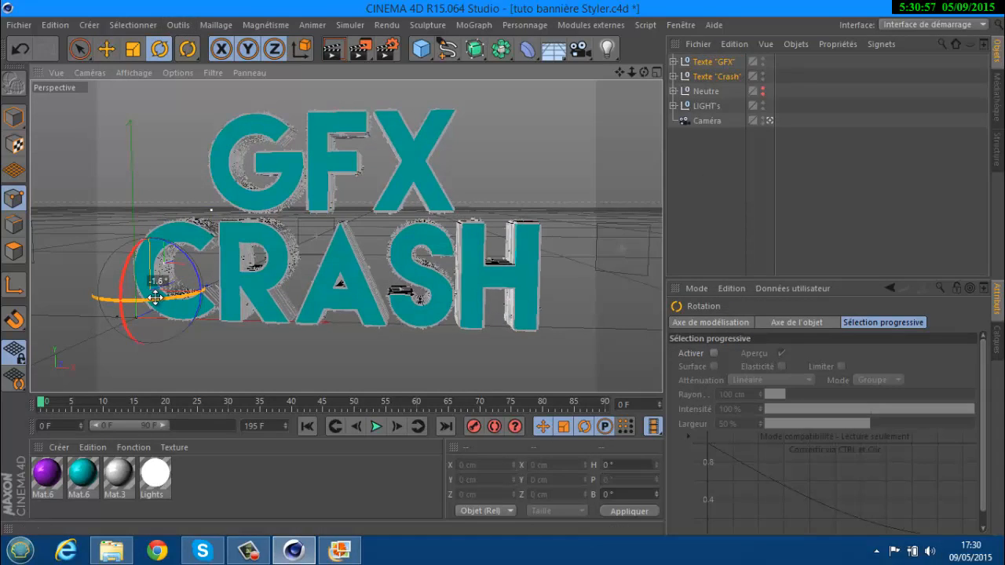
pyautogui.moveTo(130, 278); pyautogui.dragTo(160, 302)
pyautogui.hotkey('ctrl', 'z')
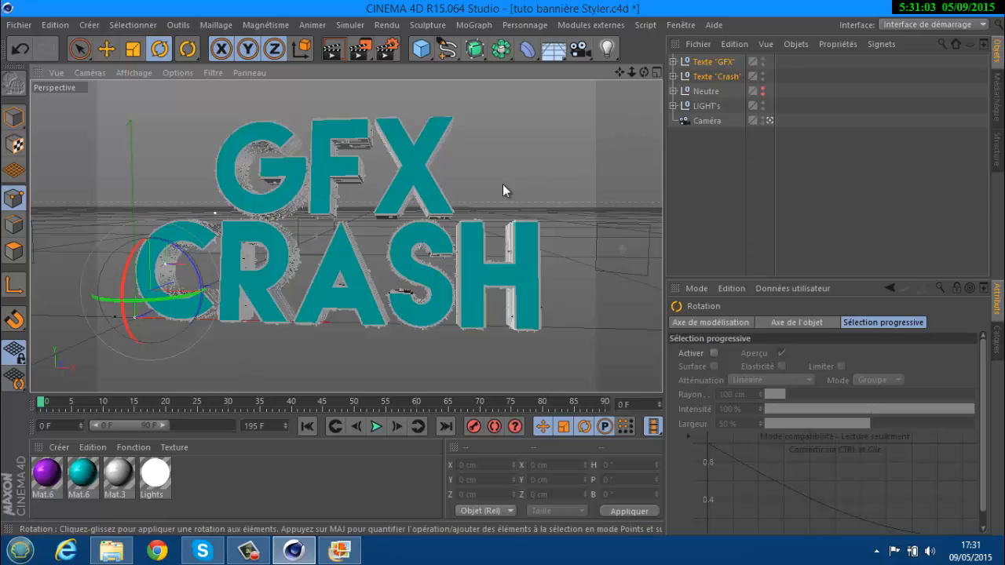
# - Save the project and render the camera view to the picture viewer
pyautogui.click(698, 123)
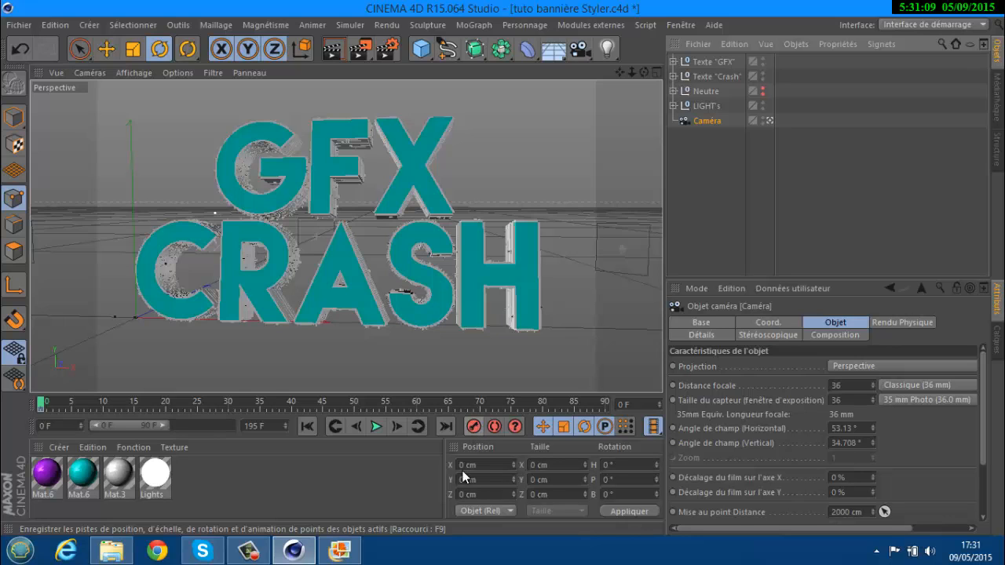
pyautogui.click(18, 24)
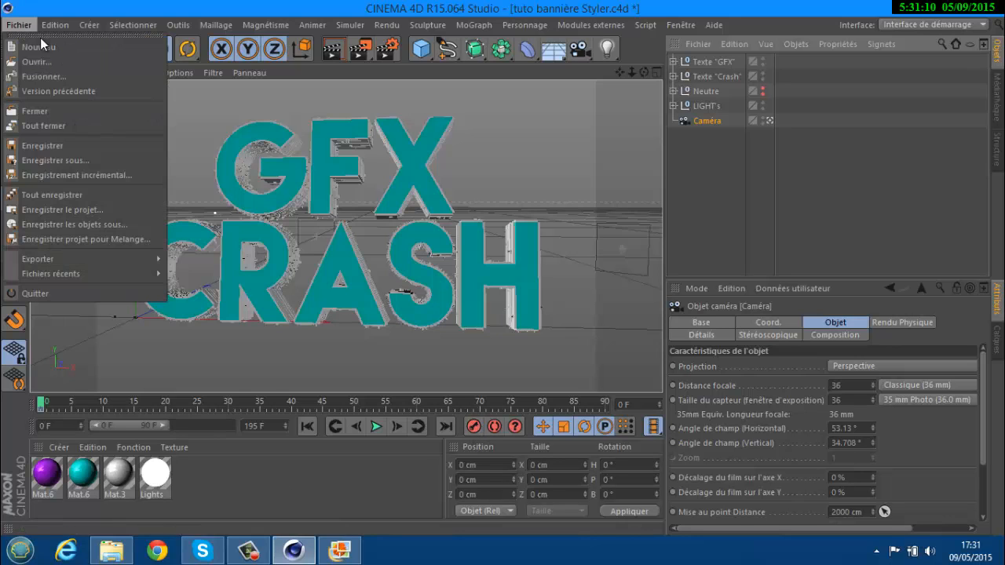
pyautogui.click(45, 141)
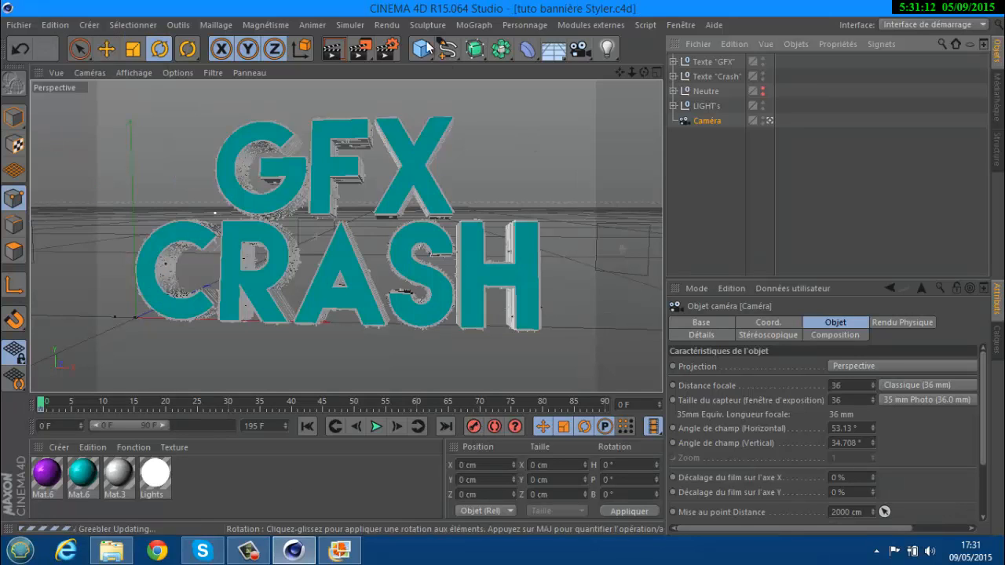
pyautogui.click(354, 51)
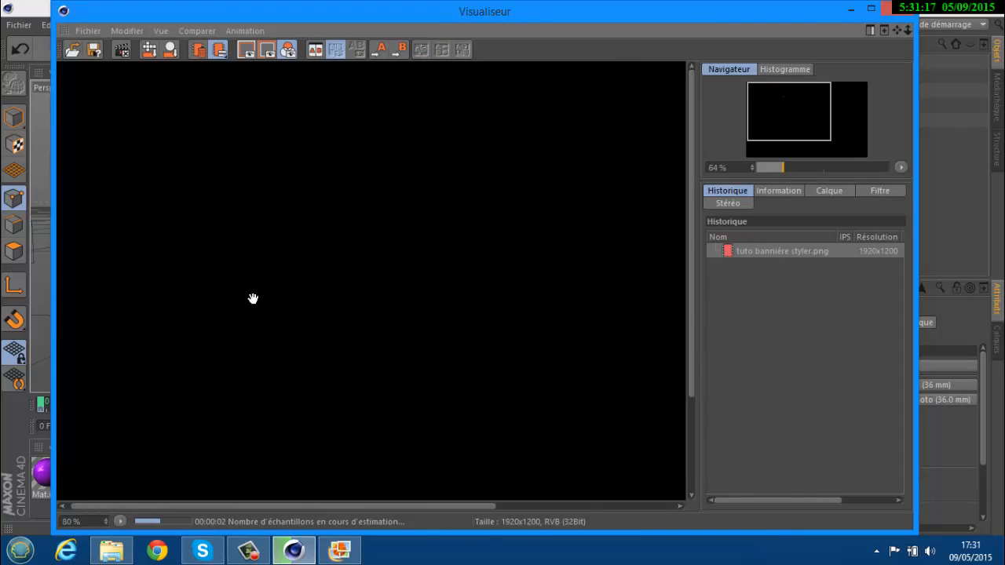
pyautogui.scroll(-4, 251, 296)
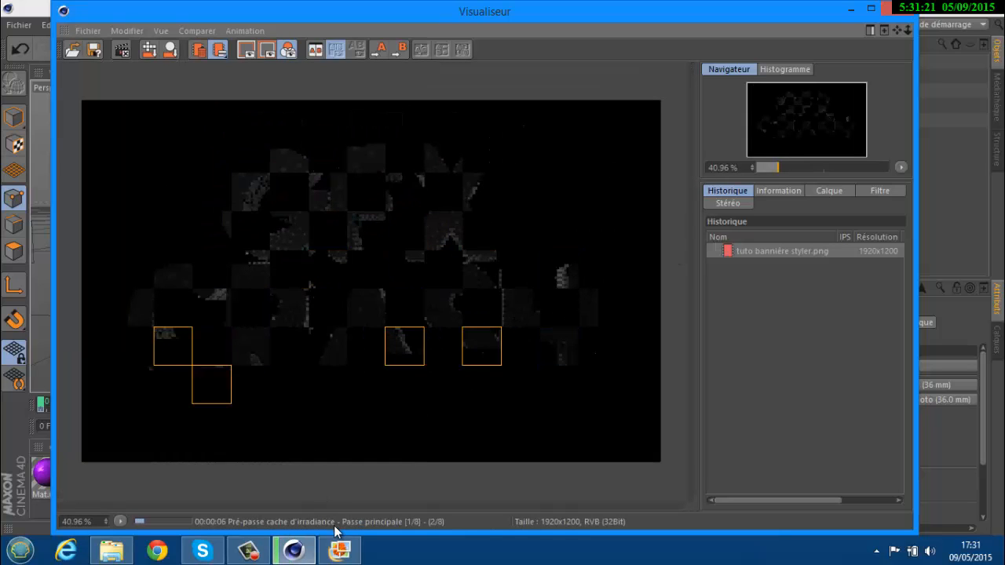
pyautogui.click(254, 552)
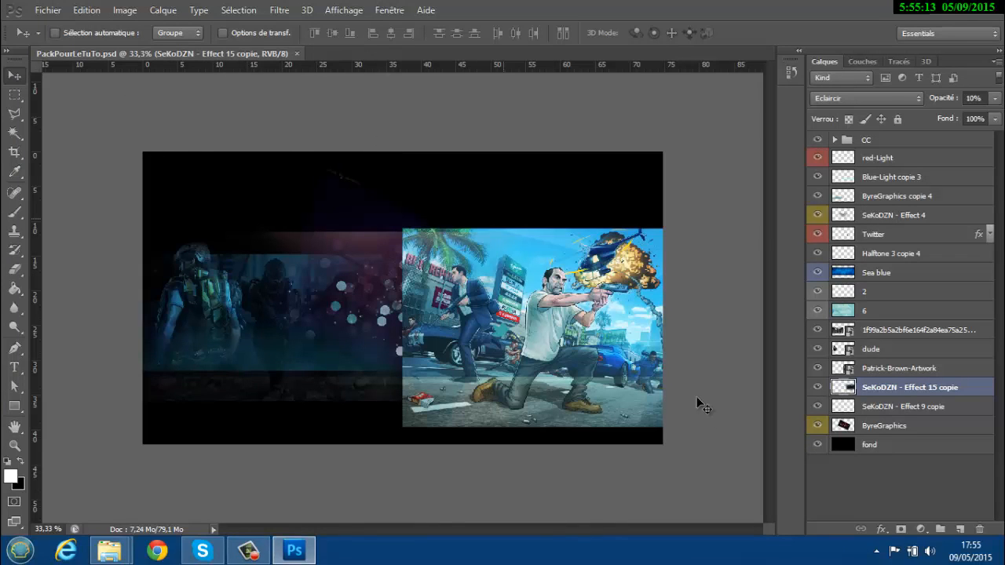
# - Switch to Photoshop and look over the red-Light, Blue-Light copie 3 and Halftone 3 copie 4 layers in PackPourLeTuTo.psd
pyautogui.click(895, 157)
pyautogui.click(898, 176)
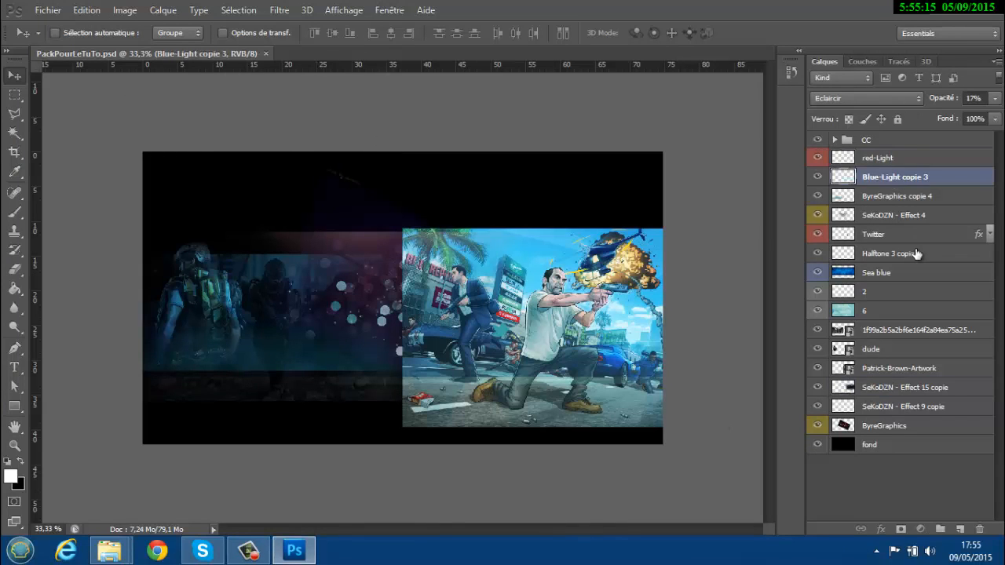
pyautogui.click(913, 253)
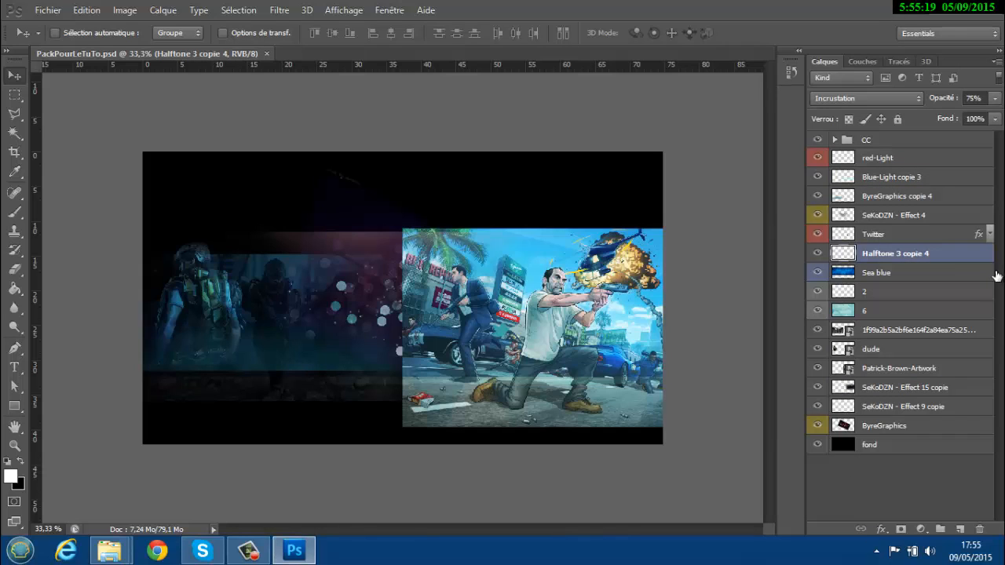
pyautogui.click(14, 95)
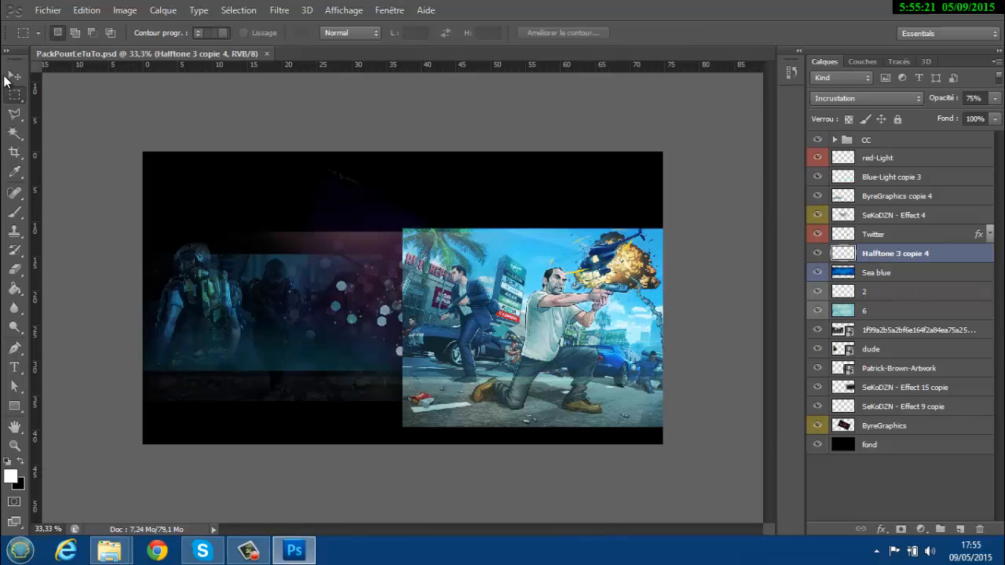
pyautogui.click(14, 75)
# - Open template vierge.psd from the template vierge folder inside the GFX Crash-Réalisation banner folder
pyautogui.click(48, 9)
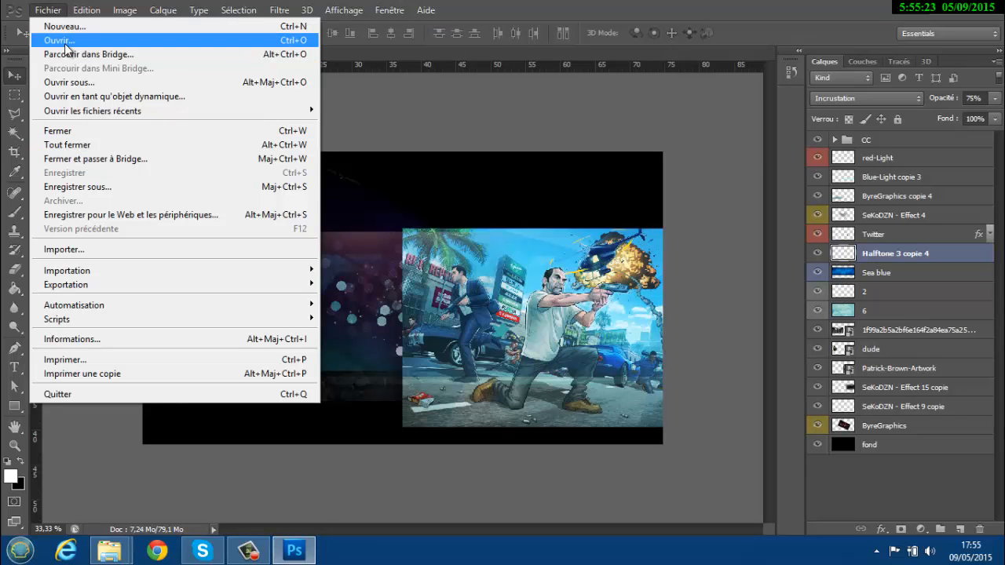
pyautogui.click(59, 39)
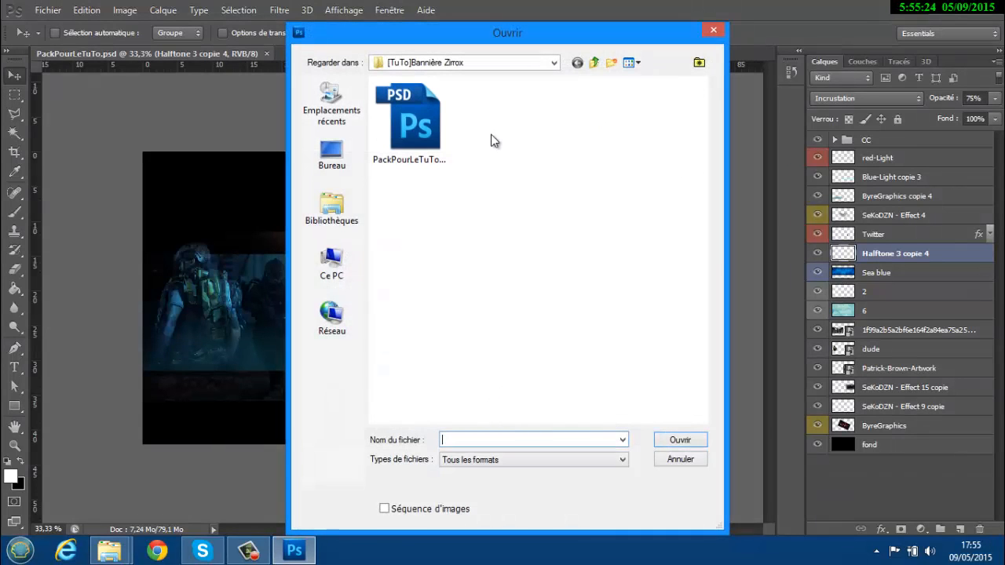
pyautogui.click(593, 63)
pyautogui.click(594, 63)
pyautogui.click(595, 62)
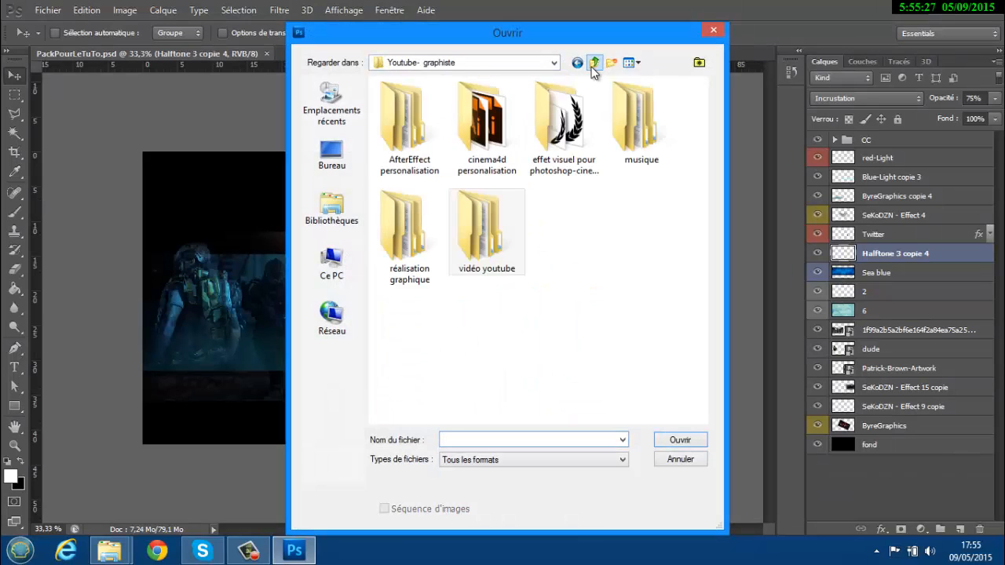
pyautogui.doubleClick(401, 226)
pyautogui.doubleClick(482, 122)
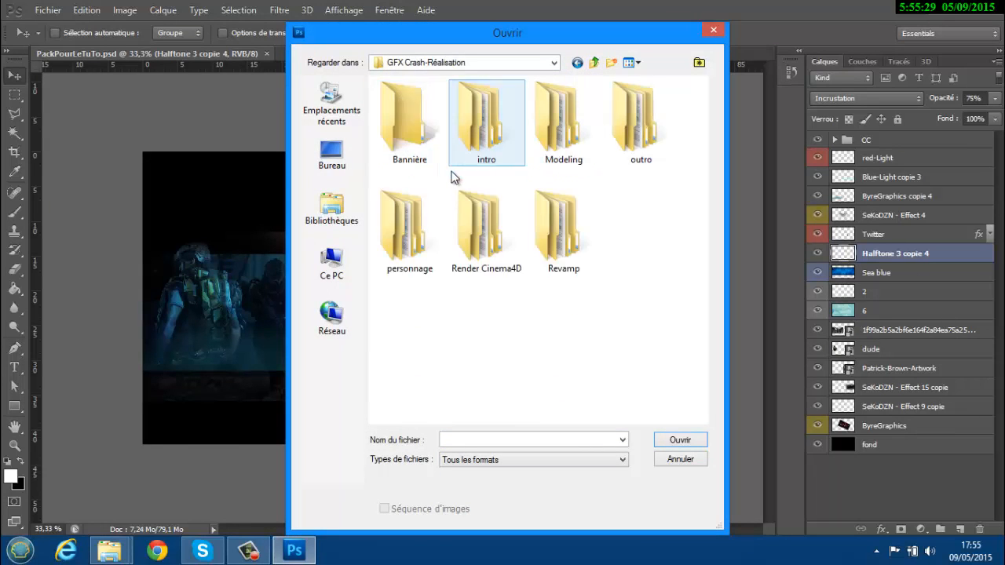
pyautogui.doubleClick(403, 117)
pyautogui.doubleClick(564, 118)
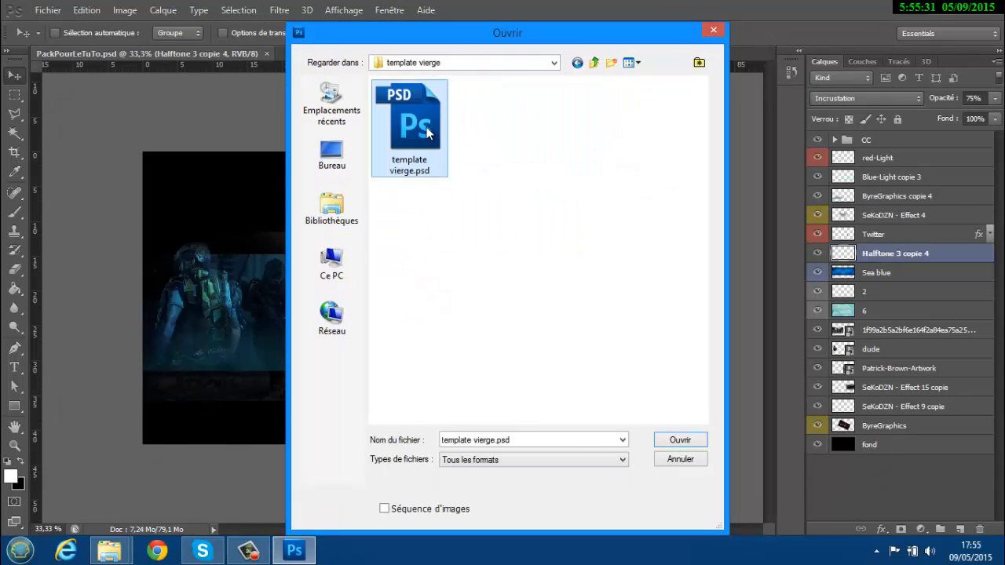
pyautogui.doubleClick(416, 118)
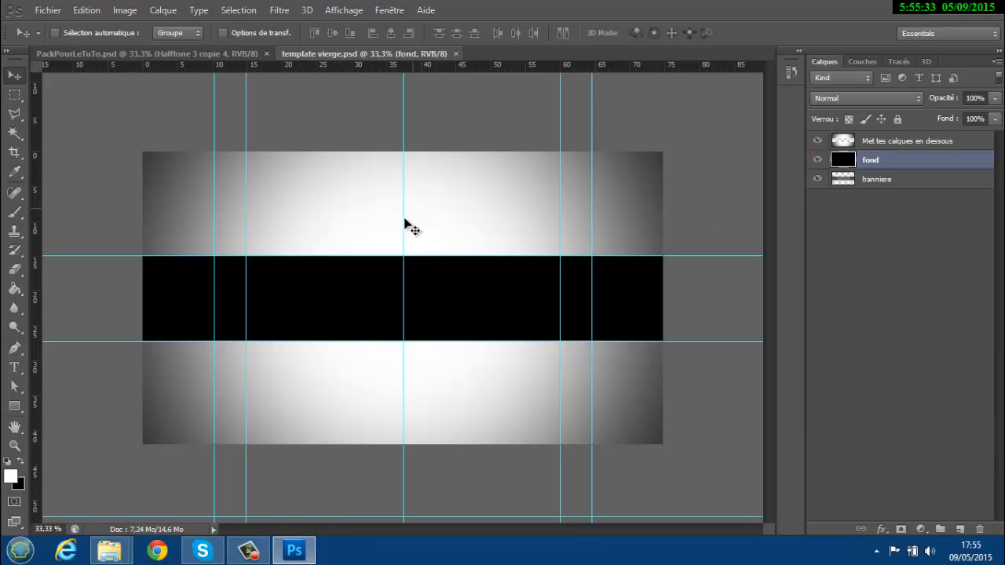
# - Place the rendered image tuto bannière styler.png from the desktop into the template above the fond layer
pyautogui.keyDown('alt'); pyautogui.scroll(2, 443, 334); pyautogui.keyUp('alt')
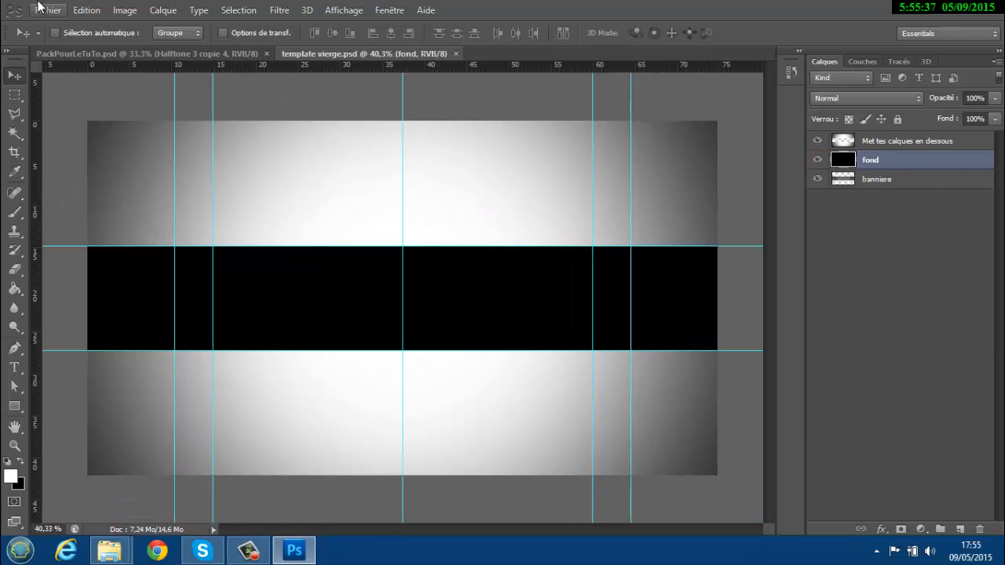
pyautogui.click(43, 10)
pyautogui.click(101, 250)
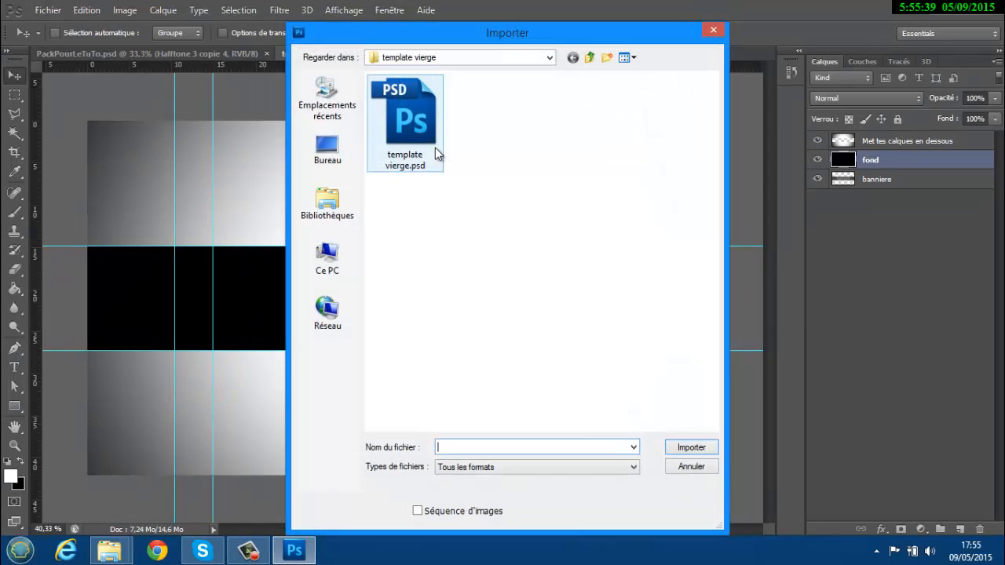
pyautogui.click(591, 58)
pyautogui.click(318, 134)
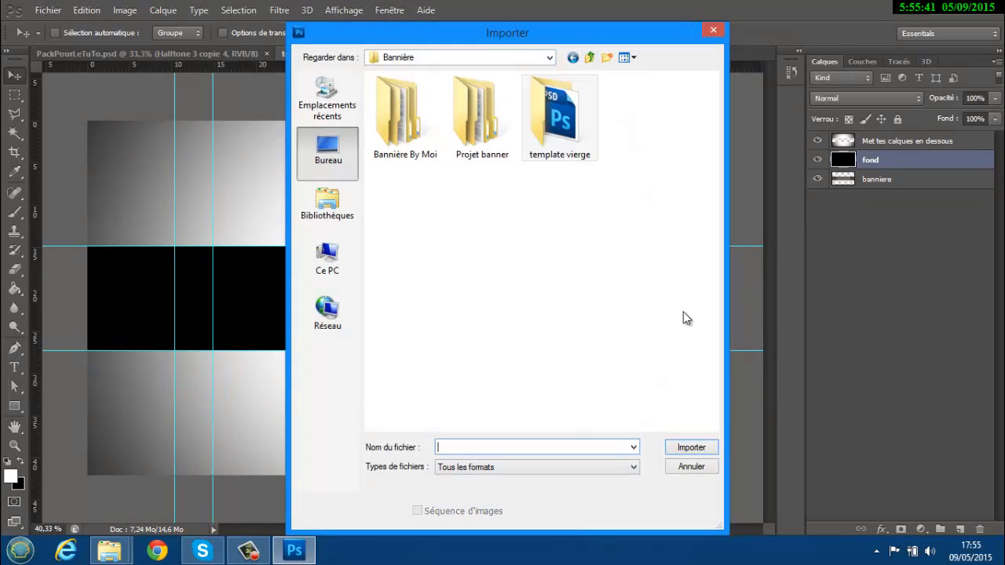
pyautogui.moveTo(712, 187); pyautogui.dragTo(713, 245)
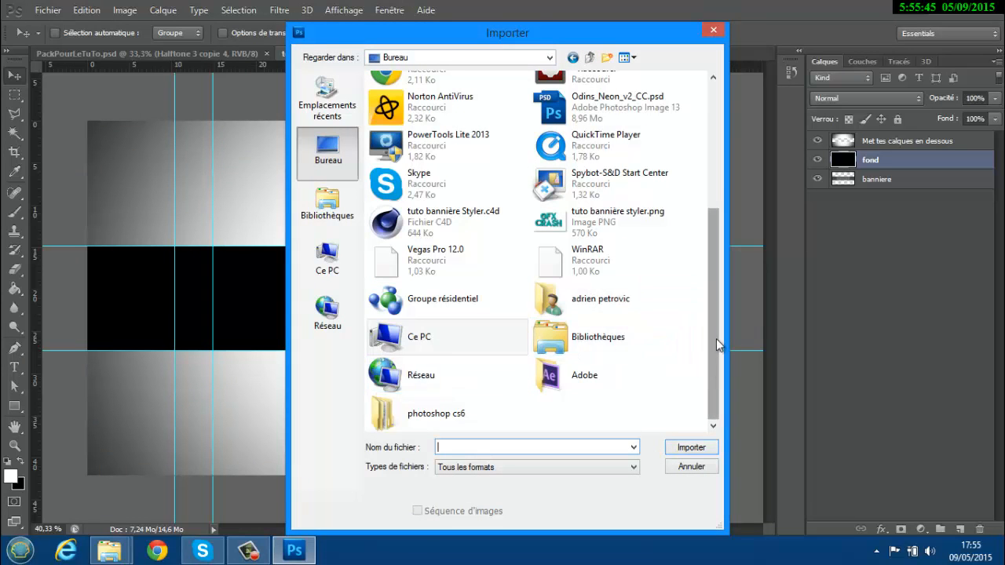
pyautogui.scroll(3, 716, 337)
pyautogui.scroll(4, 703, 214)
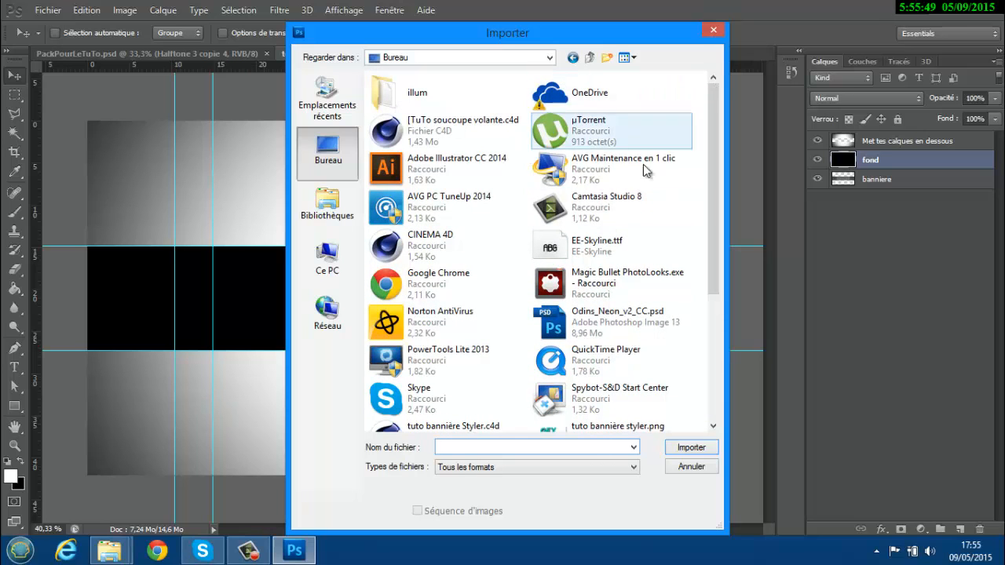
pyautogui.click(628, 425)
pyautogui.doubleClick(623, 426)
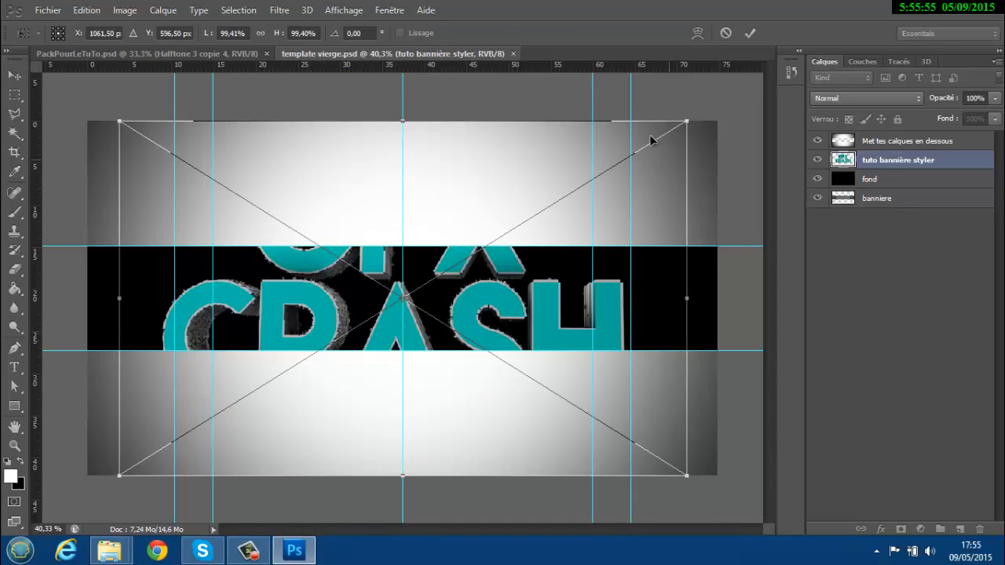
# - Scale the placed GFX CRASH image down proportionally to about 49% over the black strip and commit the placement
pyautogui.keyDown('shift'); pyautogui.moveTo(654, 143); pyautogui.dragTo(471, 263); pyautogui.keyUp('shift')
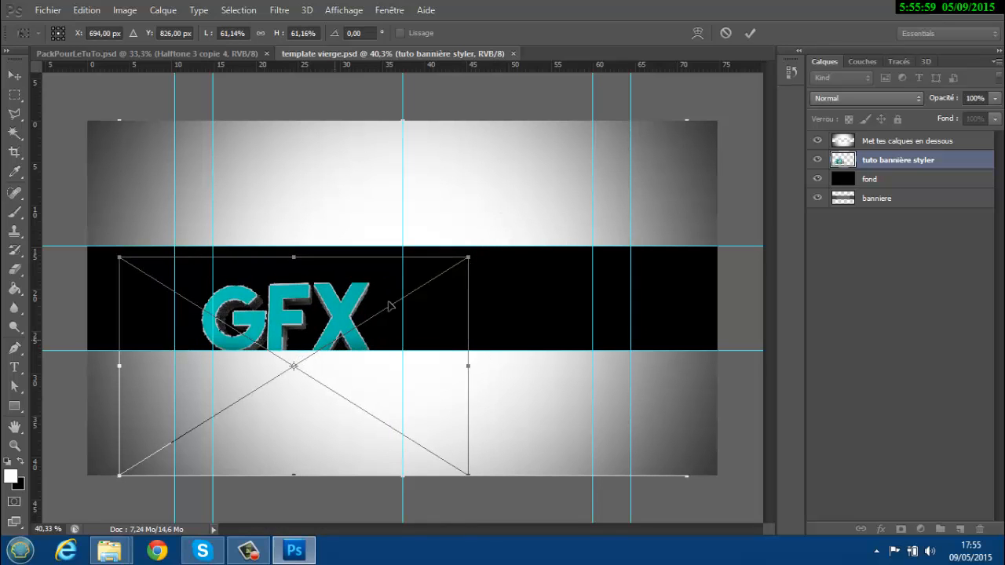
pyautogui.moveTo(339, 290); pyautogui.dragTo(448, 234)
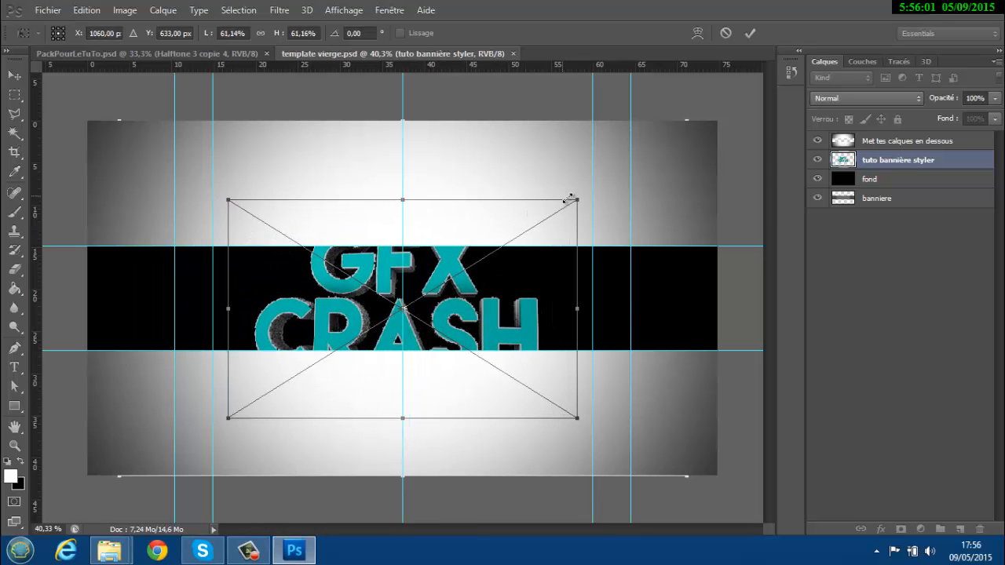
pyautogui.keyDown('shift'); pyautogui.moveTo(570, 198); pyautogui.dragTo(506, 244); pyautogui.keyUp('shift')
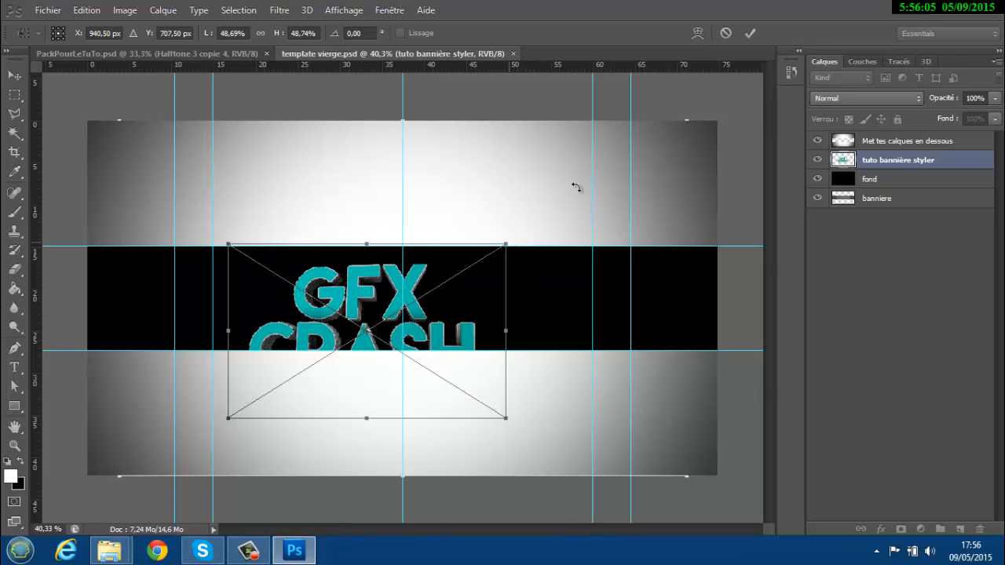
pyautogui.click(747, 36)
# - Shrink the GFX CRASH lettering slightly further and position it near the centre guide so it fits inside the black strip
pyautogui.moveTo(403, 315); pyautogui.dragTo(403, 311)
pyautogui.moveTo(431, 319); pyautogui.dragTo(461, 303)
pyautogui.hotkey('ctrl', 't')
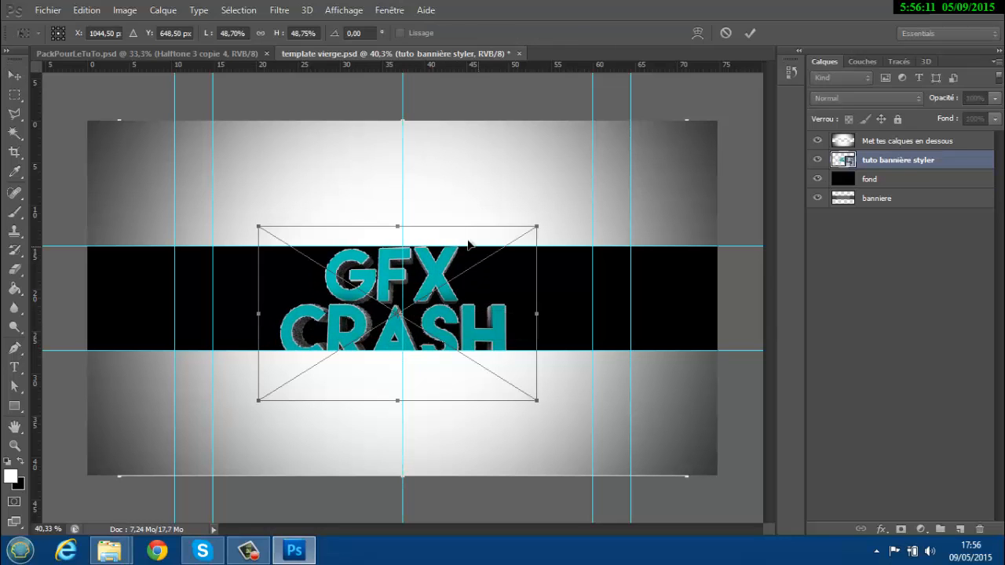
pyautogui.keyDown('shift'); pyautogui.moveTo(540, 221); pyautogui.dragTo(510, 241); pyautogui.keyUp('shift')
pyautogui.click(751, 35)
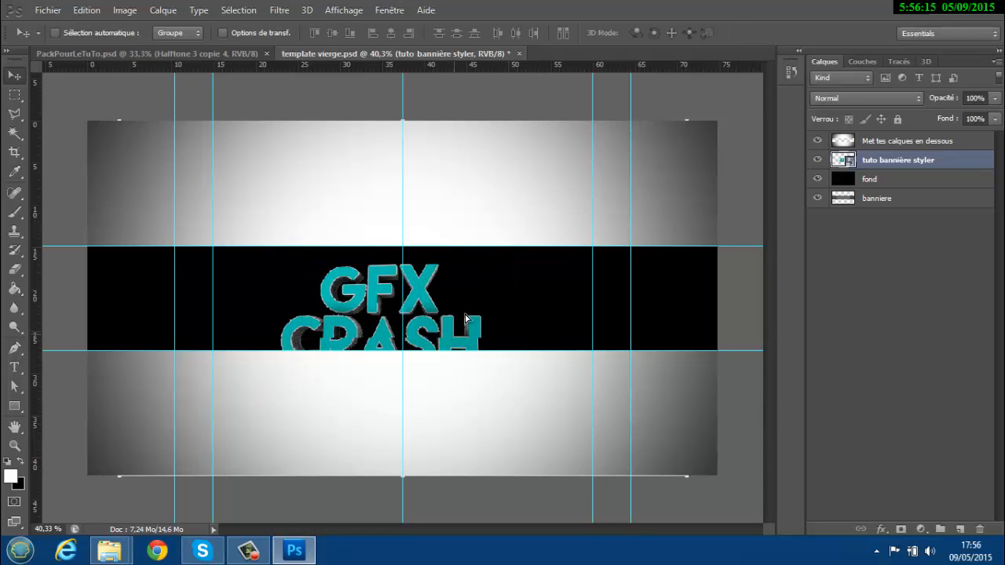
pyautogui.moveTo(451, 341); pyautogui.dragTo(468, 322)
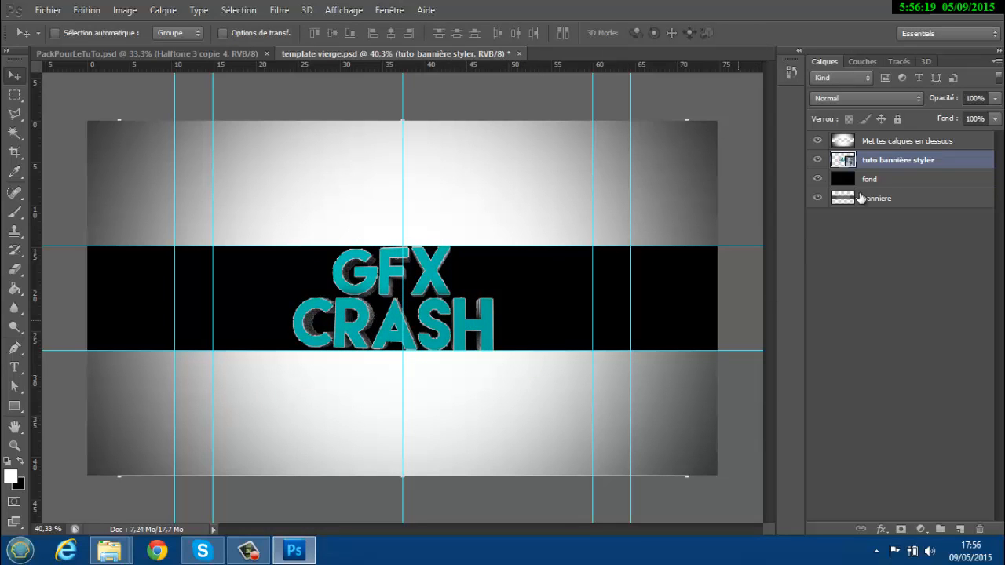
# - Rasterize the tuto bannière styler layer and put a duplicate of it directly beneath the original
pyautogui.rightClick(884, 159)
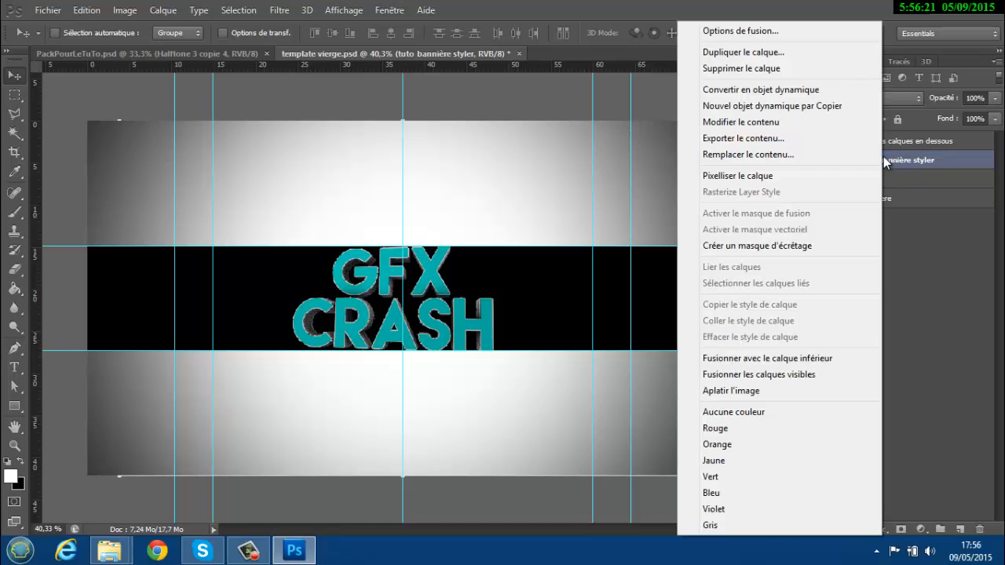
pyautogui.click(769, 176)
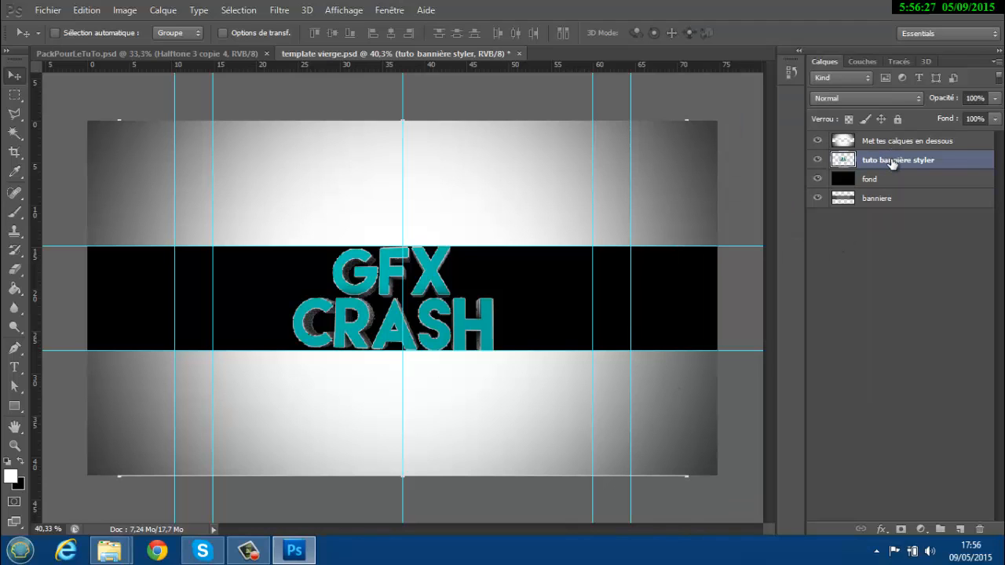
pyautogui.hotkey('ctrl', 'j')
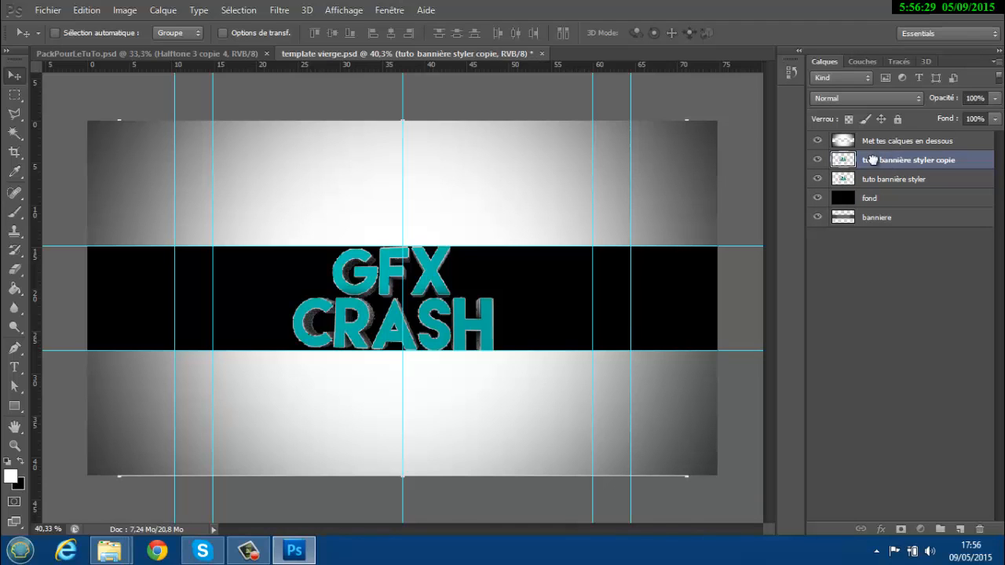
pyautogui.moveTo(872, 160); pyautogui.dragTo(888, 195)
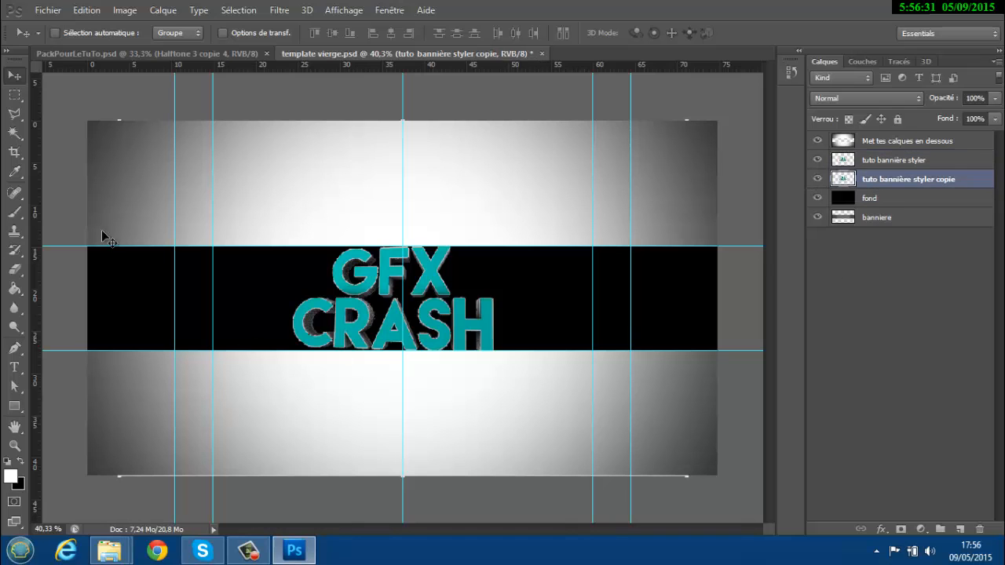
# - Apply a directional blur (Flou directionnel) to the lower lettering copy at an angle of -11° with a distance of 30 pixels
pyautogui.click(279, 10)
pyautogui.moveTo(344, 158)
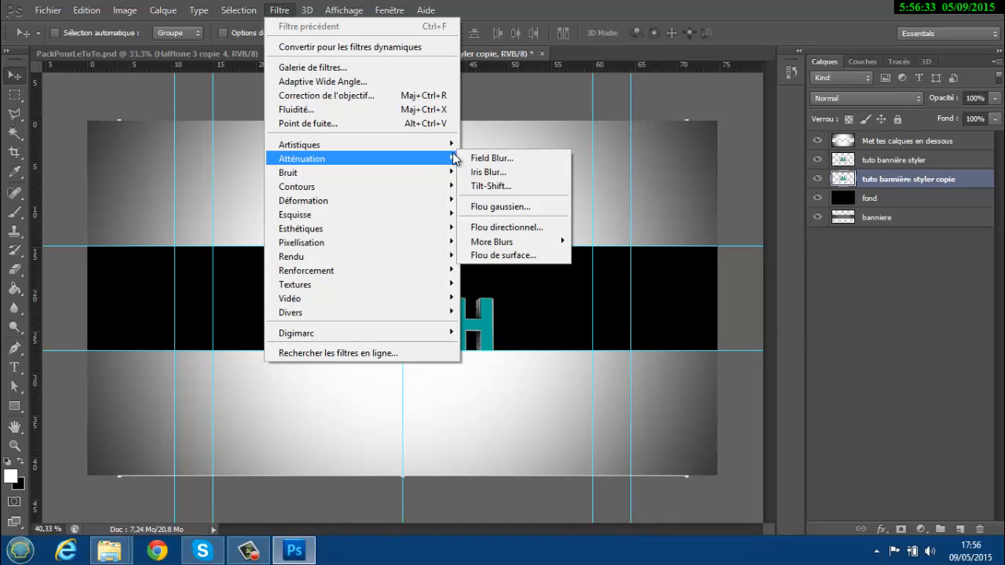
pyautogui.click(503, 228)
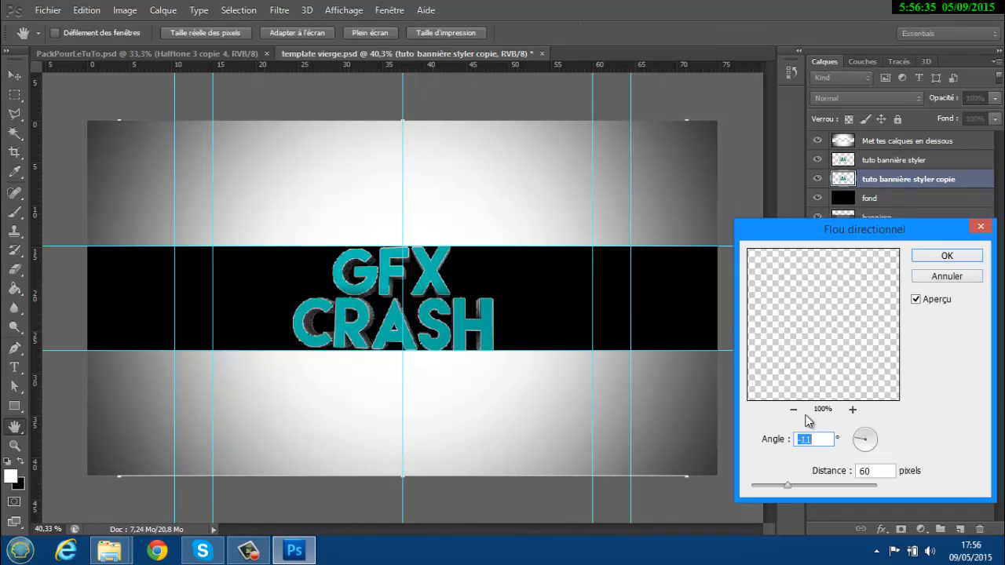
pyautogui.doubleClick(884, 471)
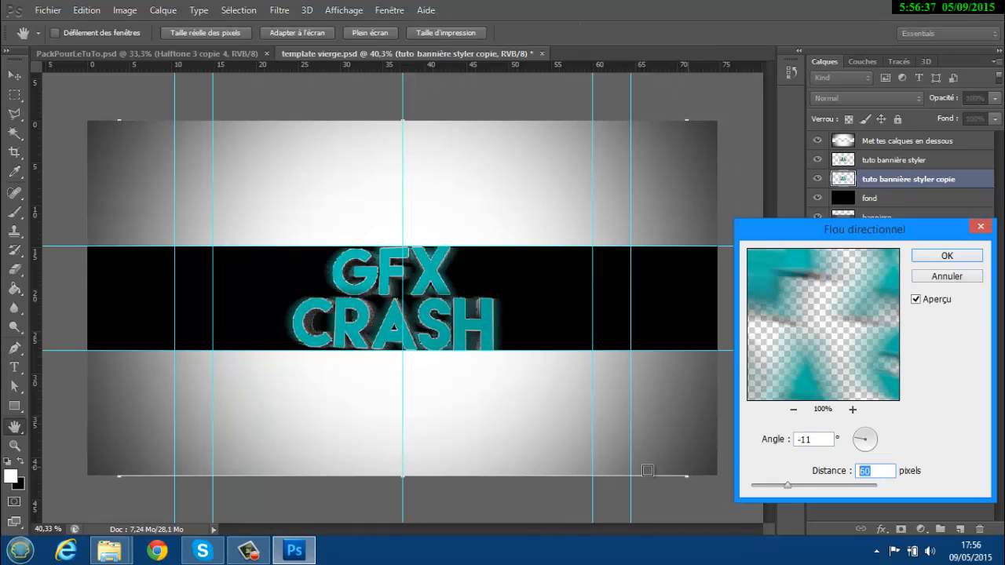
pyautogui.write('30')
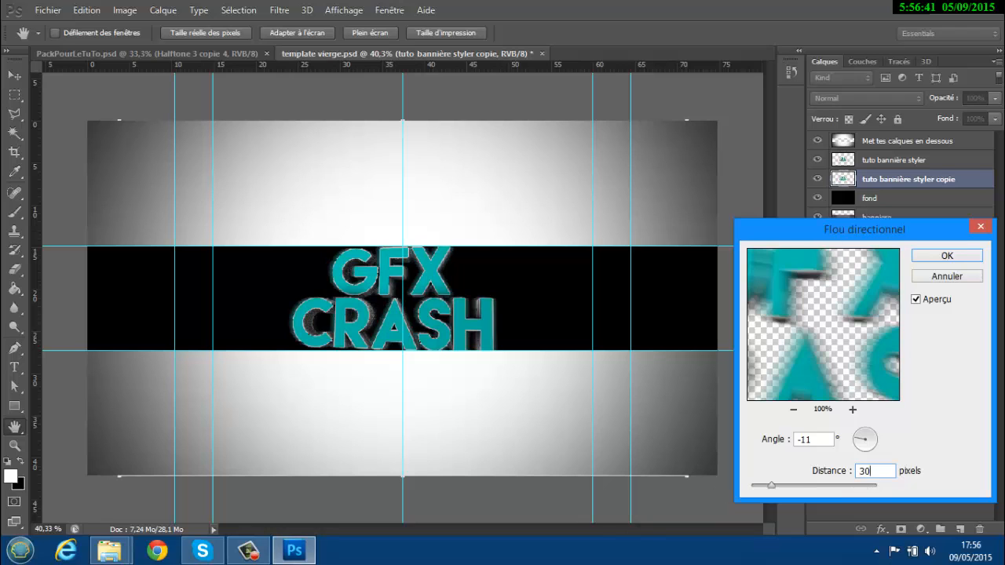
pyautogui.click(947, 256)
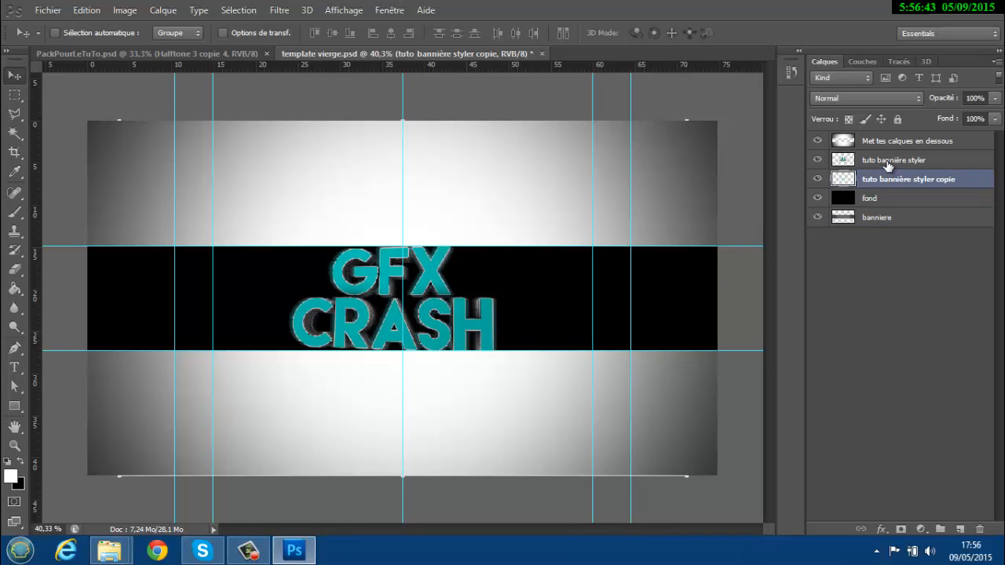
# - Duplicate the original tuto bannière styler layer and apply the Contour lumineux filter from the filter gallery to the new copy
pyautogui.click(888, 162)
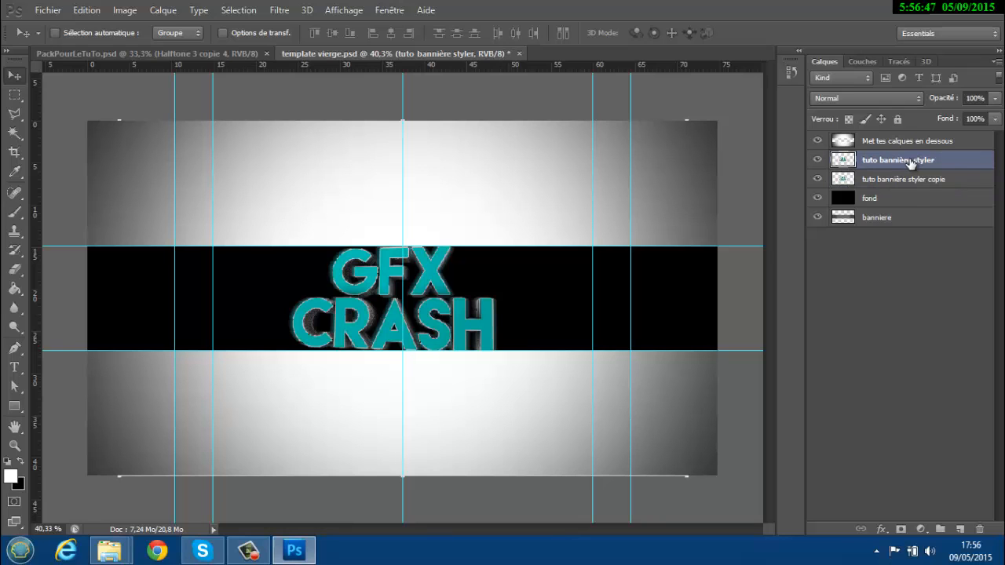
pyautogui.hotkey('ctrl', 'j')
pyautogui.click(279, 9)
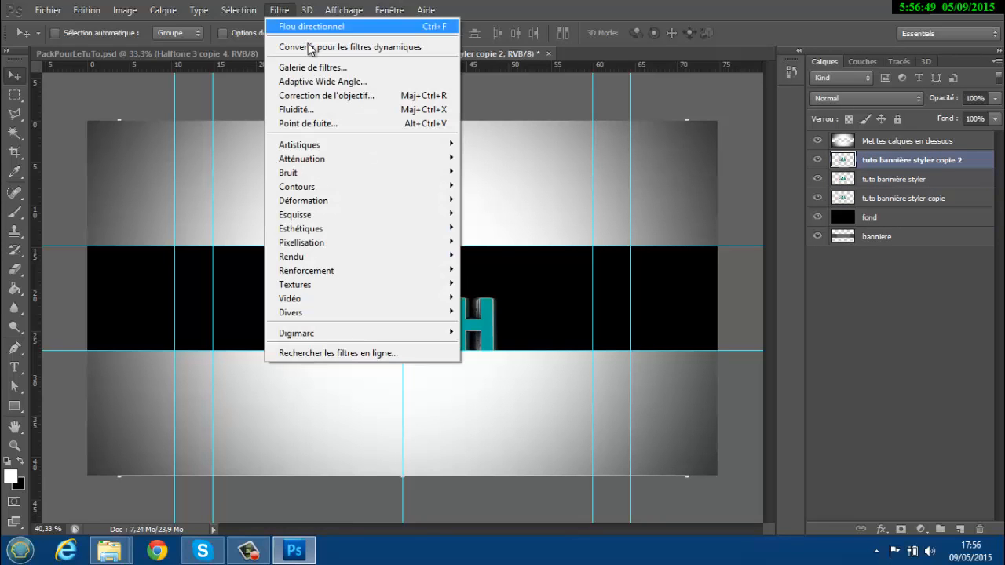
pyautogui.click(307, 68)
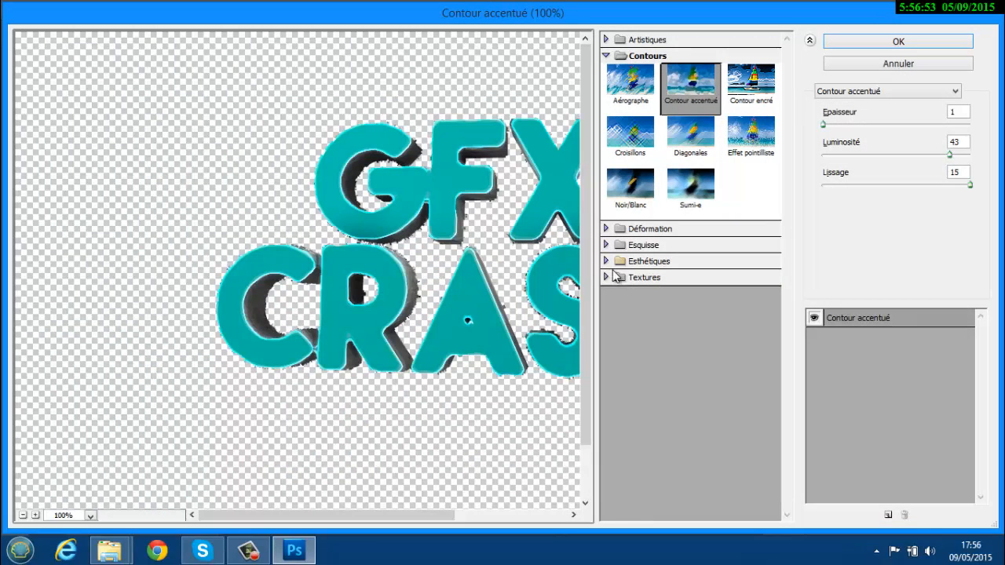
pyautogui.click(617, 263)
pyautogui.click(630, 292)
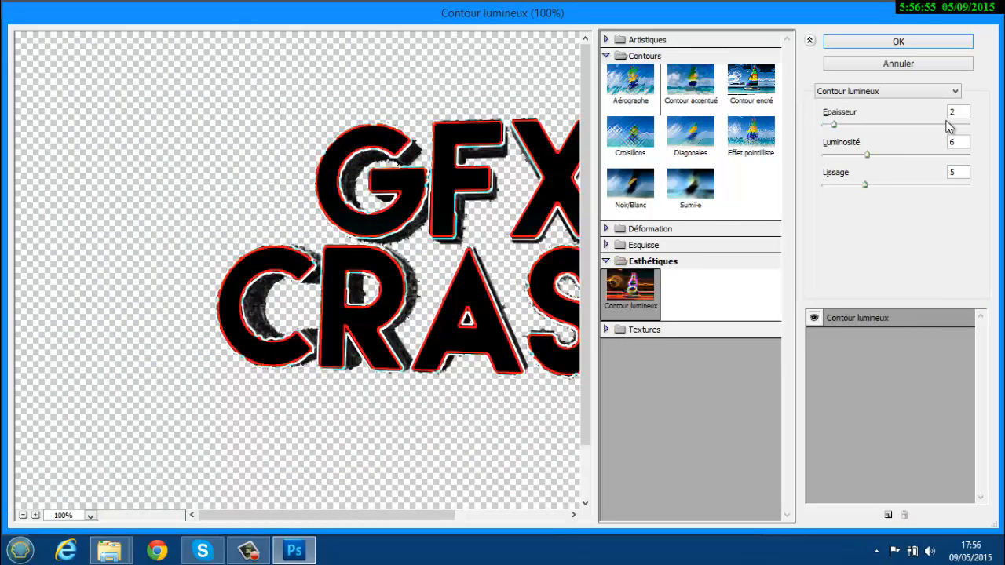
pyautogui.click(902, 94)
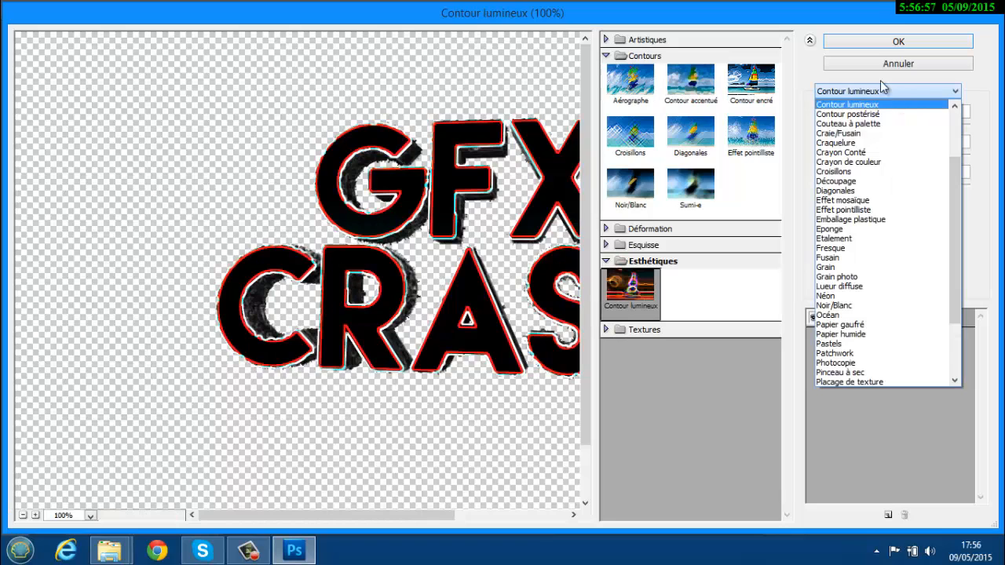
pyautogui.click(882, 88)
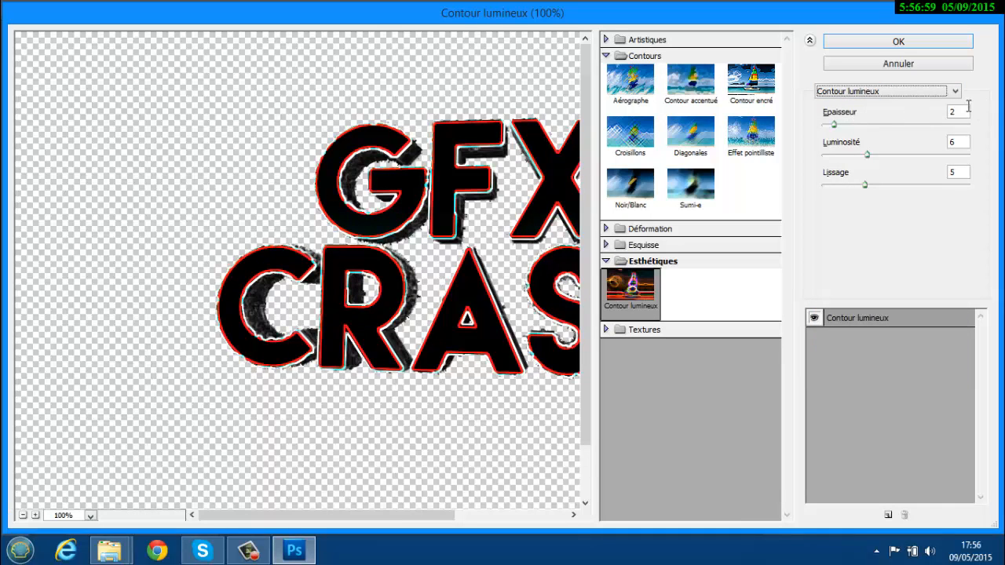
pyautogui.click(952, 141)
pyautogui.click(899, 41)
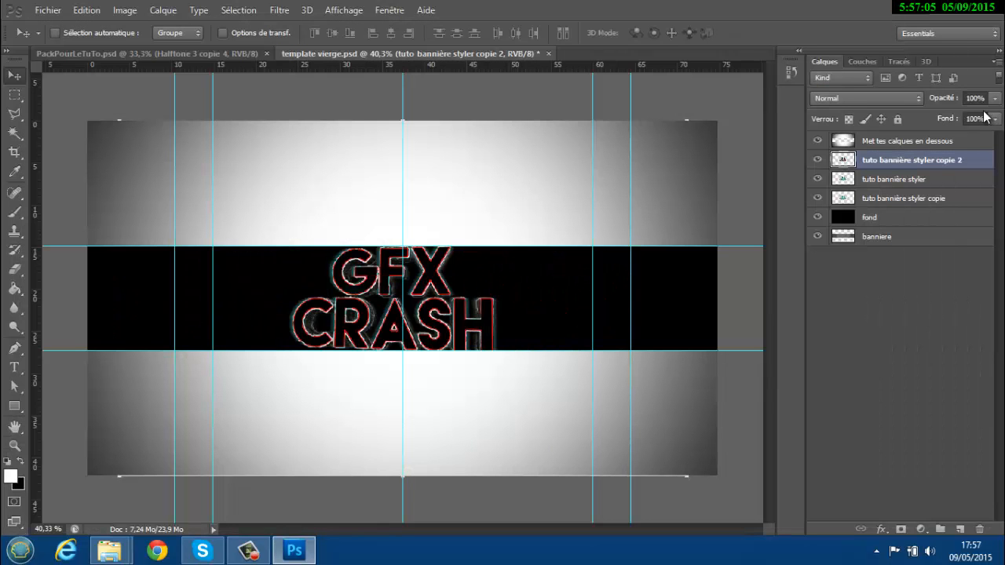
# - Set the opacity of tuto bannière styler copie 2 to 15% and duplicate the original tuto bannière styler layer
pyautogui.write('15')
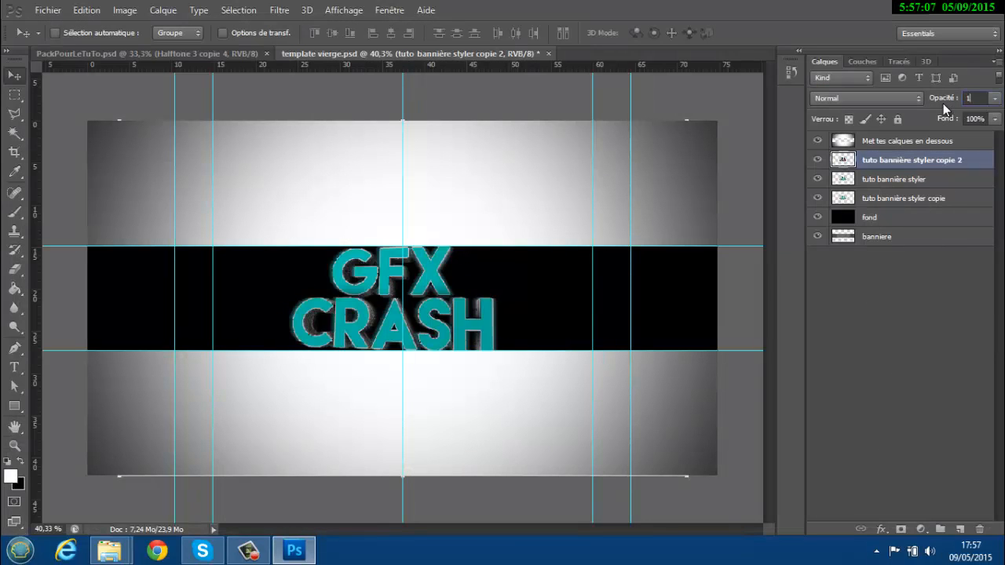
pyautogui.click(874, 194)
pyautogui.click(876, 184)
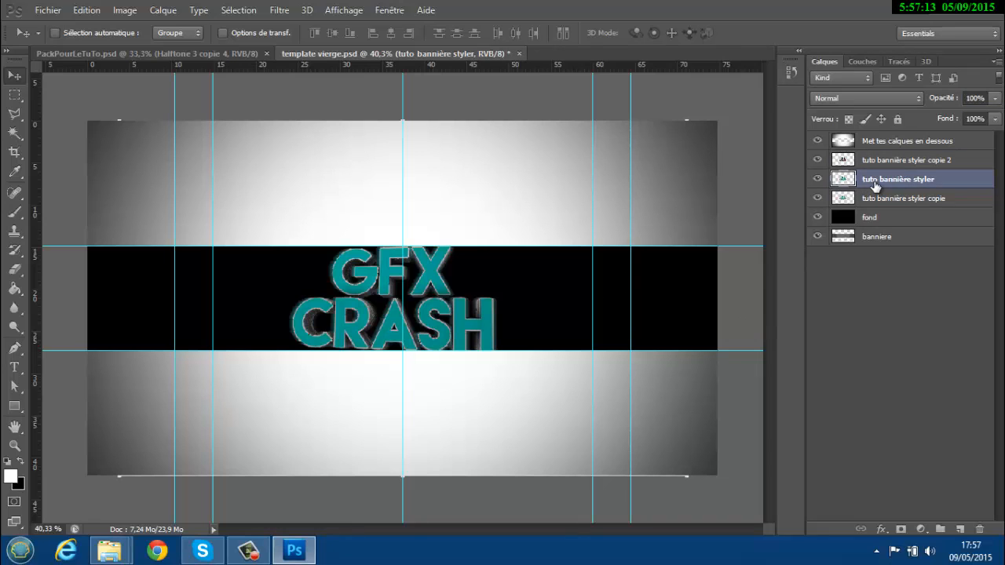
pyautogui.hotkey('ctrl', 'j')
# - Apply the Emballage plastique filter from the filter gallery to the new lettering copy, with Intensité 15, Détail 9 and Lissage 7
pyautogui.click(279, 10)
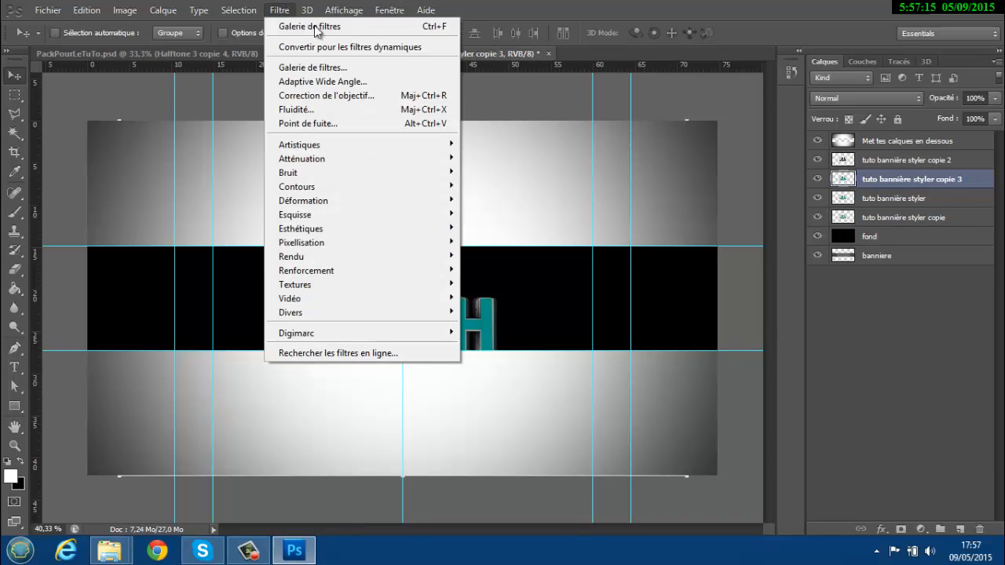
pyautogui.click(287, 69)
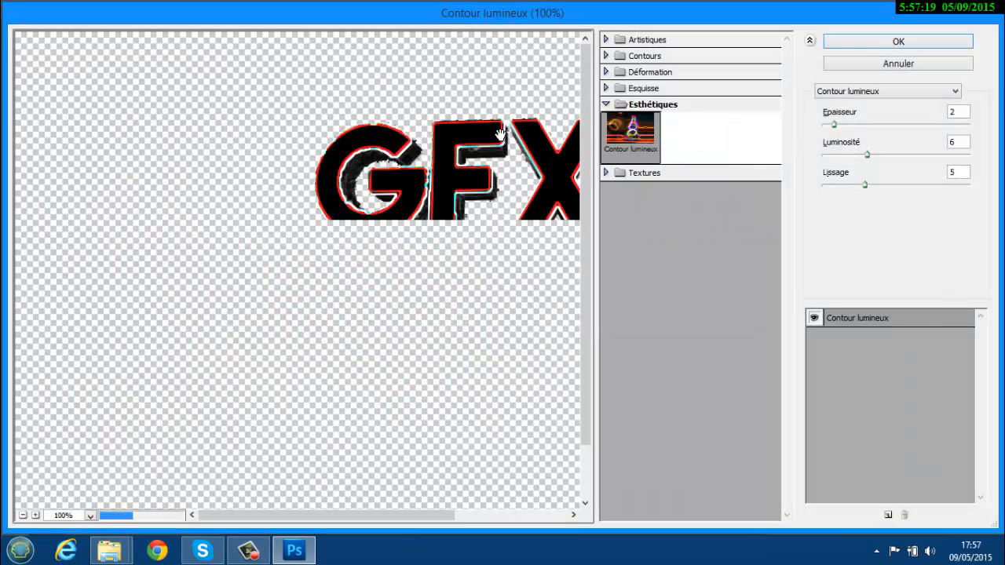
pyautogui.click(606, 103)
pyautogui.click(606, 88)
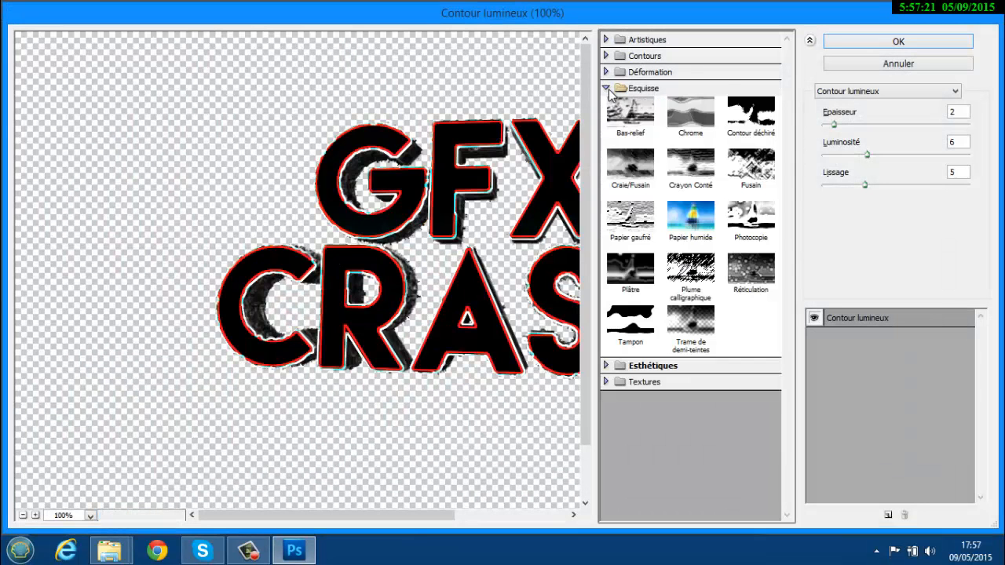
pyautogui.click(609, 88)
pyautogui.click(619, 72)
pyautogui.click(619, 73)
pyautogui.click(619, 72)
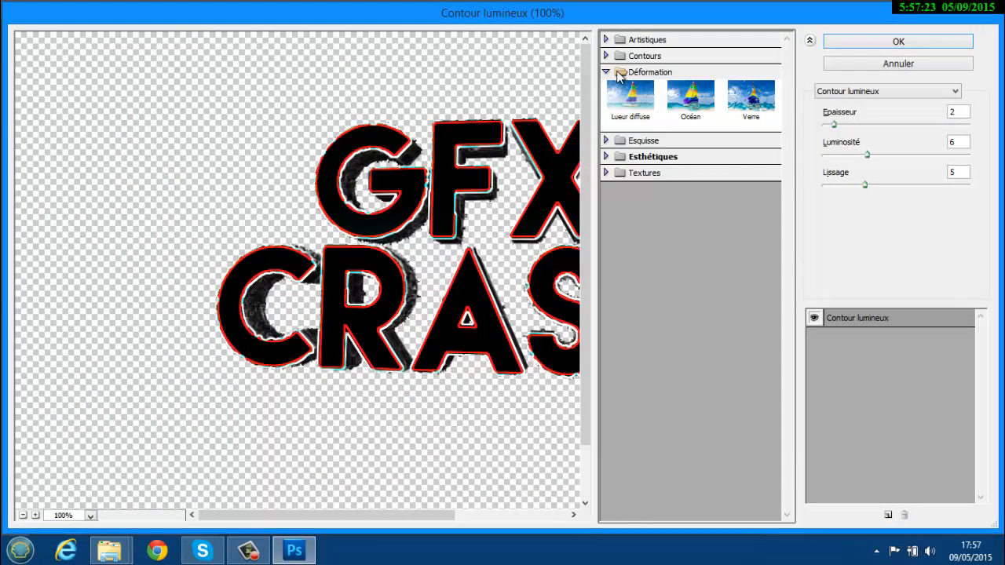
pyautogui.click(620, 72)
pyautogui.click(621, 57)
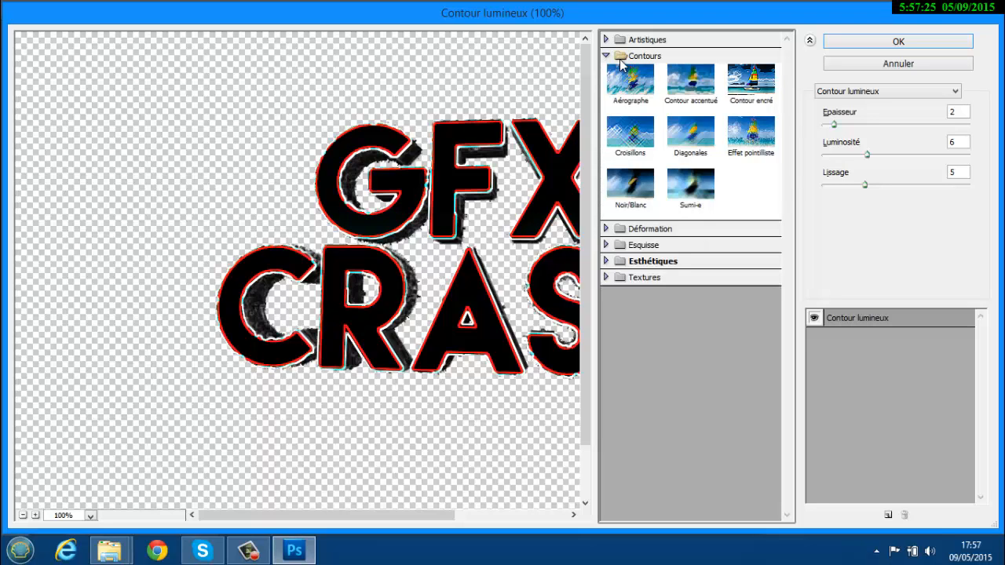
pyautogui.click(620, 60)
pyautogui.click(619, 56)
pyautogui.click(619, 43)
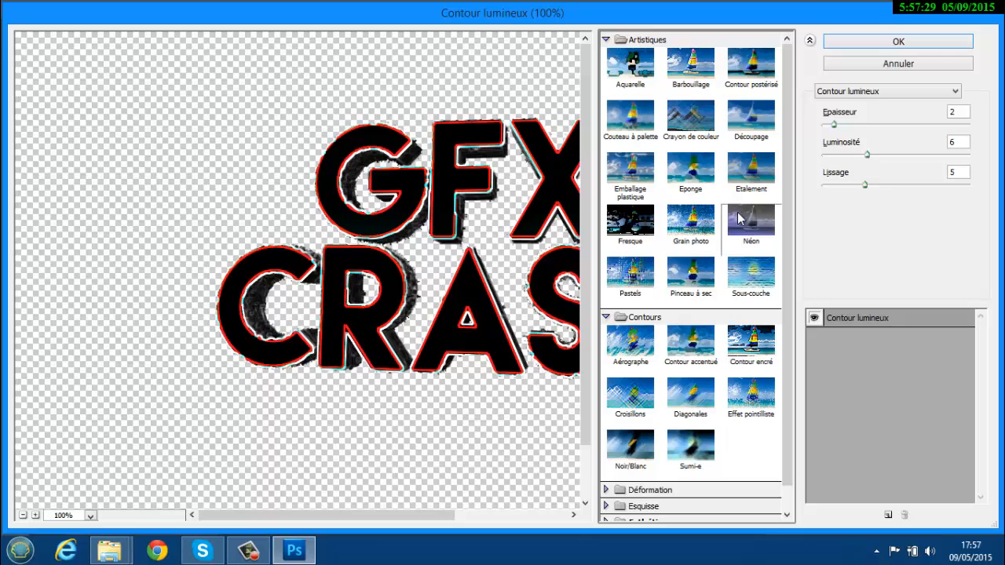
pyautogui.click(637, 196)
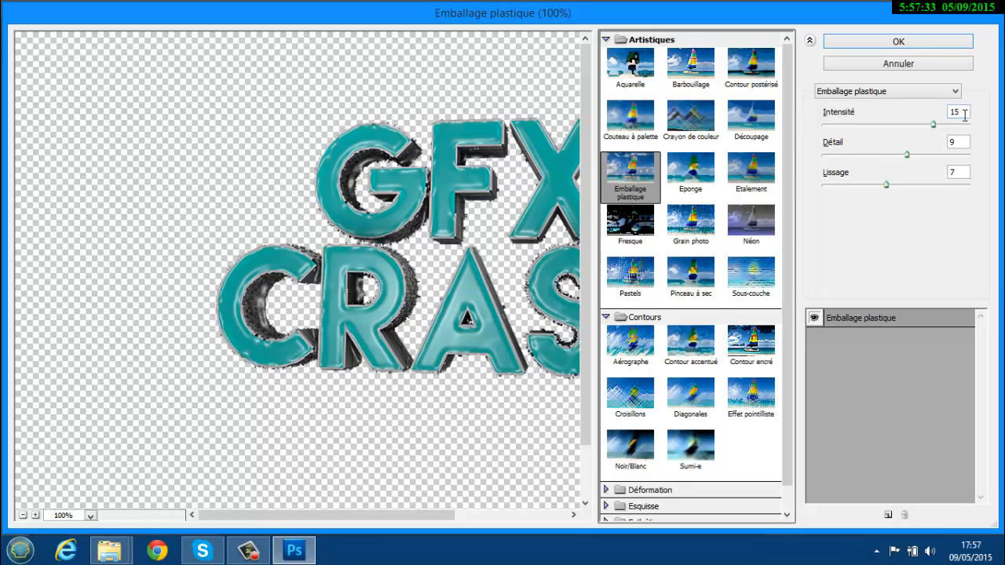
pyautogui.moveTo(965, 115); pyautogui.dragTo(930, 149)
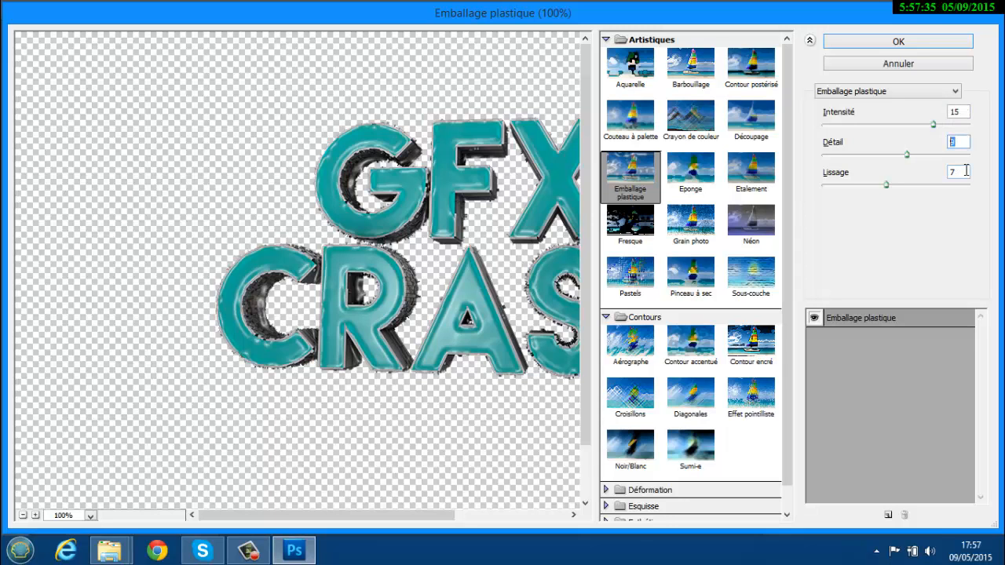
pyautogui.click(922, 41)
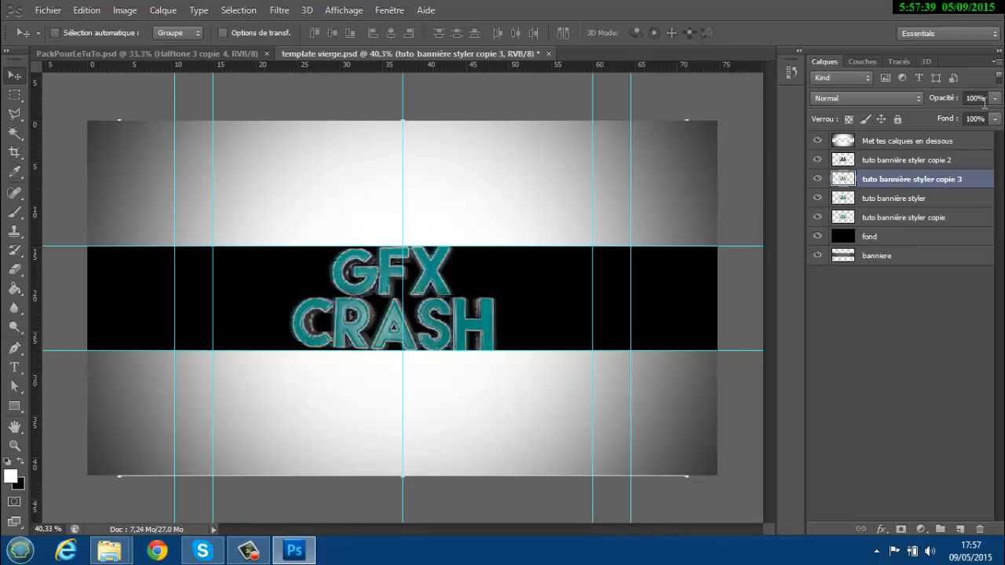
# - Set the opacity of the plastic-wrapped lettering copy to 20% and deselect all layers
pyautogui.moveTo(984, 101); pyautogui.dragTo(954, 104)
pyautogui.write('20')
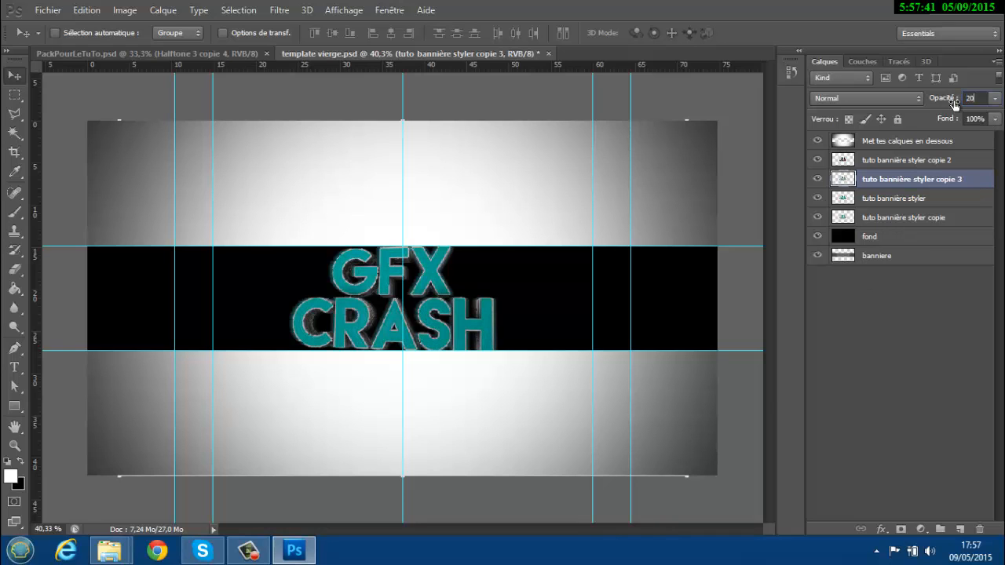
pyautogui.click(858, 300)
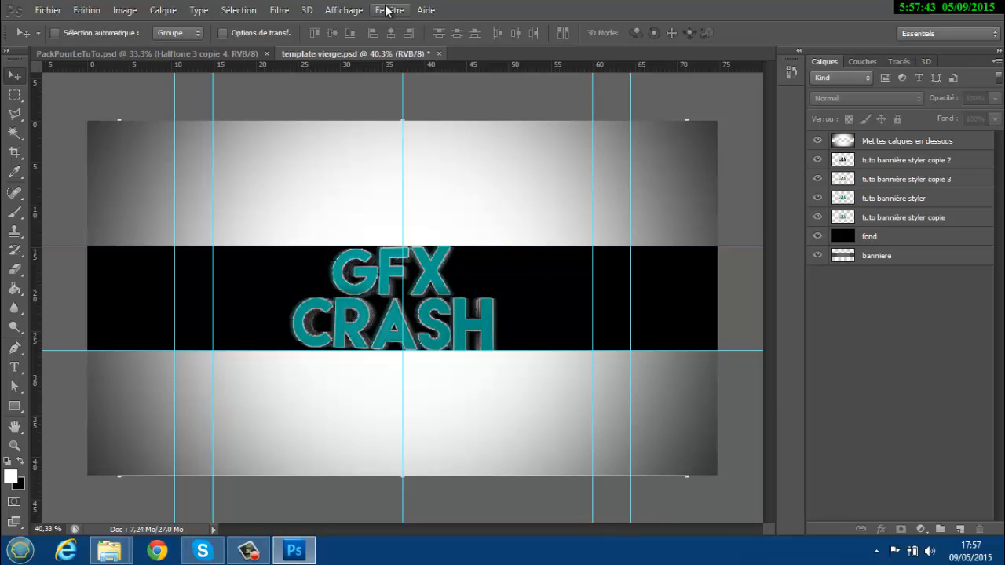
# - Save the document on the desktop (Bureau) as a Photoshop file named [TuTo]bannière.psd
pyautogui.click(39, 9)
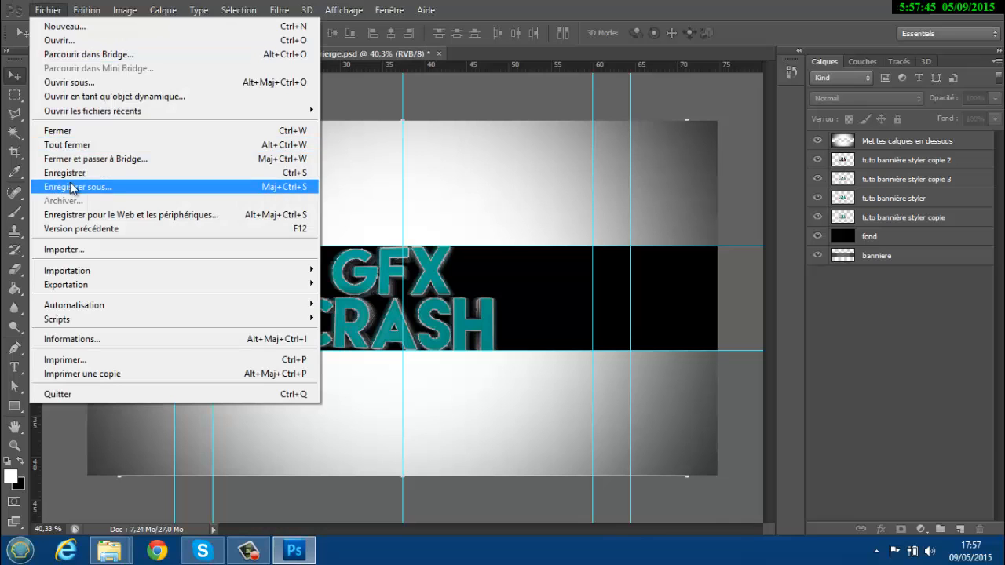
pyautogui.click(74, 187)
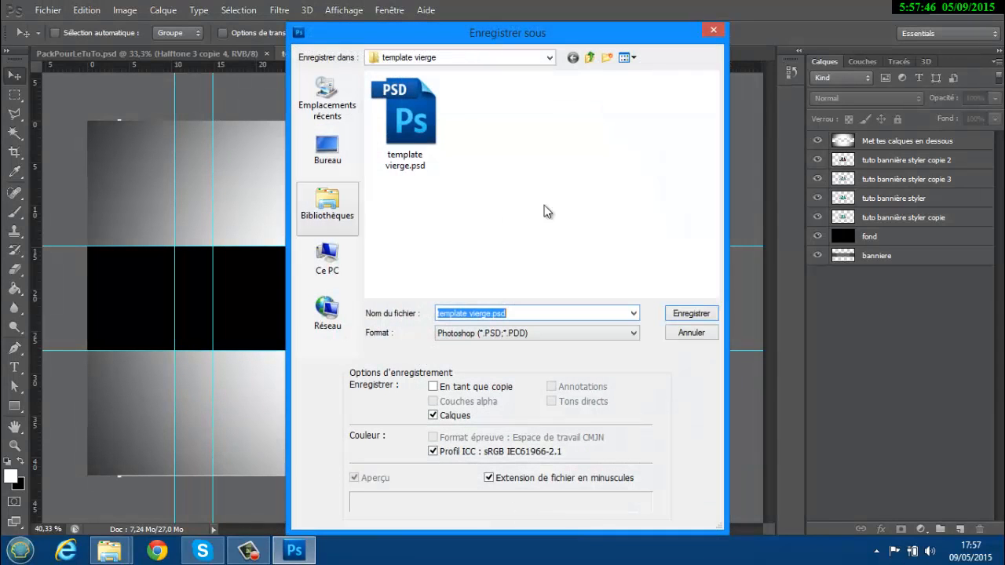
pyautogui.click(327, 149)
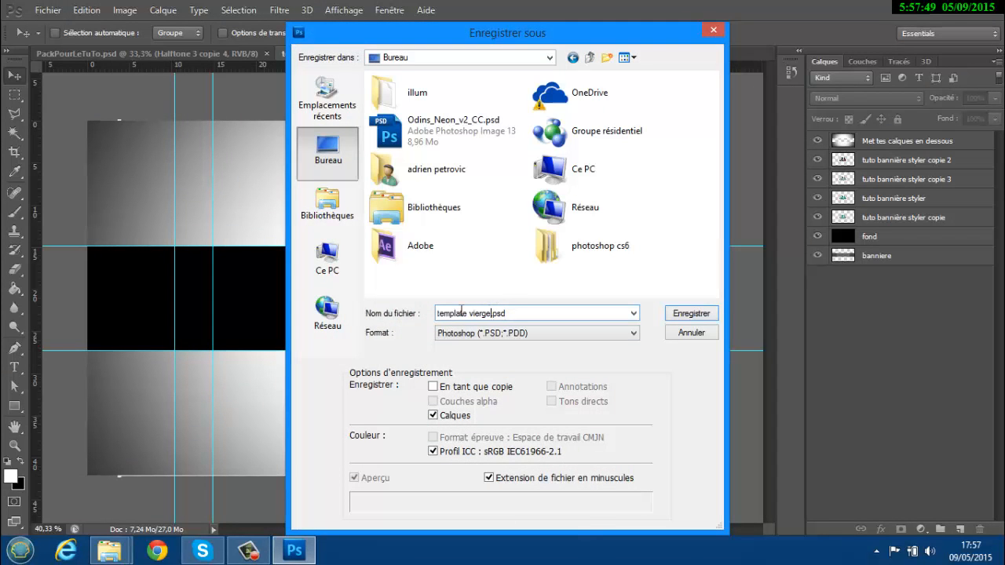
pyautogui.moveTo(462, 312); pyautogui.dragTo(419, 311)
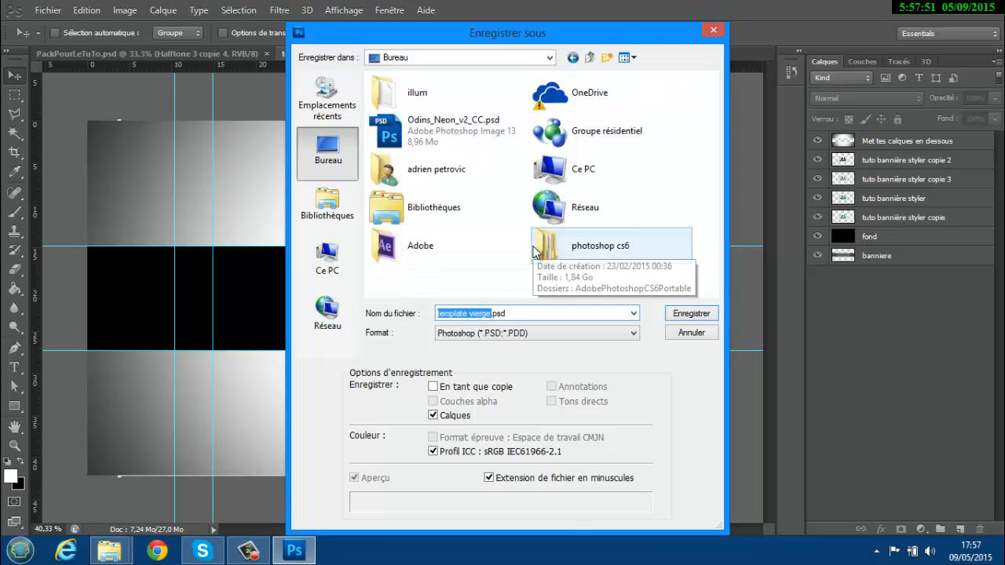
pyautogui.press('BackSpace')
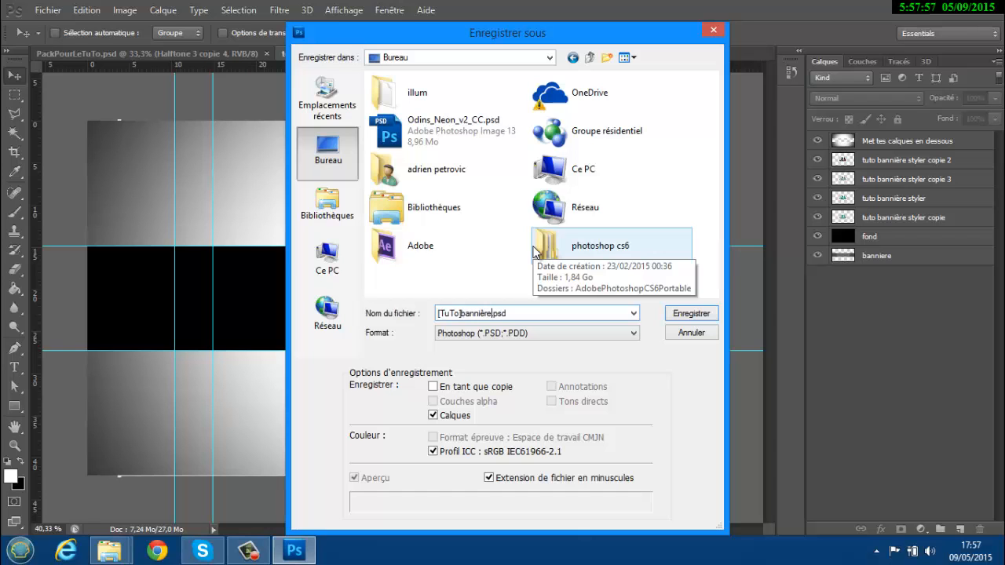
pyautogui.write('[TuTo]bannière')
pyautogui.press('Return')
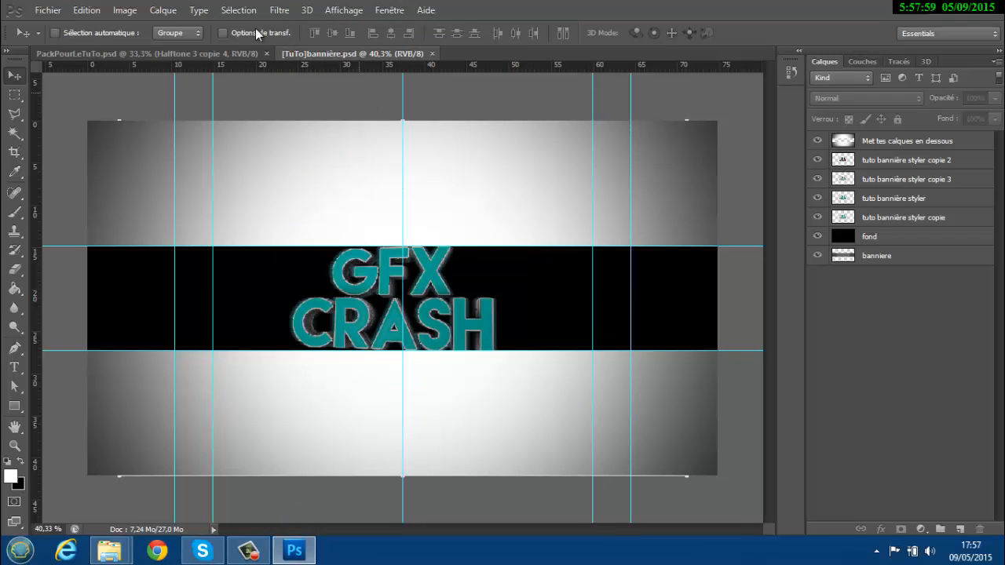
# - Place the PackPourLeTuTo.psd document after the banner document and set its dude layer's blend mode to Normal
pyautogui.moveTo(101, 53); pyautogui.dragTo(212, 57)
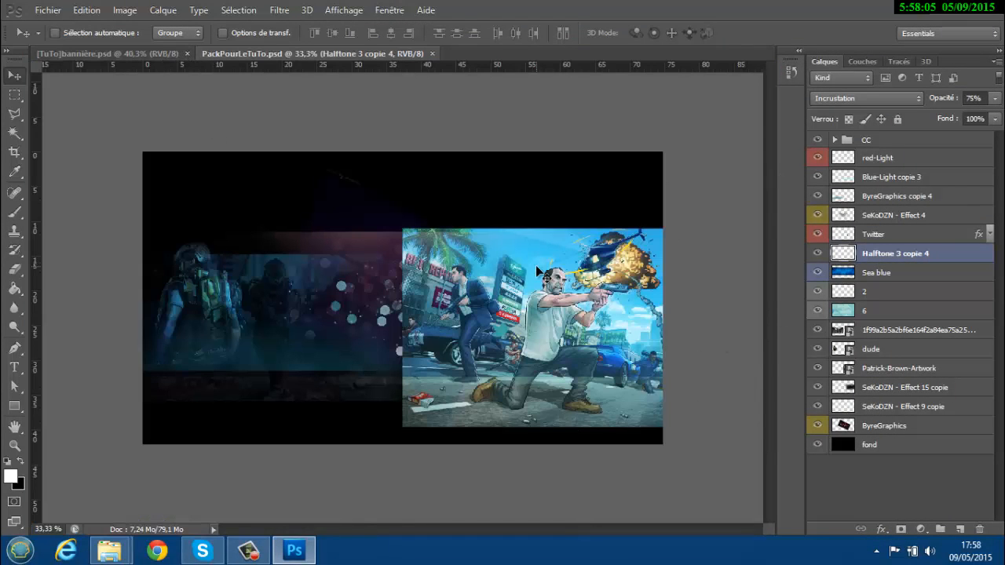
pyautogui.click(887, 310)
pyautogui.click(899, 350)
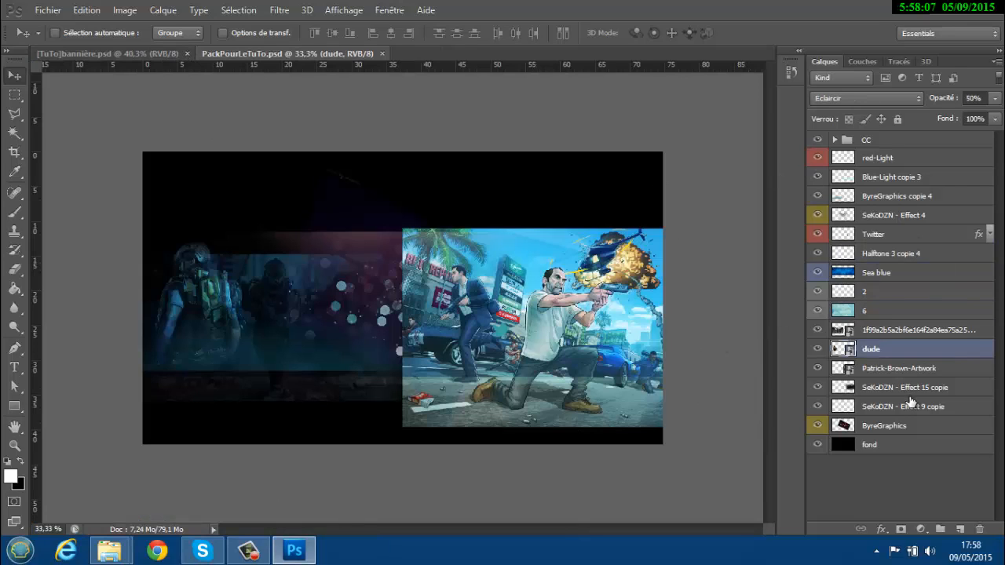
pyautogui.click(891, 387)
pyautogui.click(878, 353)
pyautogui.click(813, 336)
pyautogui.click(813, 336)
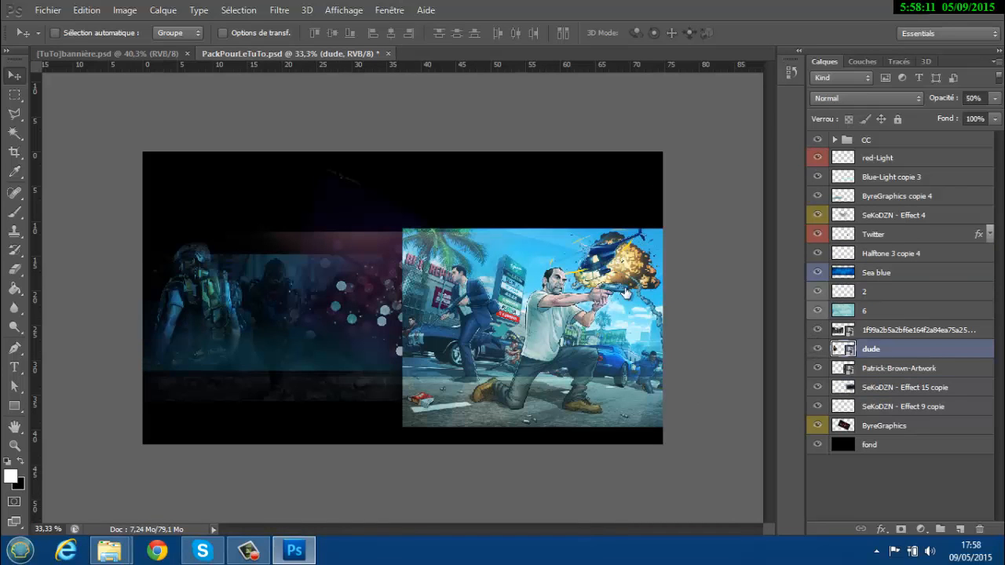
# - Duplicate the Patrick-Brown-Artwork layer into [TuTo]bannière.psd and place it there directly above the fond layer
pyautogui.click(889, 372)
pyautogui.rightClick(889, 370)
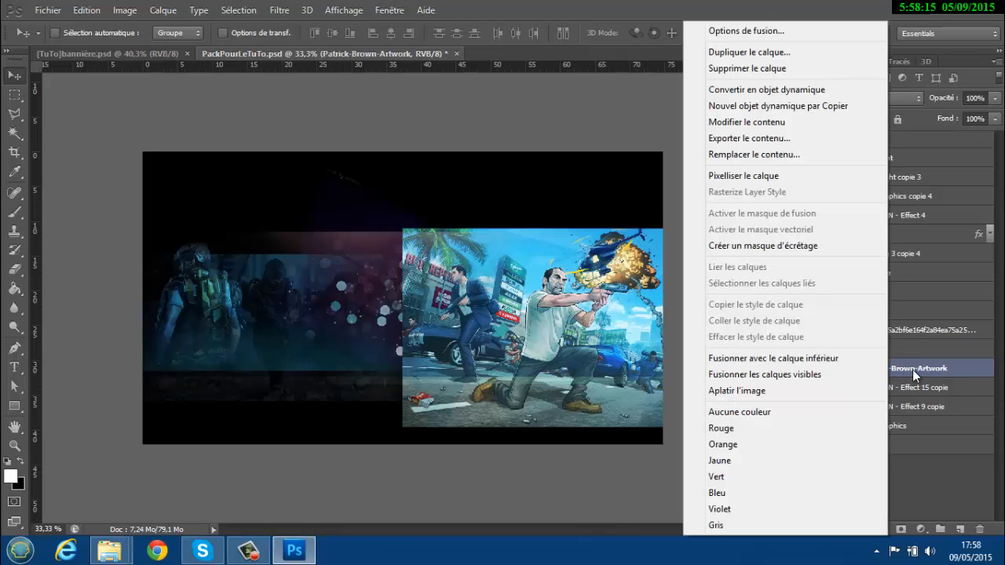
pyautogui.click(726, 53)
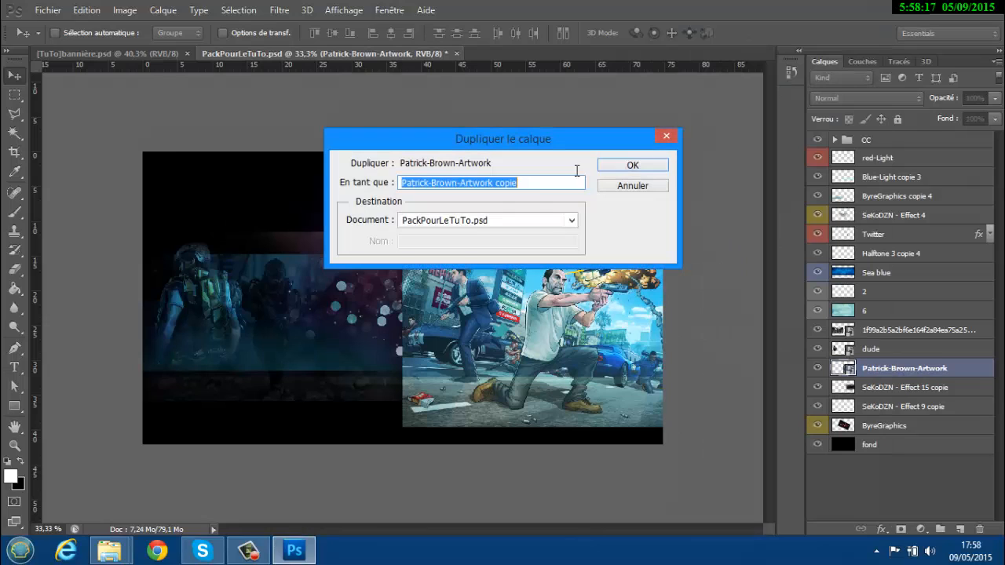
pyautogui.click(471, 224)
pyautogui.click(454, 244)
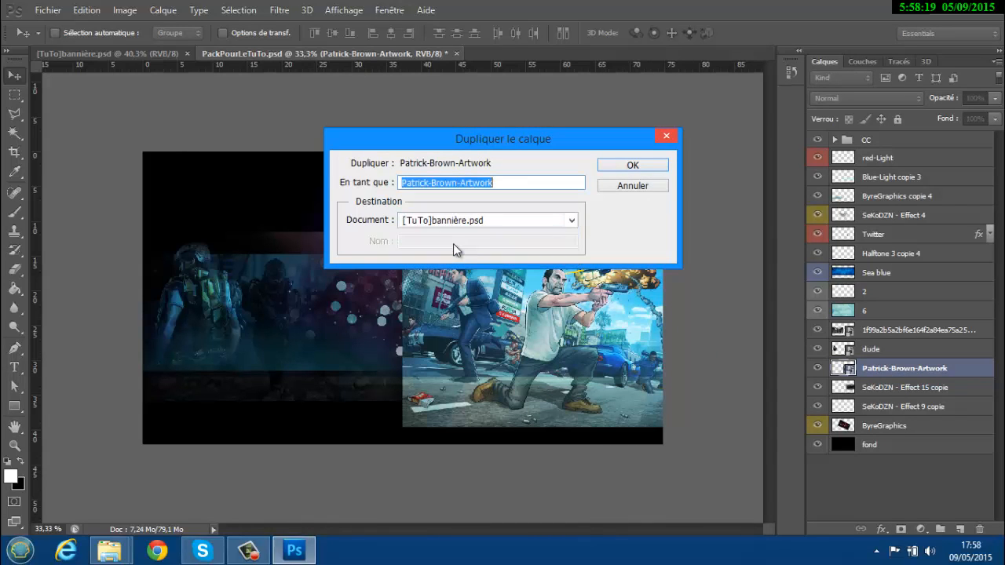
pyautogui.click(651, 166)
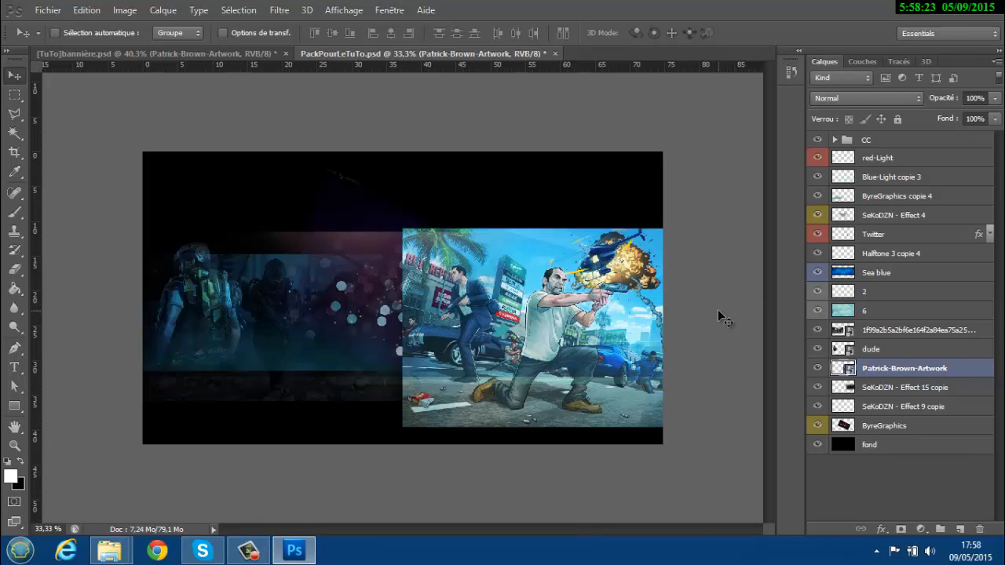
pyautogui.click(148, 52)
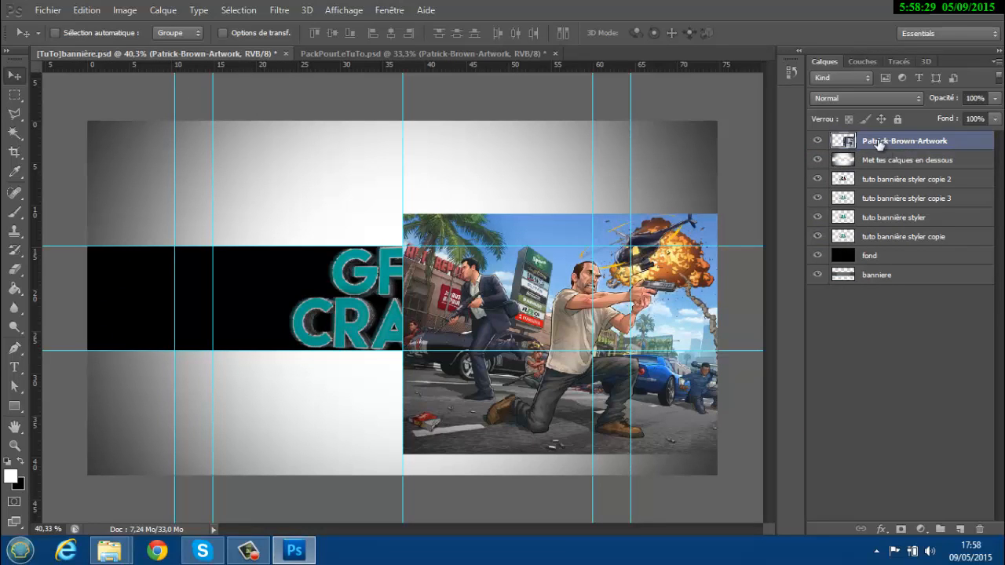
pyautogui.moveTo(879, 143); pyautogui.dragTo(882, 249)
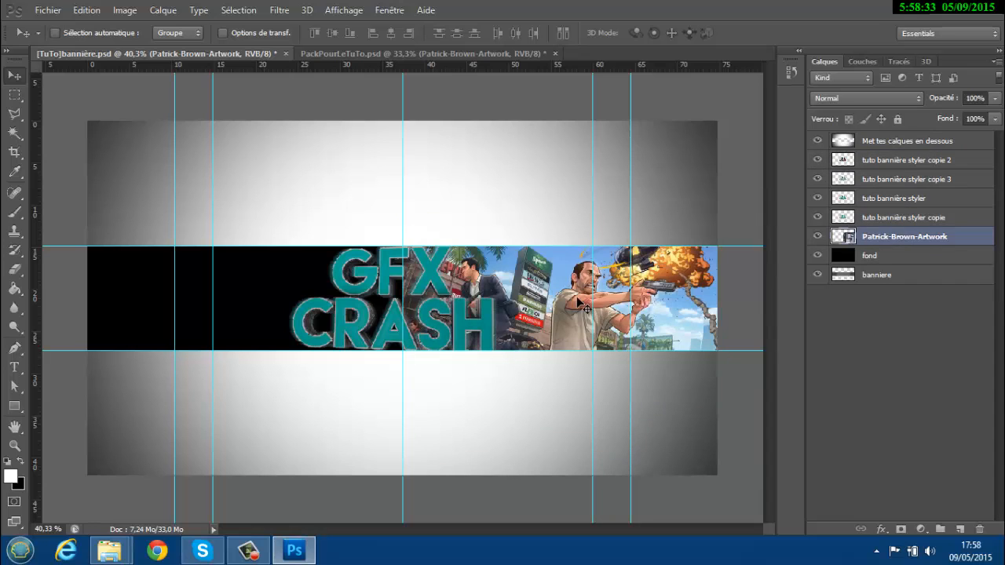
# - Reposition the artwork in the right half of the banner strip and set its opacity to 15%
pyautogui.moveTo(583, 301); pyautogui.dragTo(563, 317)
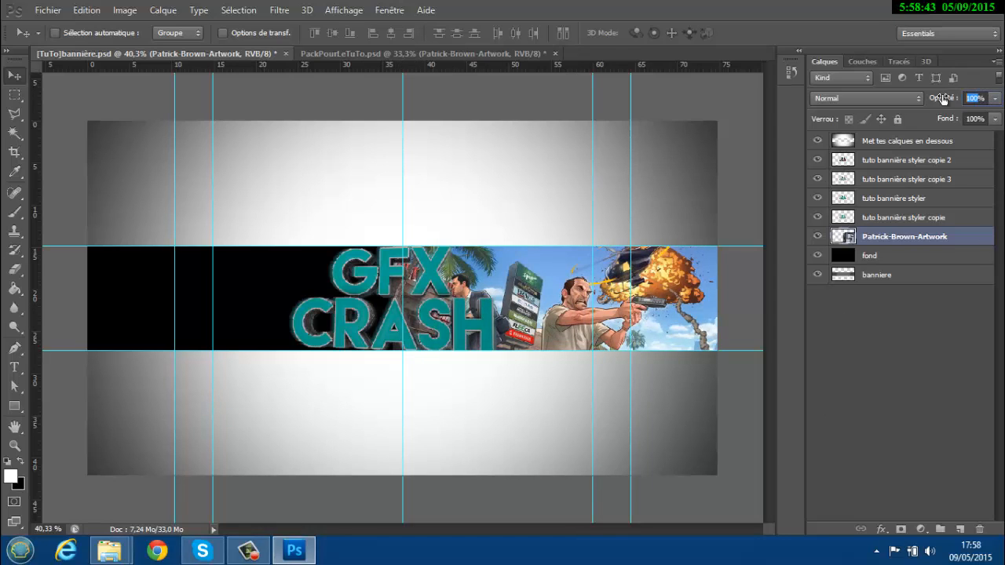
pyautogui.write('10')
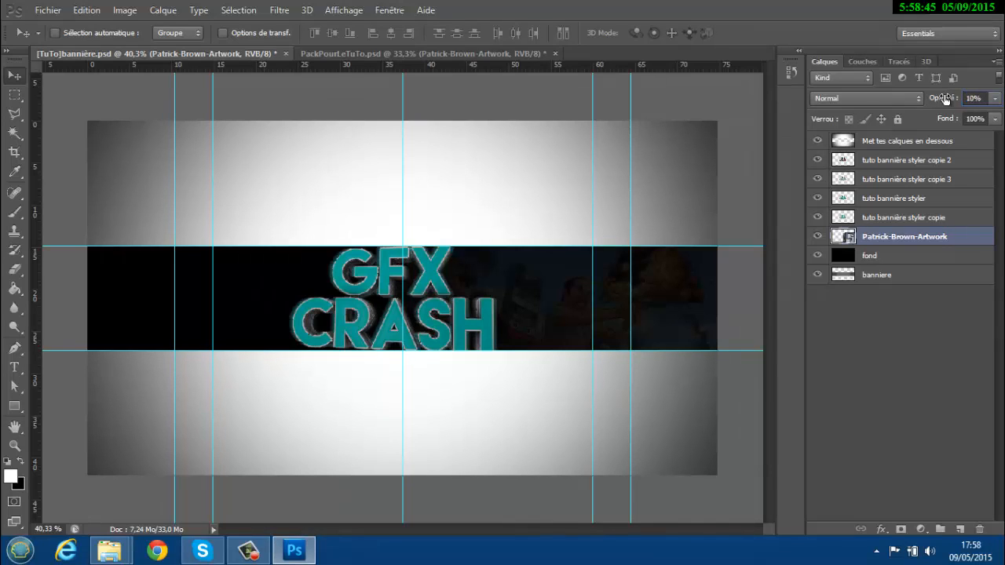
pyautogui.write('5')
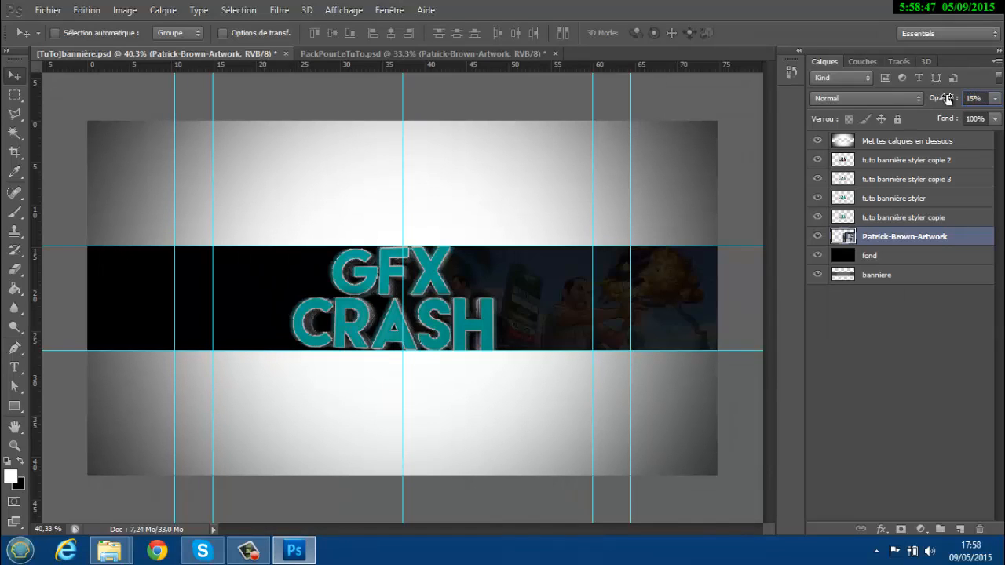
# - In PackPourLeTuTo.psd, hide the Patrick-Brown-Artwork layer and set the blue soldier image layer's opacity to 100%
pyautogui.click(426, 54)
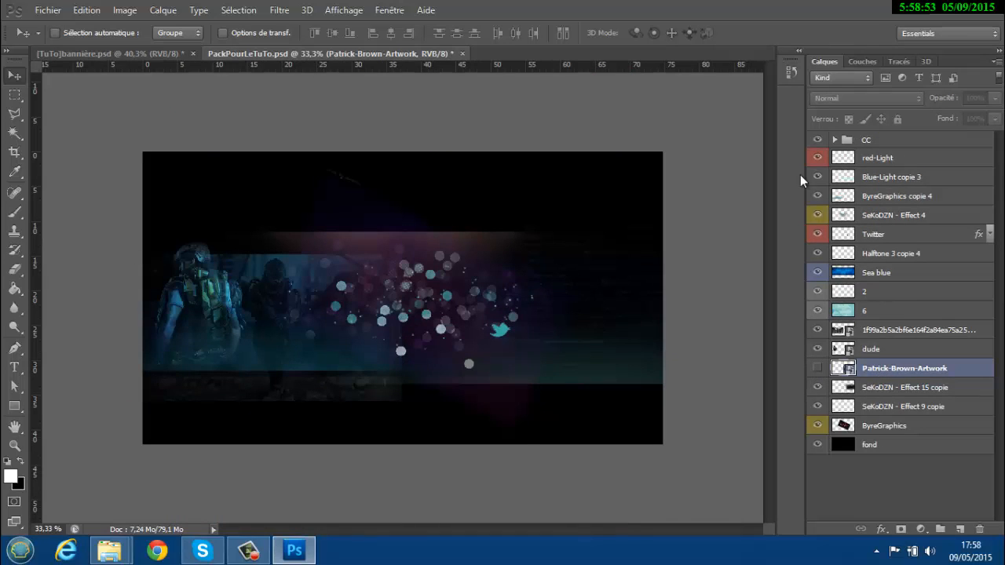
pyautogui.click(842, 334)
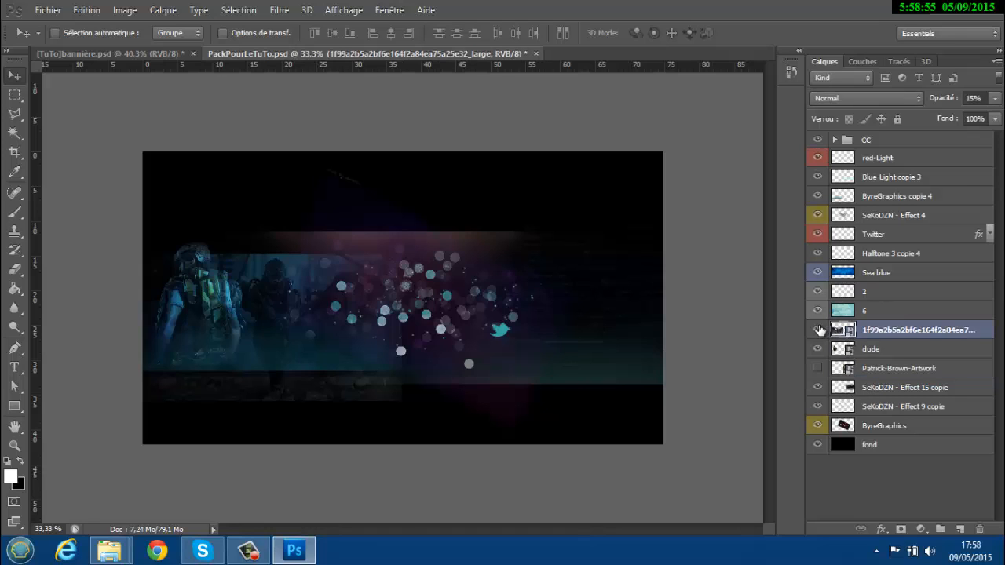
pyautogui.click(818, 330)
pyautogui.click(819, 329)
pyautogui.click(945, 98)
pyautogui.write('100')
pyautogui.press('Return')
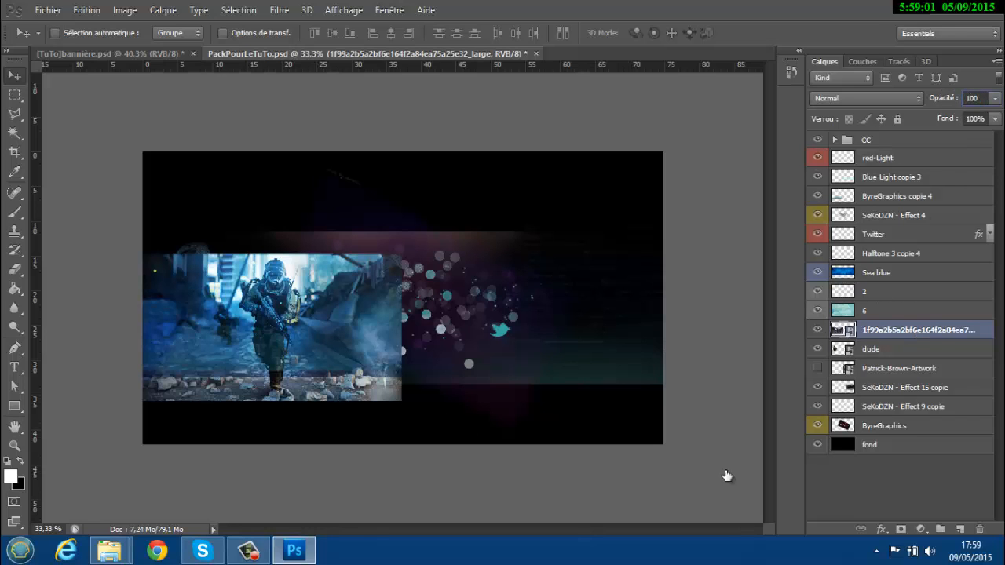
# - Duplicate the soldier image layer into [TuTo]bannière.psd and place it there between the lettering layers and the Patrick-Brown-Artwork layer
pyautogui.rightClick(892, 330)
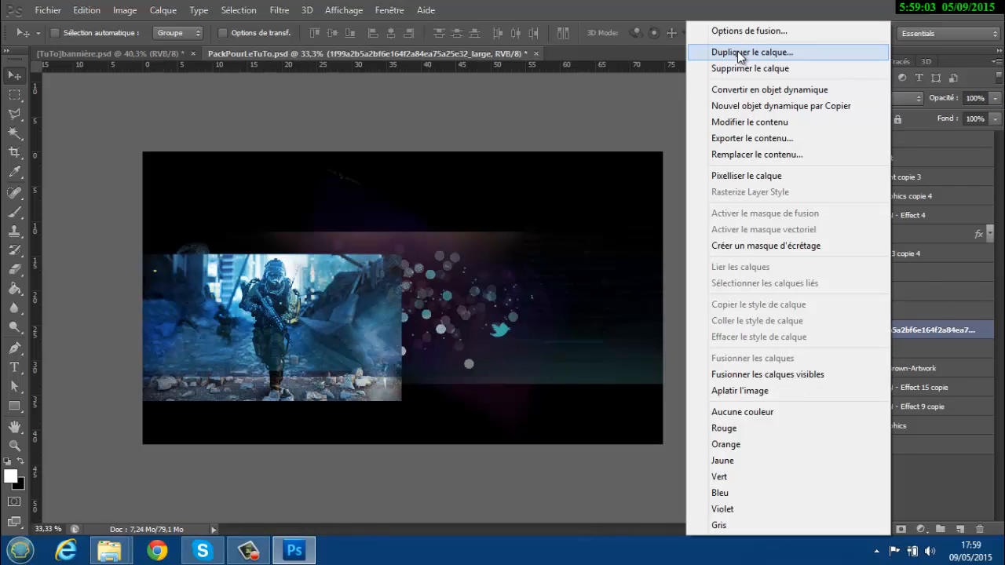
pyautogui.click(796, 52)
pyautogui.click(410, 221)
pyautogui.click(540, 240)
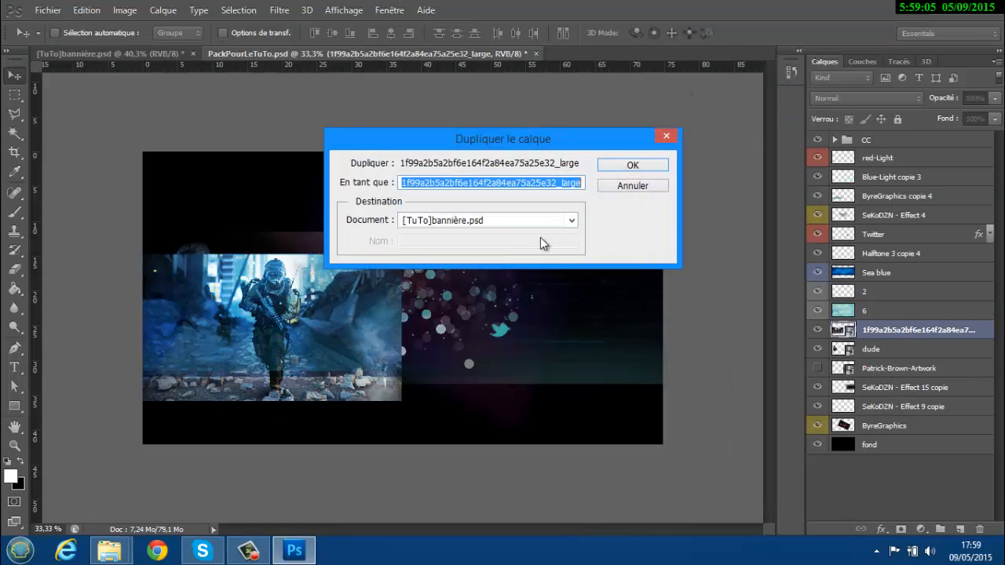
pyautogui.click(620, 163)
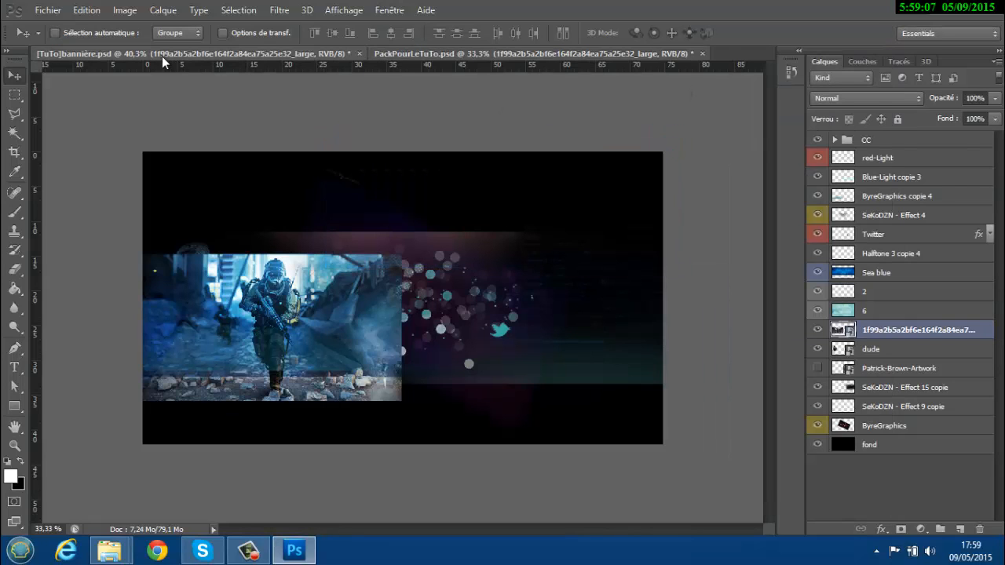
pyautogui.click(162, 56)
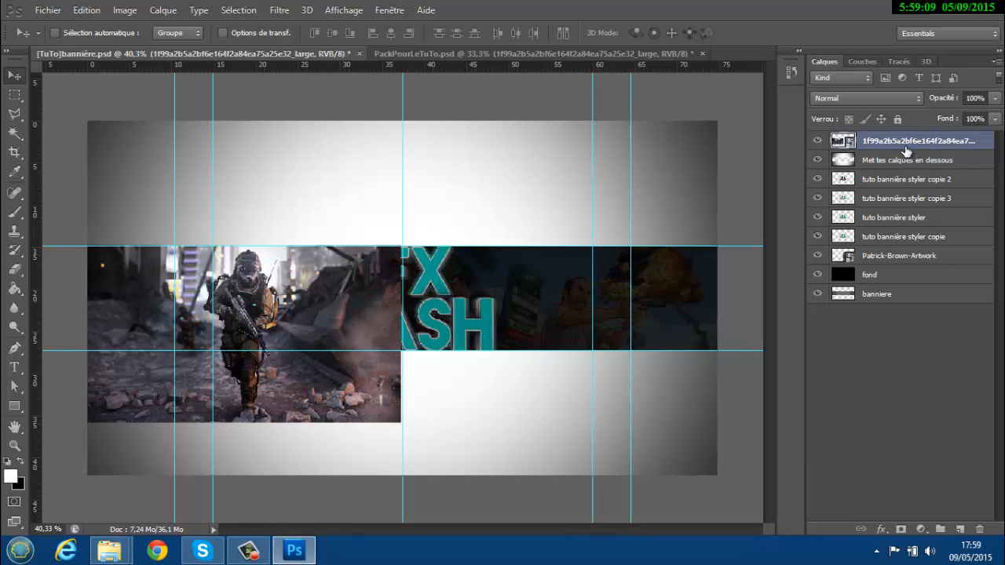
pyautogui.moveTo(907, 150); pyautogui.dragTo(909, 242)
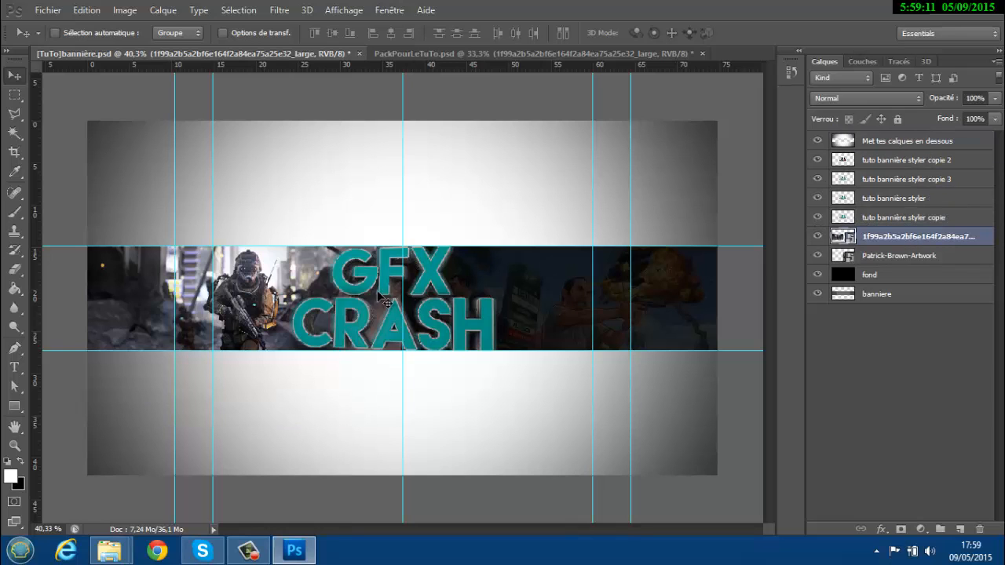
# - Nudge the soldier image within the left half of the banner strip and set its opacity to 15%
pyautogui.moveTo(385, 301)
pyautogui.mouseDown()
pyautogui.moveTo(375, 318)
pyautogui.moveTo(389, 284)
pyautogui.moveTo(371, 300)
pyautogui.mouseUp()
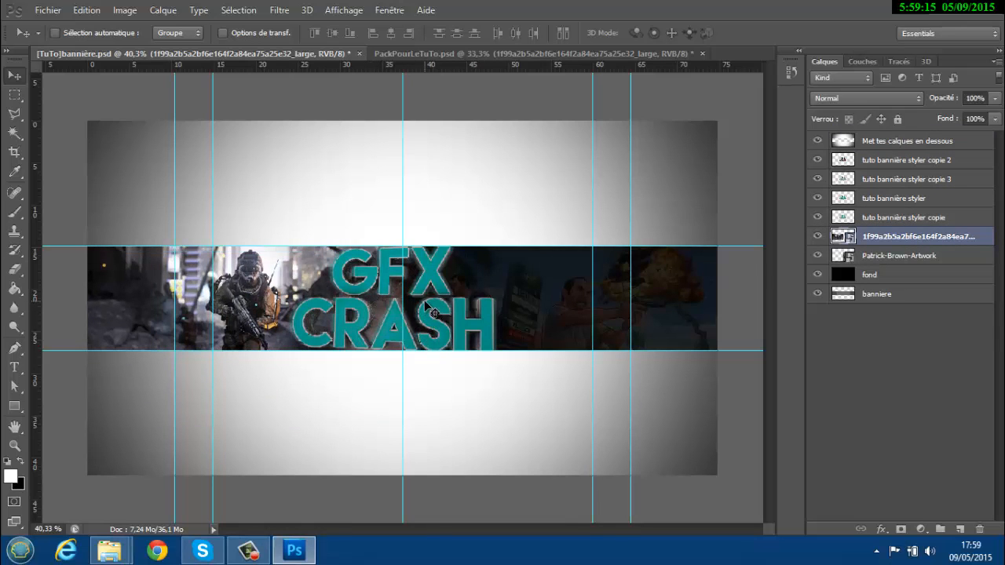
pyautogui.keyDown('alt'); pyautogui.scroll(5, 421, 302); pyautogui.keyUp('alt')
pyautogui.keyDown('alt'); pyautogui.scroll(3, 422, 296); pyautogui.keyUp('alt')
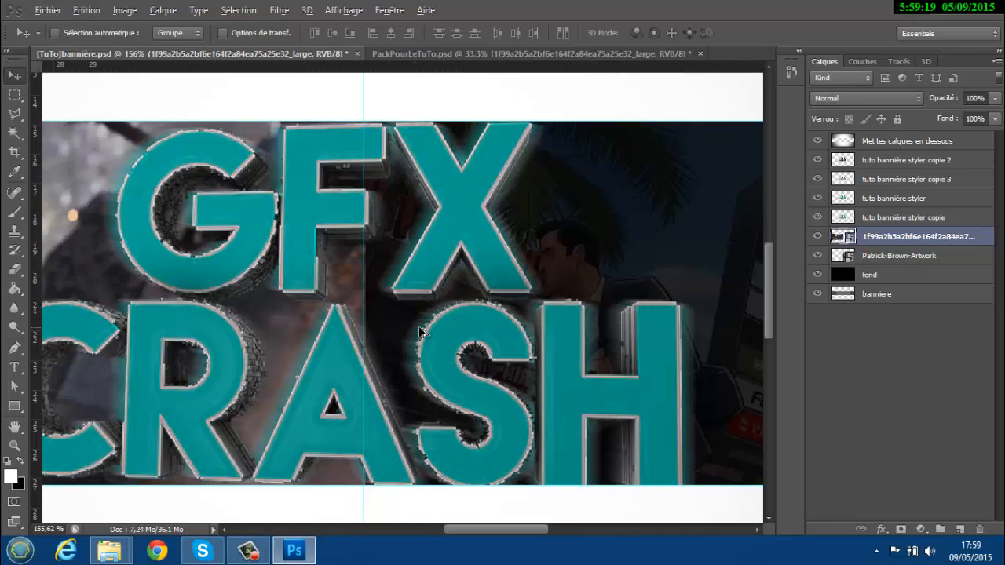
pyautogui.keyDown('alt'); pyautogui.scroll(-3, 418, 326); pyautogui.keyUp('alt')
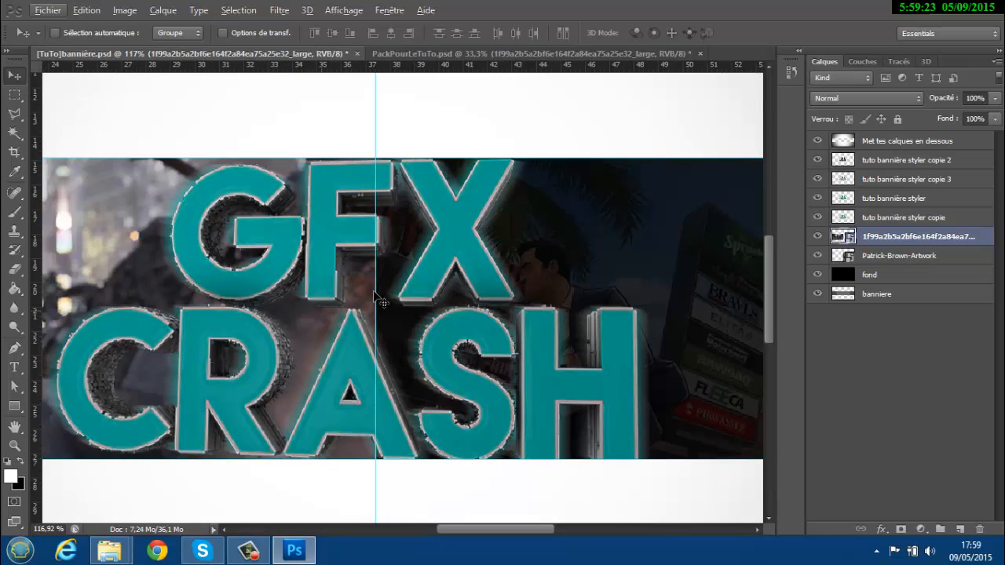
pyautogui.moveTo(376, 158)
pyautogui.mouseDown()
pyautogui.moveTo(403, 157)
pyautogui.moveTo(384, 157)
pyautogui.mouseUp()
pyautogui.keyDown('alt'); pyautogui.scroll(-10, 386, 326); pyautogui.keyUp('alt')
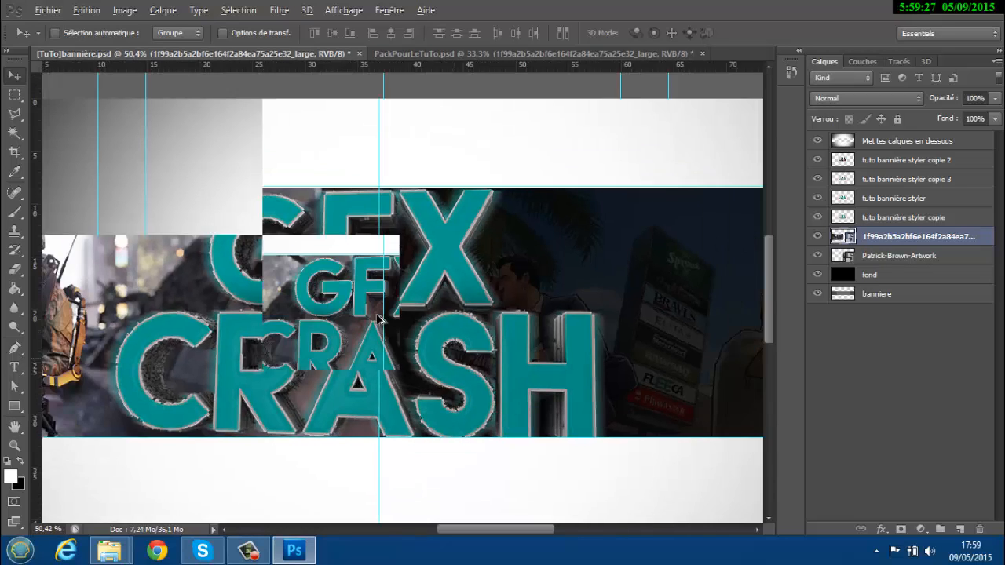
pyautogui.keyDown('alt'); pyautogui.scroll(1, 236, 308); pyautogui.keyUp('alt')
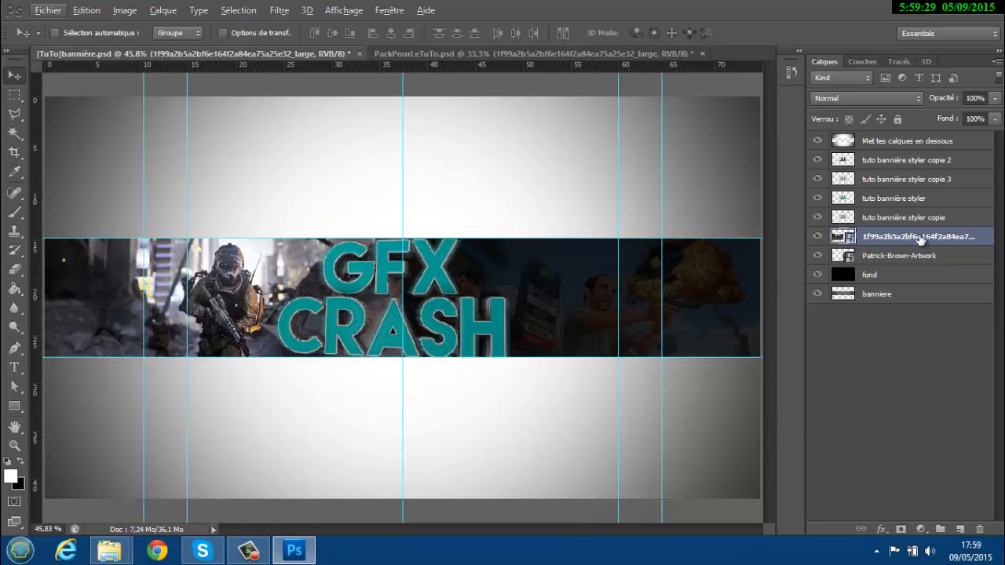
pyautogui.moveTo(898, 237); pyautogui.dragTo(793, 220)
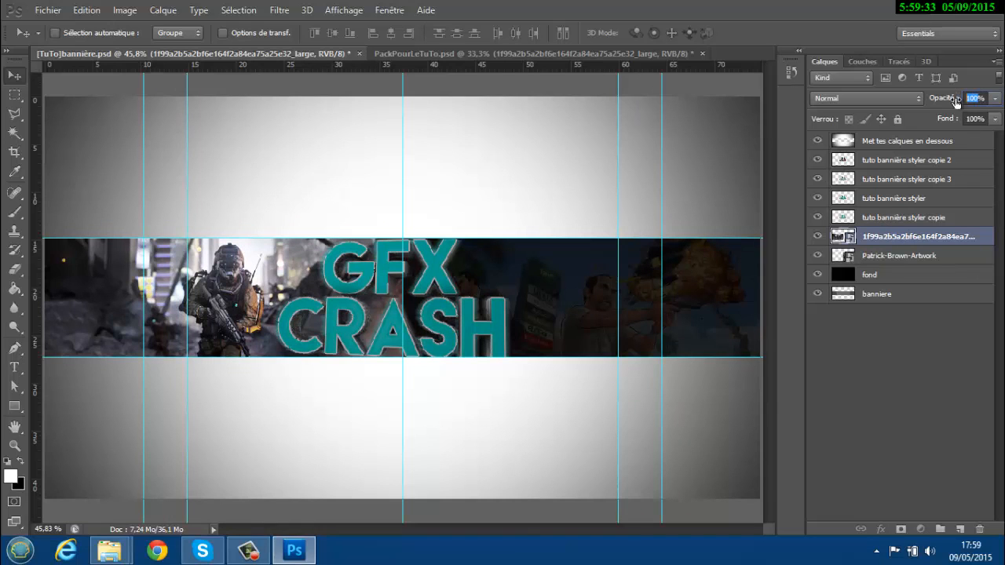
pyautogui.write('15')
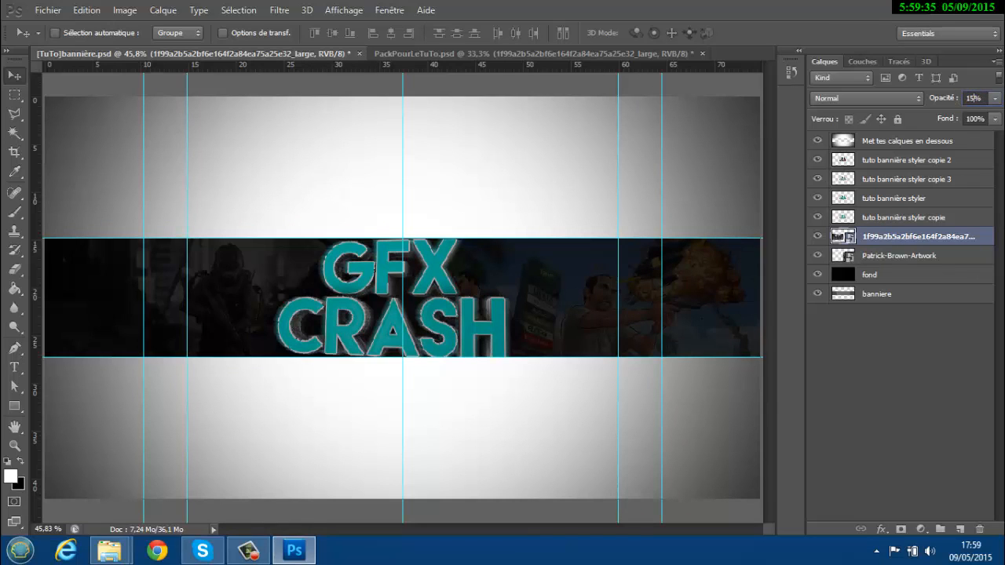
# - In PackPourLeTuTo.psd, set the soldier image layer to 15% opacity and hide it, toggling layer 6 to check its effect
pyautogui.click(414, 58)
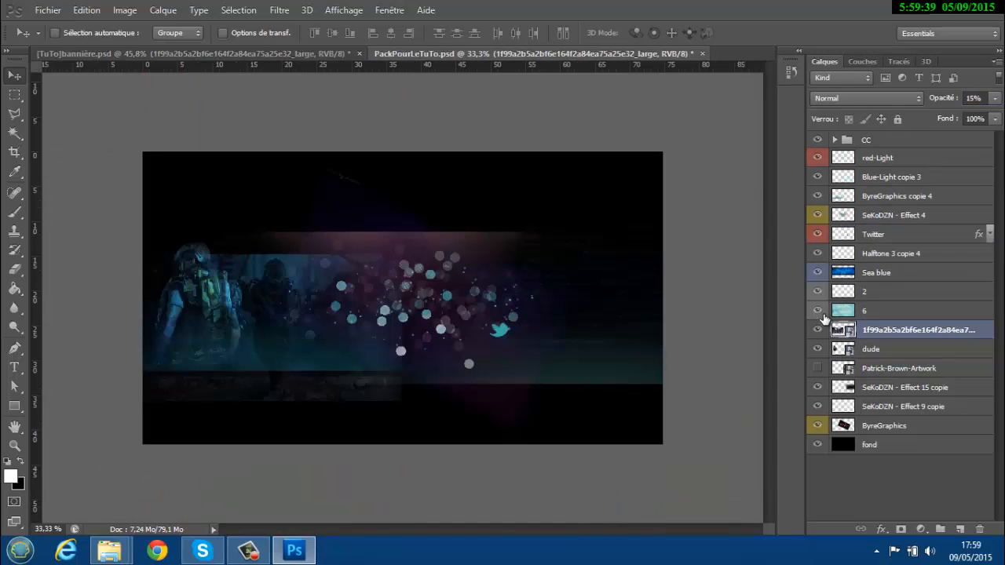
pyautogui.click(817, 330)
pyautogui.click(831, 308)
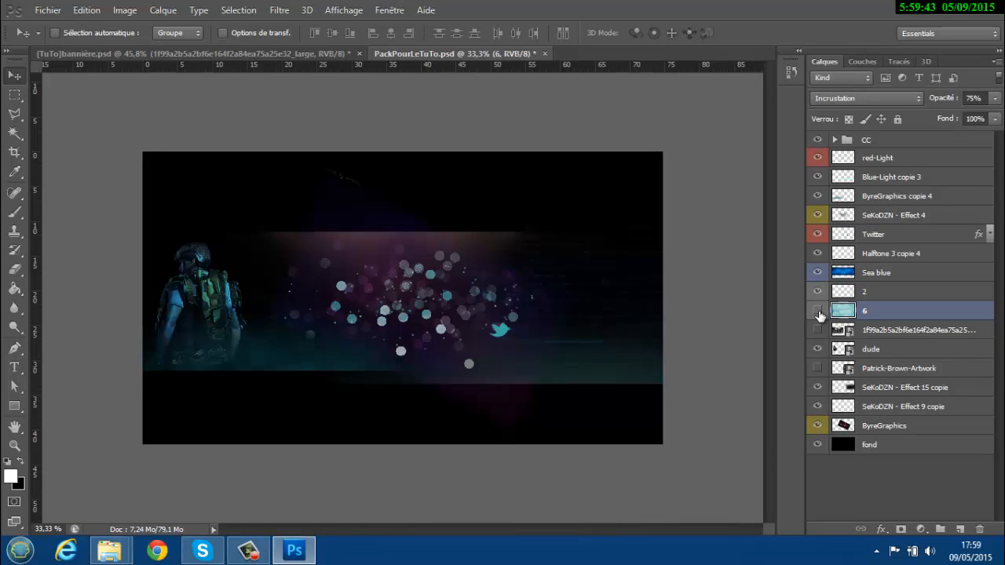
pyautogui.click(817, 311)
# - Duplicate layer 6 from PackPourLeTuTo.psd into [TuTo]bannière.psd and switch to the banner document
pyautogui.rightClick(846, 312)
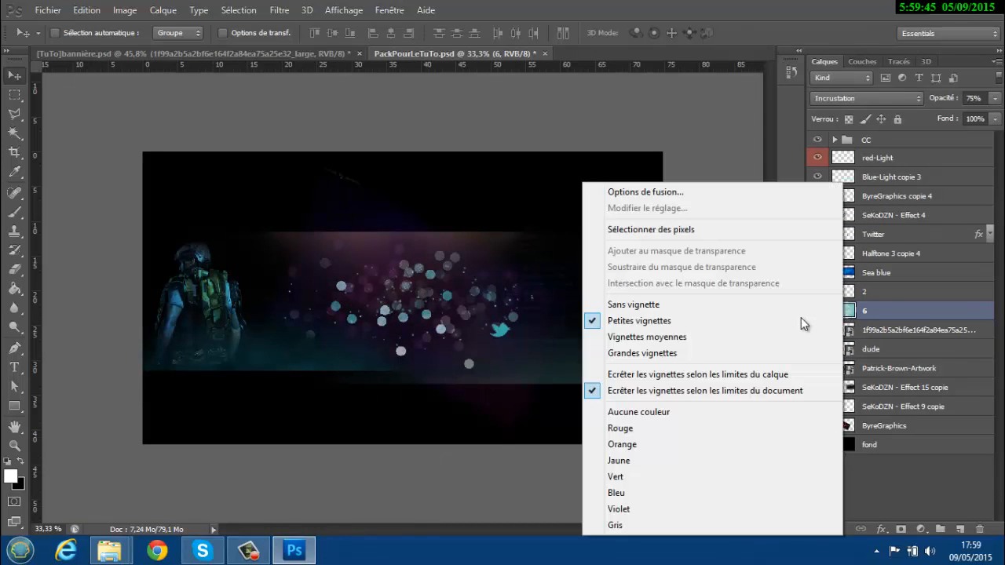
pyautogui.click(946, 310)
pyautogui.rightClick(886, 314)
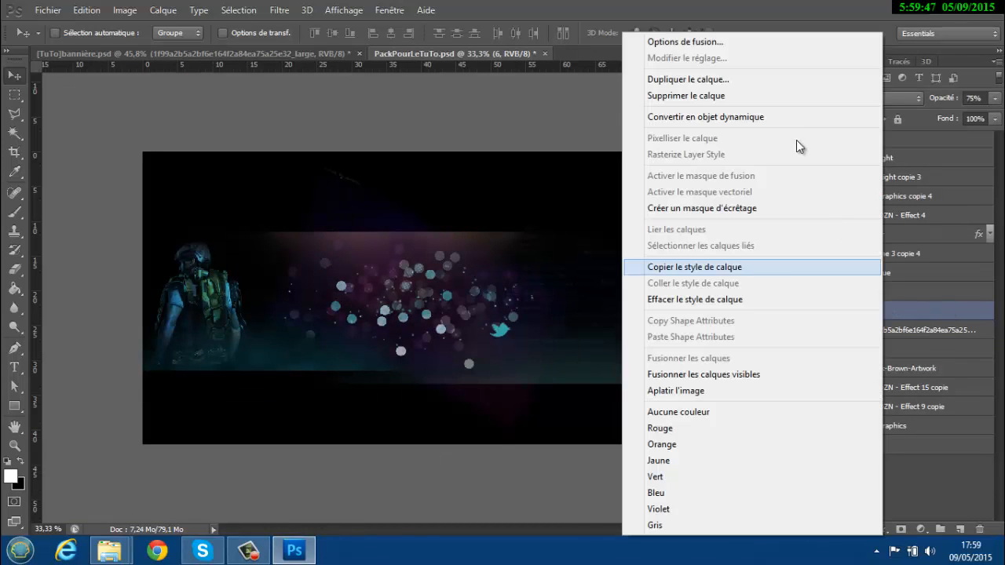
pyautogui.click(695, 79)
pyautogui.click(487, 220)
pyautogui.click(441, 246)
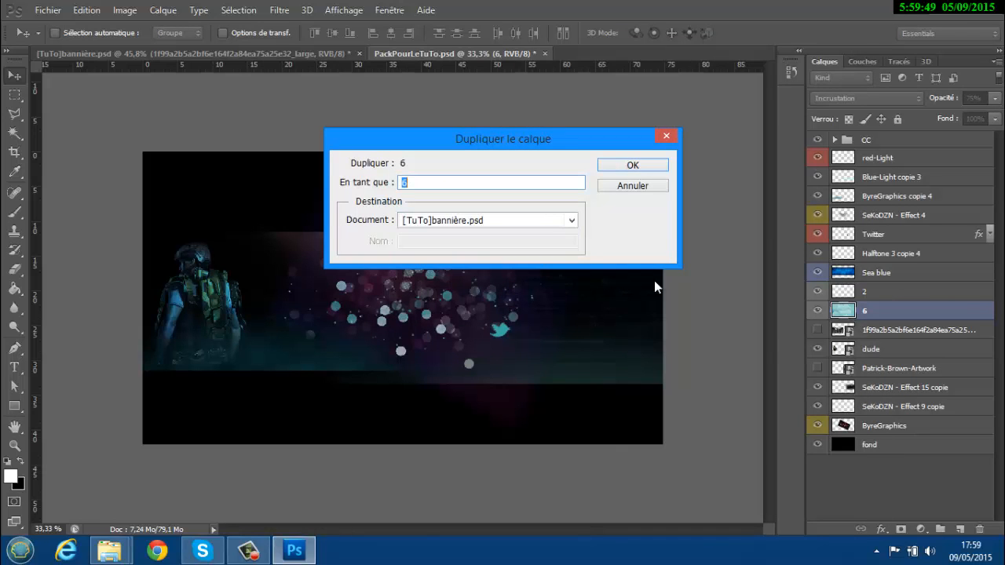
pyautogui.click(632, 165)
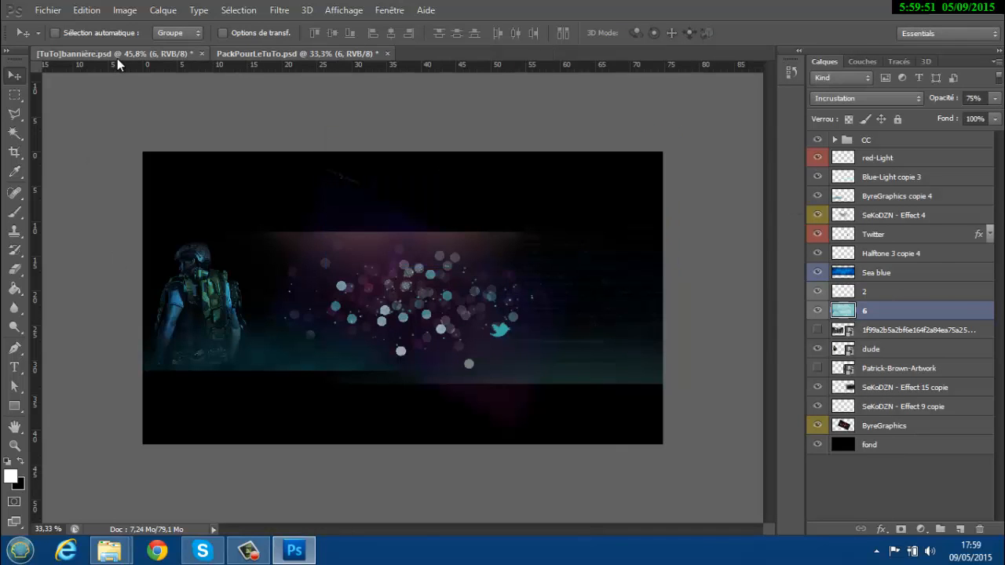
pyautogui.click(117, 55)
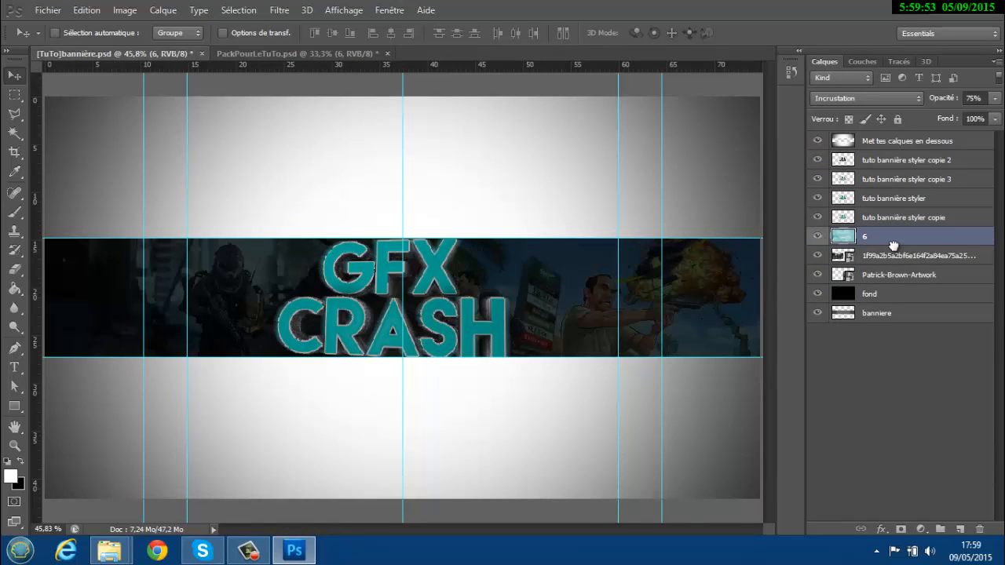
# - Try layer 6 beneath the Patrick-Brown-Artwork layer, return it directly above the soldier image layer and keep it selected
pyautogui.moveTo(893, 246); pyautogui.dragTo(900, 283)
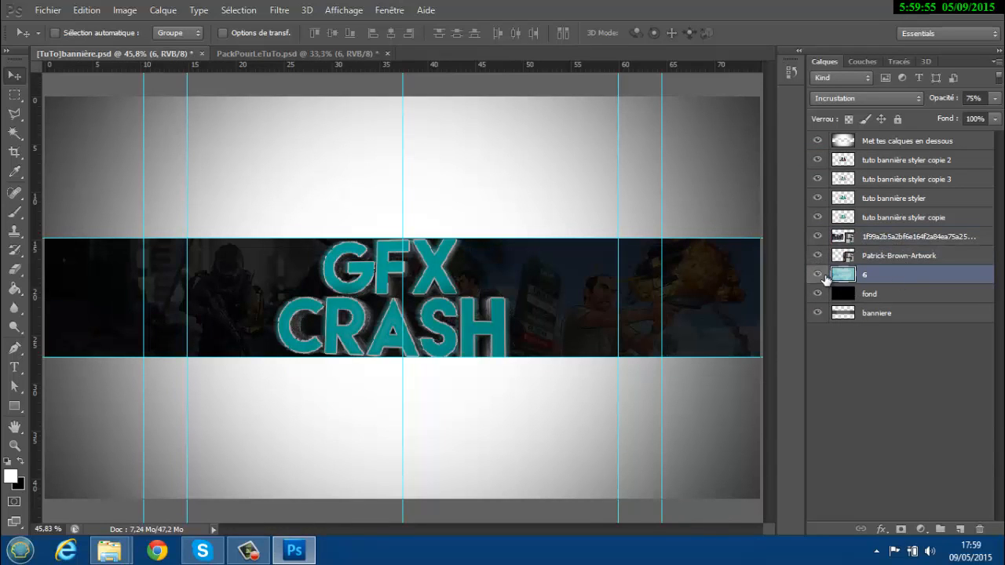
pyautogui.moveTo(824, 279); pyautogui.dragTo(877, 229)
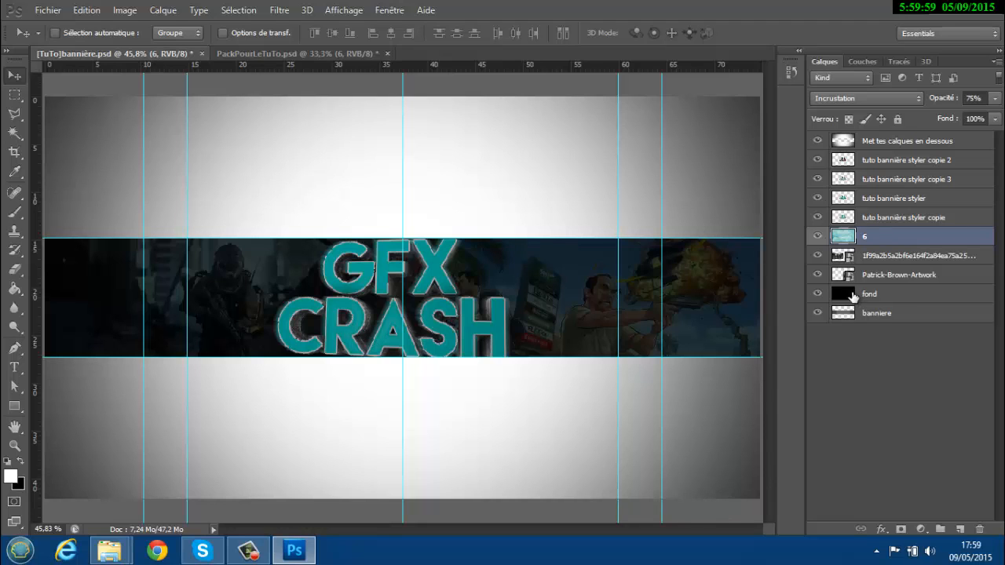
pyautogui.click(880, 257)
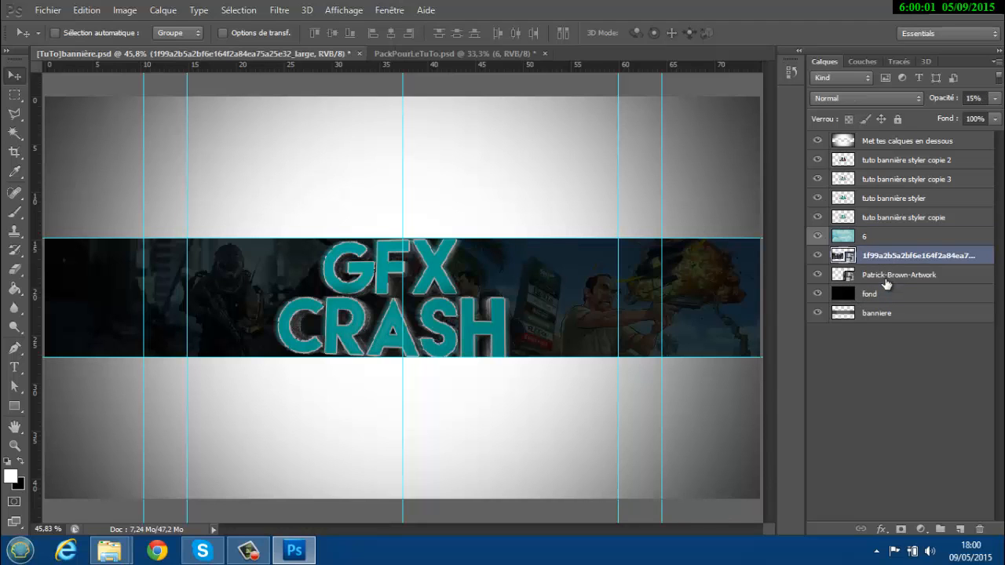
pyautogui.click(885, 278)
pyautogui.click(918, 239)
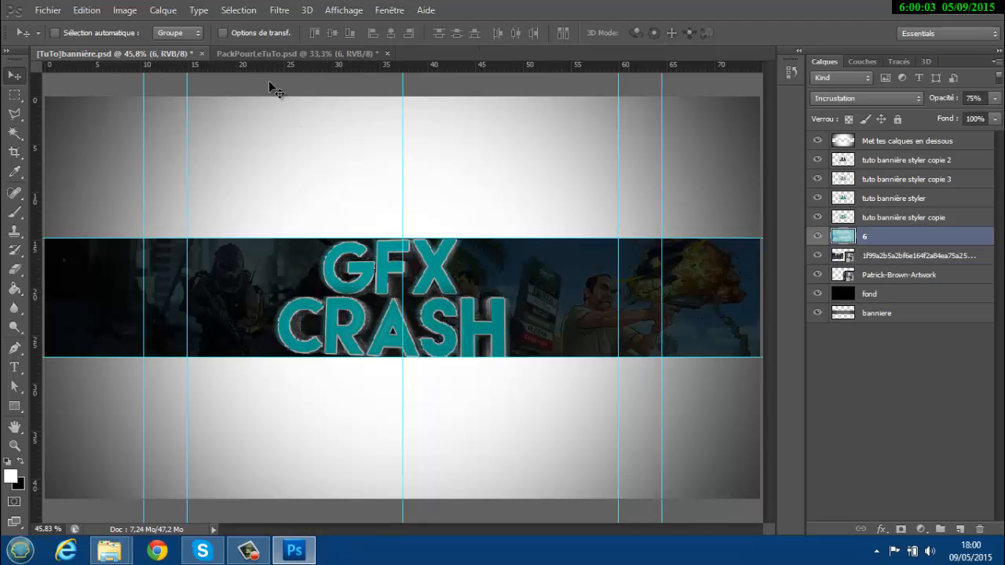
# - Hide layer 6 in the PackPourLeTuTo.psd document
pyautogui.click(312, 54)
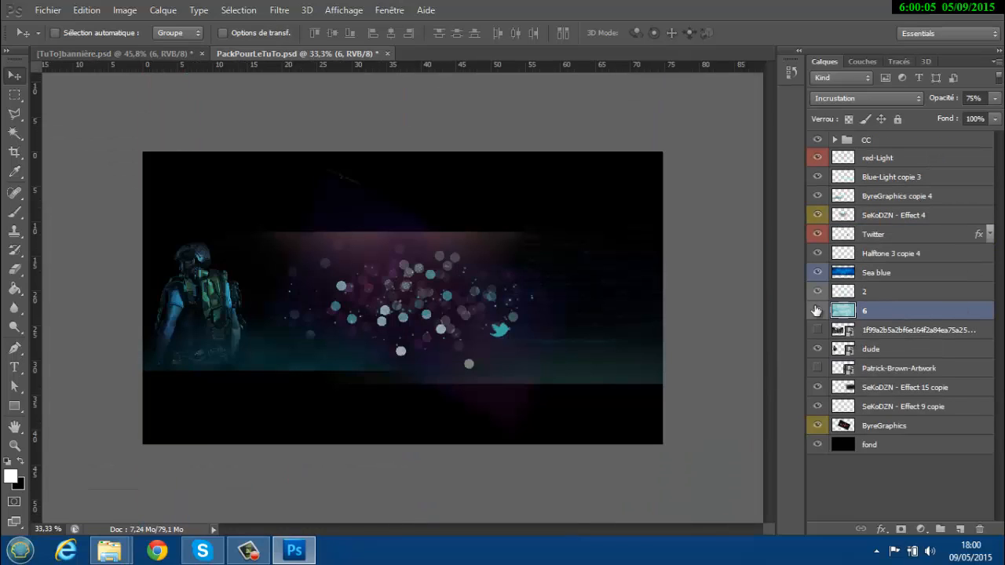
pyautogui.click(816, 310)
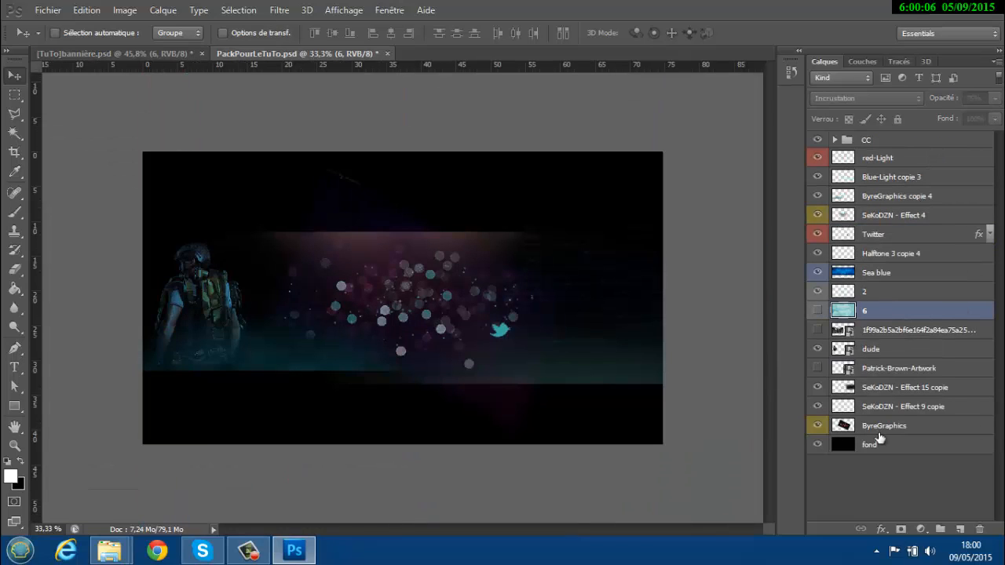
pyautogui.click(870, 355)
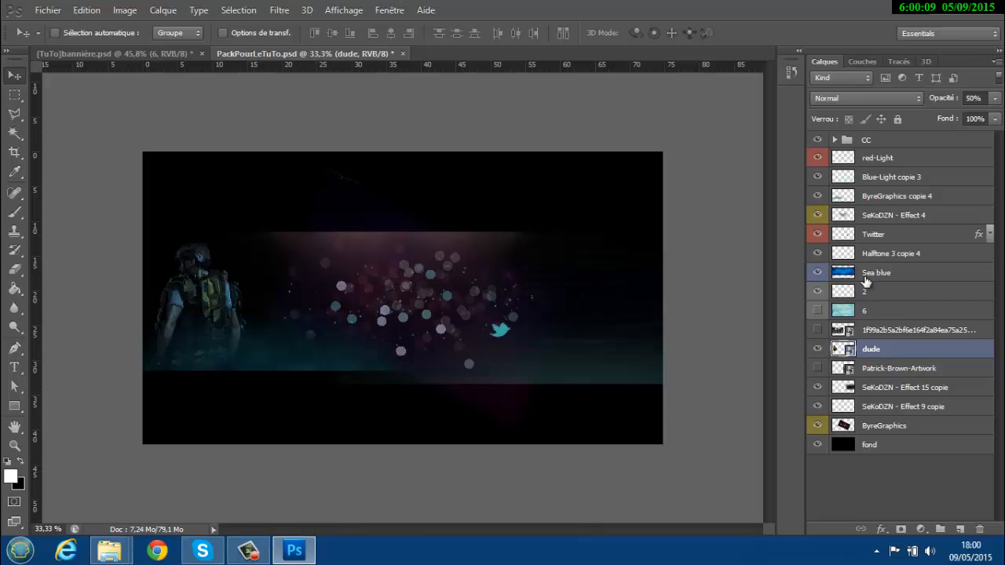
# - Duplicate the Sea blue layer into [TuTo]bannière.psd and return to the banner document
pyautogui.click(871, 273)
pyautogui.rightClick(870, 273)
pyautogui.click(680, 79)
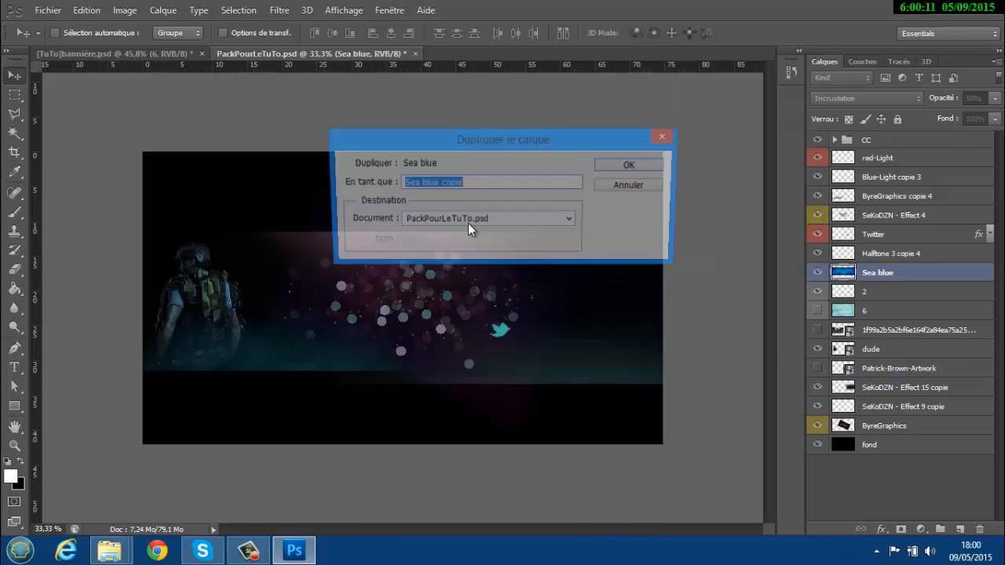
pyautogui.click(466, 222)
pyautogui.click(523, 247)
pyautogui.click(614, 167)
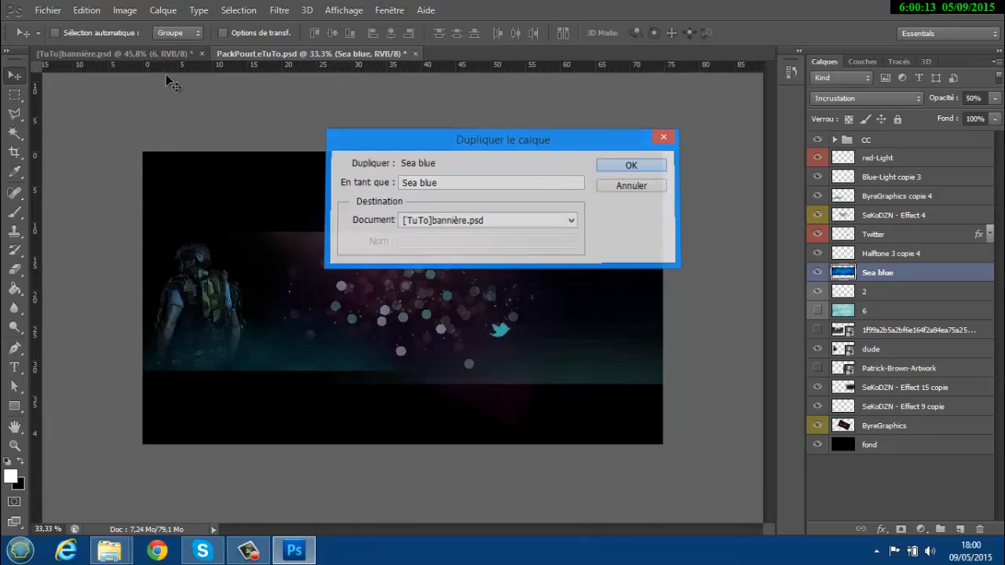
pyautogui.click(137, 50)
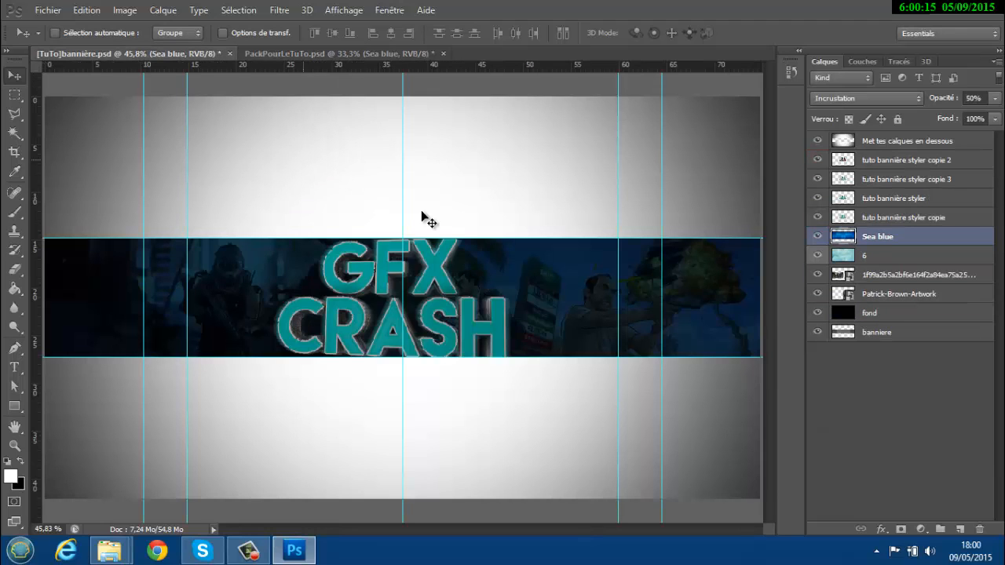
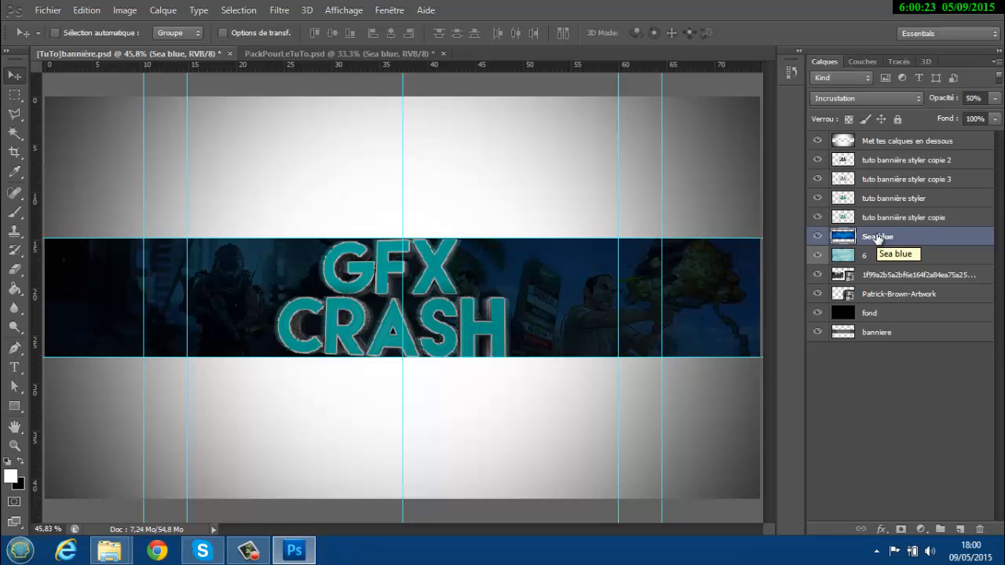
# - Try the Sea blue layer above the title text layers, and put it back beneath them
pyautogui.moveTo(864, 236); pyautogui.dragTo(884, 151)
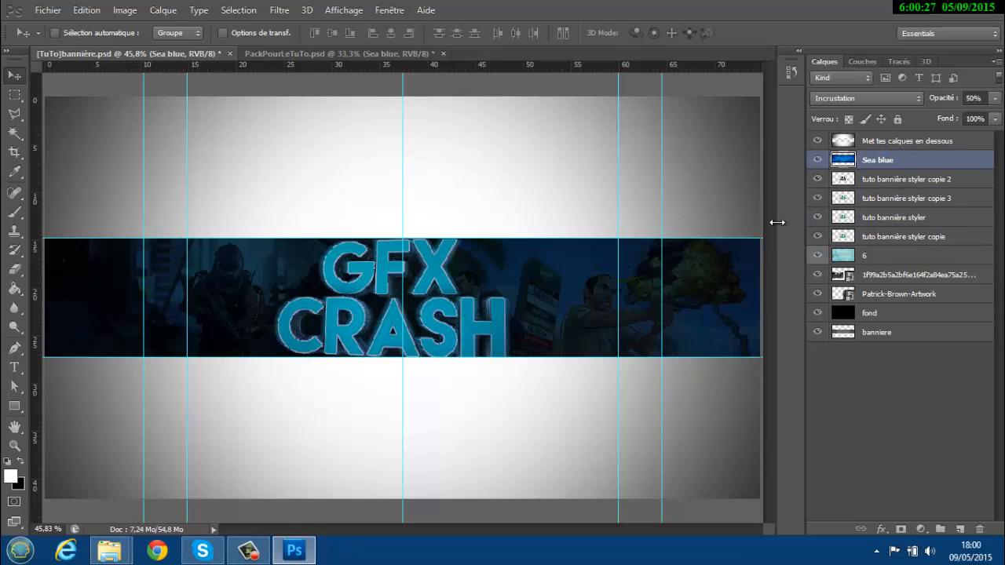
pyautogui.moveTo(880, 160); pyautogui.dragTo(892, 236)
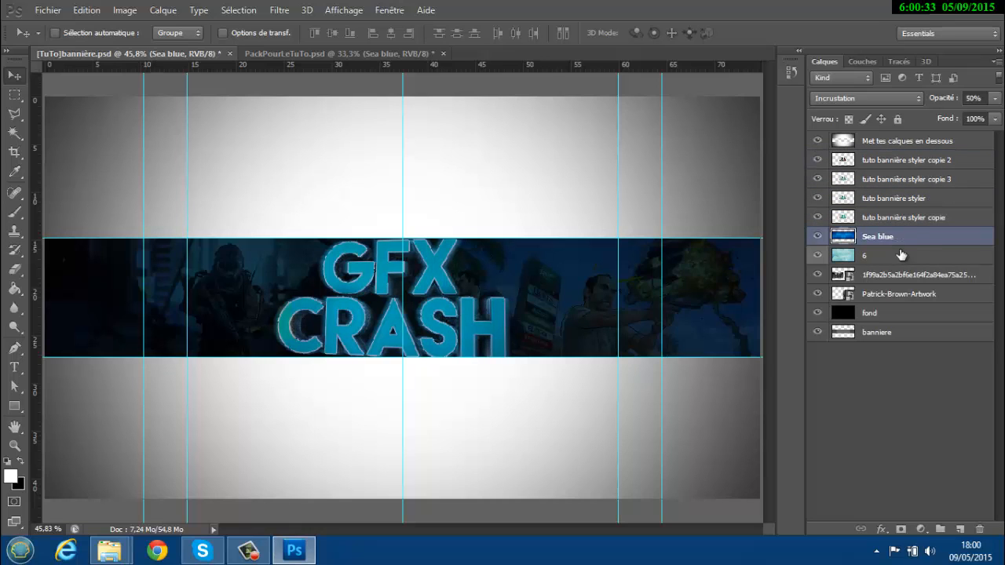
# - Make banniere the active layer in the banner, and hide the Sea blue layer in PackPourLeTuTo.psd
pyautogui.click(942, 340)
pyautogui.click(366, 55)
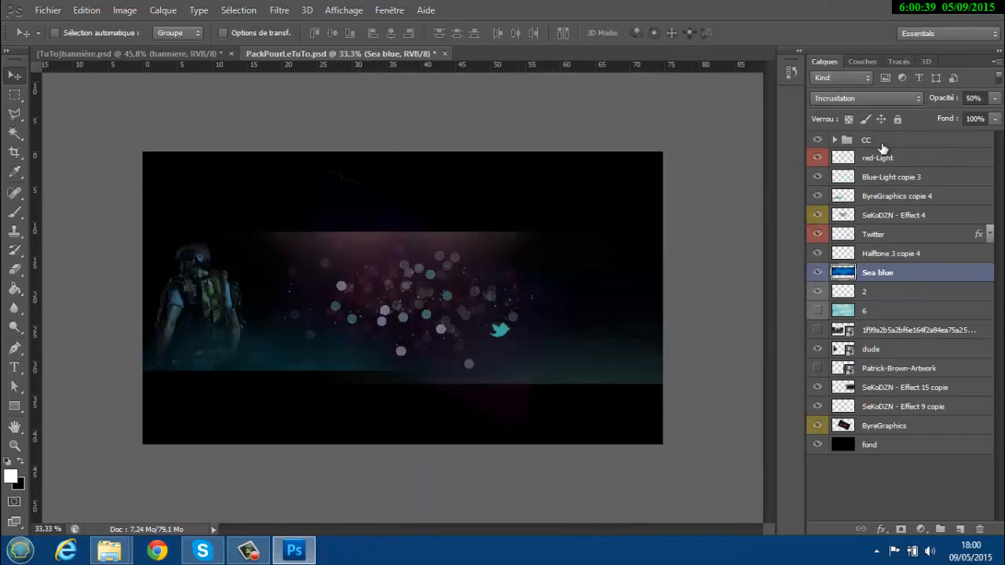
pyautogui.click(816, 273)
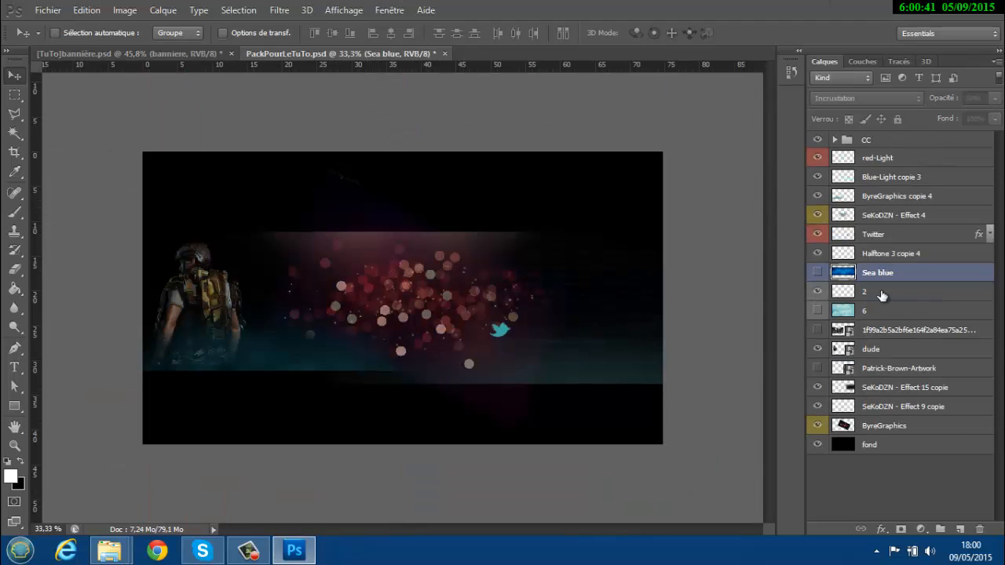
# - Duplicate the red-Light and Blue-Light copie 3 layers together into [TuTo]bannière.psd
pyautogui.click(880, 161)
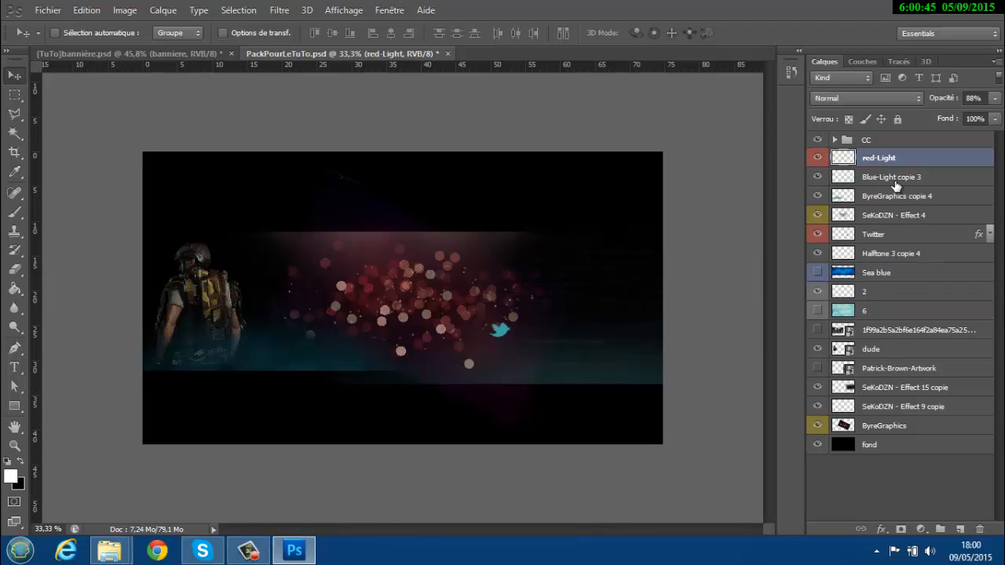
pyautogui.keyDown('shift'); pyautogui.click(896, 179); pyautogui.keyUp('shift')
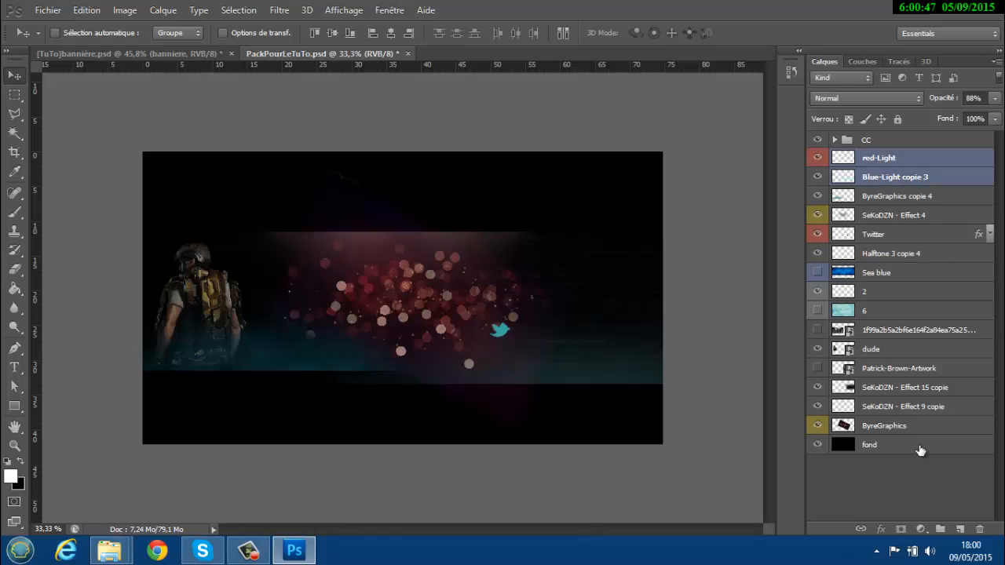
pyautogui.rightClick(889, 168)
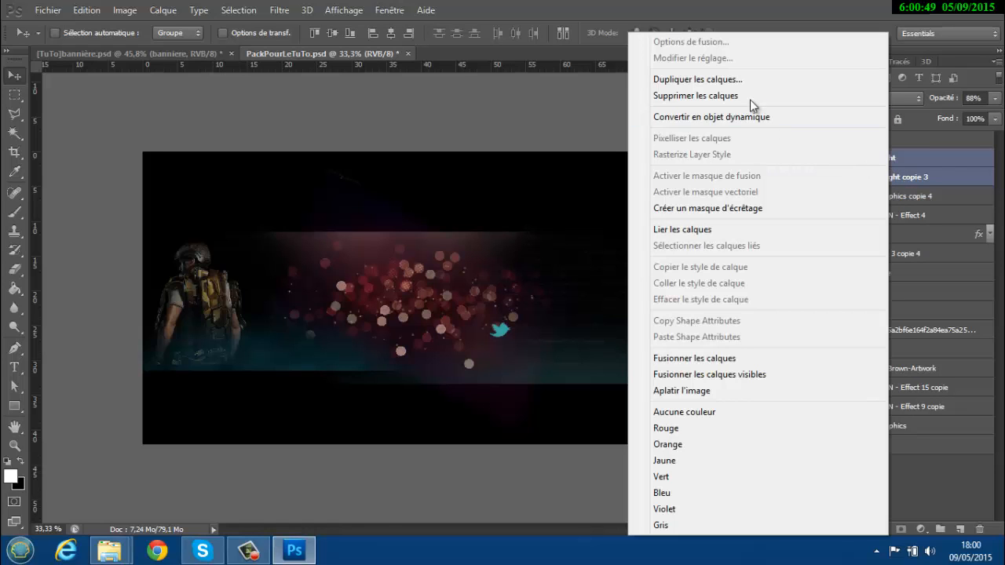
pyautogui.click(730, 81)
pyautogui.click(500, 219)
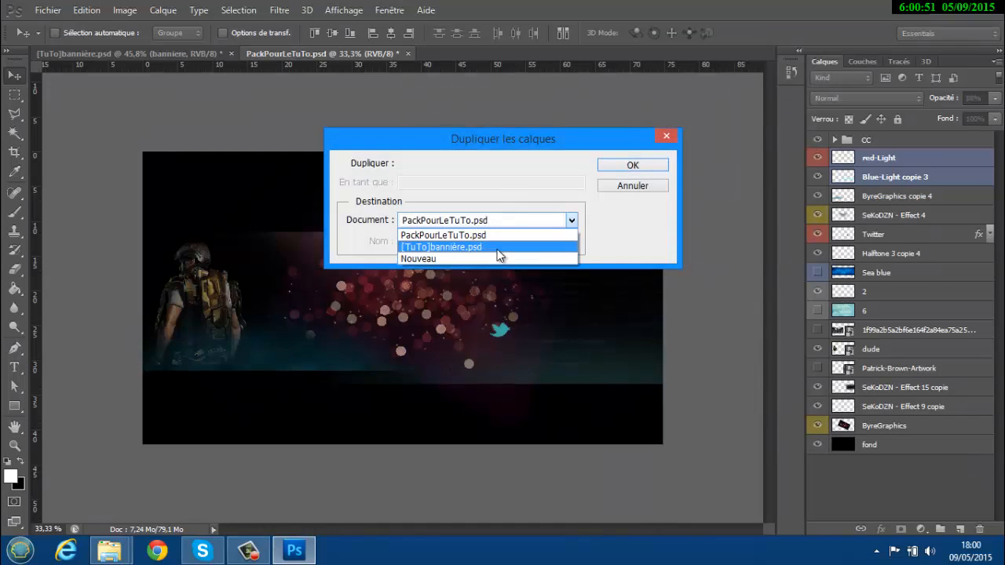
pyautogui.click(497, 248)
pyautogui.click(617, 165)
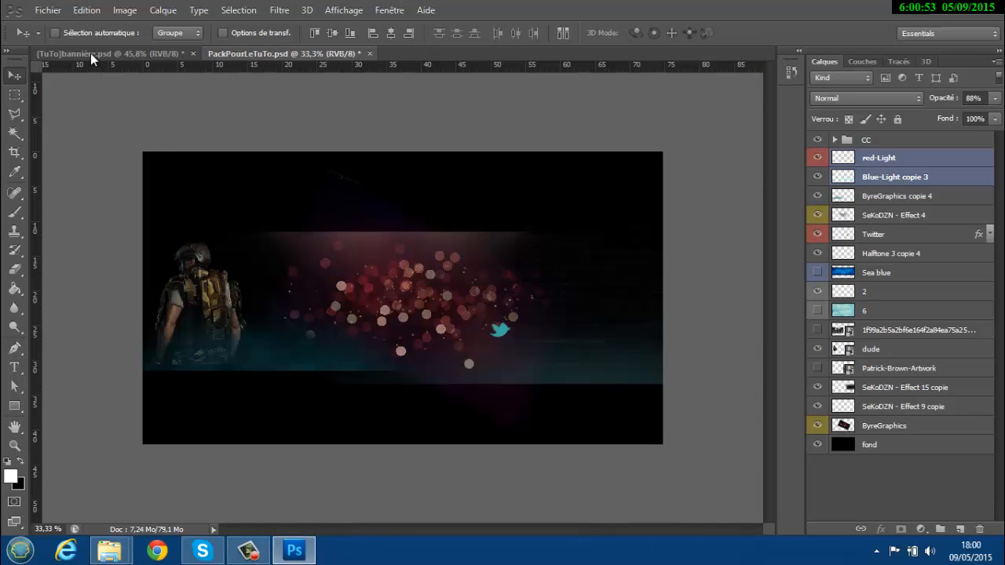
# - Move both light layers in the banner directly beneath the "Met tes calques en dessous" layer and hide them
pyautogui.click(98, 55)
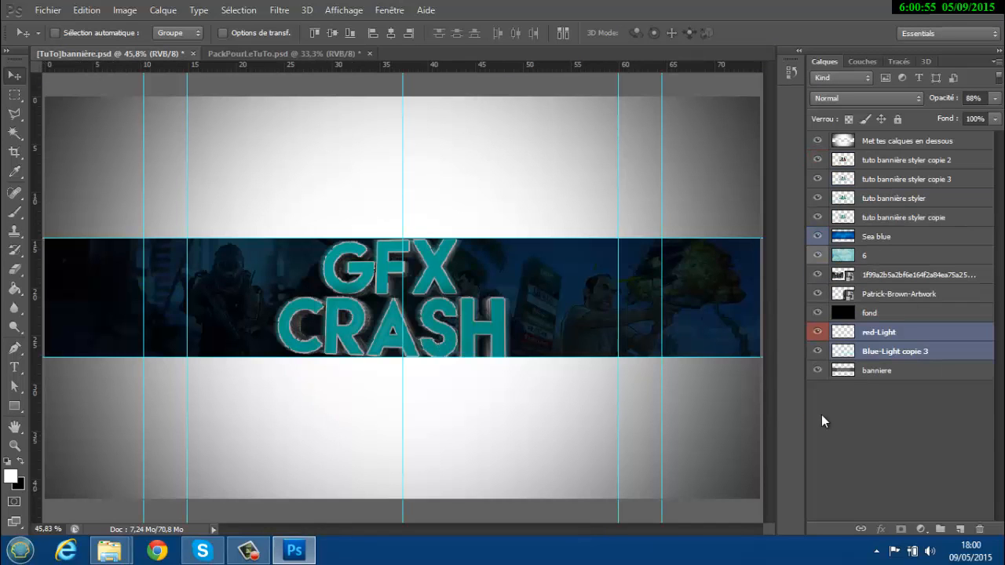
pyautogui.moveTo(876, 339); pyautogui.dragTo(883, 168)
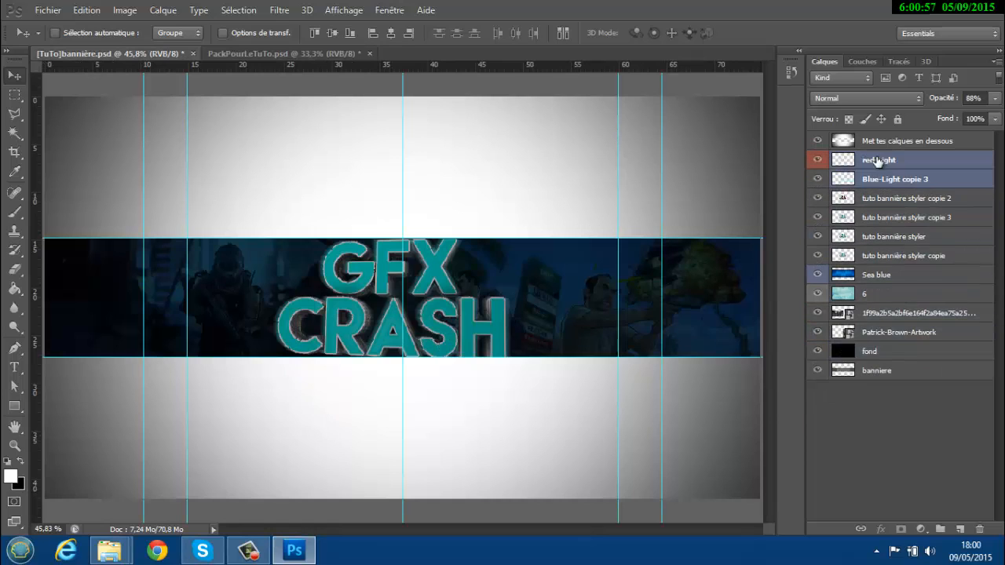
pyautogui.click(883, 168)
pyautogui.click(816, 161)
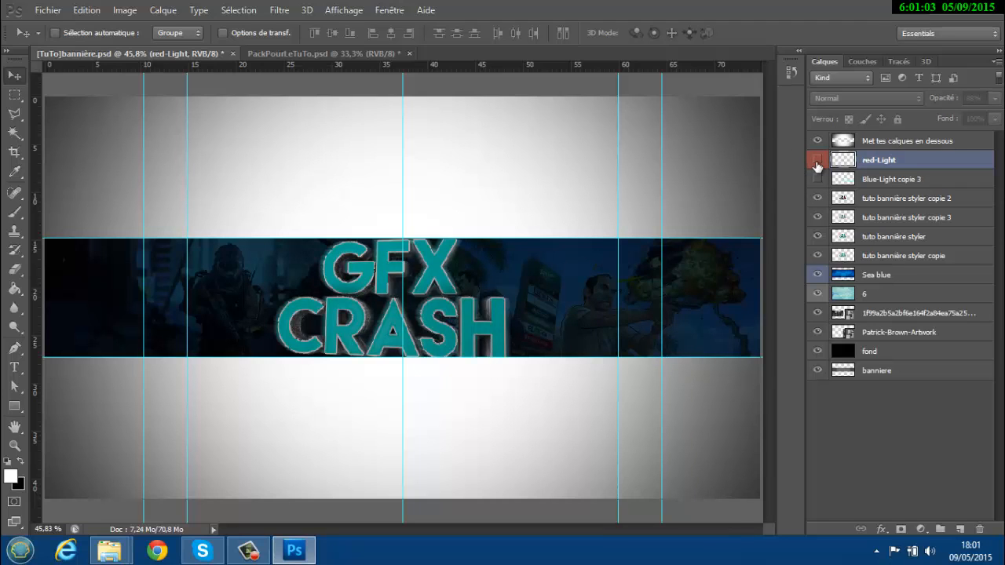
# - Show Blue-Light copie 3 and move it over the banner strip's left half, centred at about X 480 px, Y 610 px
pyautogui.click(864, 181)
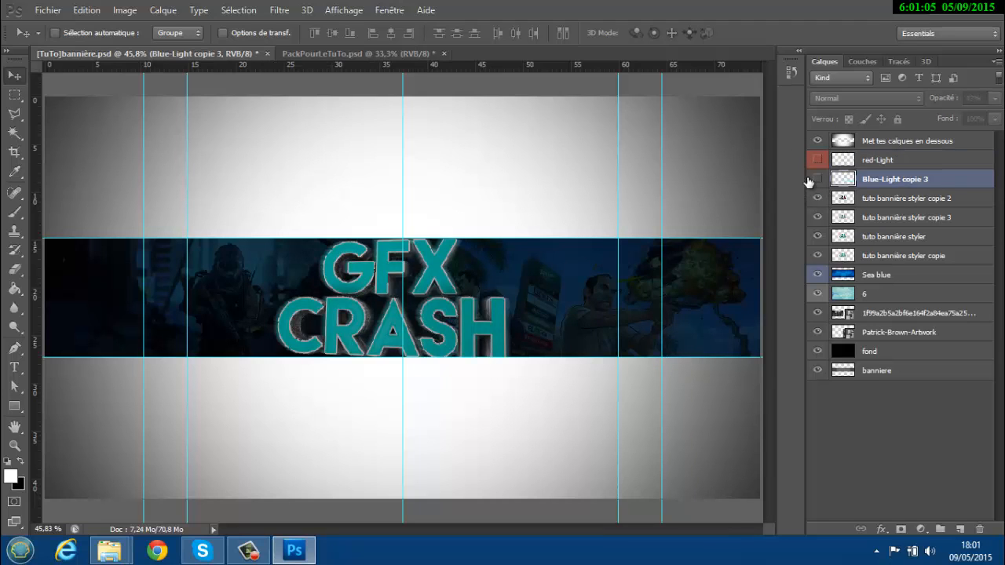
pyautogui.click(816, 180)
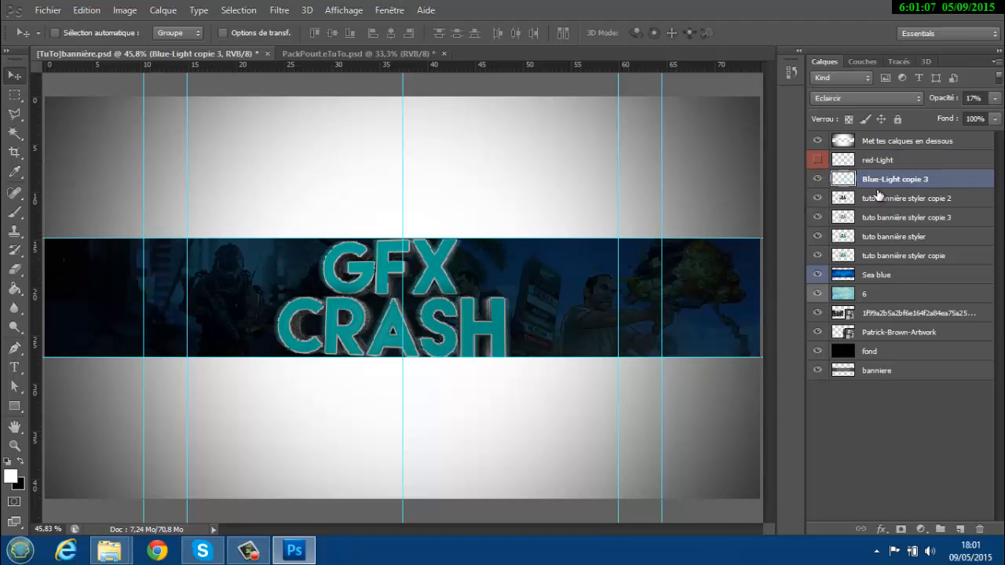
pyautogui.hotkey('ctrl', 't')
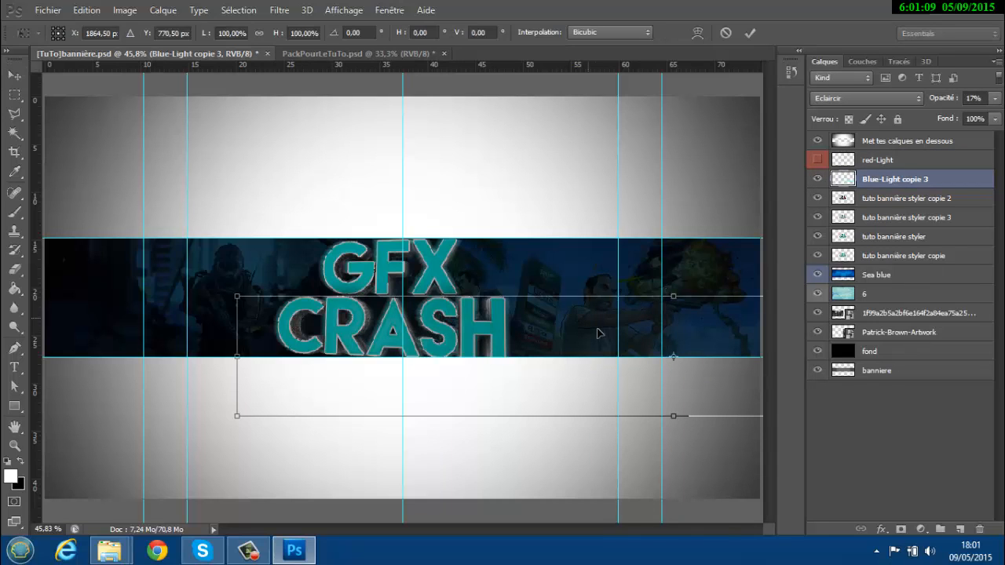
pyautogui.moveTo(601, 332); pyautogui.dragTo(370, 303)
pyautogui.moveTo(573, 312); pyautogui.dragTo(355, 302)
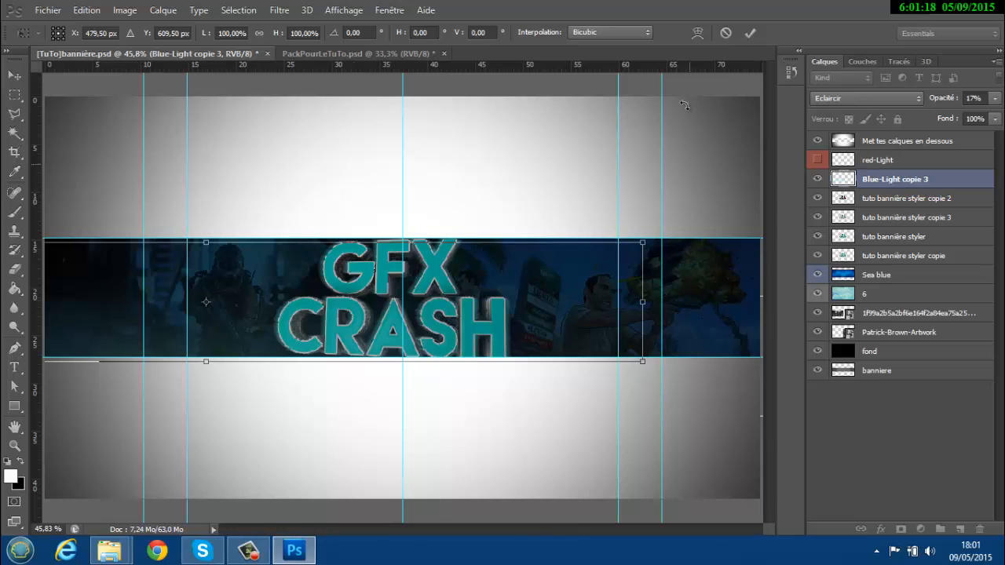
pyautogui.click(749, 32)
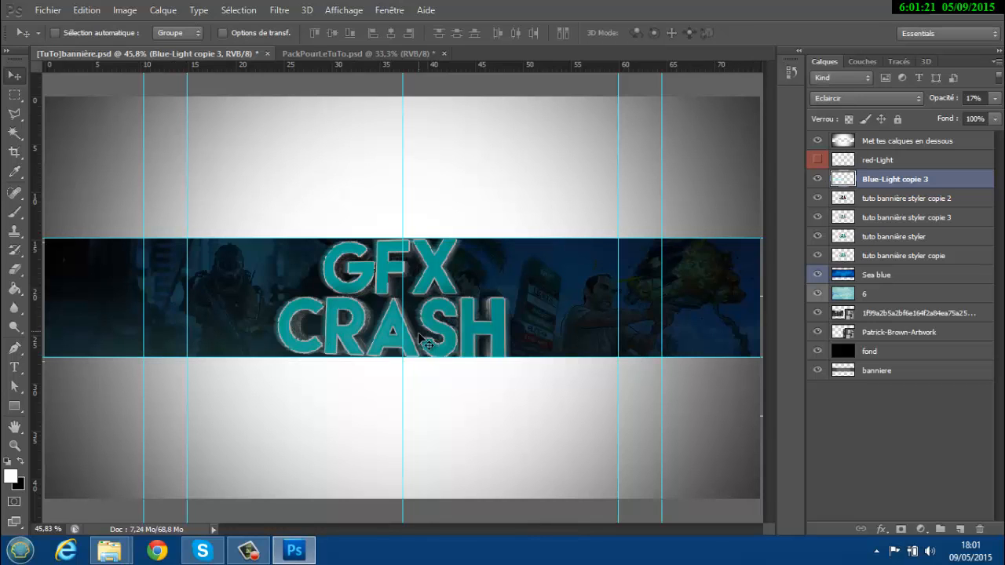
# - Duplicate Blue-Light copie 3, flip the copy horizontally and move it over the banner's right half, at about X 1887 px, Y 610 px
pyautogui.hotkey('ctrl', 'j')
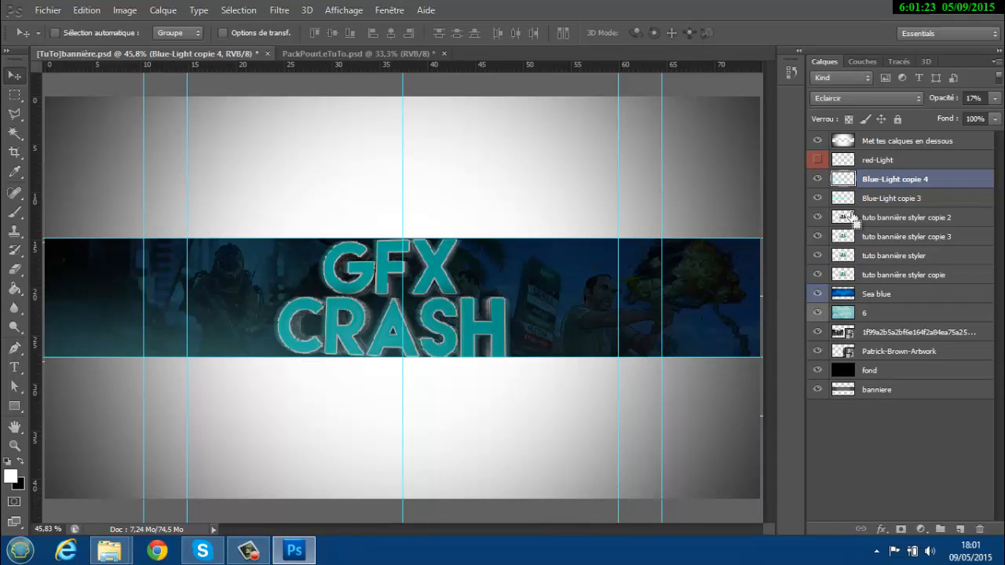
pyautogui.hotkey('ctrl', 't')
pyautogui.rightClick(391, 285)
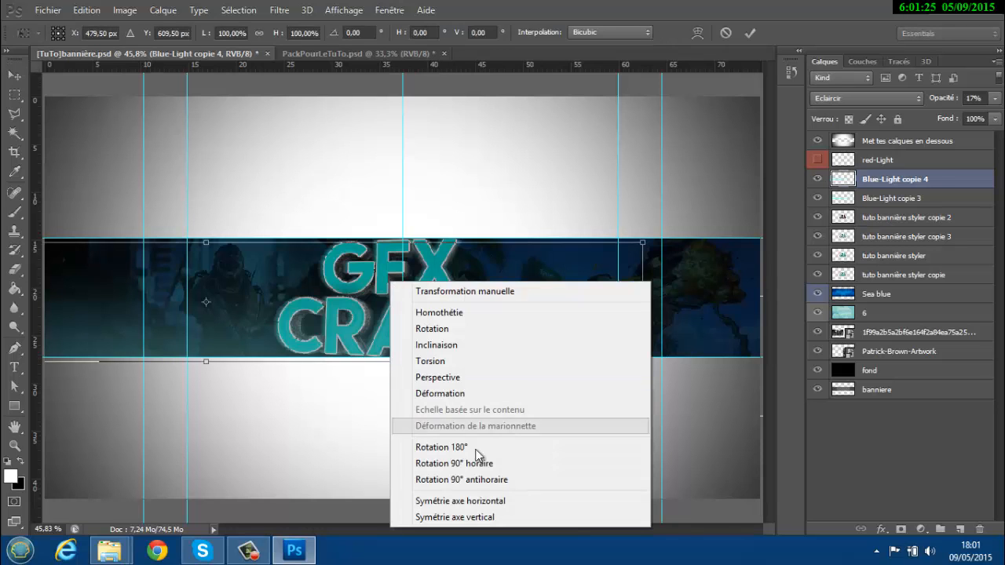
pyautogui.click(467, 499)
pyautogui.moveTo(319, 305); pyautogui.dragTo(795, 309)
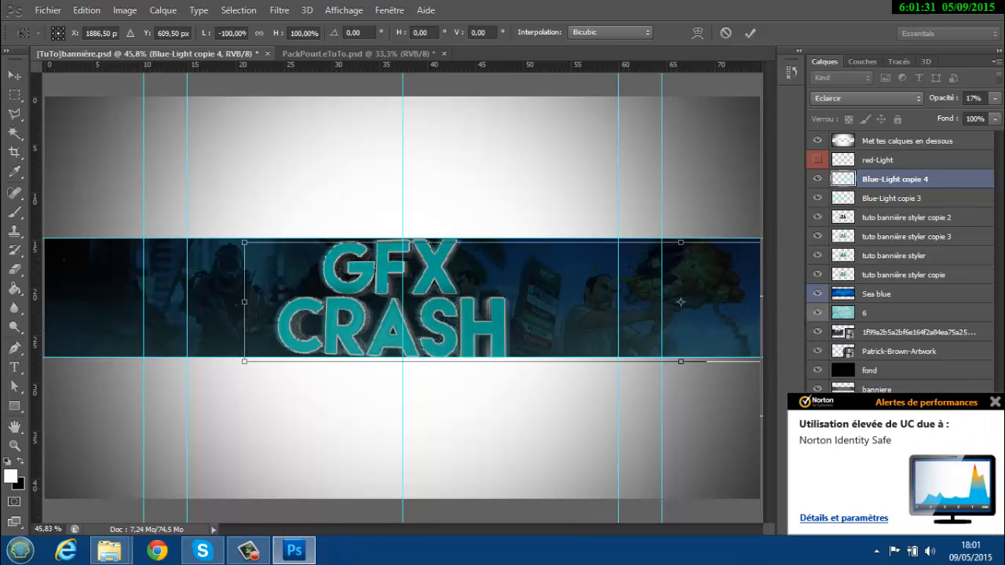
pyautogui.click(995, 402)
pyautogui.click(750, 33)
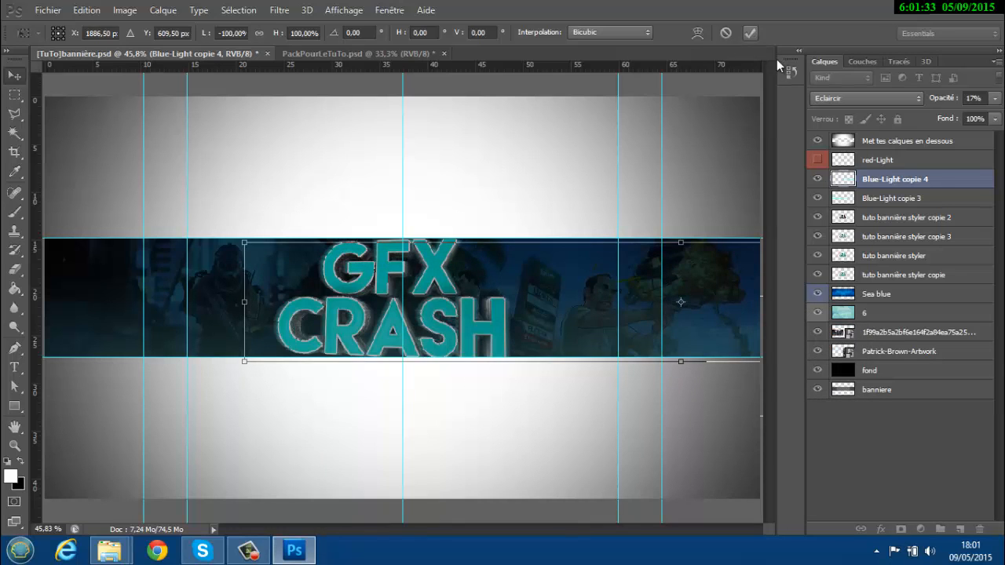
# - Show the red-Light layer and centre it over the GFX CRASH title at about X 1059 px, Y 631 px
pyautogui.click(855, 165)
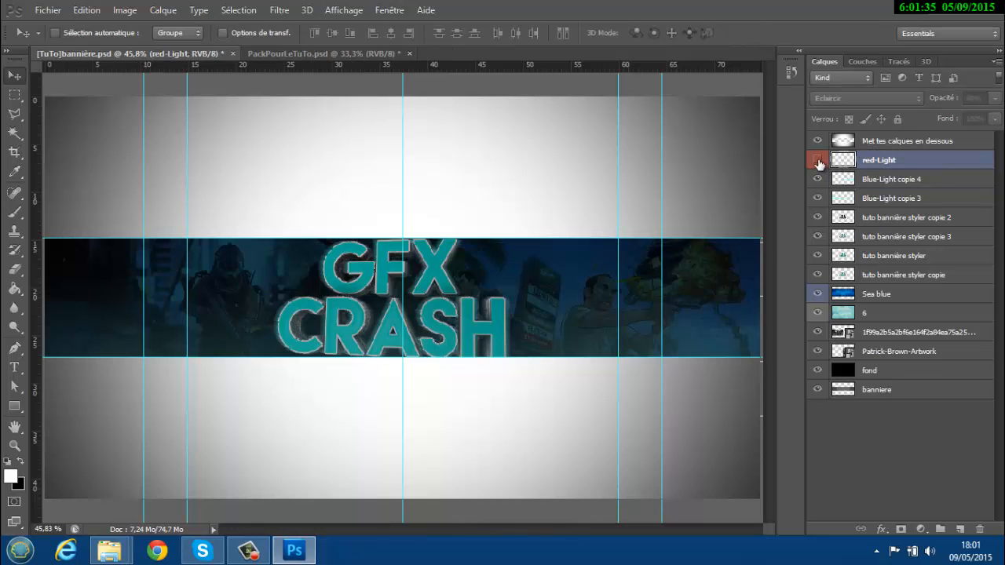
pyautogui.click(818, 161)
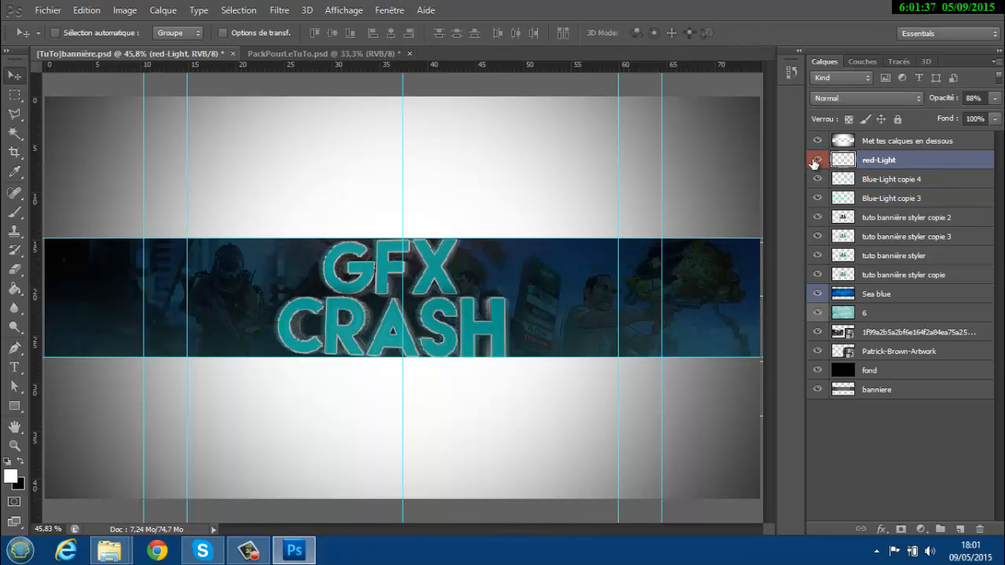
pyautogui.hotkey('ctrl', 't')
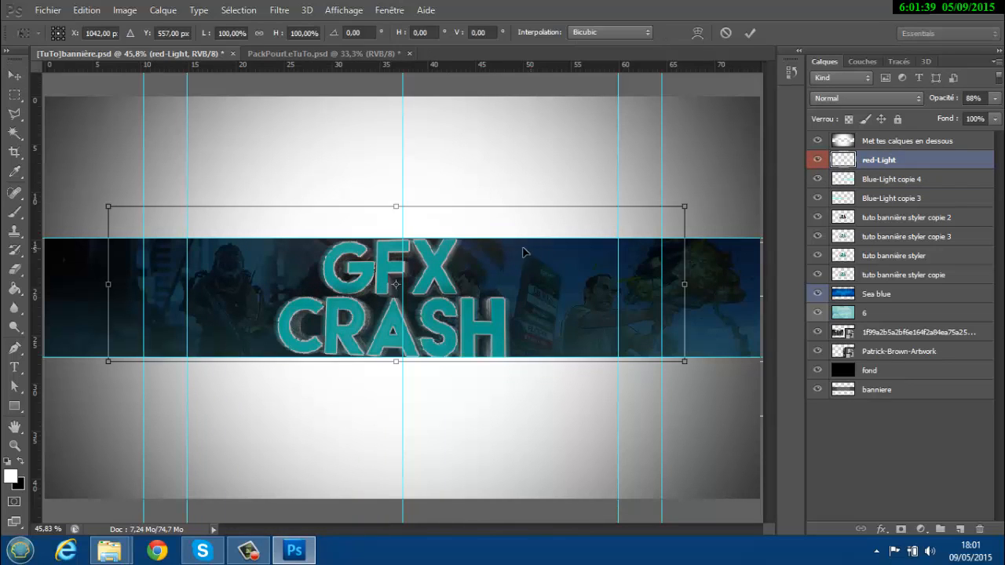
pyautogui.moveTo(524, 252); pyautogui.dragTo(533, 279)
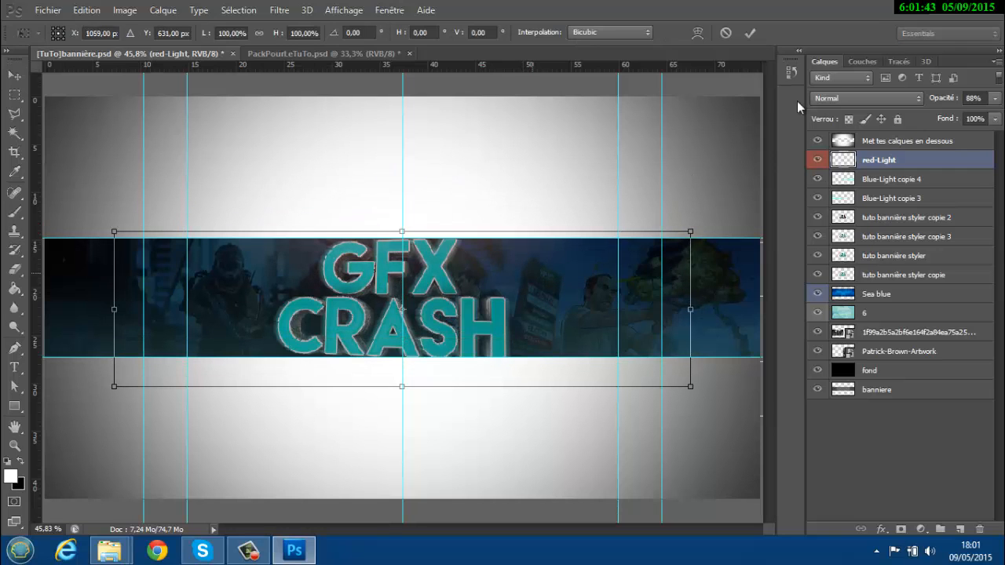
pyautogui.click(756, 30)
# - Duplicate the red-Light layer and move the copy over the banner's left end, at about X 292 px, Y 544 px
pyautogui.hotkey('ctrl', 'j')
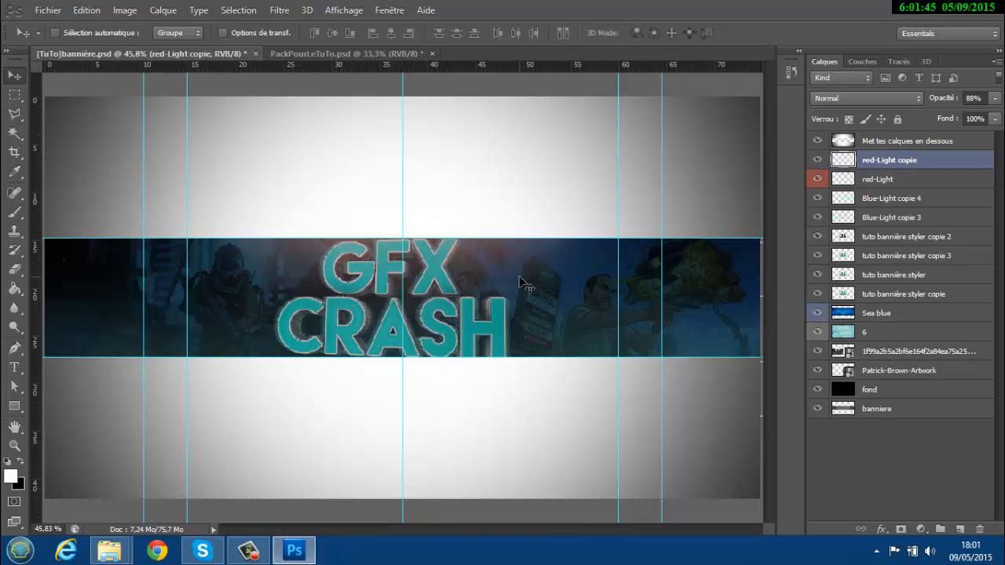
pyautogui.hotkey('ctrl', 't')
pyautogui.moveTo(494, 292); pyautogui.dragTo(244, 263)
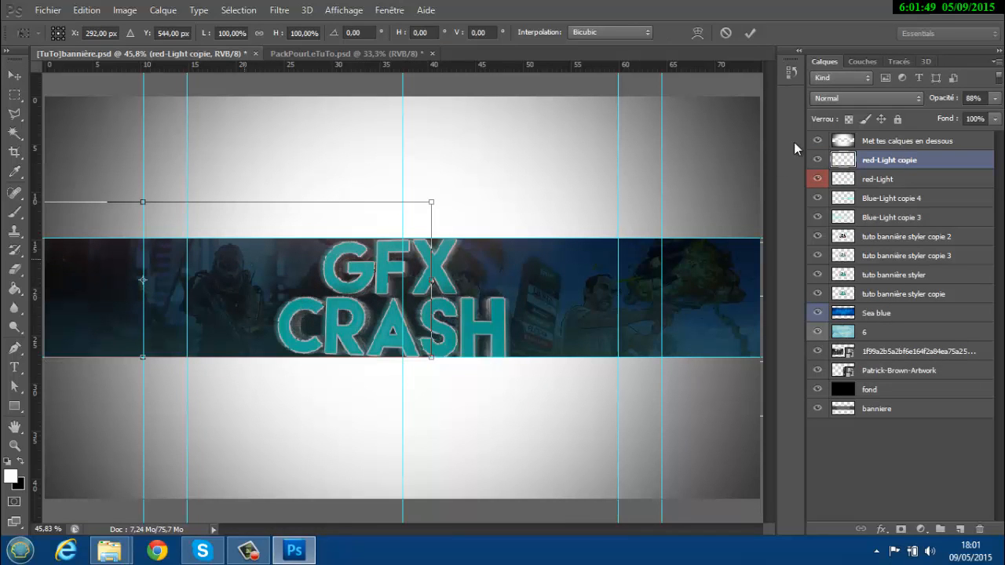
pyautogui.press('Return')
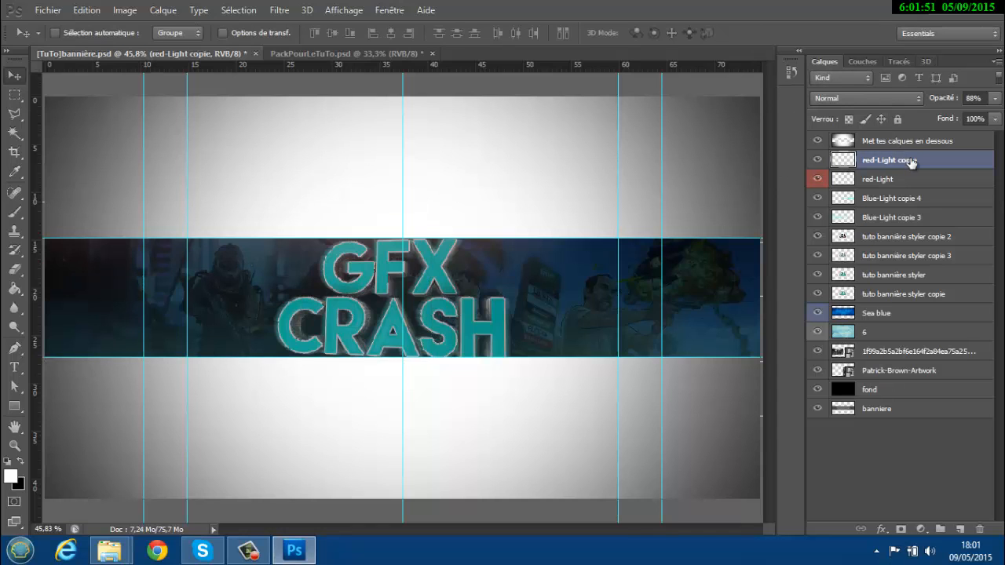
# - Duplicate red-Light copie, flip the copy horizontally and move it over the banner's right half, at about X 1736 px, Y 597 px
pyautogui.hotkey('ctrl', 'j')
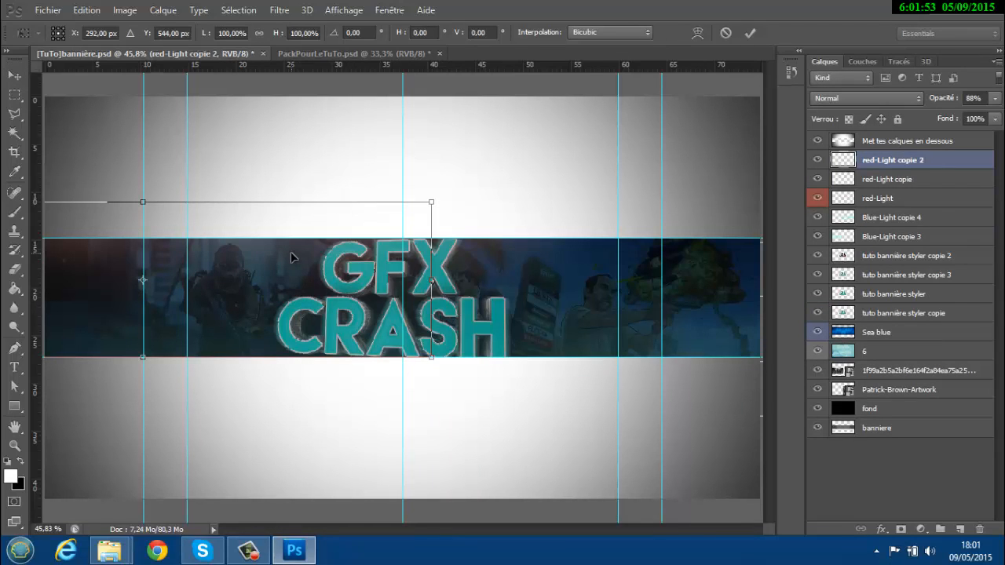
pyautogui.rightClick(292, 255)
pyautogui.click(332, 473)
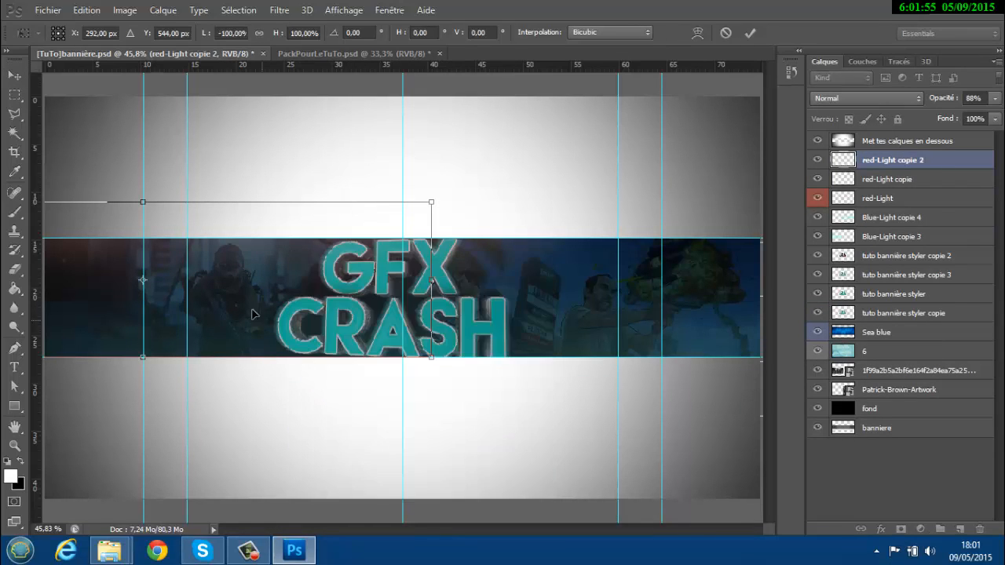
pyautogui.moveTo(312, 264); pyautogui.dragTo(714, 280)
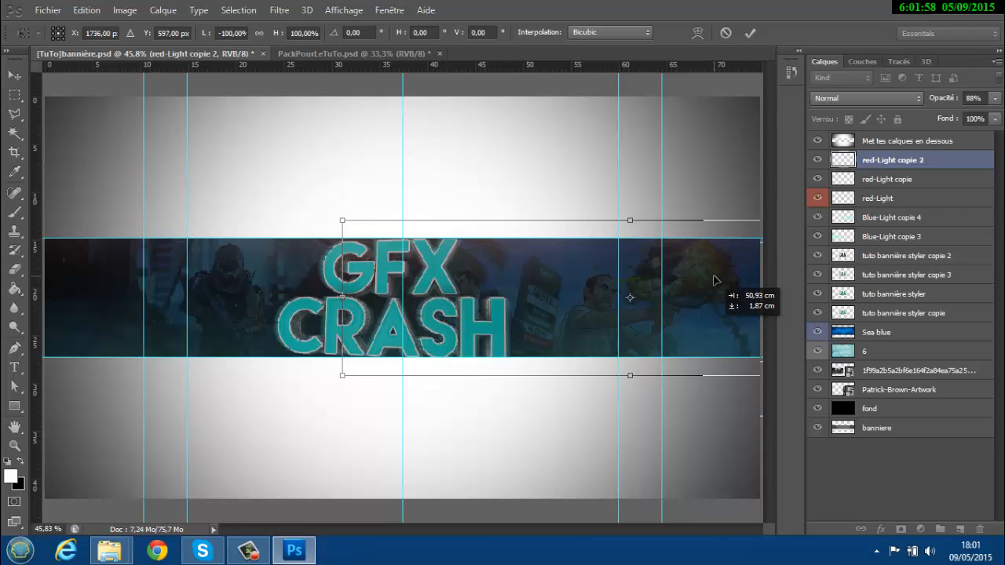
pyautogui.click(751, 33)
# - Save the banner document, then hide the red-Light and Blue-Light copie 3 layers in PackPourLeTuTo.psd
pyautogui.click(48, 10)
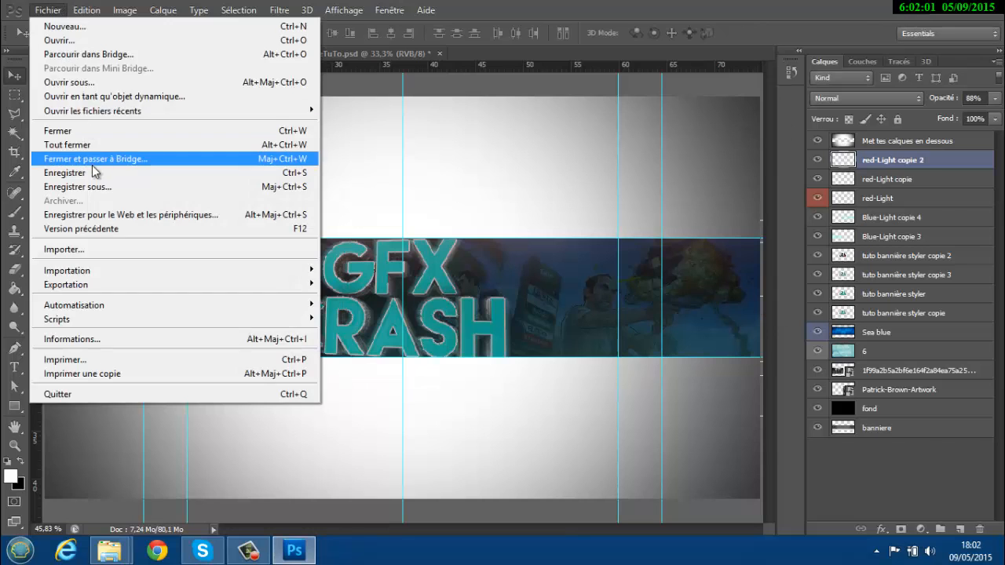
pyautogui.click(65, 172)
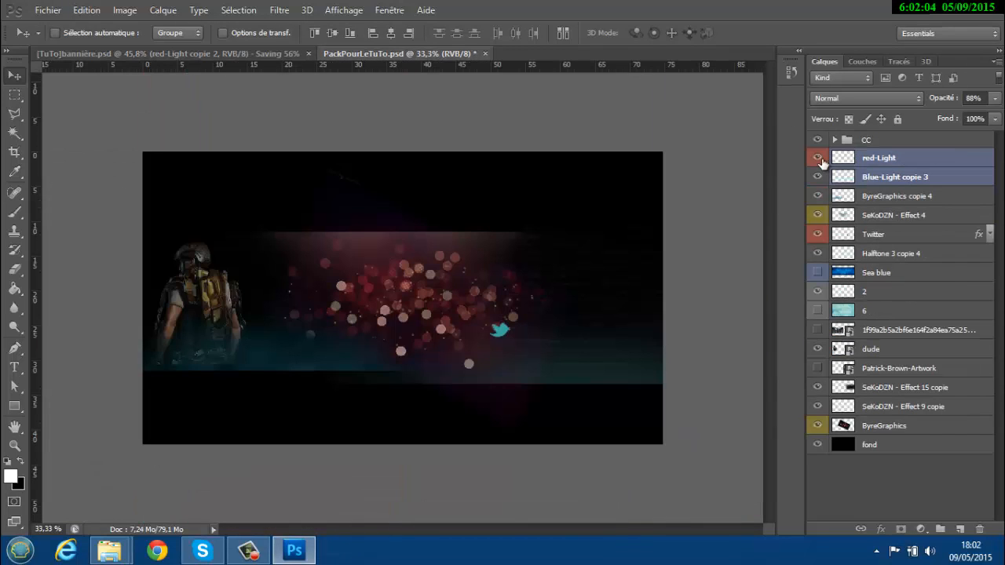
pyautogui.moveTo(821, 161); pyautogui.dragTo(817, 177)
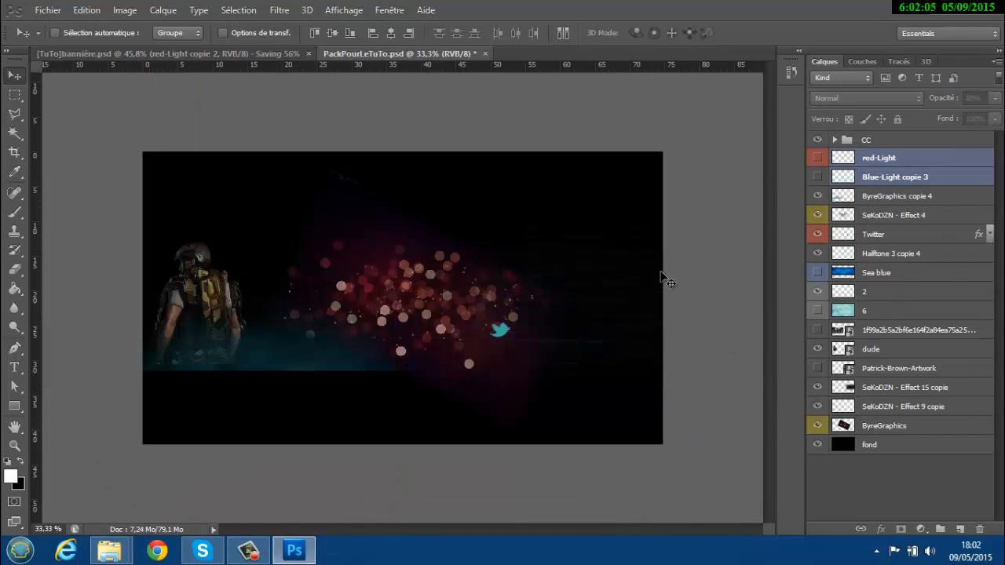
# - Duplicate the pack's ByreGraphics copie 4 layer into [TuTo]bannière.psd
pyautogui.click(881, 198)
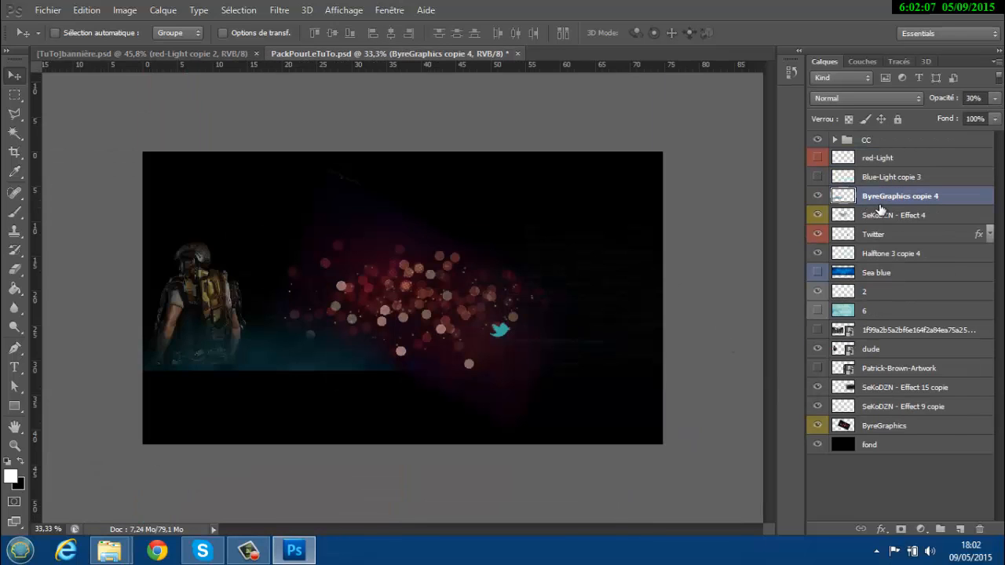
pyautogui.rightClick(887, 198)
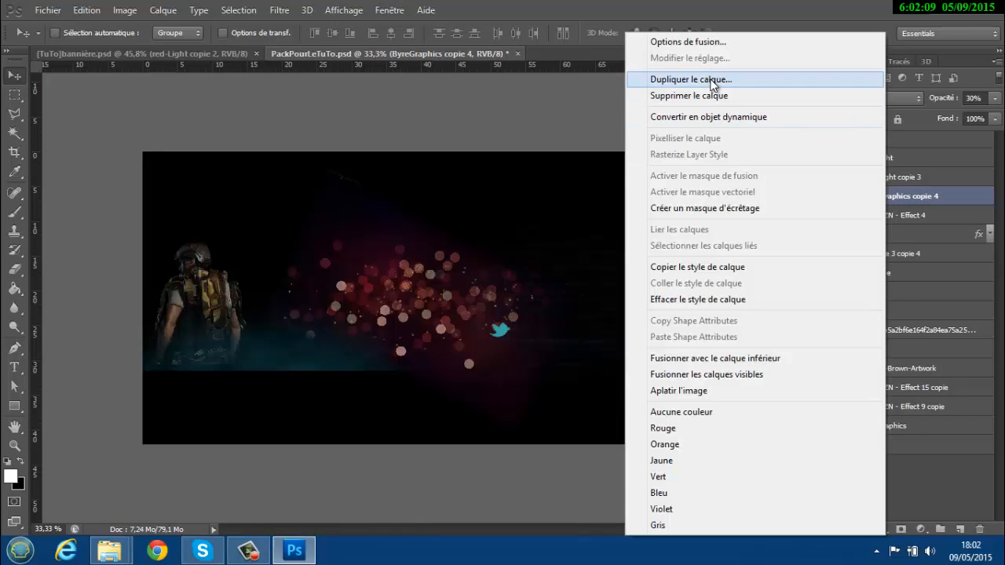
pyautogui.click(709, 78)
pyautogui.click(491, 220)
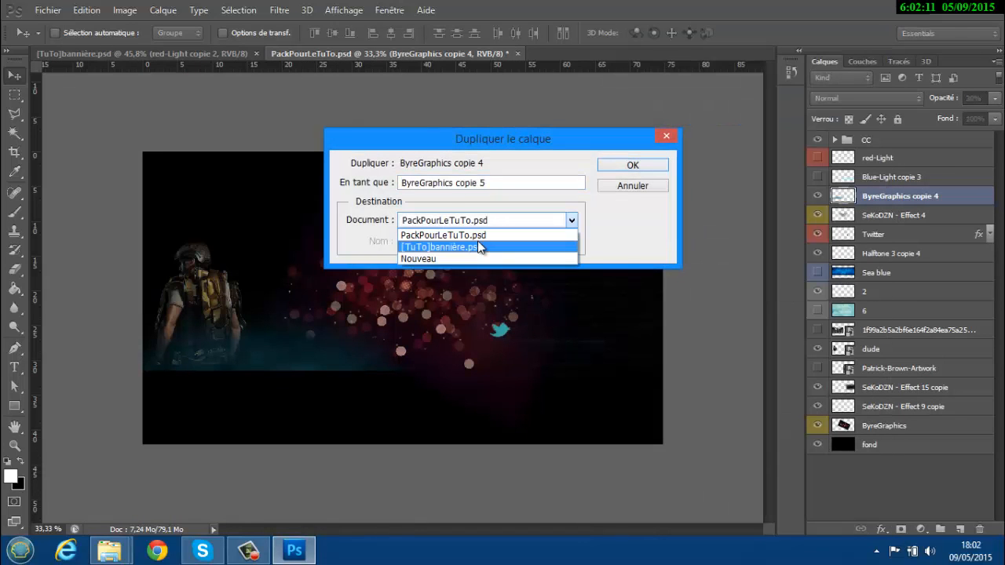
pyautogui.click(477, 240)
pyautogui.click(617, 163)
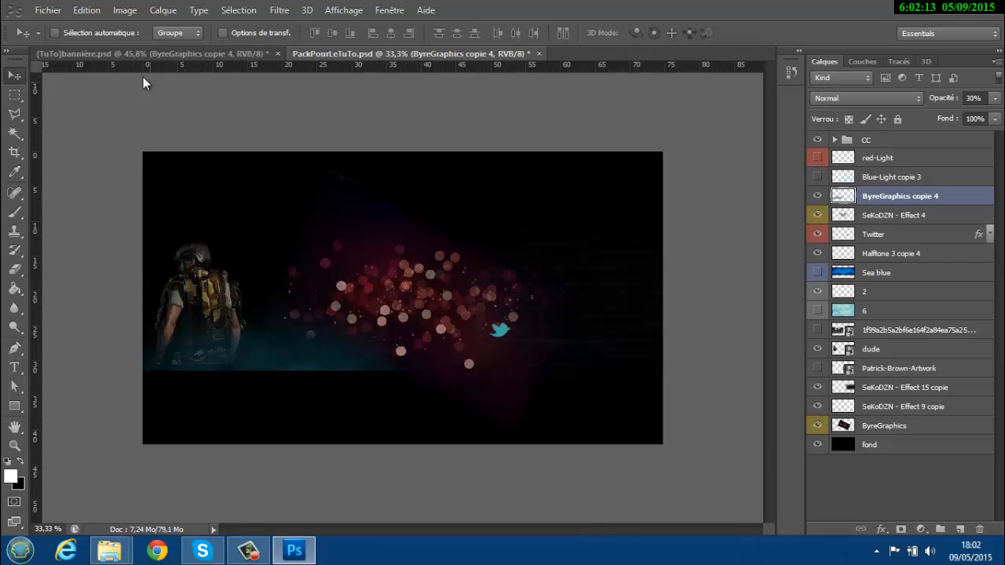
# - In [TuTo]bannière.psd, move ByreGraphics copie 4 over the GFX CRASH title, centred at about X 1028 px, Y 632 px
pyautogui.click(128, 52)
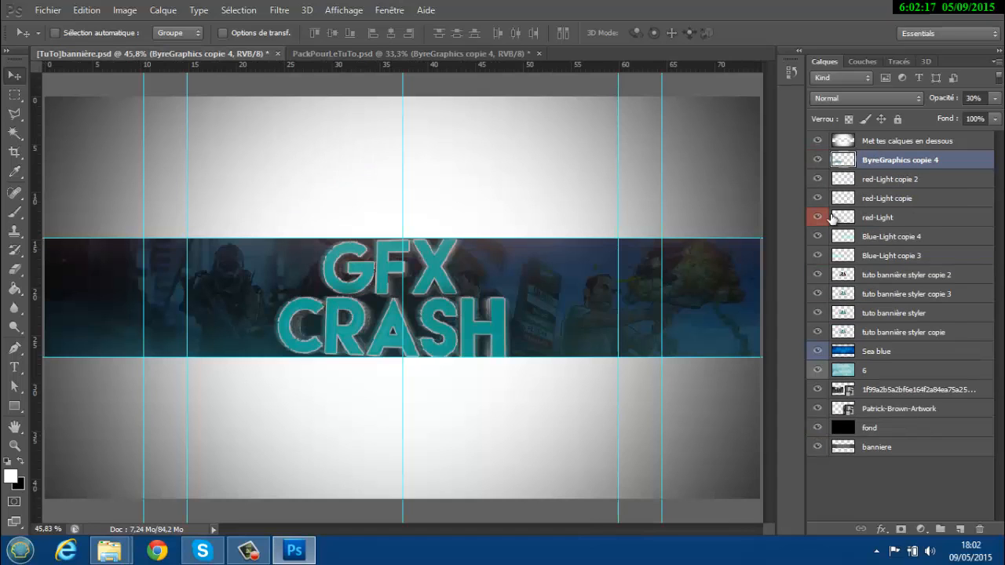
pyautogui.hotkey('ctrl', 't')
pyautogui.moveTo(321, 334); pyautogui.dragTo(499, 324)
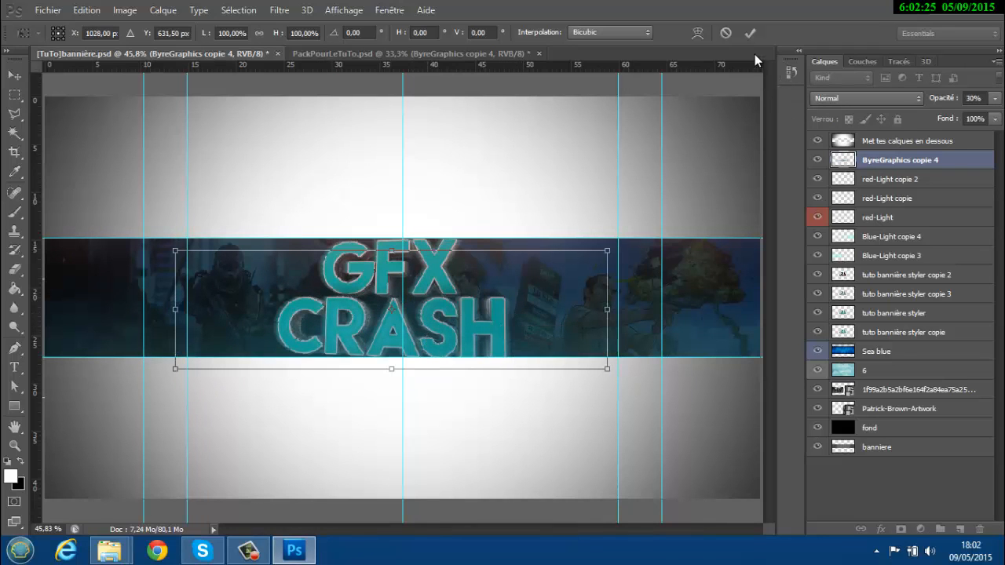
pyautogui.click(750, 33)
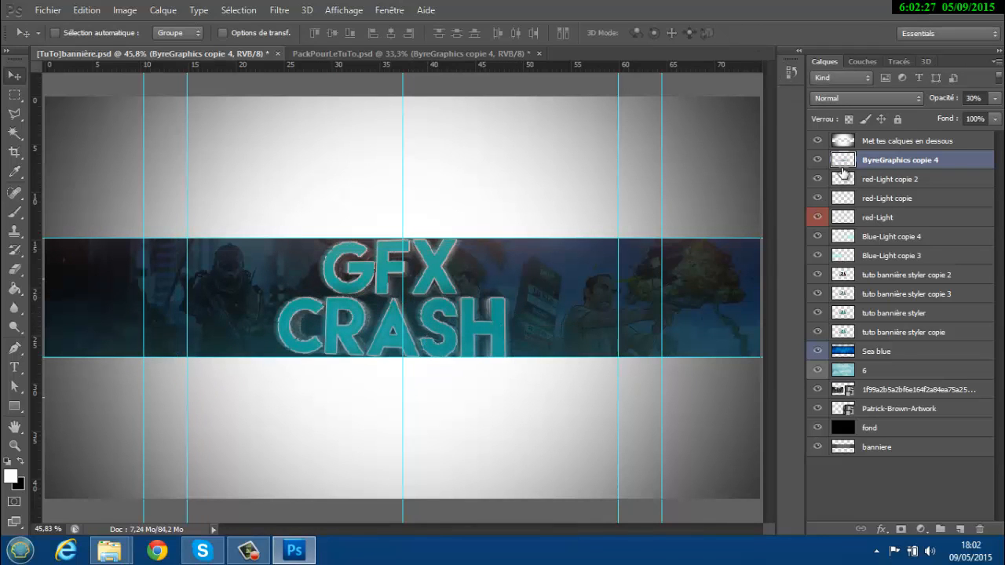
# - Duplicate ByreGraphics copie 4 and move the copy over the banner's left half, at about X 390 px, Y 686 px
pyautogui.hotkey('ctrl', 'j')
pyautogui.hotkey('ctrl', 't')
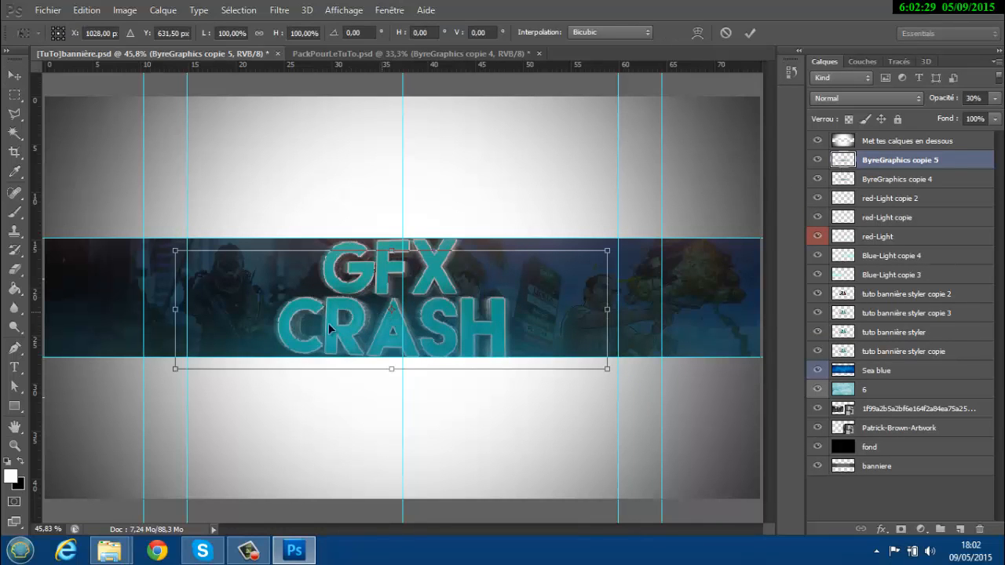
pyautogui.moveTo(329, 323); pyautogui.dragTo(162, 336)
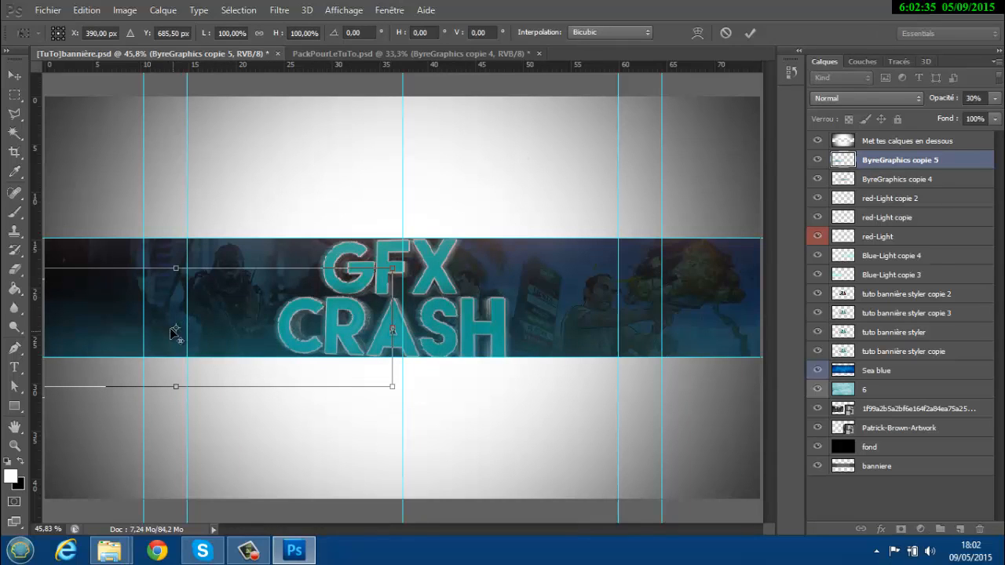
pyautogui.click(753, 33)
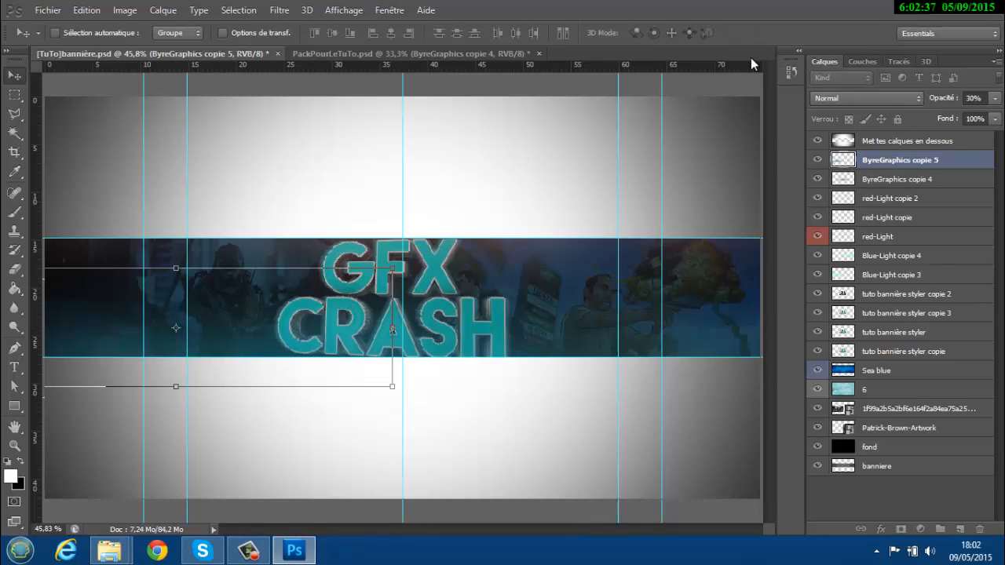
# - Duplicate ByreGraphics copie 5, flip the copy horizontally and move it over the banner's right half, at about X 1887 px, Y 686 px
pyautogui.hotkey('ctrl', 'j')
pyautogui.hotkey('ctrl', 't')
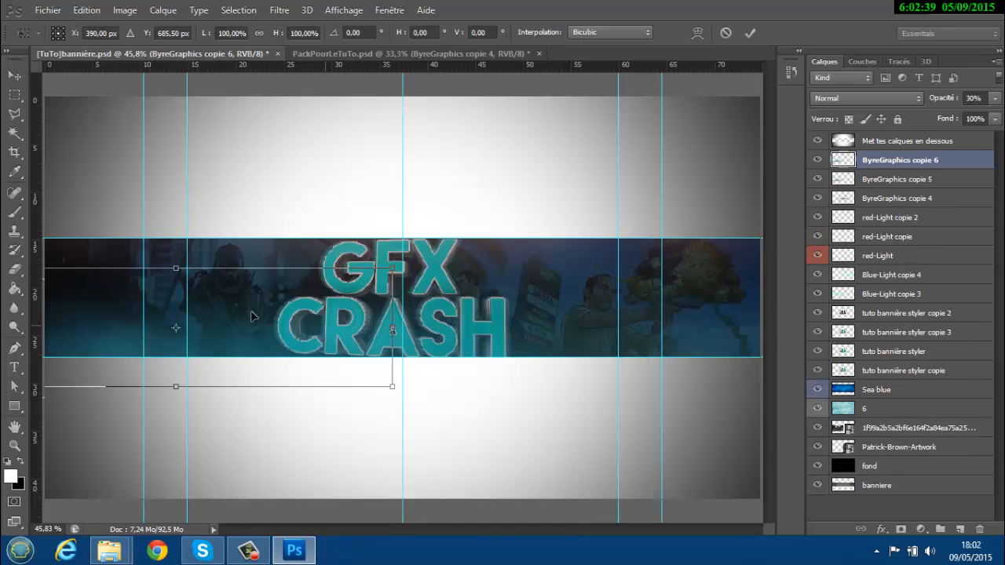
pyautogui.rightClick(229, 313)
pyautogui.click(357, 284)
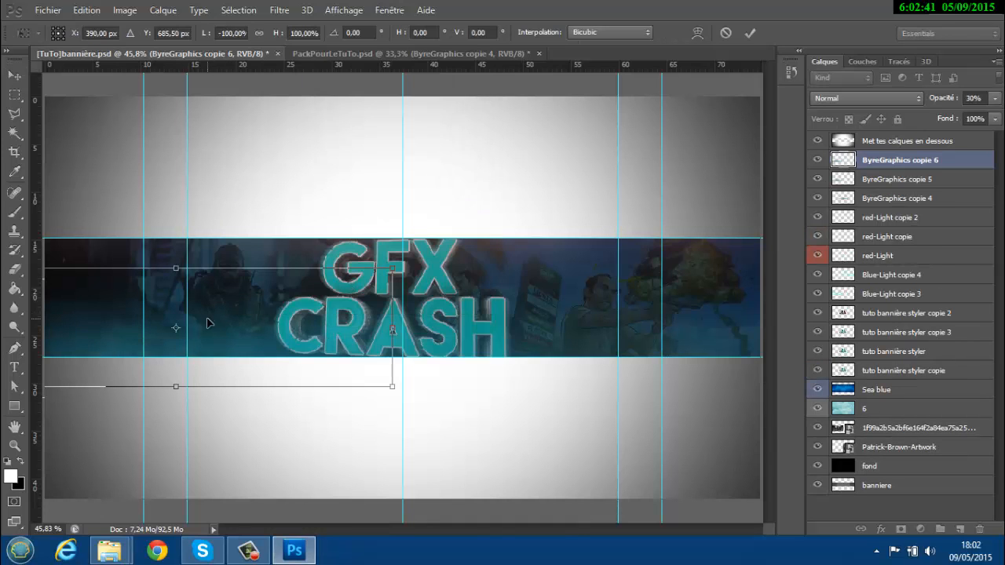
pyautogui.moveTo(171, 325); pyautogui.dragTo(716, 324)
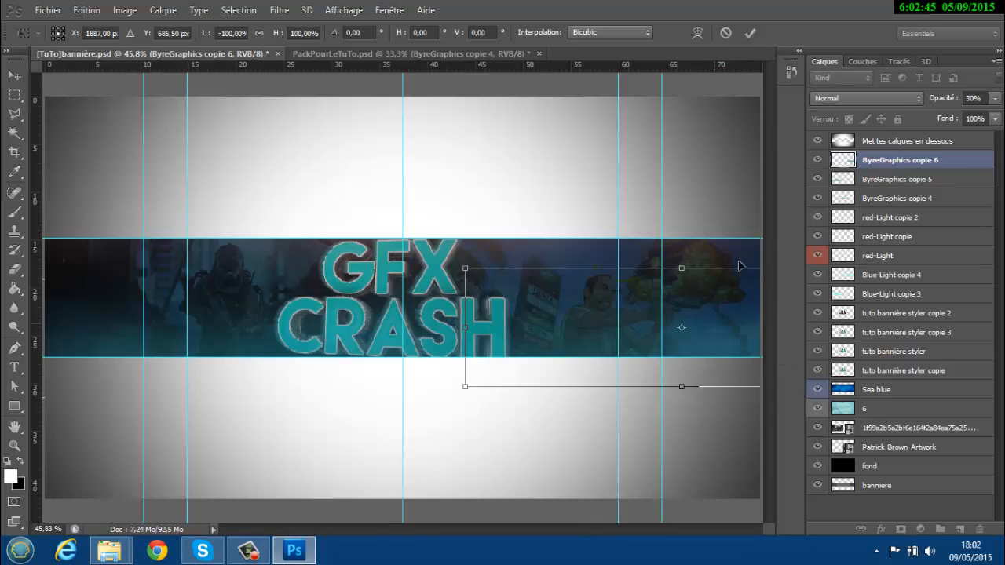
pyautogui.click(750, 33)
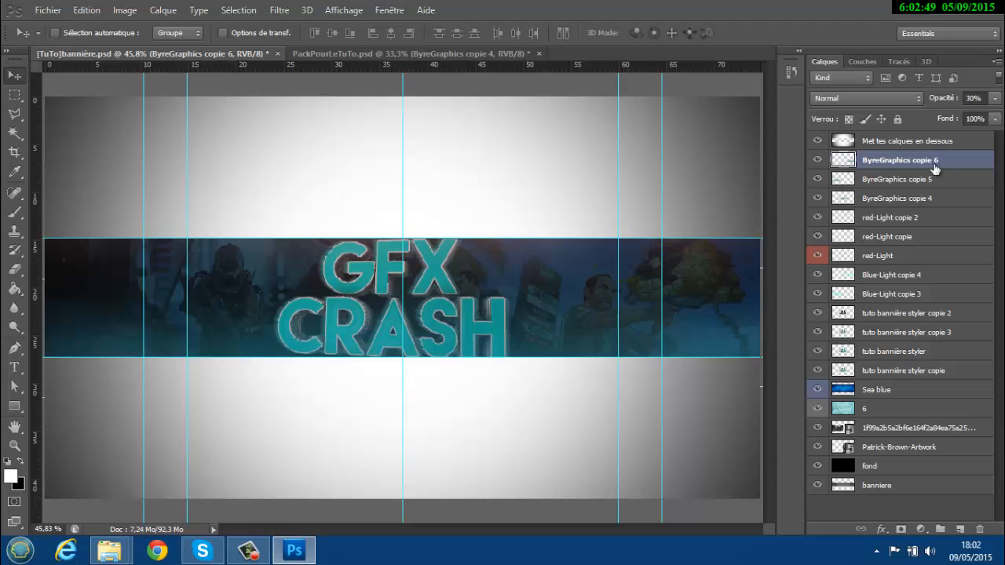
# - Set the opacity of ByreGraphics copie 5 and ByreGraphics copie 6 to 20% and save the banner document
pyautogui.keyDown('shift'); pyautogui.click(913, 181); pyautogui.keyUp('shift')
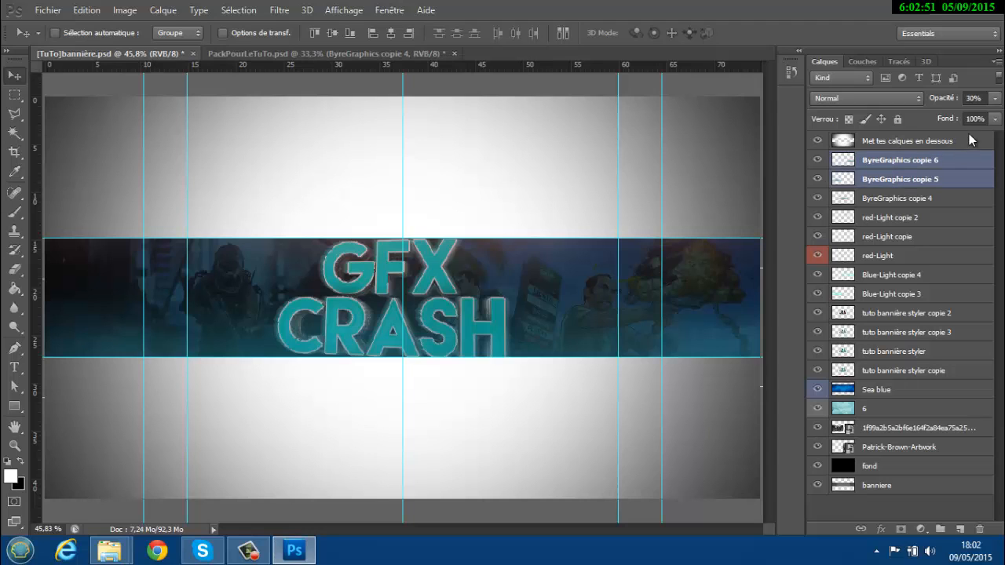
pyautogui.write('20')
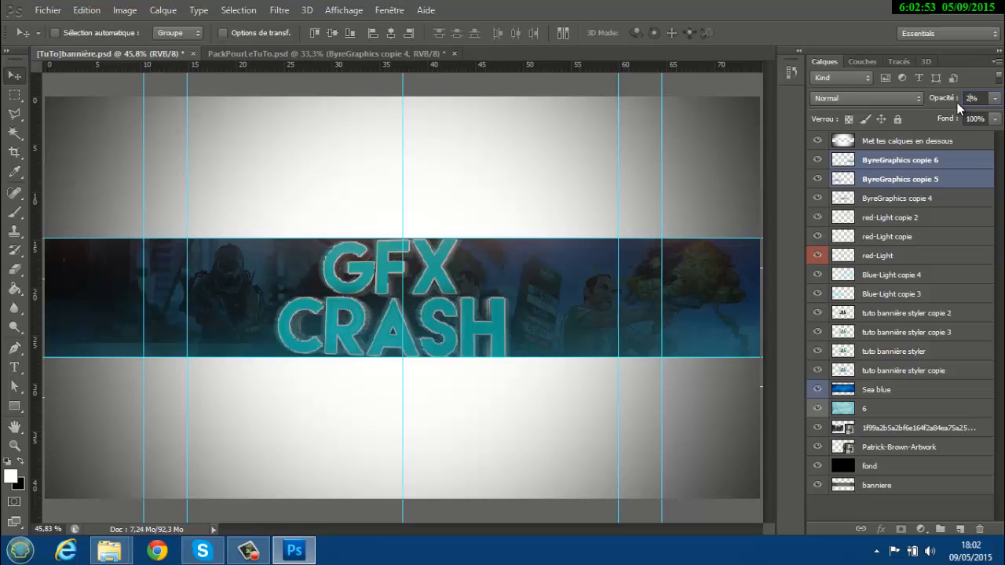
pyautogui.press('Return')
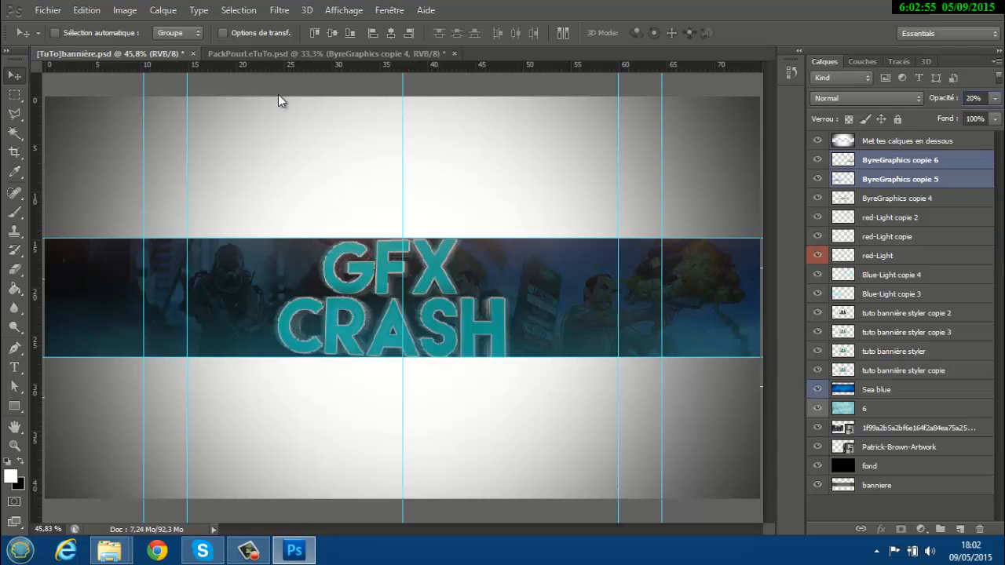
pyautogui.click(48, 11)
pyautogui.click(130, 168)
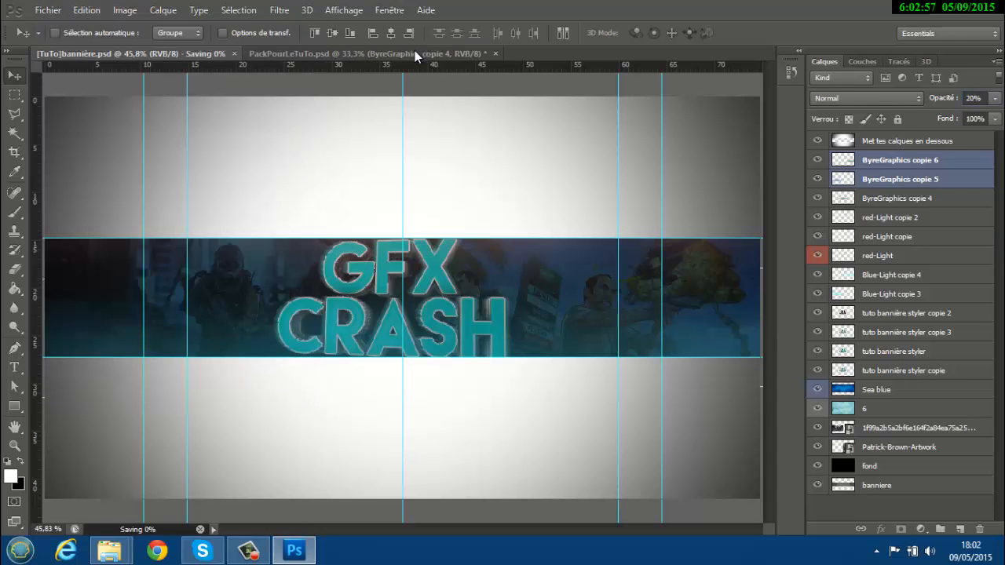
# - In PackPourLeTuTo.psd, hide ByreGraphics copie 4 and duplicate the SeKoDZN - Effect 4 layer into [TuTo]bannière.psd
pyautogui.click(401, 56)
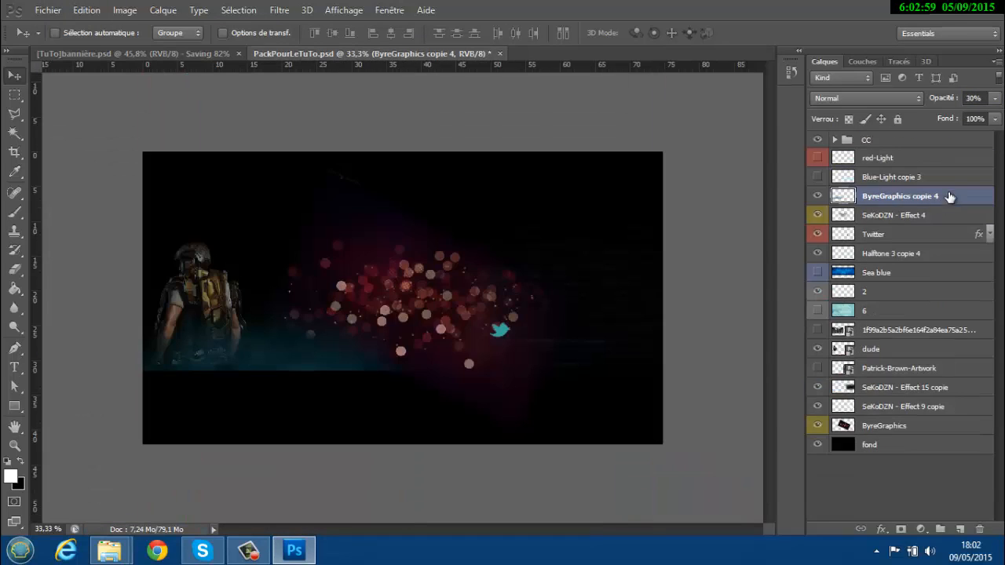
pyautogui.click(894, 216)
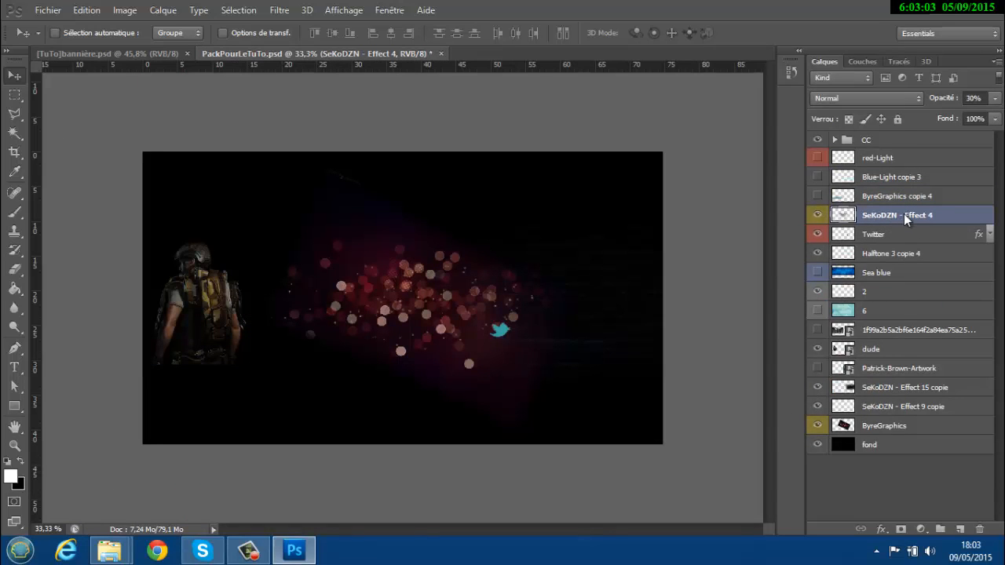
pyautogui.rightClick(903, 214)
pyautogui.click(809, 77)
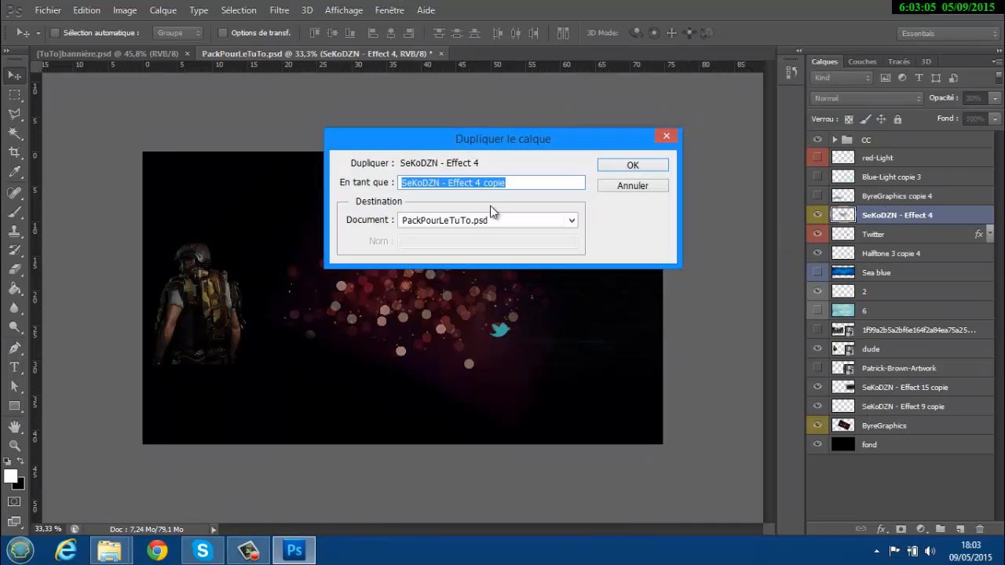
pyautogui.click(468, 223)
pyautogui.click(447, 246)
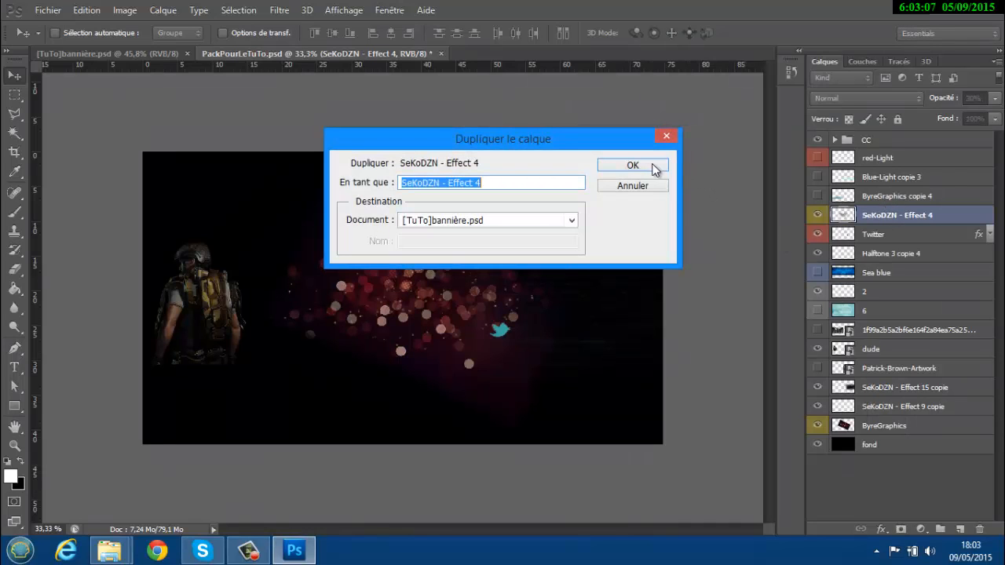
pyautogui.click(632, 166)
# - In [TuTo]bannière.psd, move SeKoDZN - Effect 4 slightly down over the GFX CRASH title, to about X 1028 px, Y 666 px
pyautogui.click(121, 53)
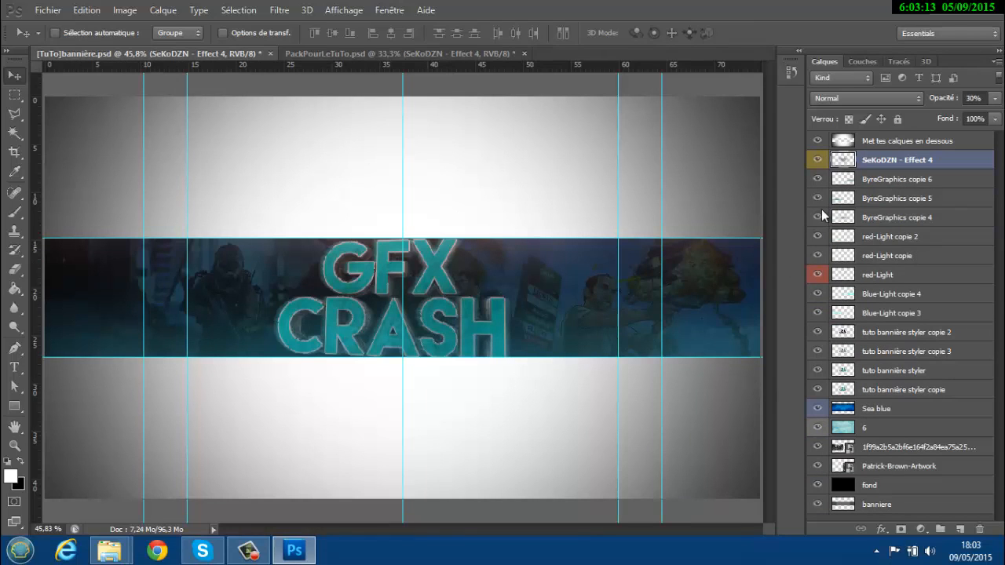
pyautogui.hotkey('ctrl', 't')
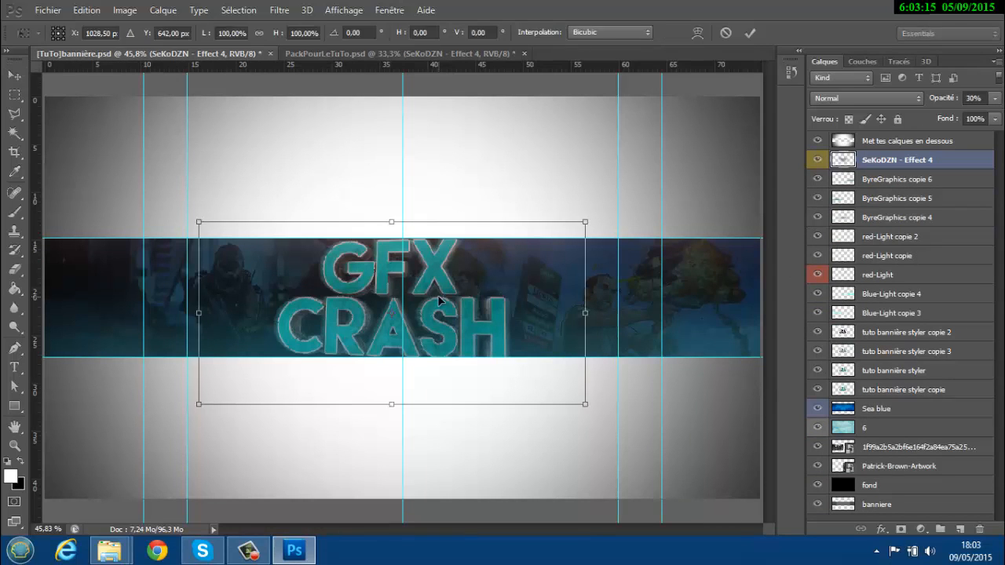
pyautogui.moveTo(494, 300); pyautogui.dragTo(506, 318)
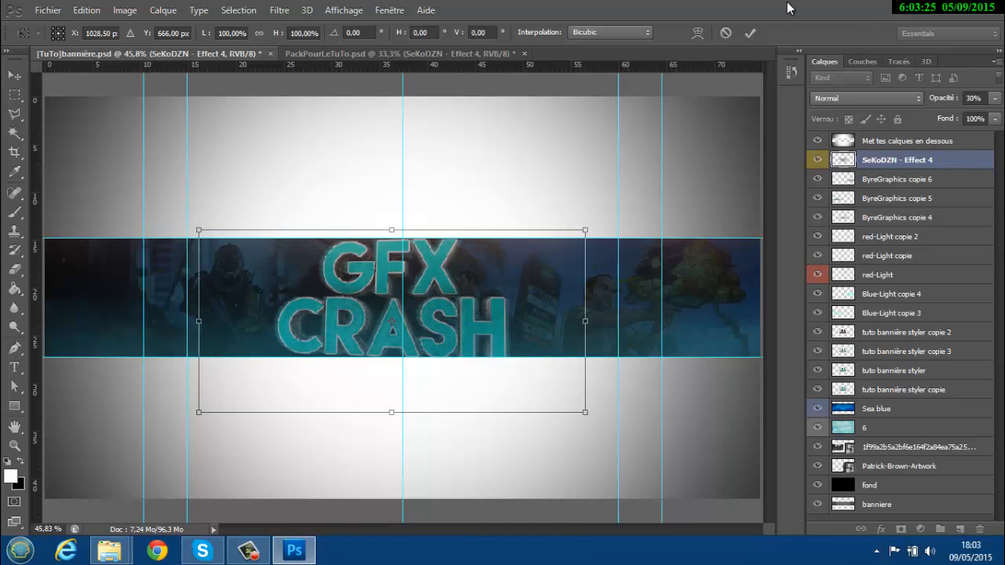
pyautogui.click(750, 34)
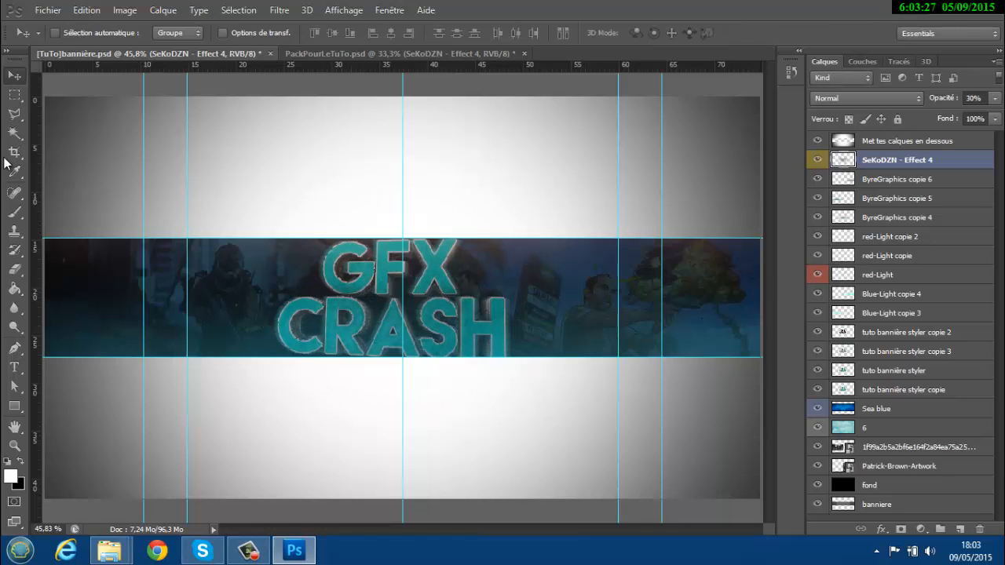
# - Set up the Eraser tool with a soft brush of 182 px size and 5% hardness
pyautogui.click(14, 270)
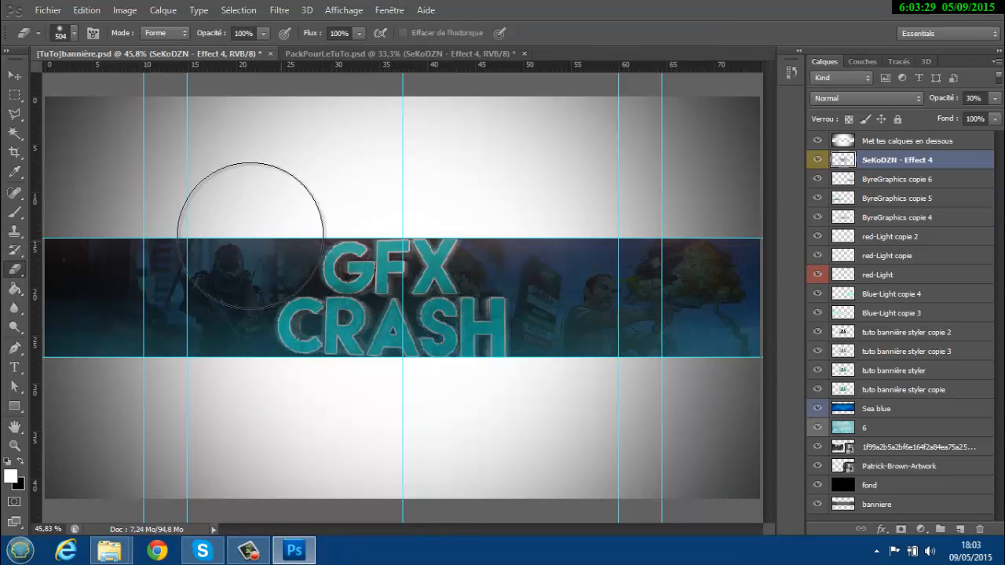
pyautogui.click(73, 33)
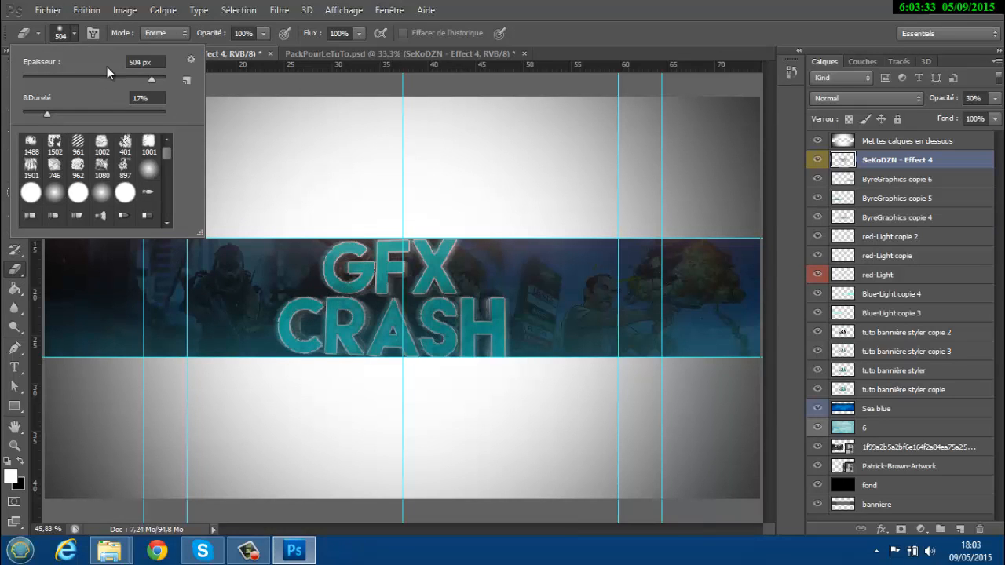
pyautogui.moveTo(68, 81)
pyautogui.mouseDown()
pyautogui.moveTo(56, 85)
pyautogui.moveTo(123, 75)
pyautogui.mouseUp()
pyautogui.moveTo(45, 113); pyautogui.dragTo(35, 113)
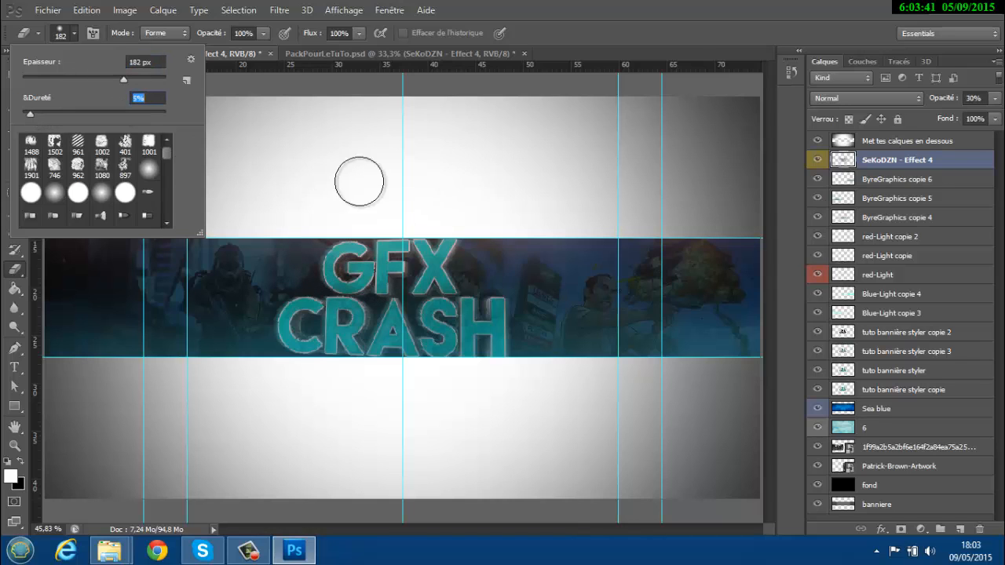
# - Erase the edges of the SeKoDZN - Effect 4 layer on both sides of the GFX CRASH title
pyautogui.click(886, 164)
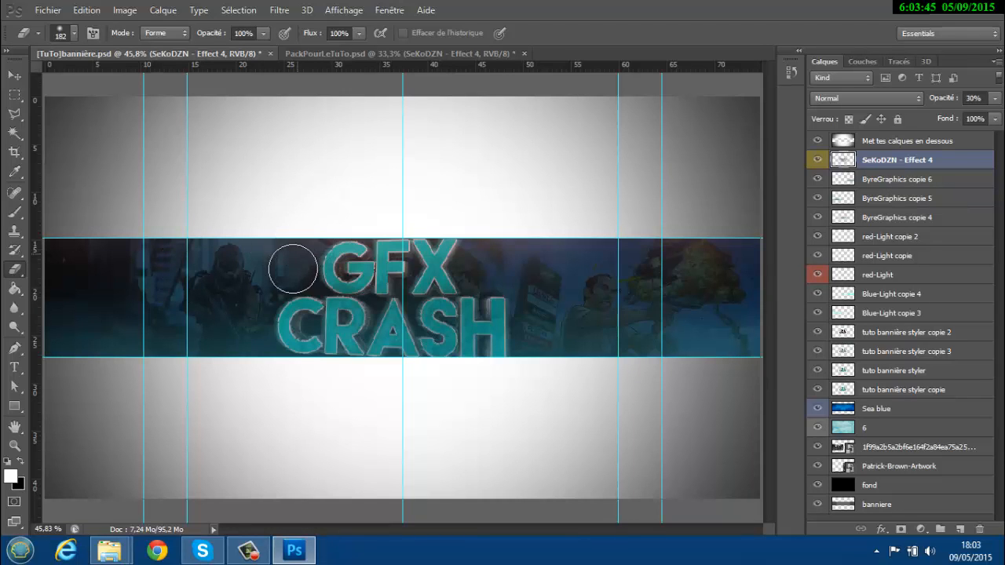
pyautogui.moveTo(251, 340); pyautogui.dragTo(274, 360)
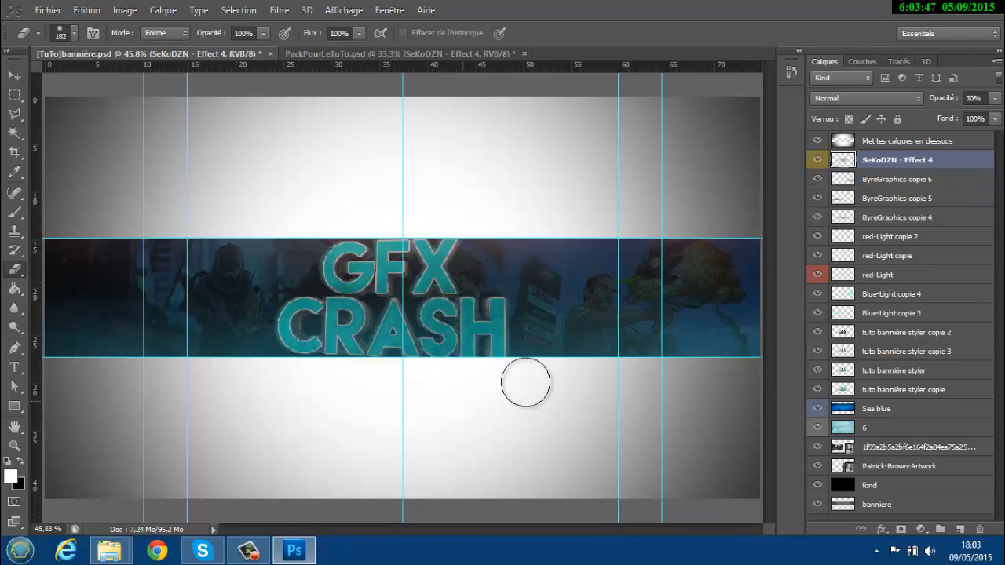
pyautogui.moveTo(526, 383)
pyautogui.mouseDown()
pyautogui.moveTo(535, 352)
pyautogui.moveTo(524, 294)
pyautogui.moveTo(488, 271)
pyautogui.mouseUp()
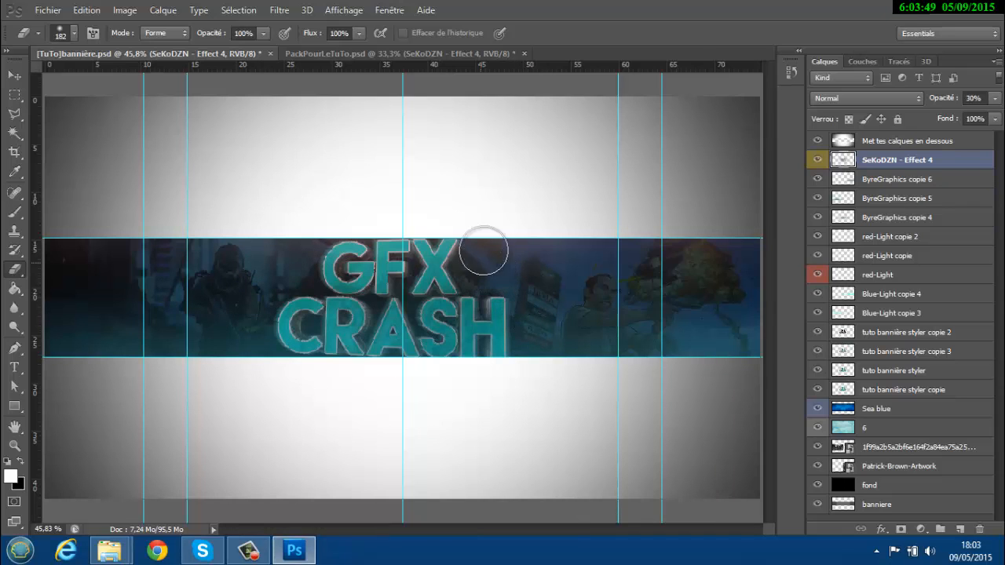
# - Try 50% opacity on SeKoDZN - Effect 4, and set it back to 30%
pyautogui.click(14, 75)
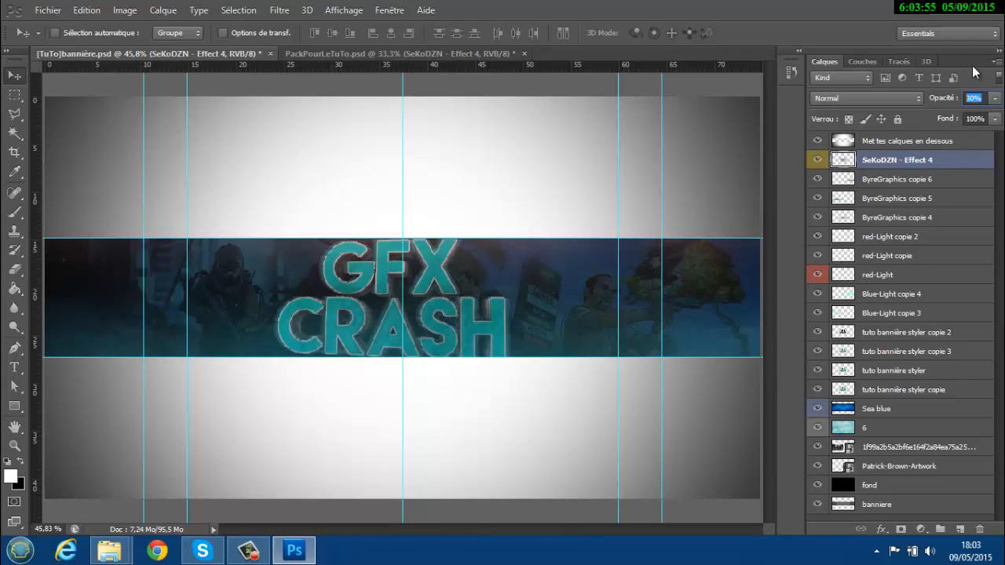
pyautogui.write('50')
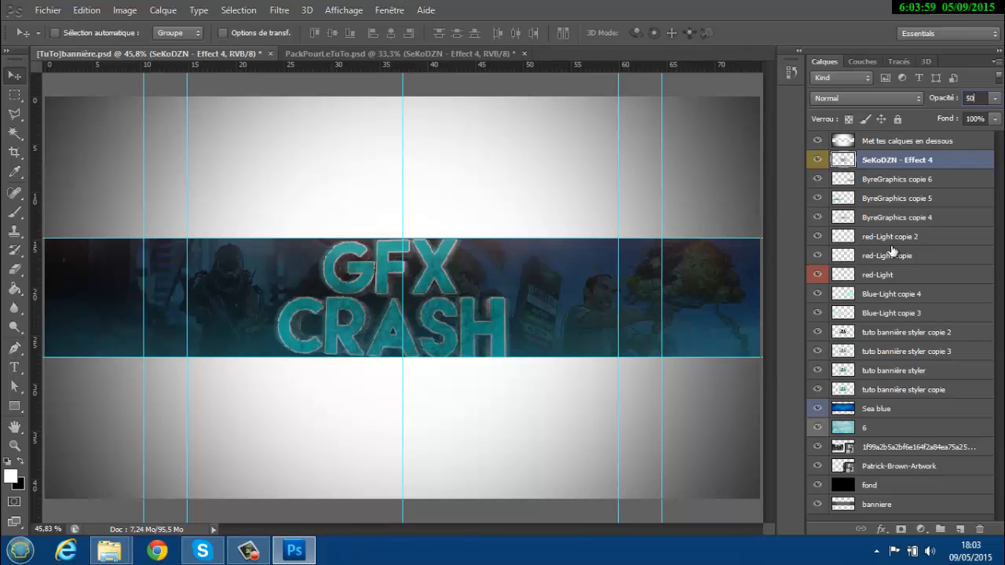
pyautogui.write('30')
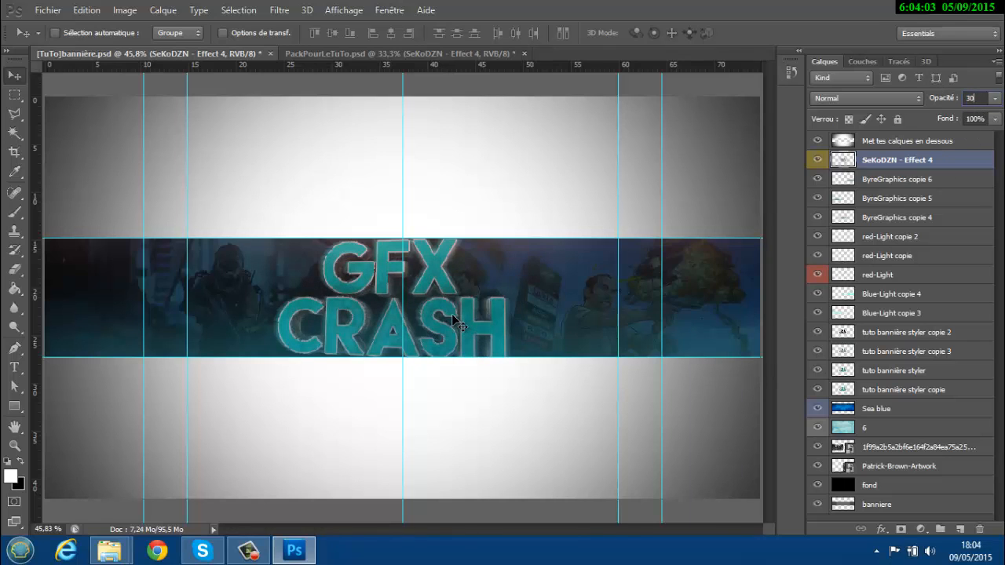
# - Nudge SeKoDZN - Effect 4 slightly left over the title and enlarge it with Free Transform
pyautogui.moveTo(451, 321)
pyautogui.mouseDown()
pyautogui.moveTo(445, 308)
pyautogui.moveTo(453, 316)
pyautogui.moveTo(441, 320)
pyautogui.mouseUp()
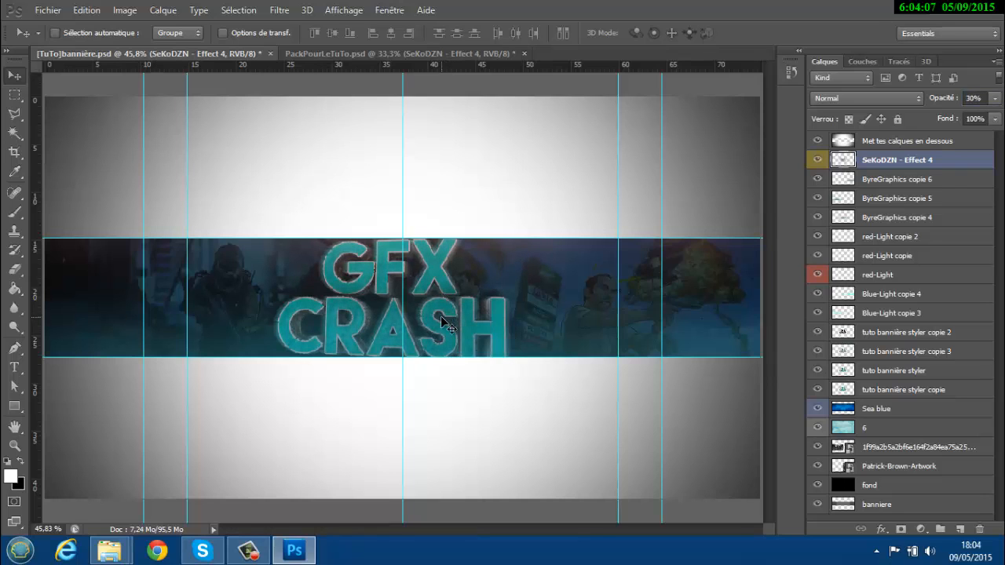
pyautogui.hotkey('ctrl', 't')
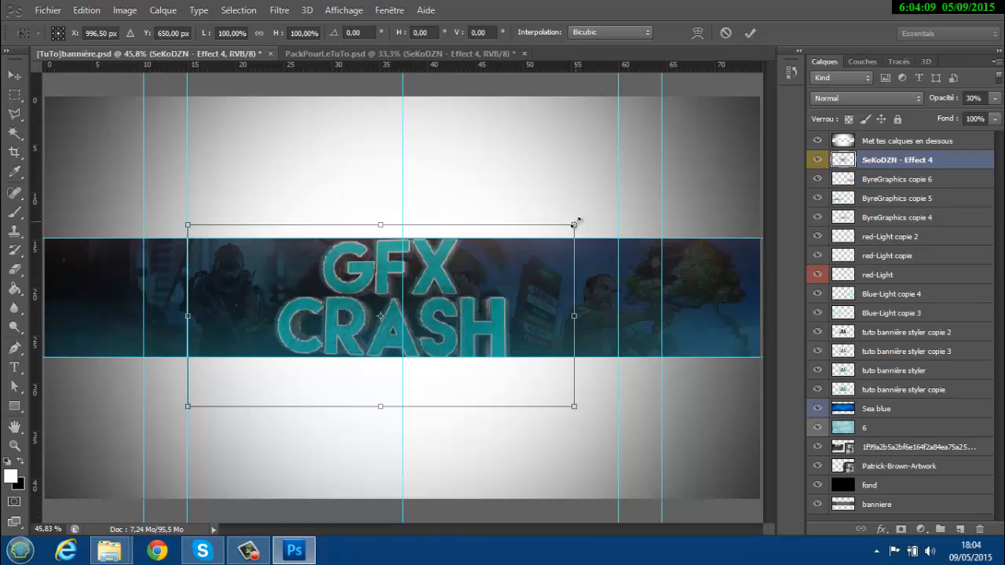
pyautogui.moveTo(574, 224); pyautogui.dragTo(643, 192)
pyautogui.click(749, 34)
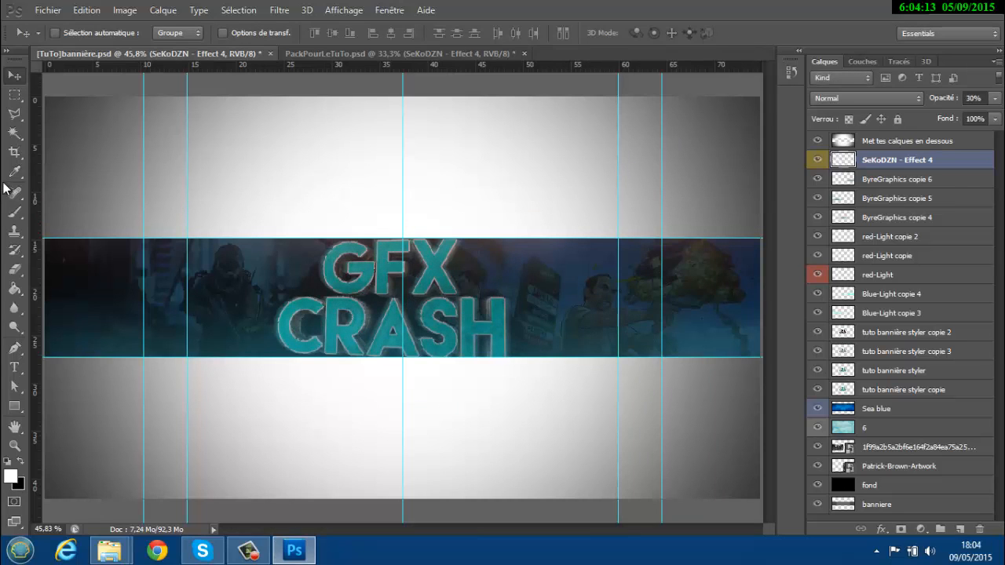
# - Erase the outer parts of the enlarged SeKoDZN - Effect 4 on either side of the title with the 182 px soft Eraser
pyautogui.click(16, 270)
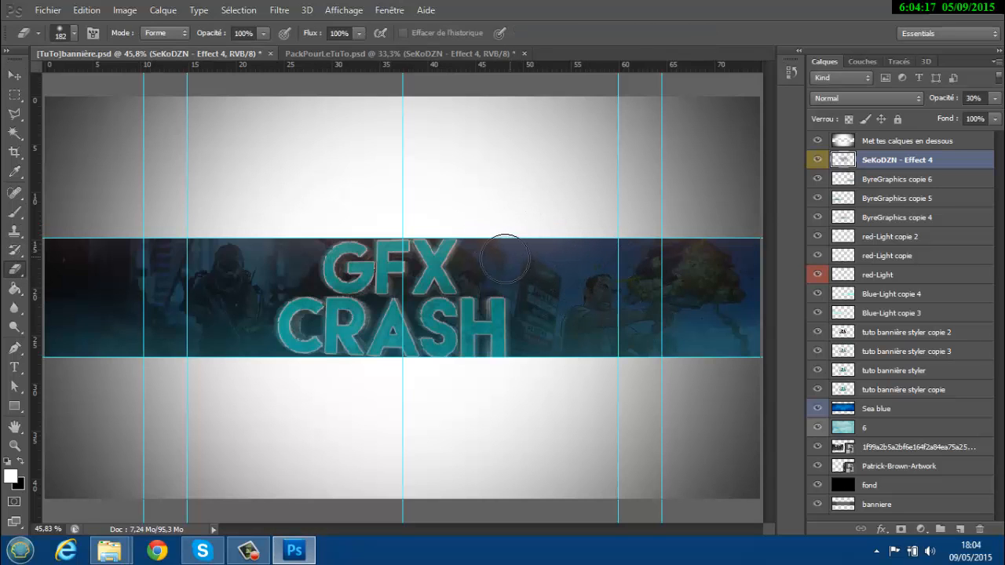
pyautogui.moveTo(540, 321); pyautogui.dragTo(544, 378)
pyautogui.moveTo(252, 380)
pyautogui.mouseDown()
pyautogui.moveTo(256, 294)
pyautogui.moveTo(304, 233)
pyautogui.mouseUp()
pyautogui.click(17, 77)
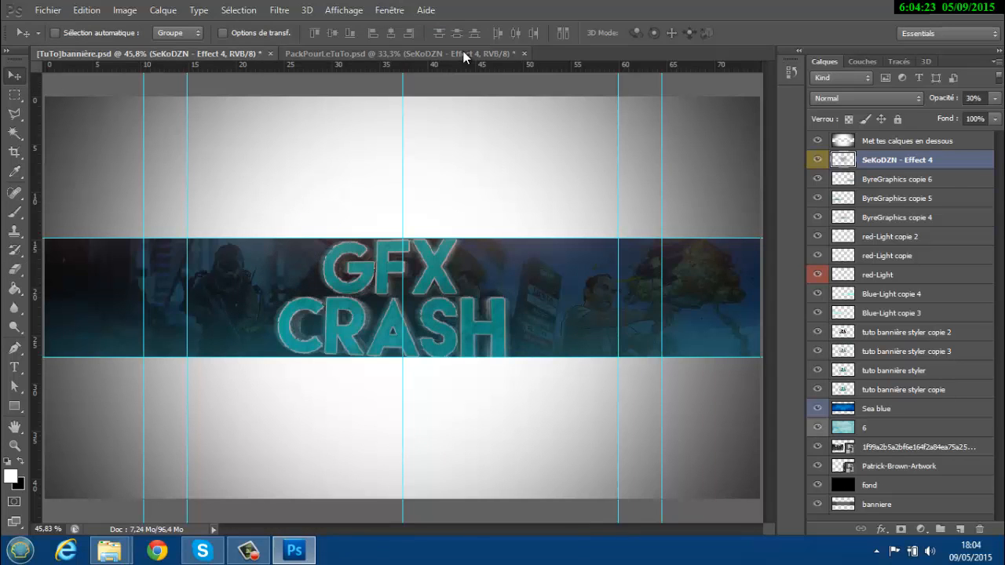
# - In PackPourLeTuTo.psd, hide SeKoDZN - Effect 4 and duplicate the SeKoDZN - Effect 15 copie layer into [TuTo]bannière.psd
pyautogui.click(459, 49)
pyautogui.click(819, 215)
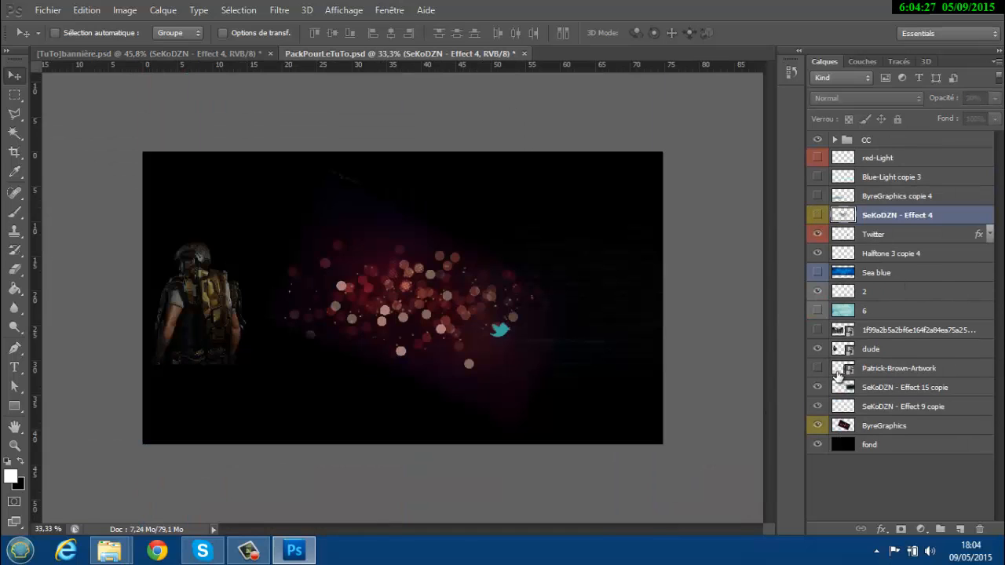
pyautogui.click(913, 391)
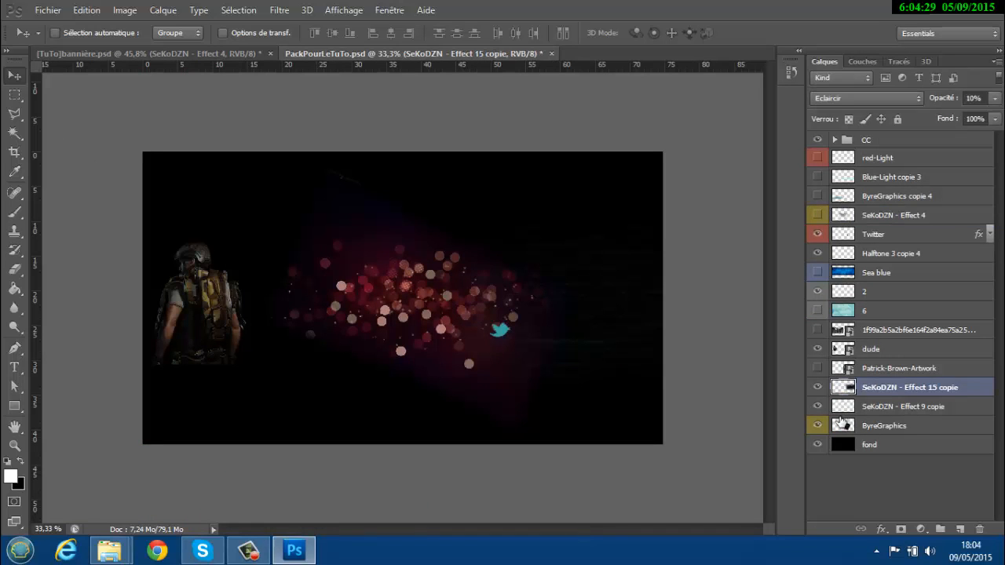
pyautogui.rightClick(911, 395)
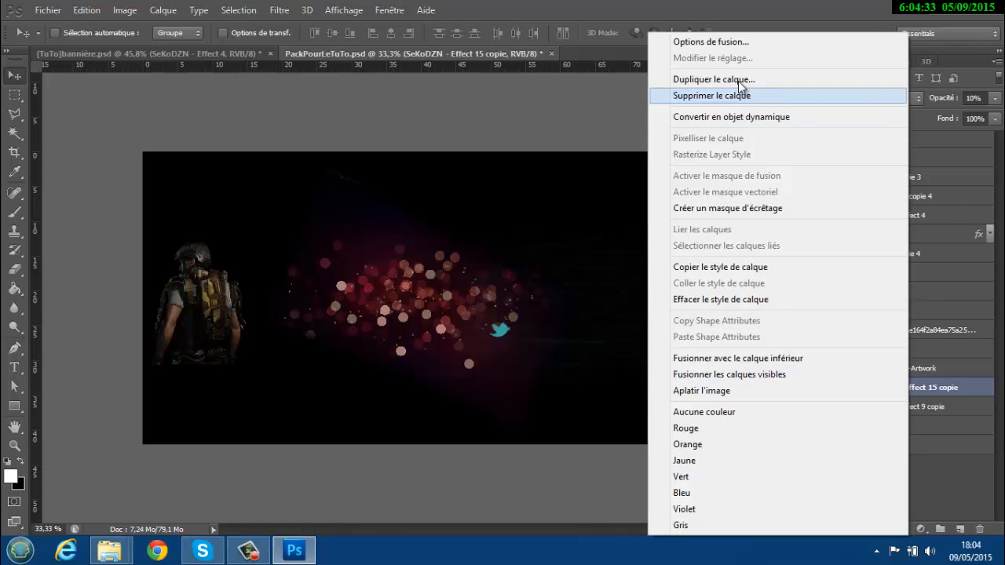
pyautogui.click(696, 74)
pyautogui.click(444, 220)
pyautogui.click(448, 248)
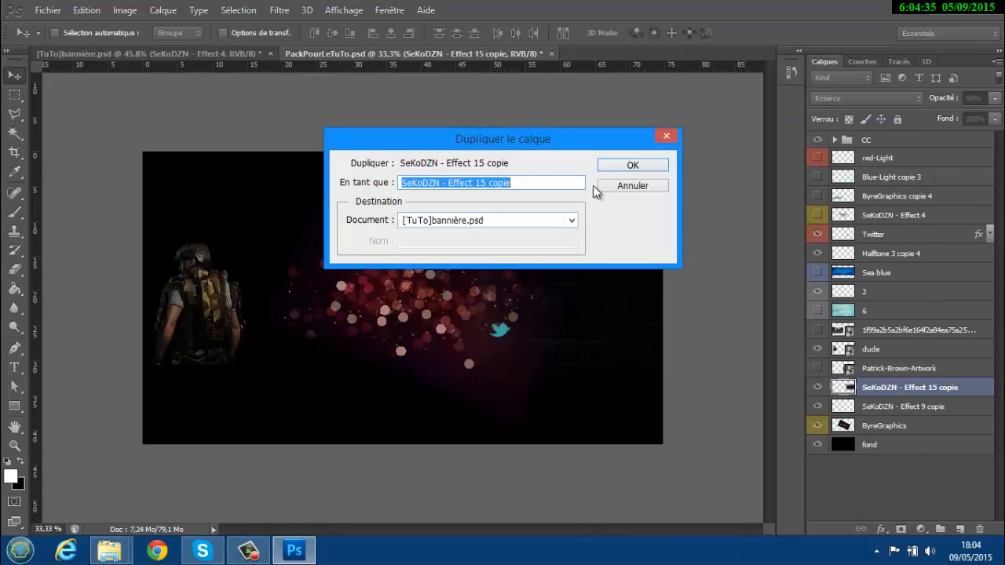
pyautogui.click(614, 167)
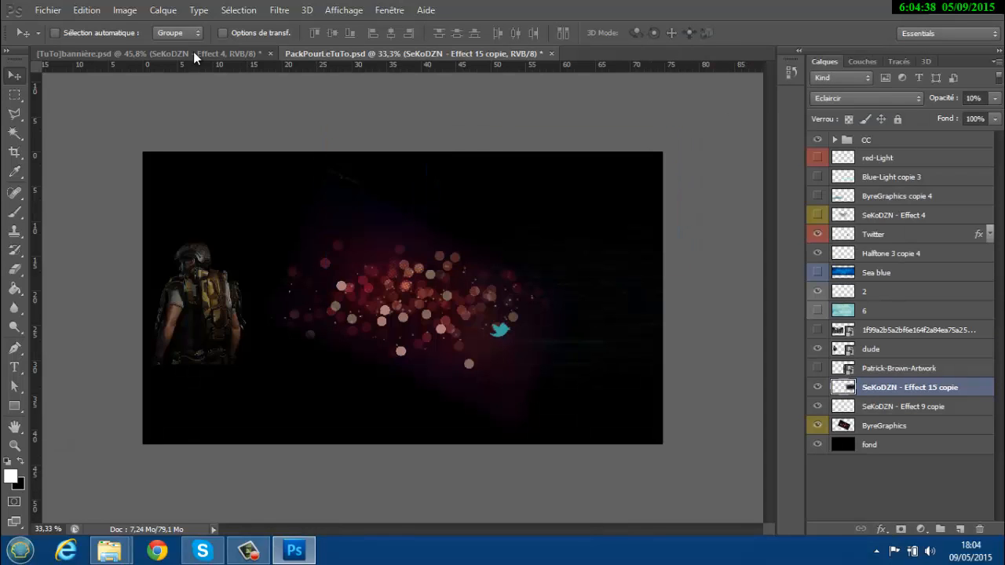
# - In [TuTo]bannière.psd, place SeKoDZN - Effect 15 copie just above Sea blue and move it to about X 1668 px, Y 632 px
pyautogui.click(194, 52)
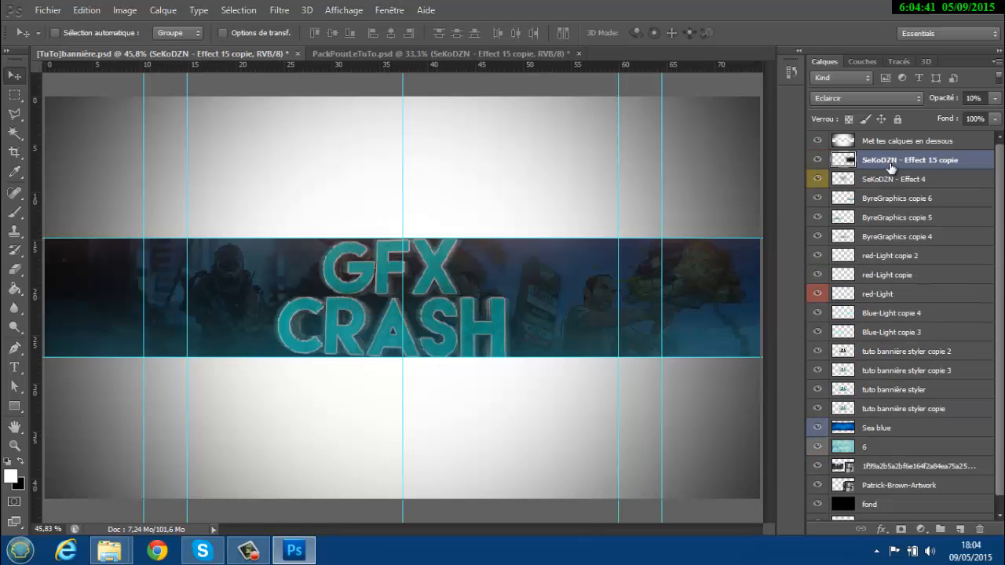
pyautogui.moveTo(891, 168); pyautogui.dragTo(870, 425)
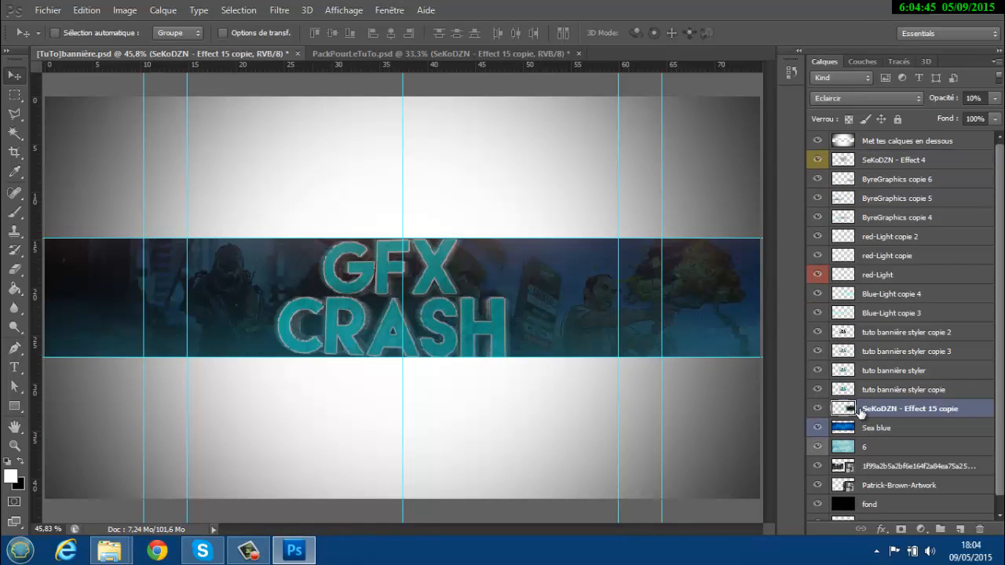
pyautogui.hotkey('ctrl', 't')
pyautogui.moveTo(707, 334); pyautogui.dragTo(733, 311)
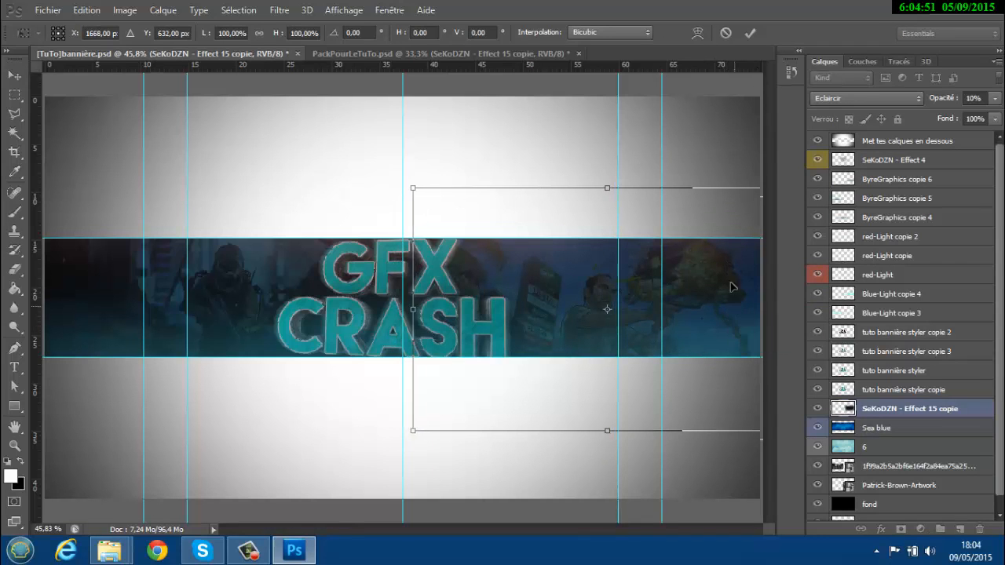
pyautogui.click(749, 34)
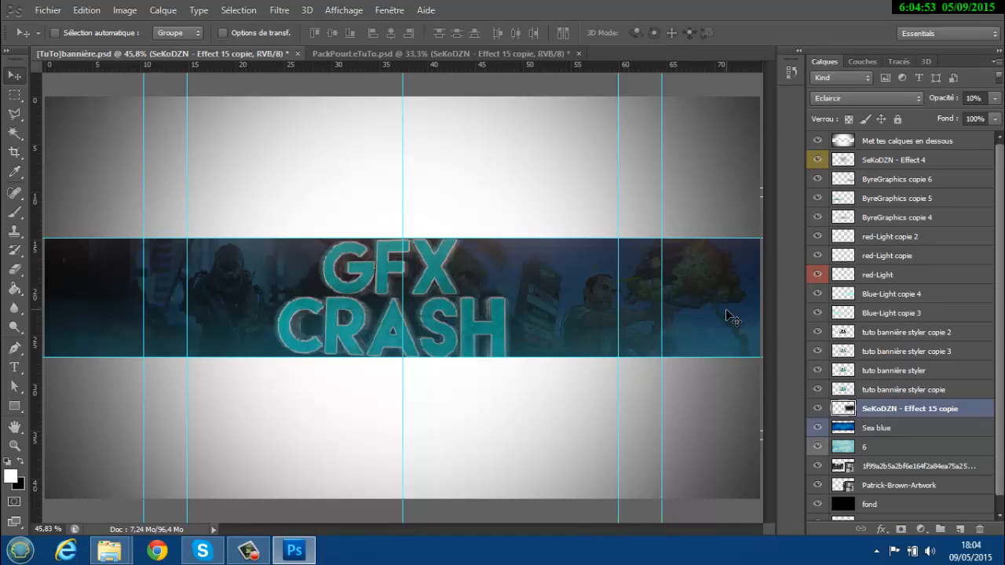
# - Duplicate SeKoDZN - Effect 15 copie, and flip the copy horizontally onto the left half of the banner
pyautogui.hotkey('ctrl', 'j')
pyautogui.hotkey('ctrl', 't')
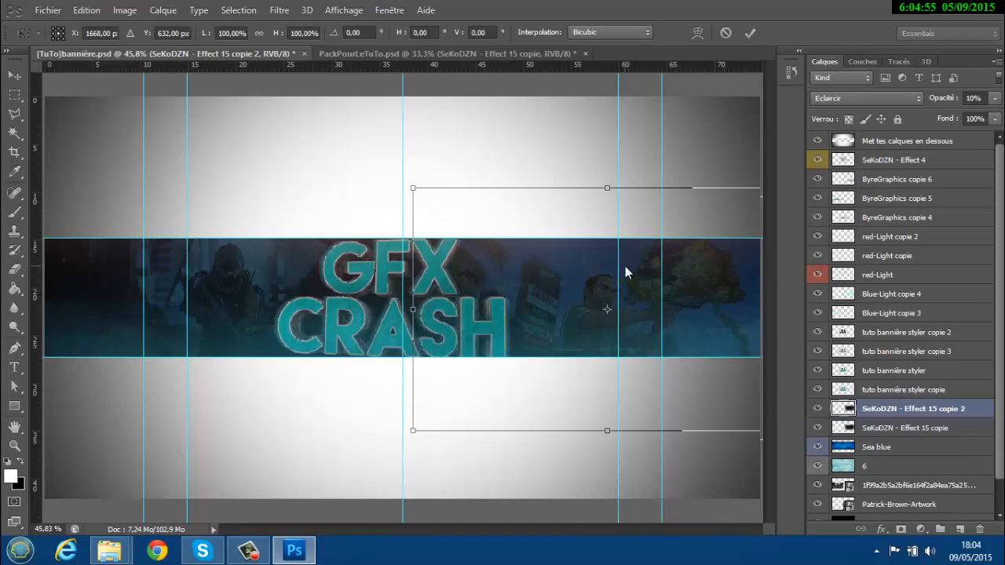
pyautogui.rightClick(624, 266)
pyautogui.click(675, 485)
pyautogui.moveTo(675, 301); pyautogui.dragTo(255, 303)
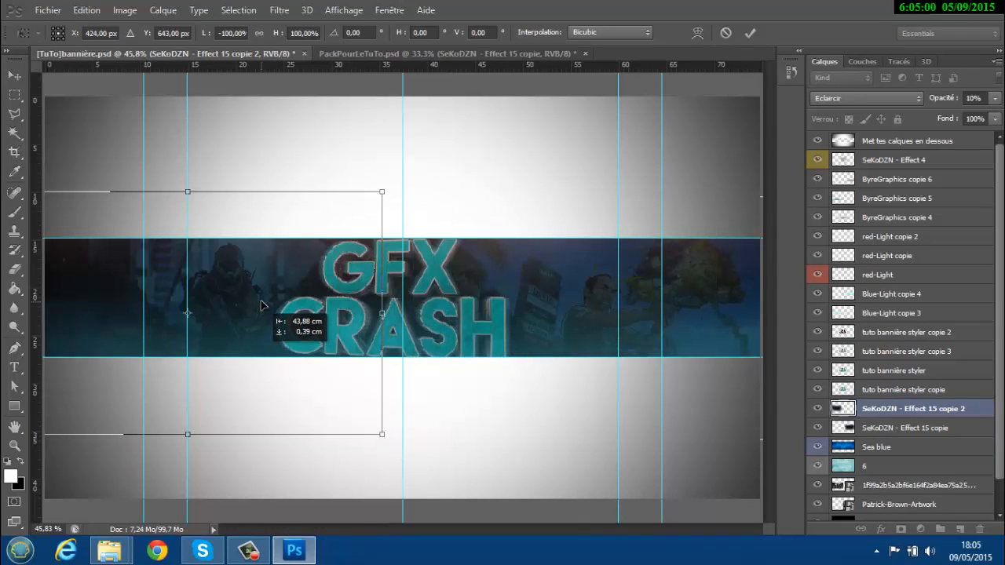
pyautogui.click(749, 33)
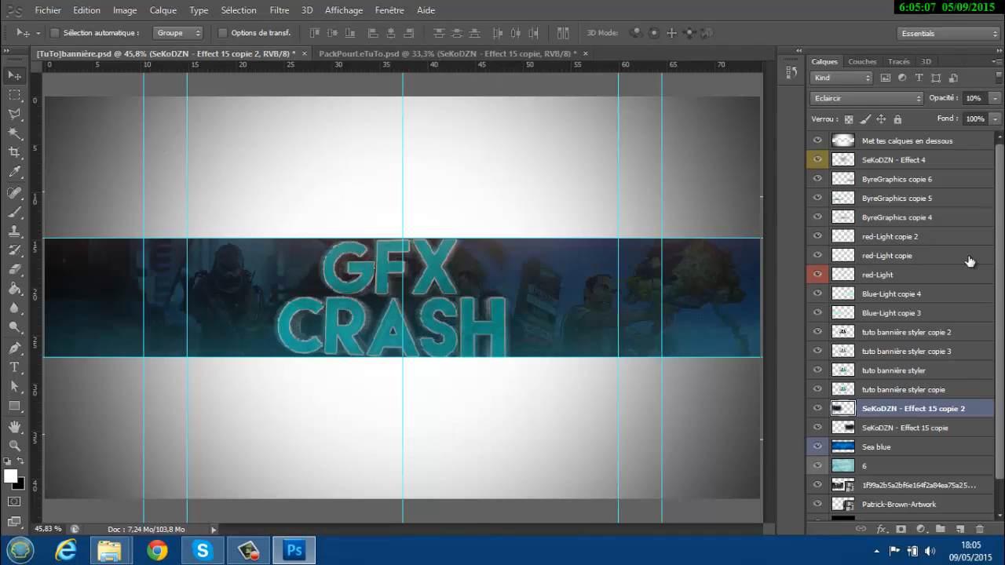
# - Select both SeKoDZN - Effect 15 layers and set their opacity to 11%
pyautogui.keyDown('ctrl'); pyautogui.click(929, 428); pyautogui.keyUp('ctrl')
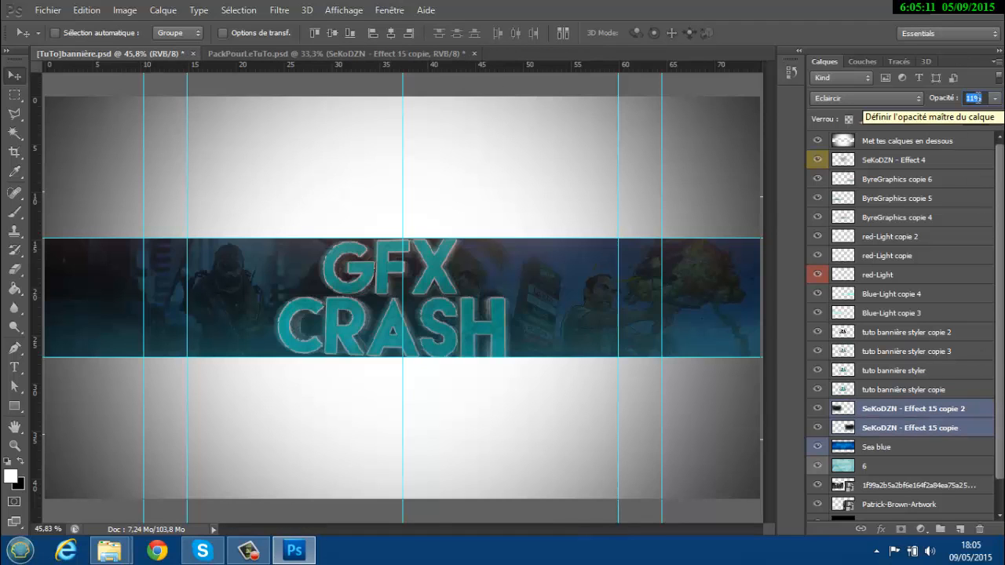
# - In PackPourLeTuTo.psd, hide the SeKoDZN - Effect 15 copie layer
pyautogui.click(297, 50)
pyautogui.click(818, 387)
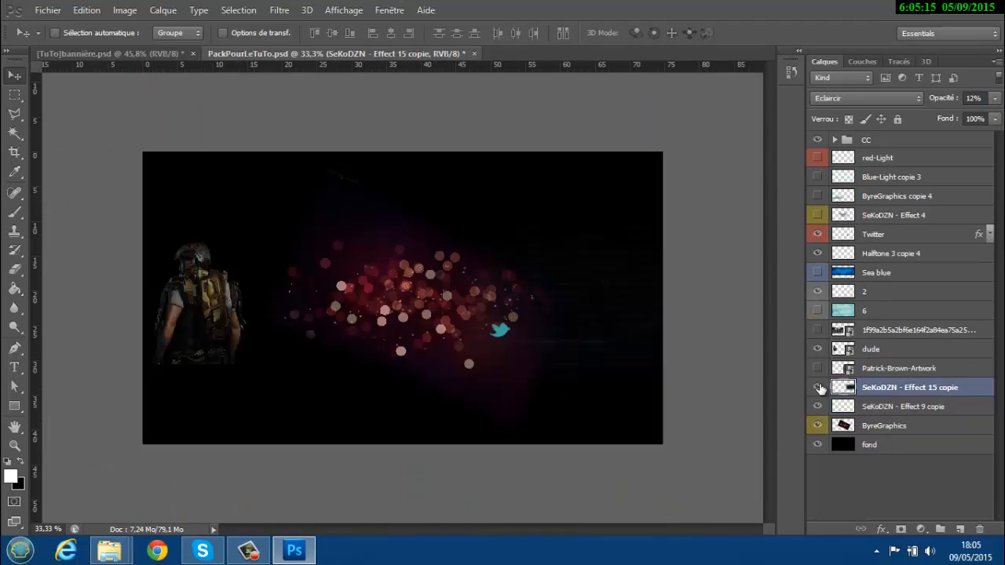
pyautogui.click(250, 552)
pyautogui.click(252, 558)
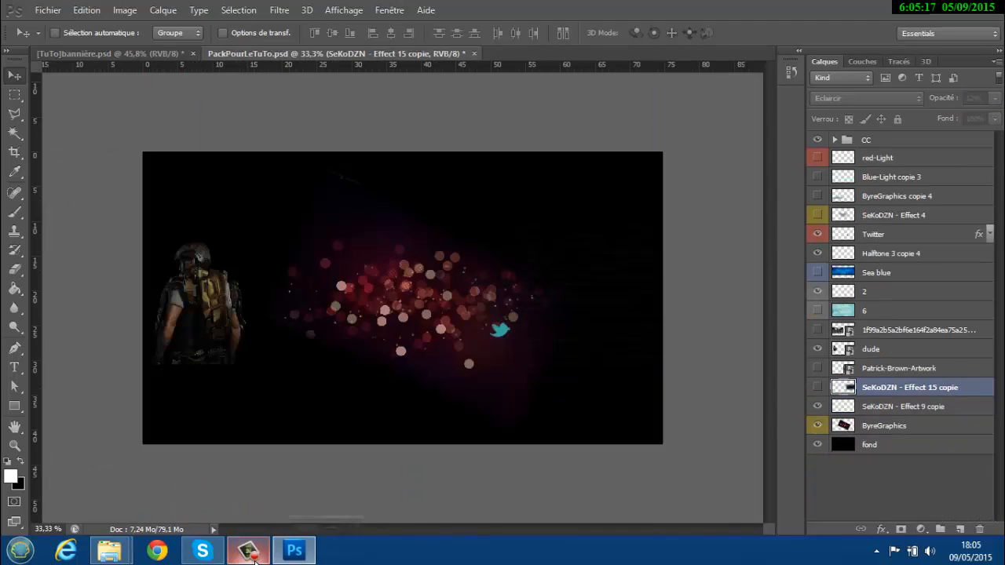
pyautogui.click(253, 559)
pyautogui.click(253, 558)
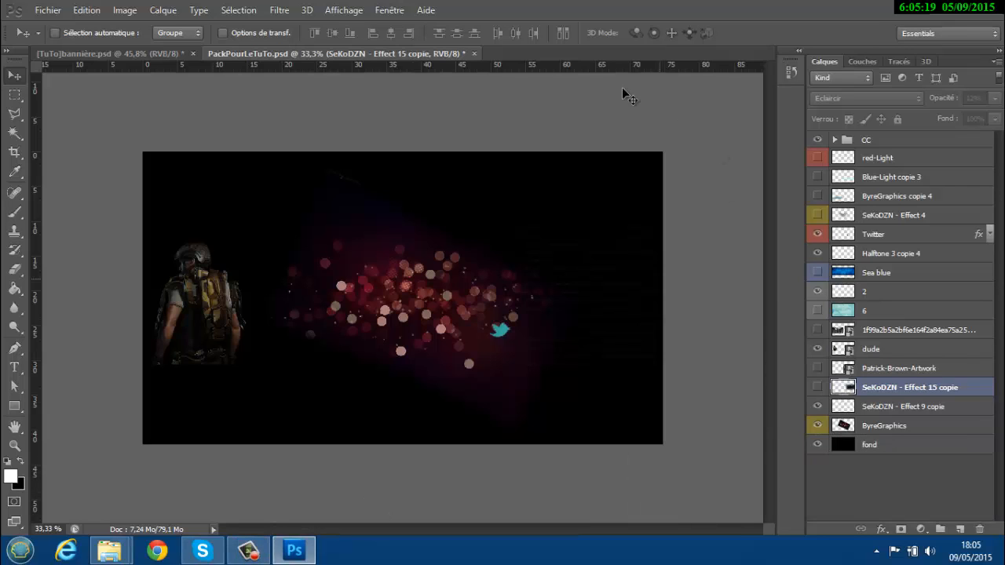
# - Duplicate the ByreGraphics light-particle layer from PackPourLeTuTo.psd into [TuTo]bannière.psd
pyautogui.click(887, 426)
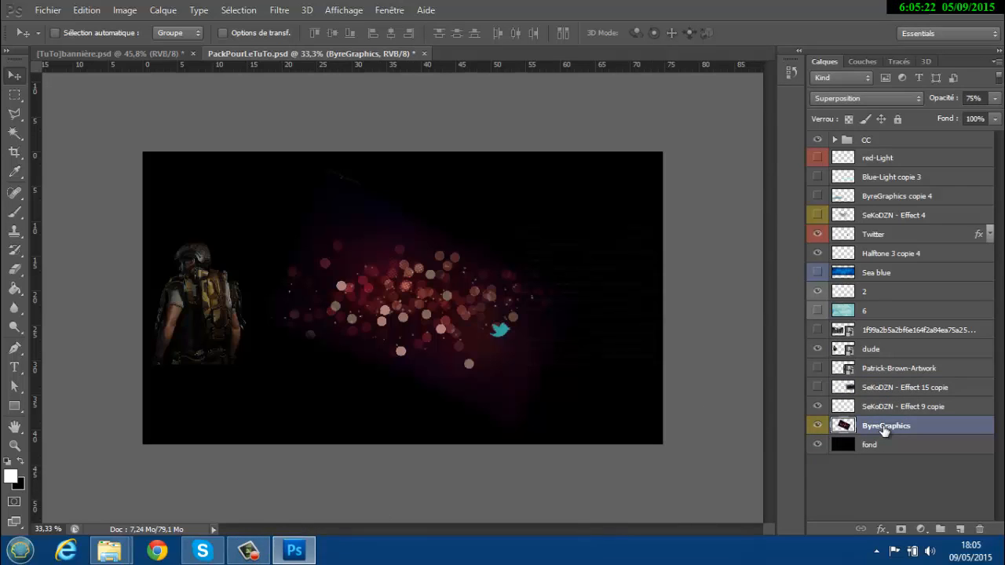
pyautogui.rightClick(890, 430)
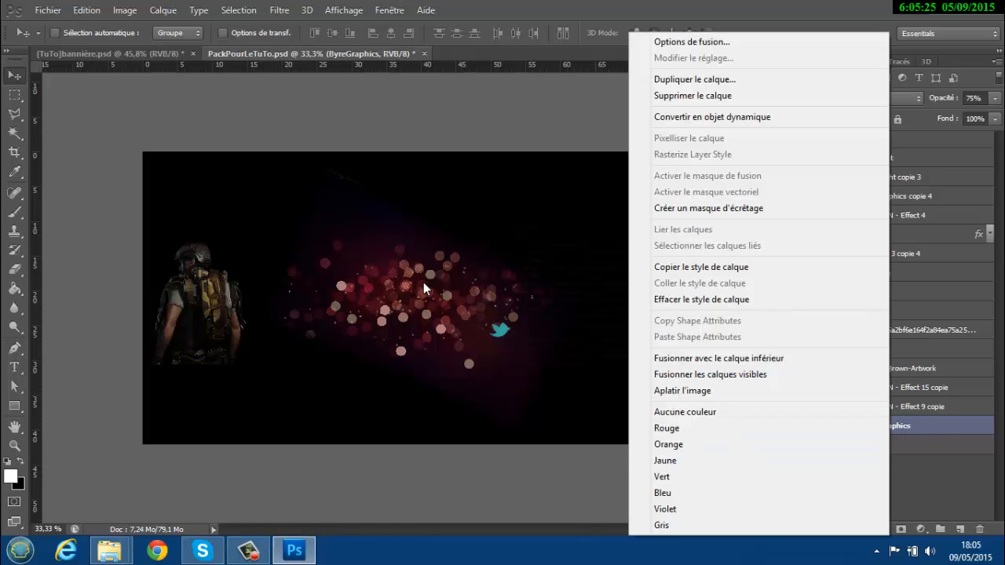
pyautogui.click(695, 80)
pyautogui.click(461, 221)
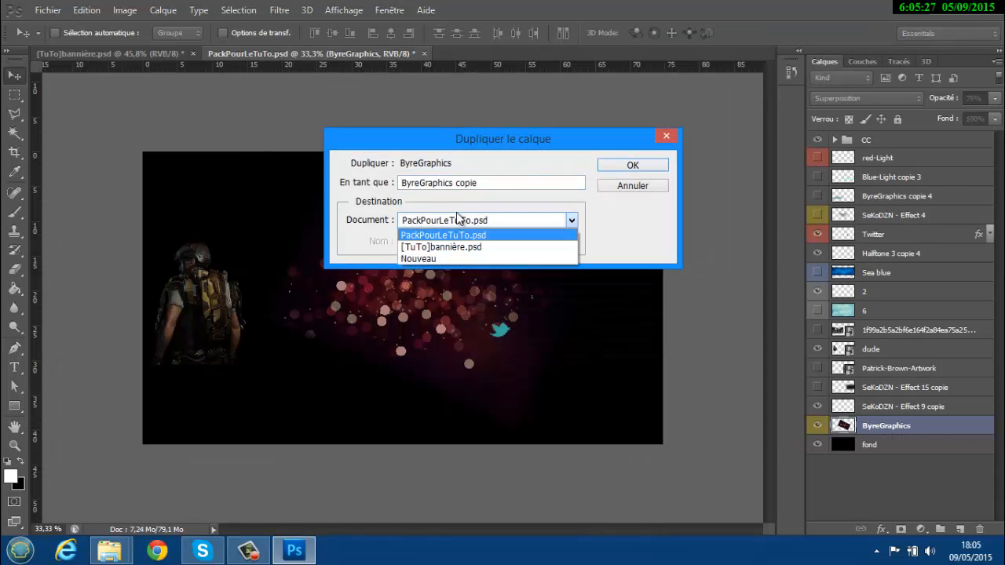
pyautogui.click(455, 247)
pyautogui.click(622, 167)
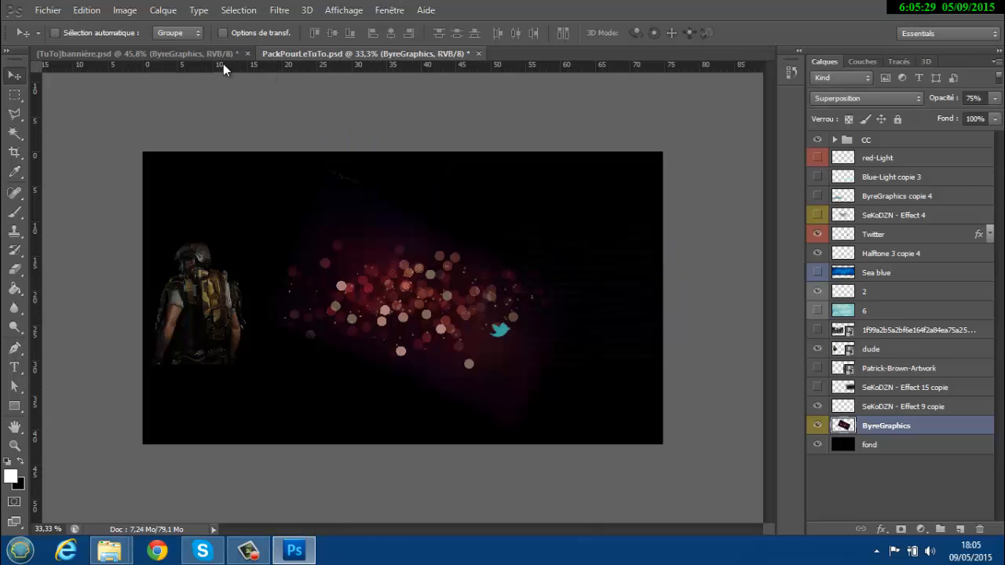
# - In [TuTo]bannière.psd, reorder the ByreGraphics layer to sit between Sea blue and layer 6
pyautogui.click(143, 48)
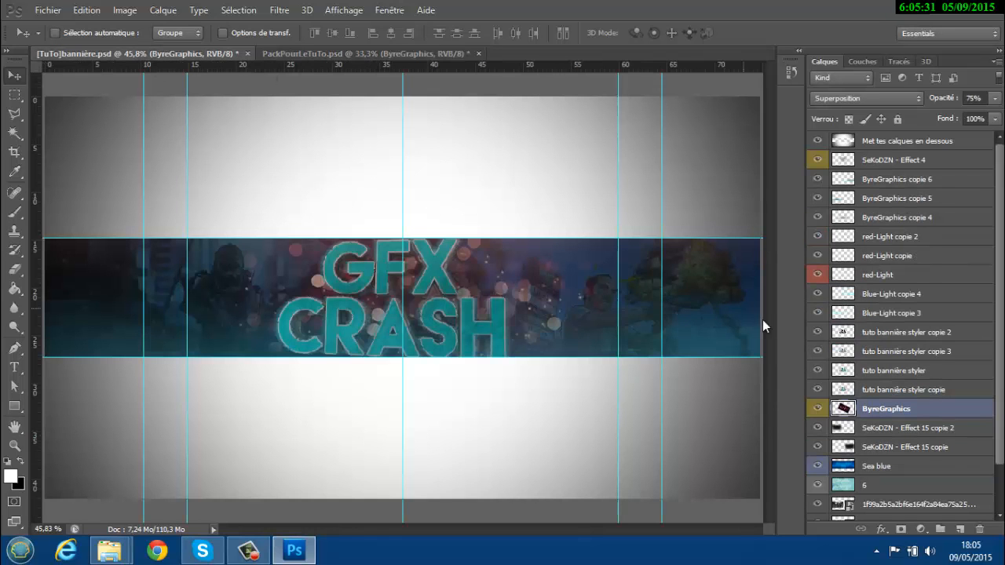
pyautogui.scroll(-2, 911, 412)
pyautogui.moveTo(885, 372); pyautogui.dragTo(884, 424)
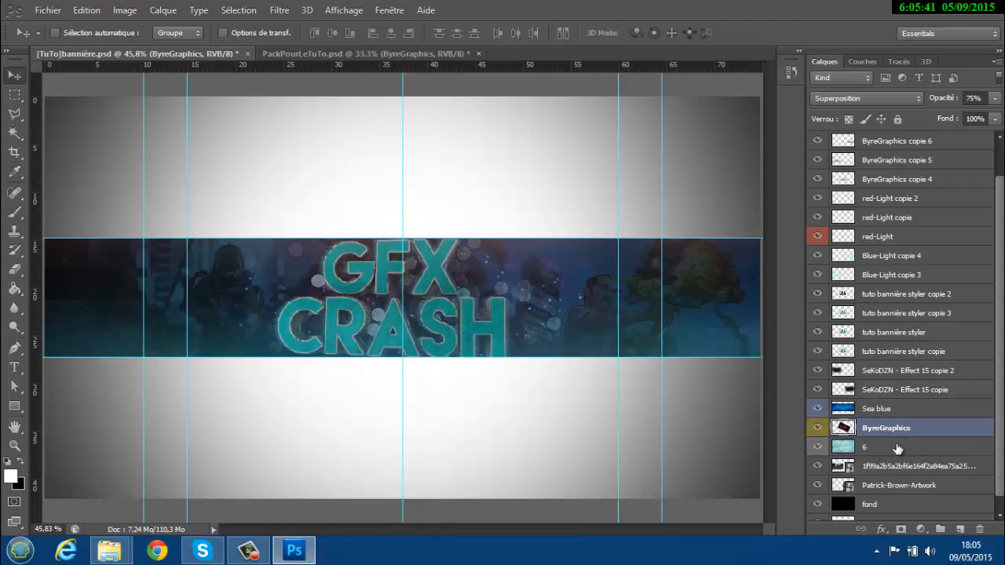
# - Shift the ByreGraphics particles slightly left behind the title and set the layer's opacity to 60%
pyautogui.moveTo(476, 314); pyautogui.dragTo(461, 310)
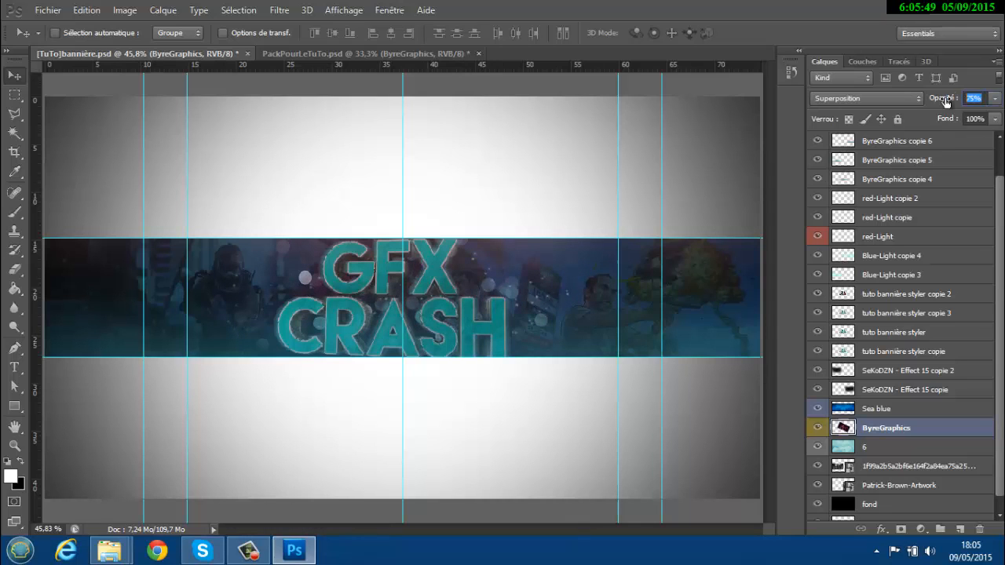
pyautogui.write('60')
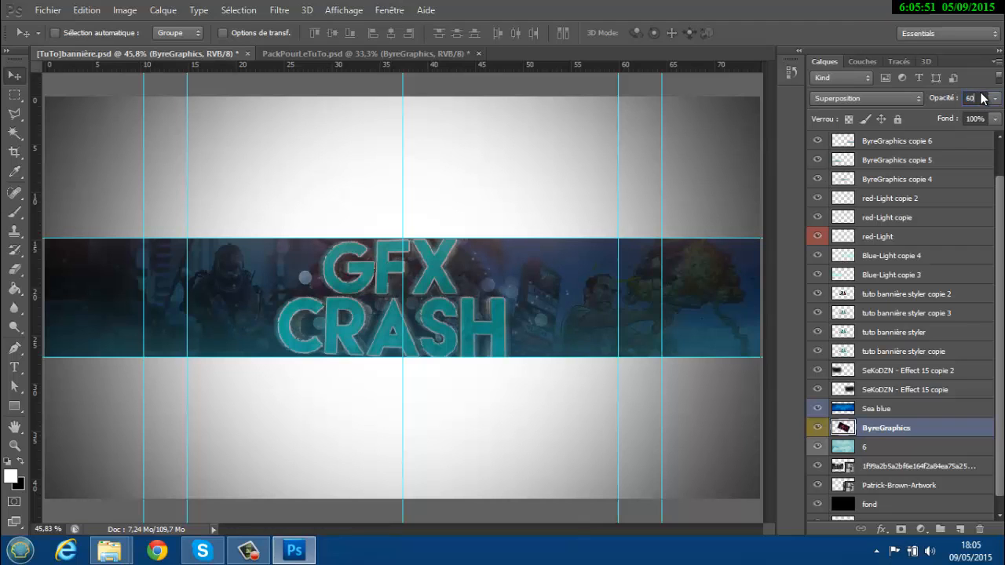
# - Set the ByreGraphics layer's opacity to 40% in the banner, and hide the ByreGraphics layer in PackPourLeTuTo.psd
pyautogui.write('0')
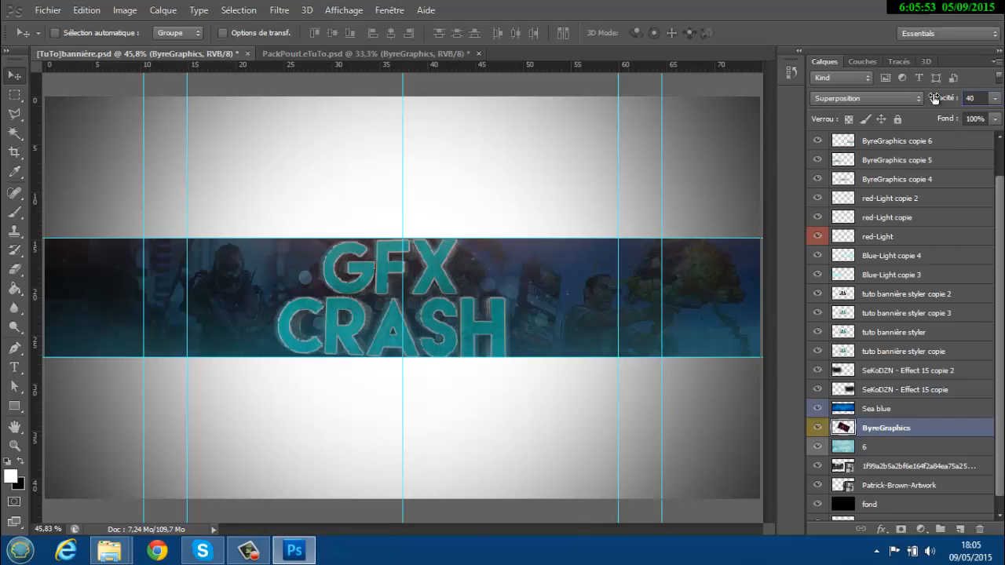
pyautogui.click(404, 51)
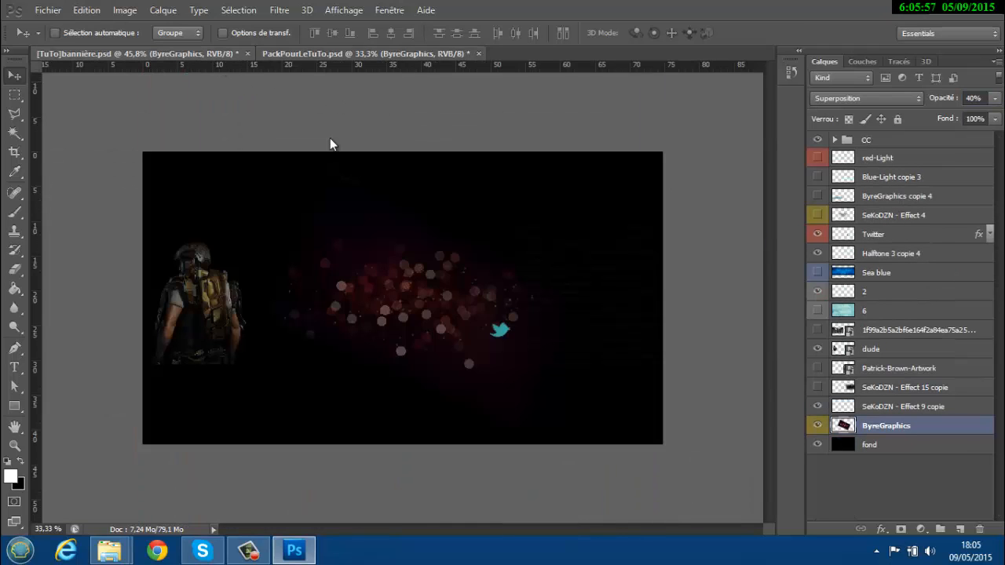
pyautogui.hotkey('ctrl', 'Tab')
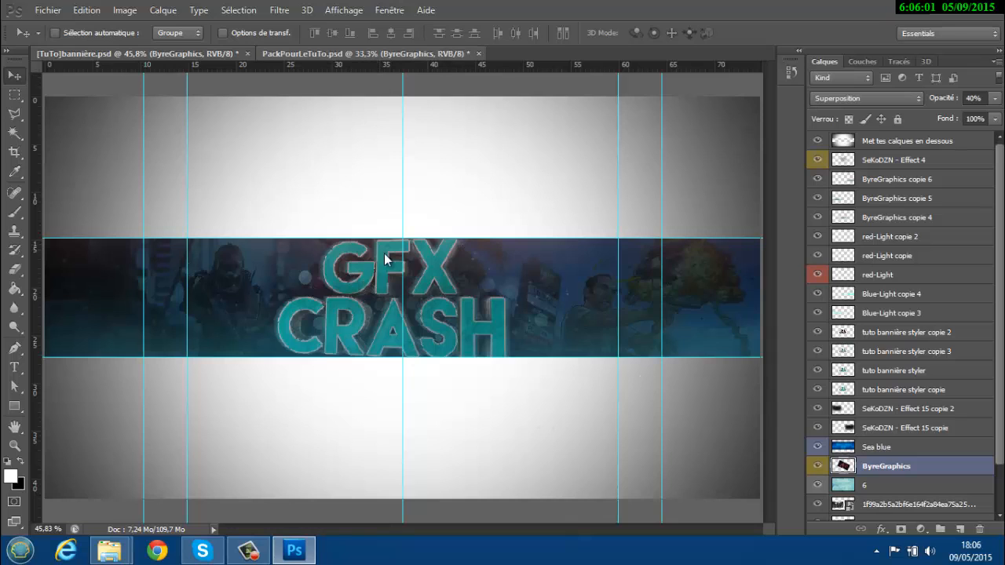
pyautogui.hotkey('ctrl', 'Tab')
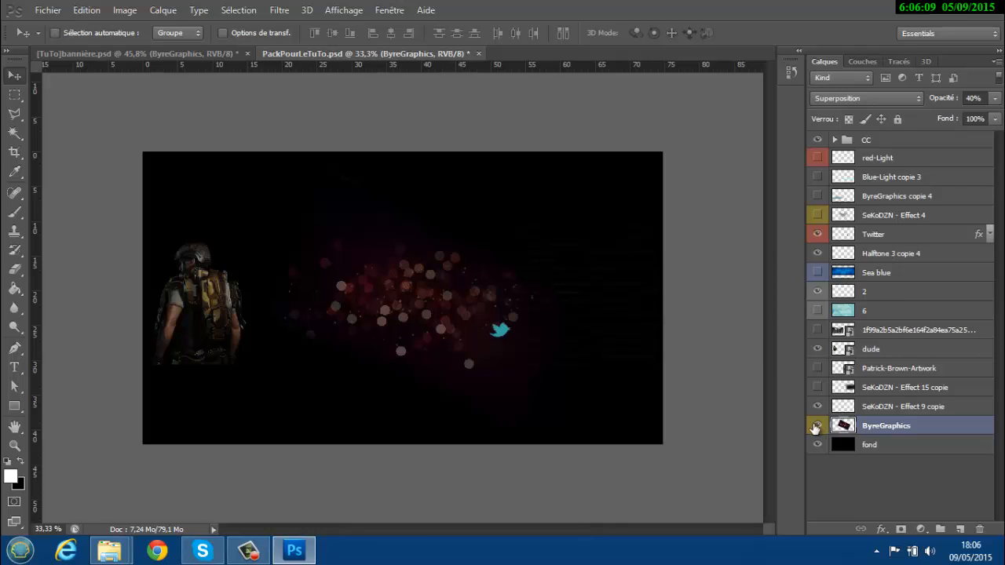
pyautogui.click(818, 425)
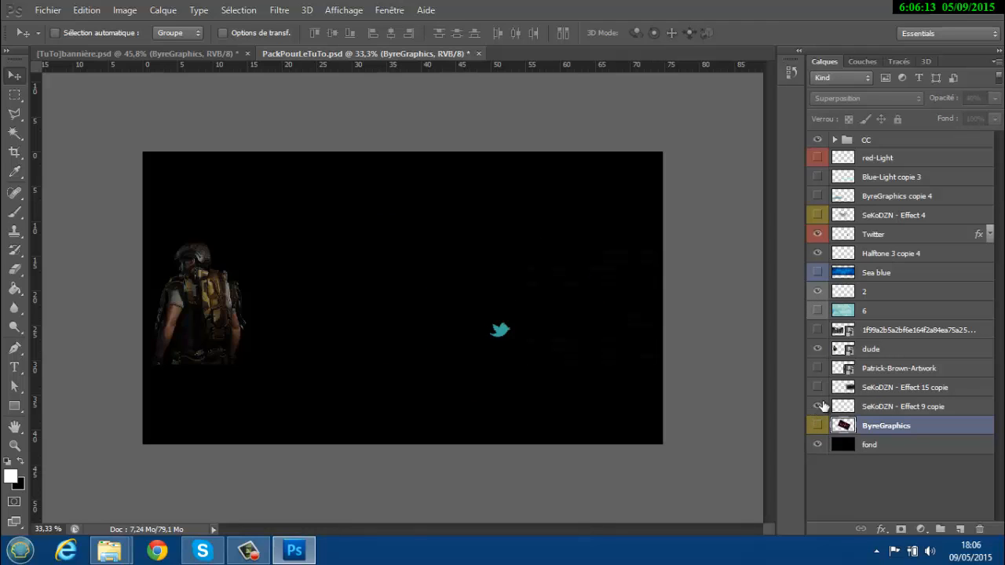
# - In PackPourLeTuTo.psd, set the SeKoDZN - Effect 9 copie layer's opacity to 100% and move its lines towards the canvas centre
pyautogui.click(901, 406)
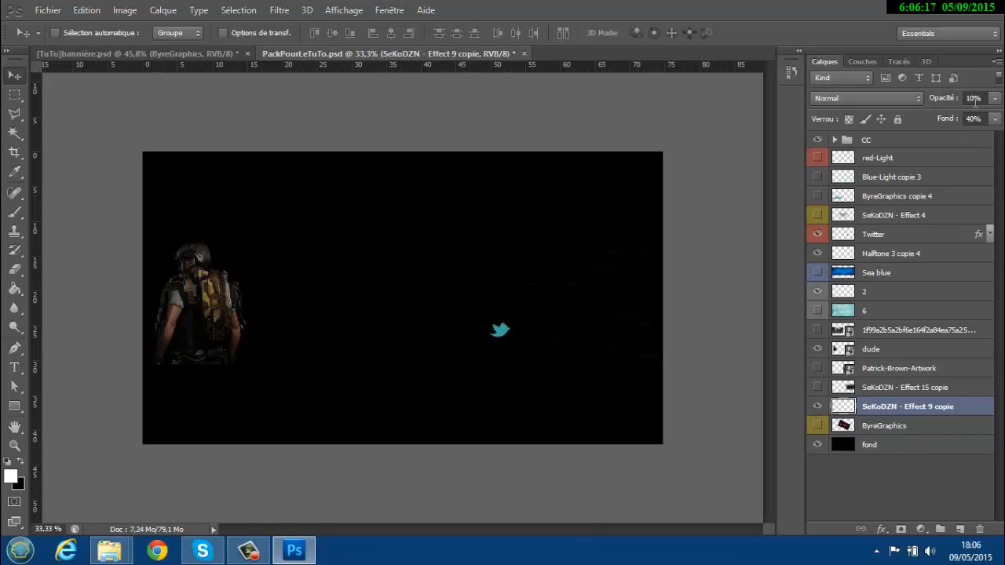
pyautogui.write('0')
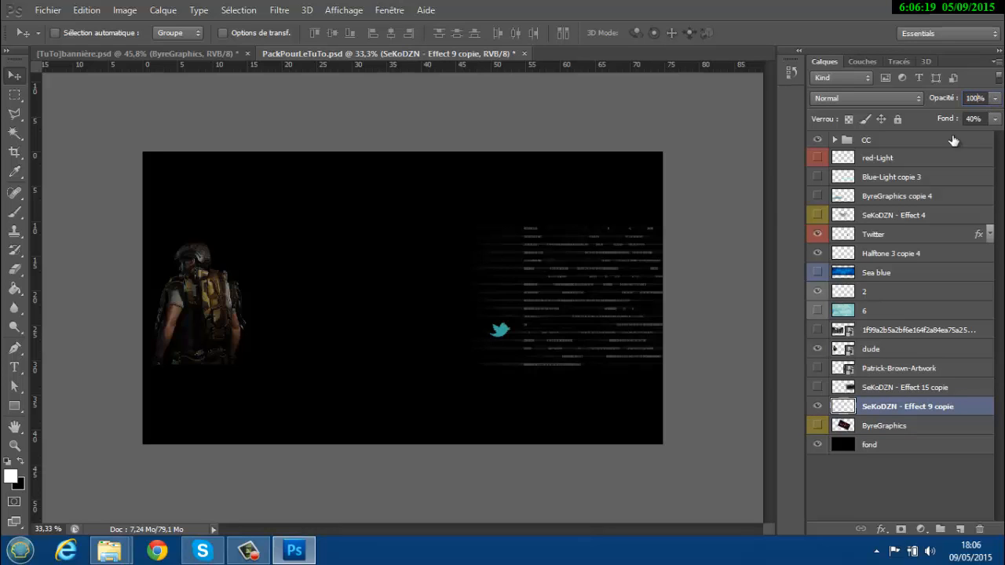
pyautogui.moveTo(580, 292); pyautogui.dragTo(447, 276)
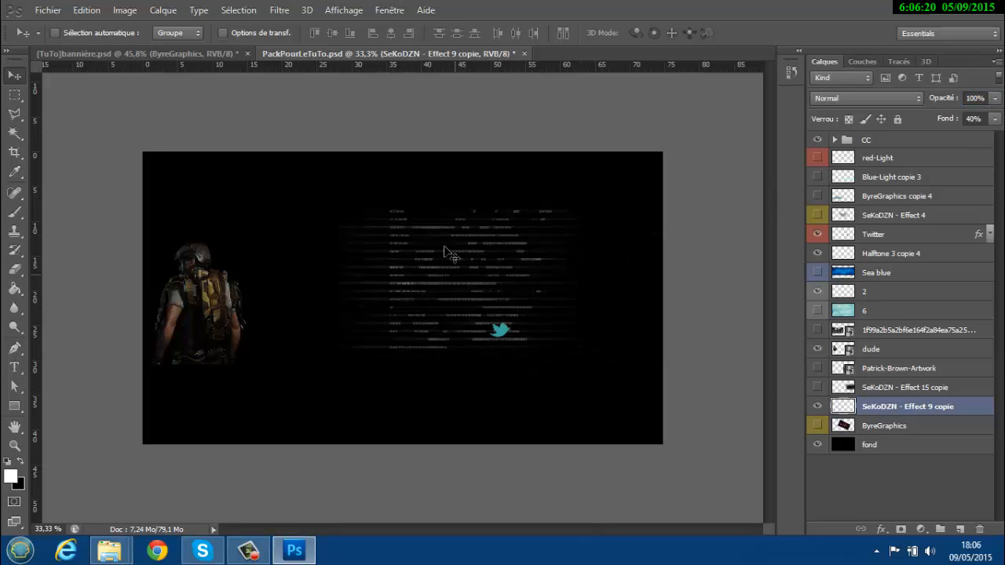
# - Duplicate the SeKoDZN - Effect 9 copie layer from PackPourLeTuTo.psd into [TuTo]bannière.psd
pyautogui.rightClick(887, 402)
pyautogui.click(753, 76)
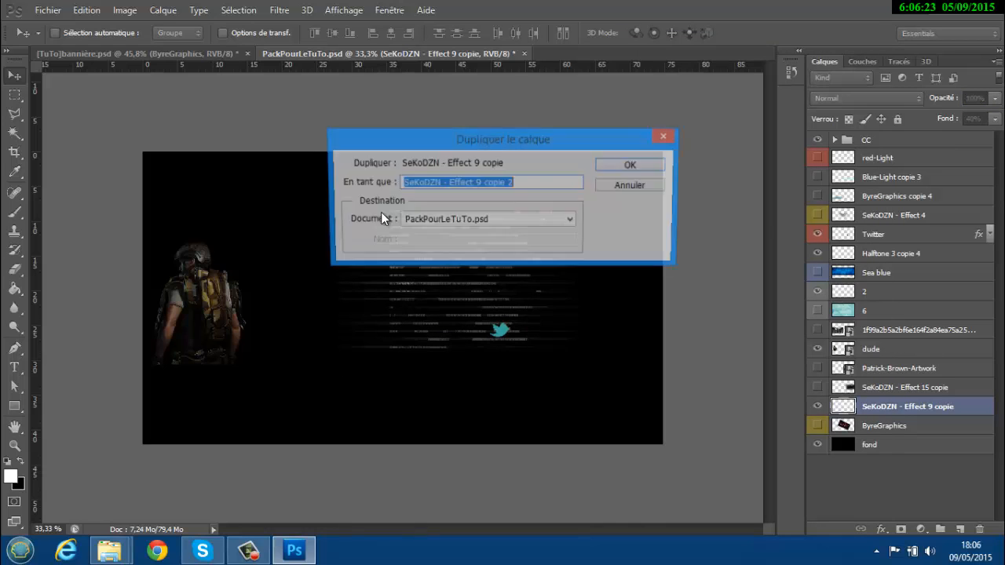
pyautogui.click(424, 220)
pyautogui.click(416, 242)
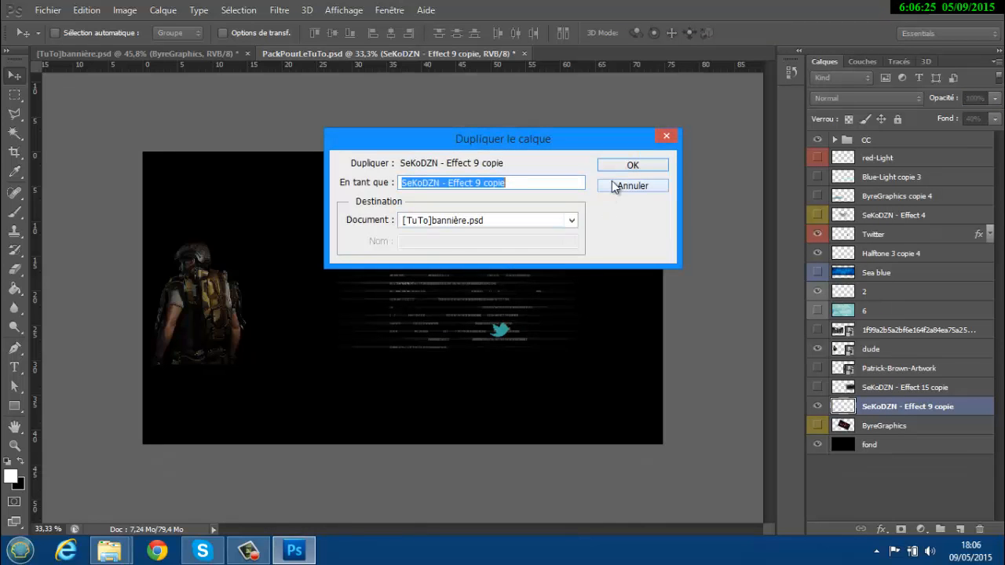
pyautogui.click(633, 165)
# - In [TuTo]bannière.psd, move the SeKoDZN - Effect 9 copie lines to the strip's right part and set the layer's opacity to 15%
pyautogui.click(90, 50)
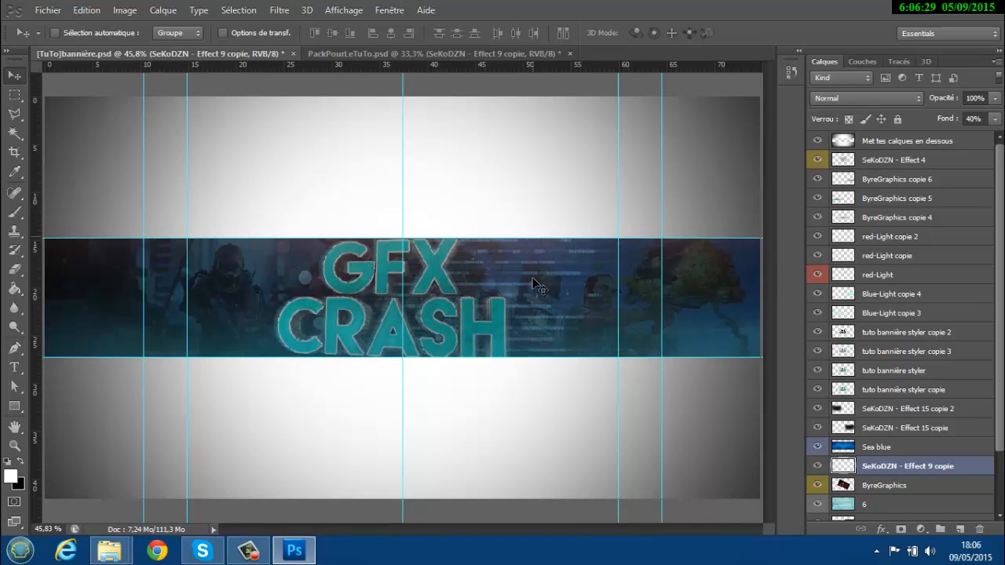
pyautogui.moveTo(534, 282); pyautogui.dragTo(661, 307)
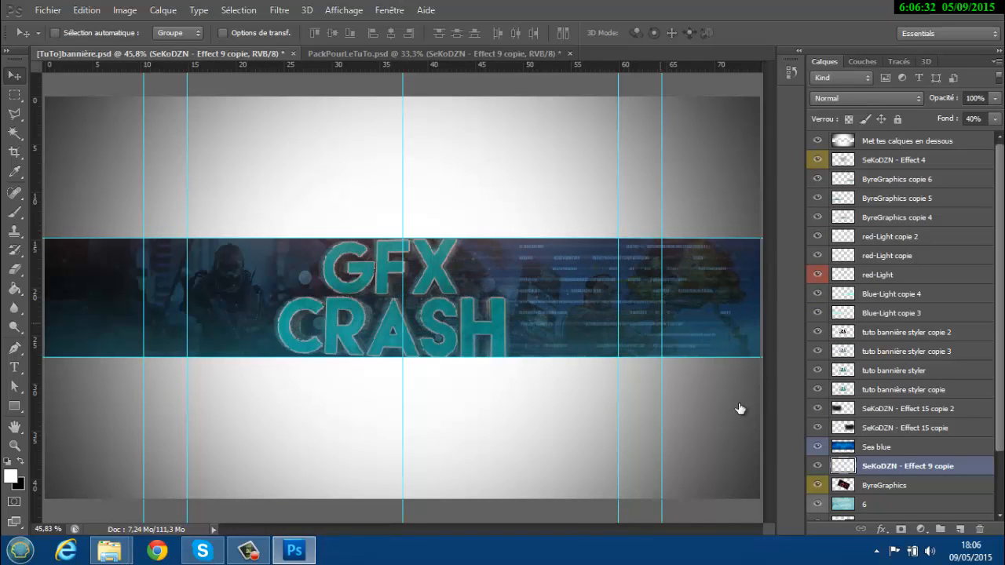
pyautogui.click(983, 98)
pyautogui.write('10')
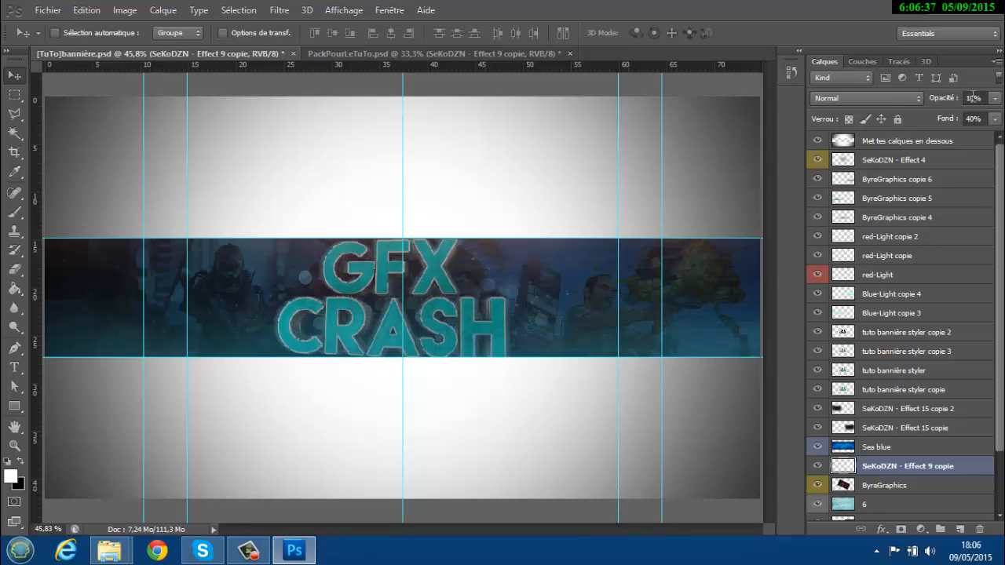
pyautogui.press('Return')
pyautogui.write('20')
pyautogui.press('Return')
# - Duplicate the SeKoDZN - Effect 9 copie layer, flip the copy horizontally and move it to the left part of the strip
pyautogui.hotkey('ctrl', 'j')
pyautogui.hotkey('ctrl', 't')
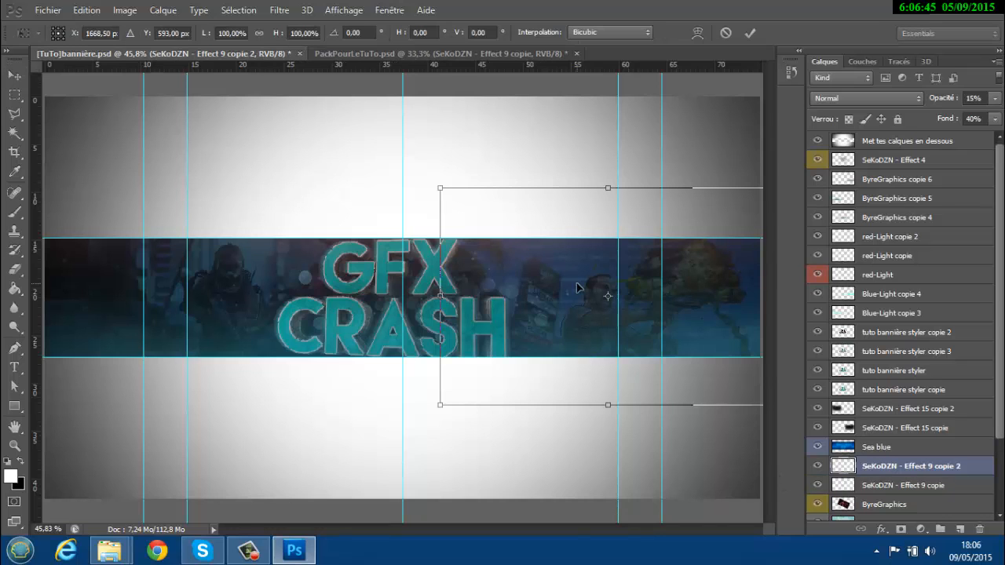
pyautogui.rightClick(580, 287)
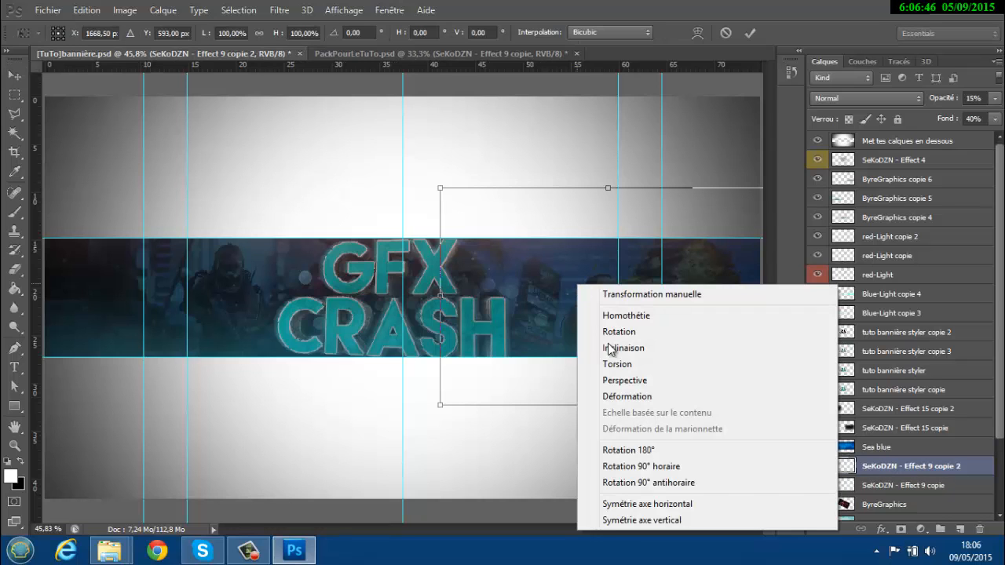
pyautogui.click(662, 509)
pyautogui.moveTo(618, 279); pyautogui.dragTo(232, 298)
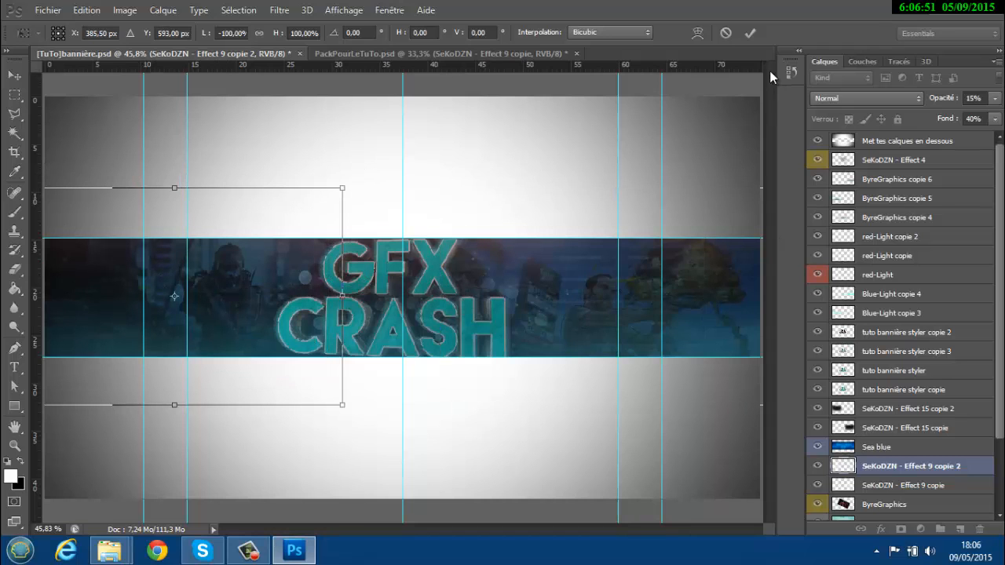
pyautogui.click(748, 32)
# - In PackPourLeTuTo.psd, hide the SeKoDZN - Effect 9 copie layer and move the dude soldier towards the canvas centre
pyautogui.click(439, 53)
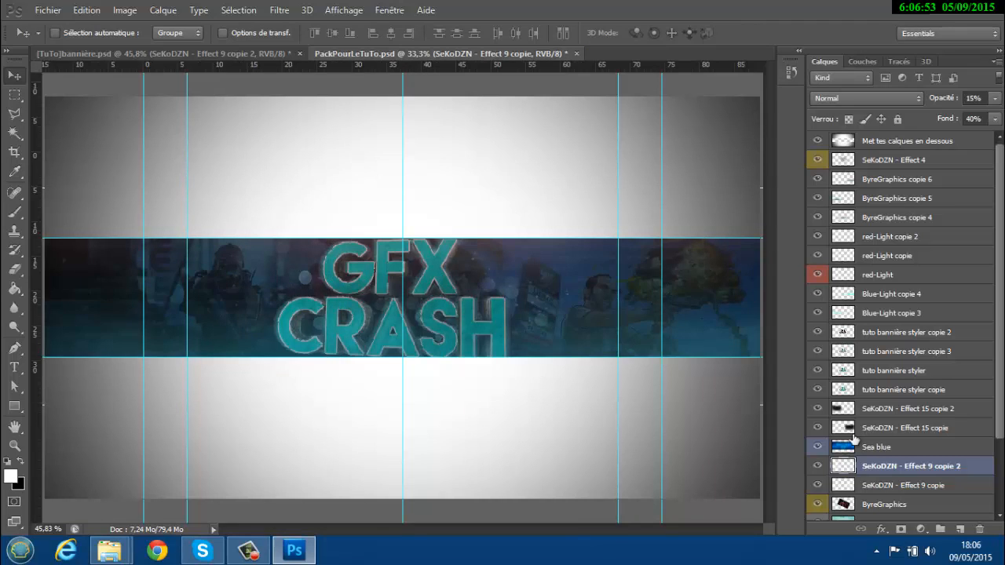
pyautogui.click(817, 406)
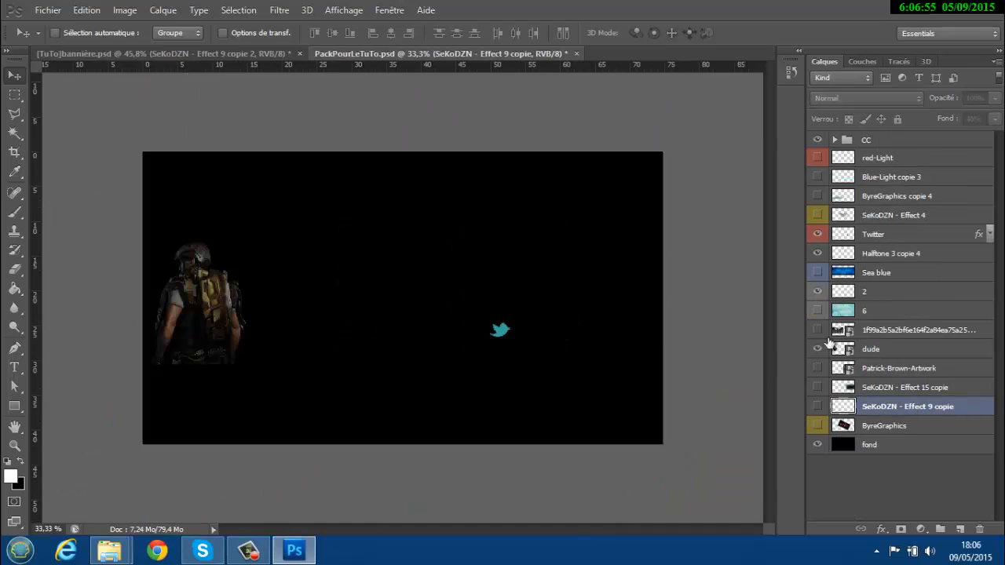
pyautogui.click(874, 354)
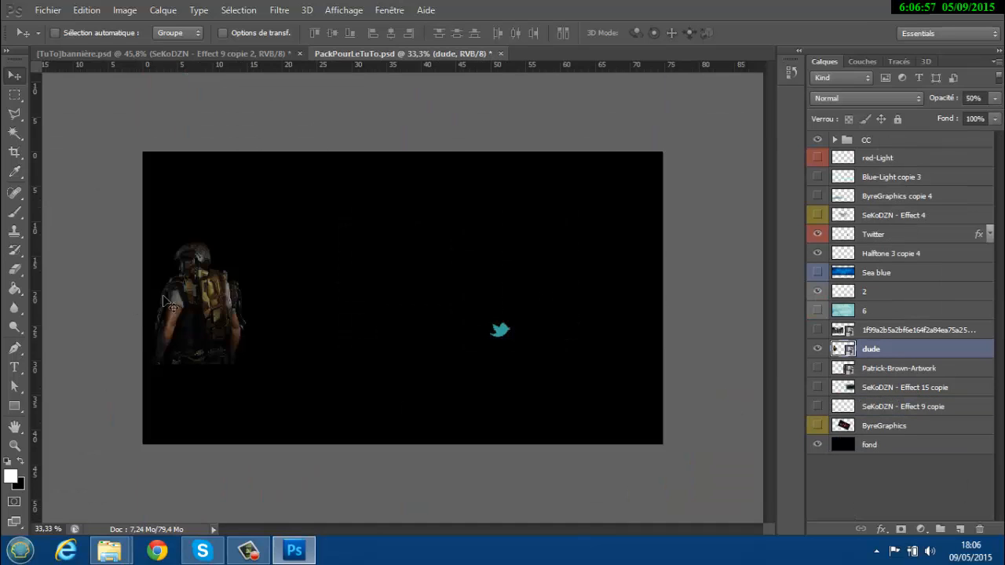
pyautogui.moveTo(164, 300); pyautogui.dragTo(312, 316)
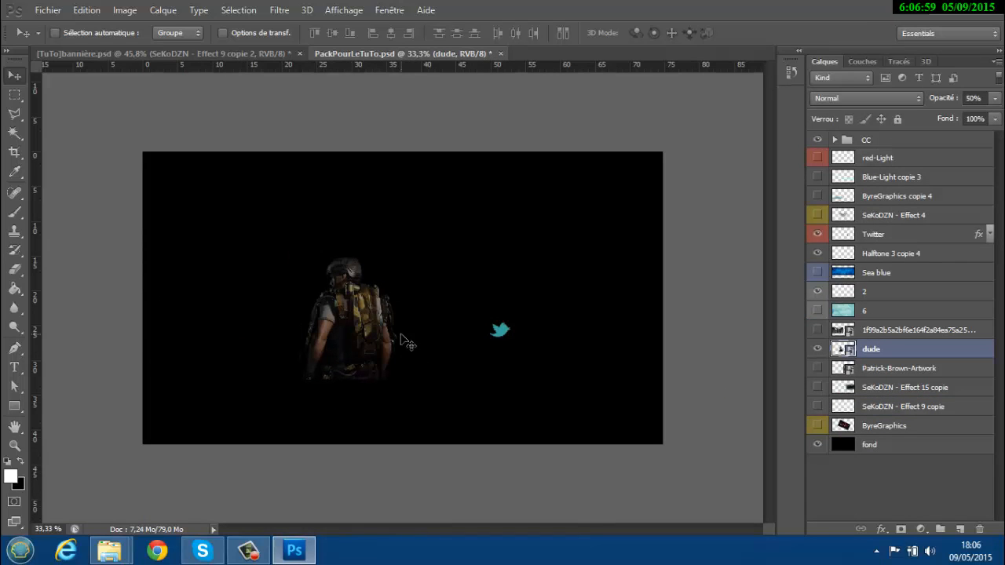
# - Duplicate the dude layer from PackPourLeTuTo.psd into [TuTo]bannière.psd
pyautogui.rightClick(907, 352)
pyautogui.click(702, 54)
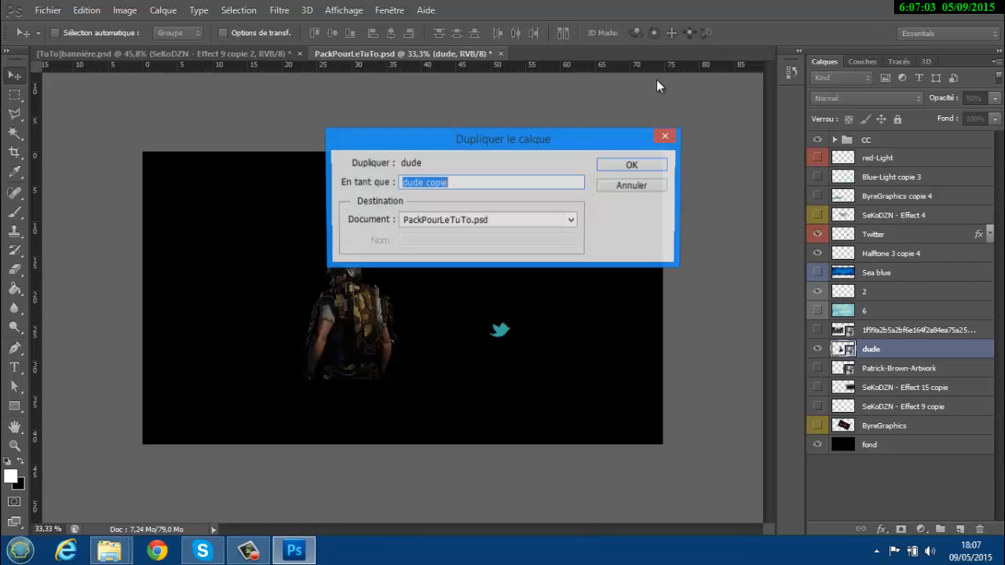
pyautogui.click(465, 222)
pyautogui.click(455, 244)
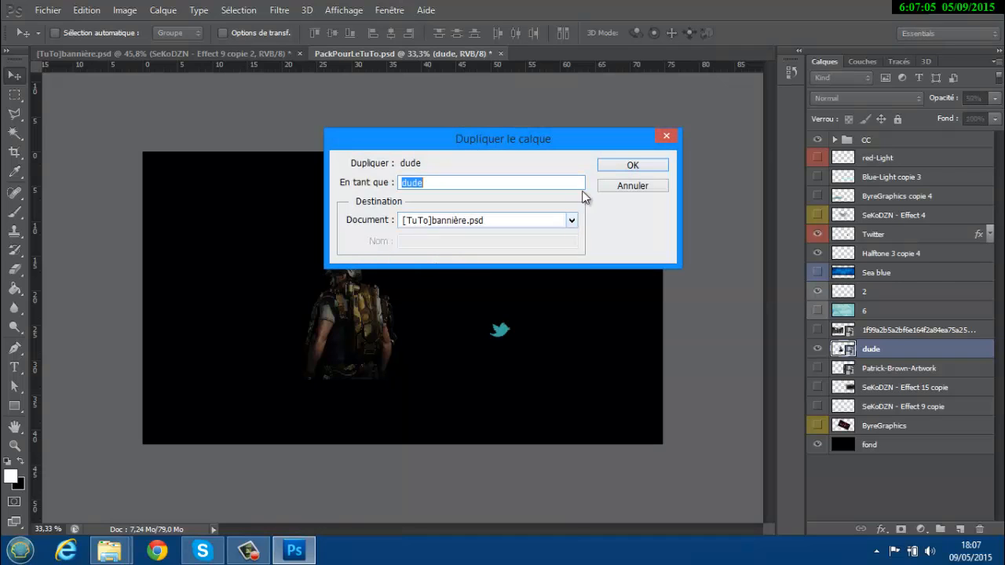
pyautogui.click(614, 166)
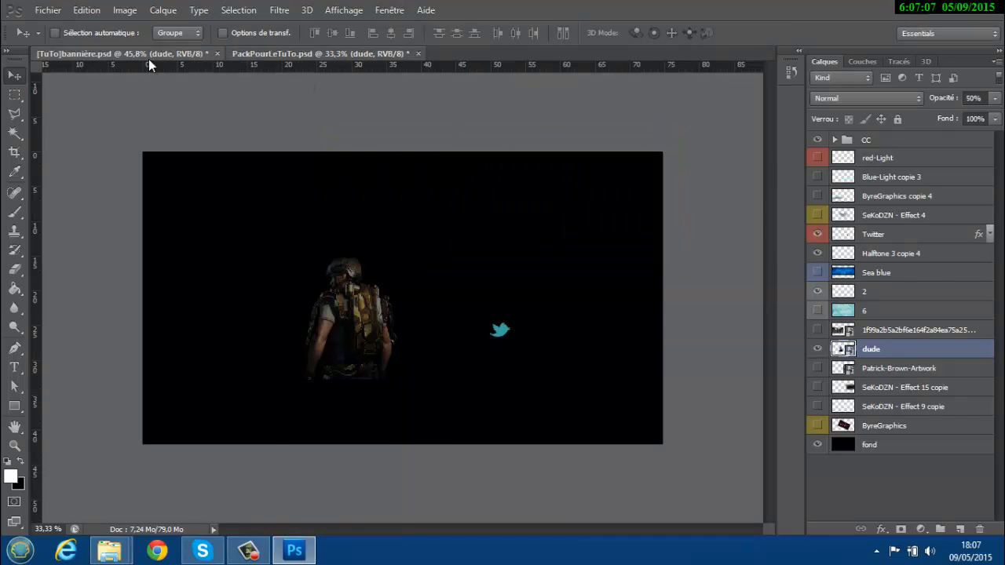
# - In [TuTo]bannière.psd, move the dude soldier to the far left end of the banner strip
pyautogui.click(149, 59)
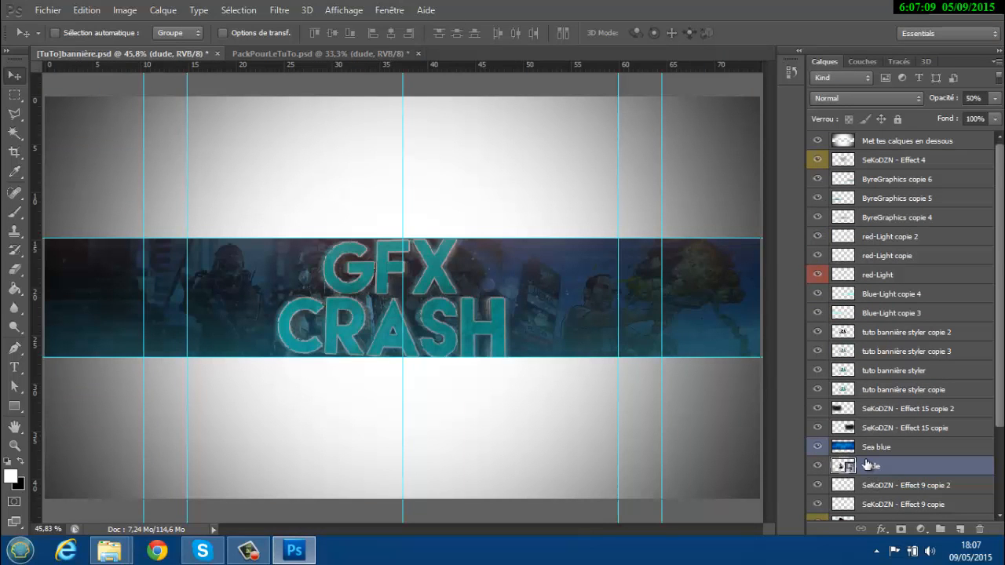
pyautogui.hotkey('ctrl', 't')
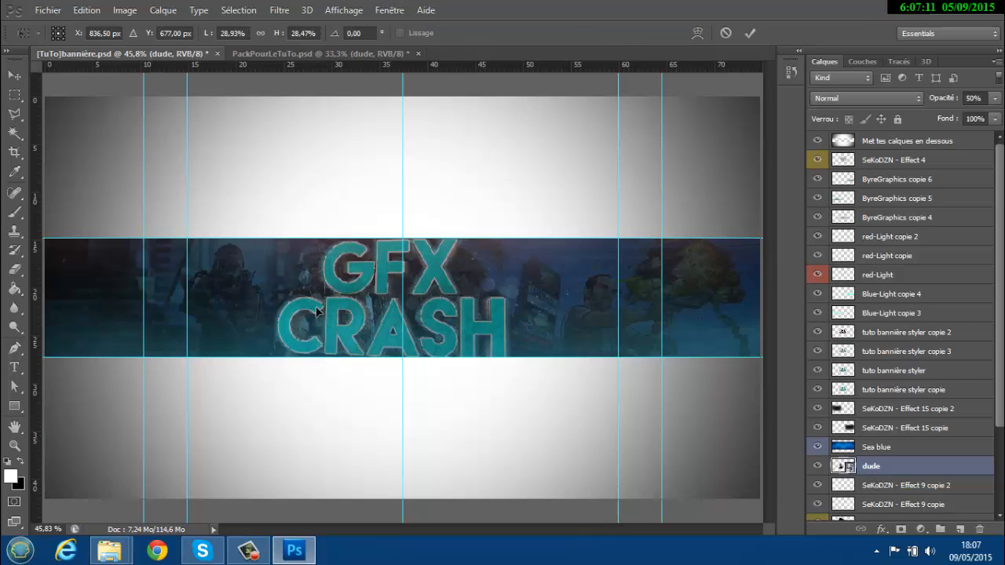
pyautogui.moveTo(303, 322); pyautogui.dragTo(148, 317)
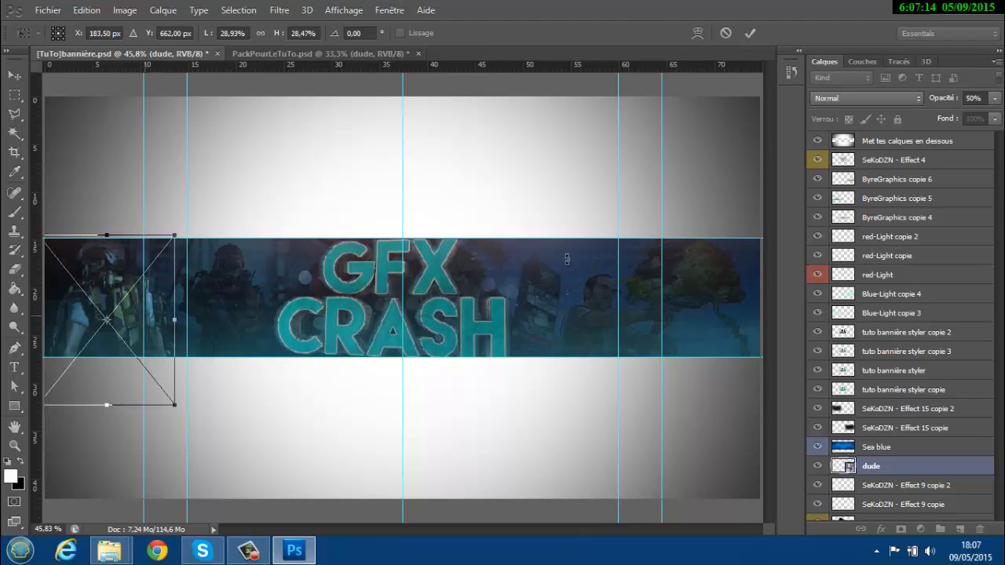
pyautogui.click(747, 33)
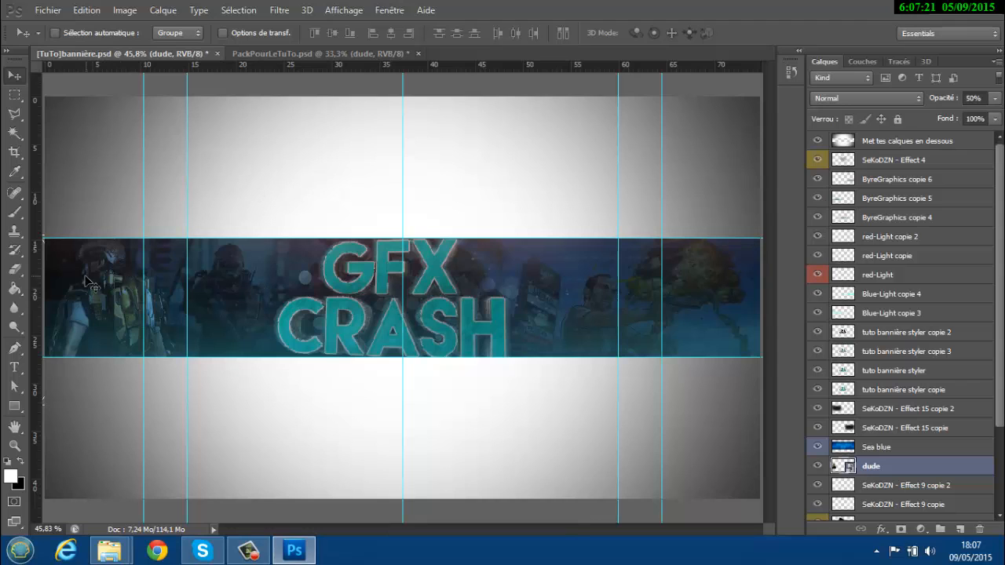
pyautogui.moveTo(111, 289)
pyautogui.mouseDown()
pyautogui.moveTo(106, 304)
pyautogui.moveTo(99, 288)
pyautogui.mouseUp()
# - Set the dude layer's opacity to 35% and save the banner document
pyautogui.click(980, 97)
pyautogui.write('4')
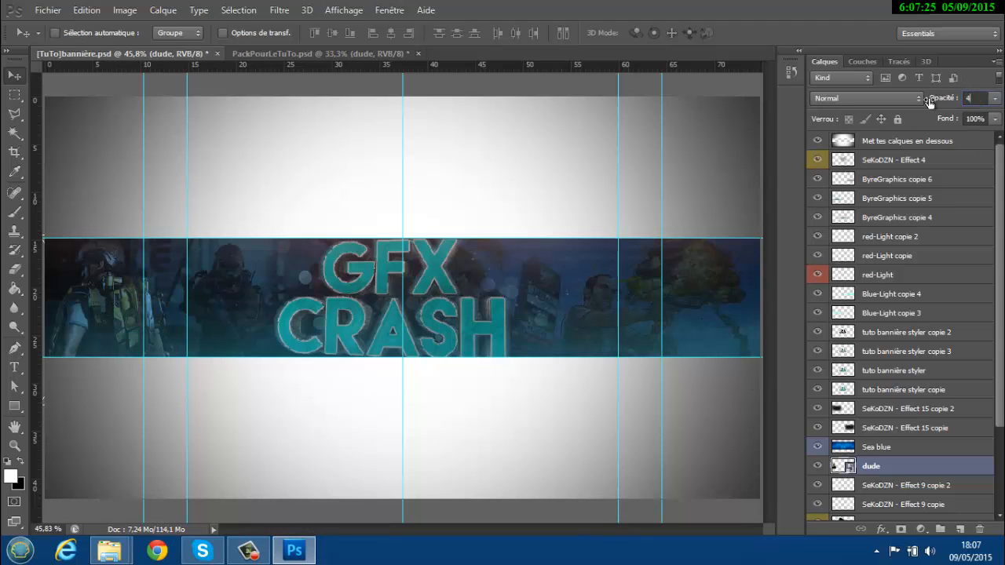
pyautogui.write('0')
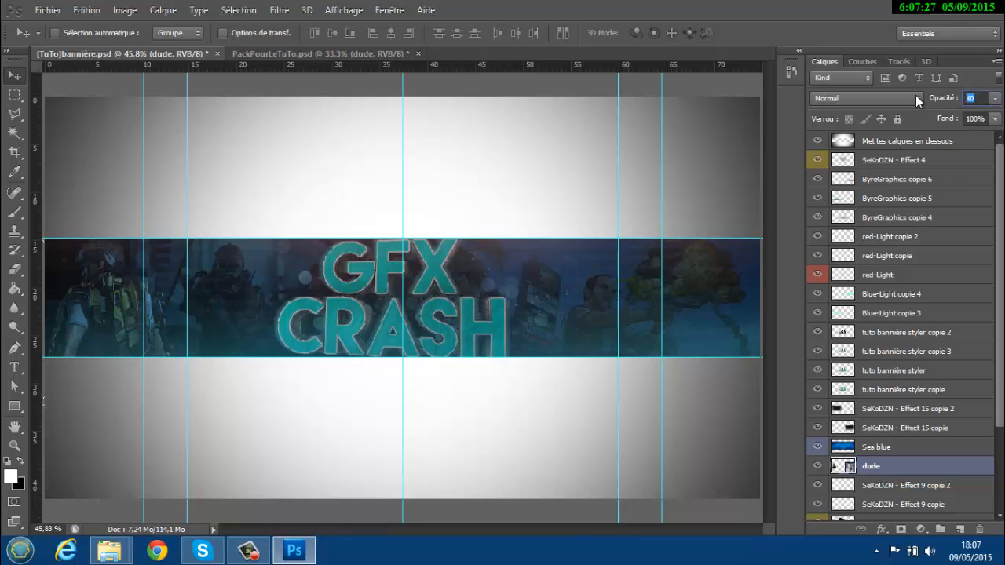
pyautogui.write('35')
pyautogui.click(47, 9)
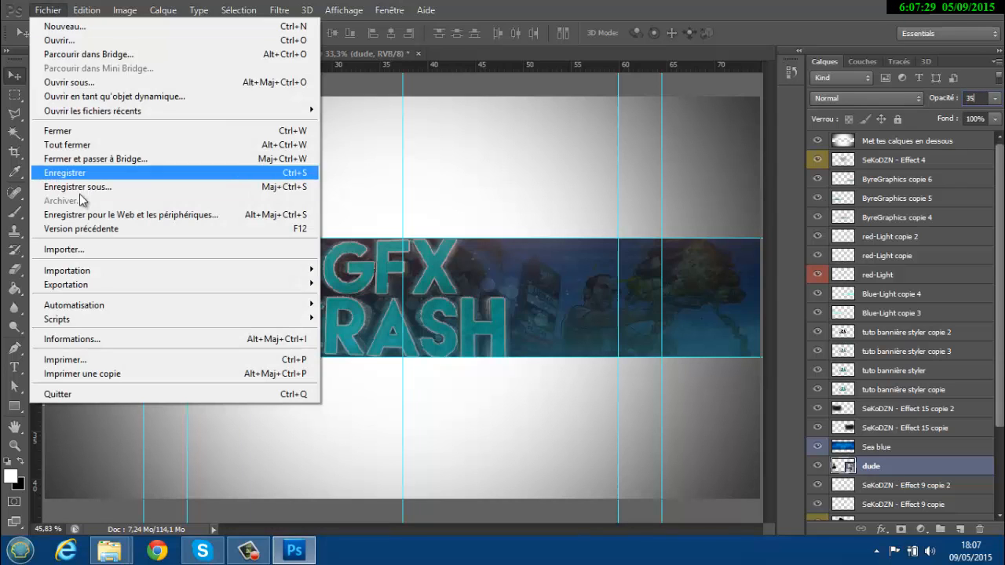
pyautogui.click(71, 174)
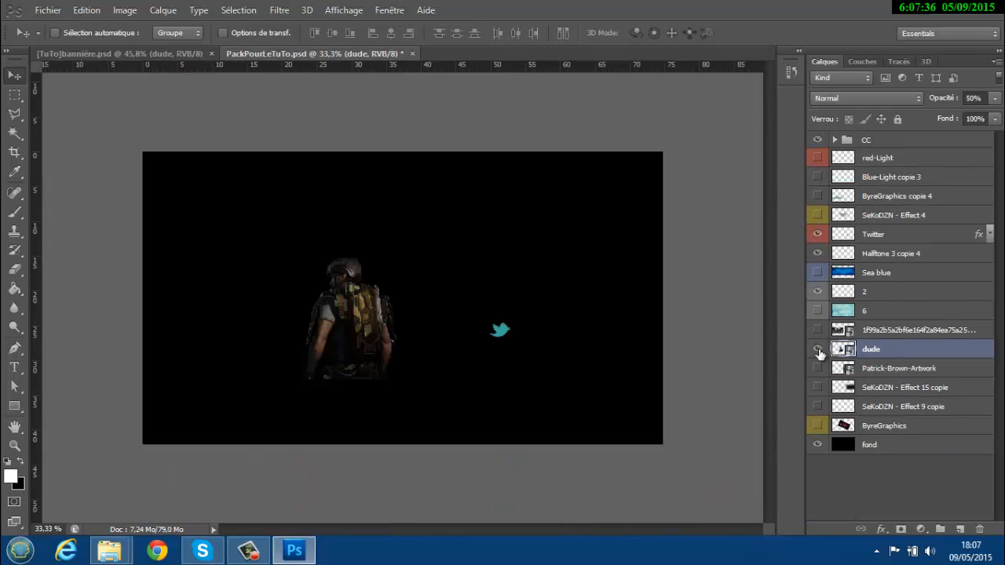
# - In PackPourLeTuTo.psd, hide the dude layer and reorder Halftone 3 copie 4 and Twitter below Sea blue
pyautogui.click(817, 349)
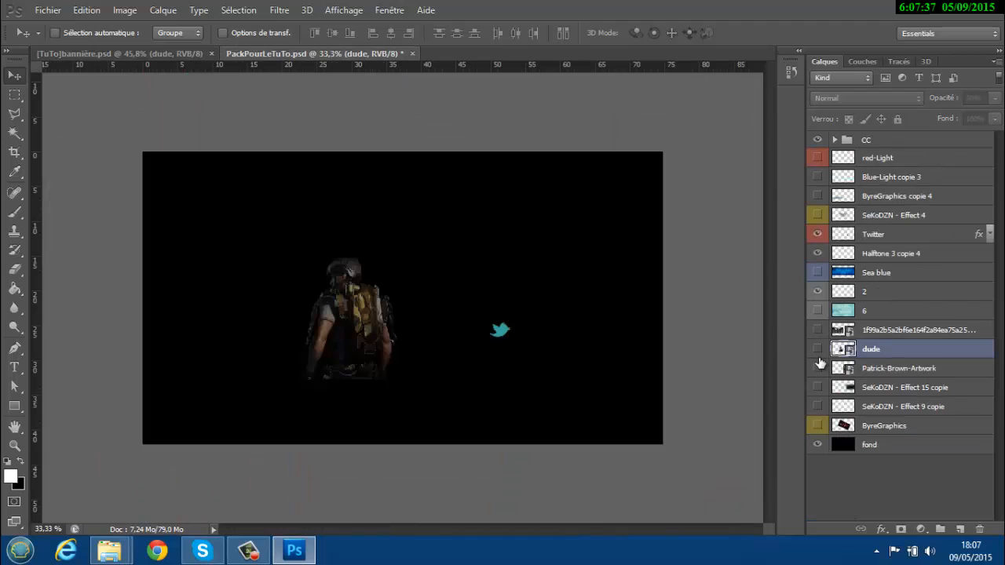
pyautogui.click(875, 292)
pyautogui.moveTo(884, 253); pyautogui.dragTo(888, 287)
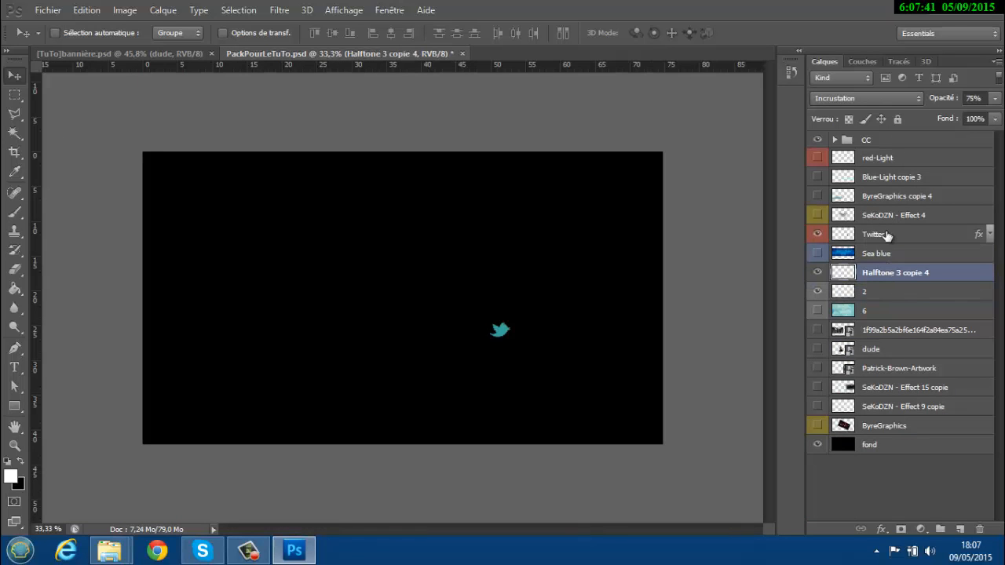
pyautogui.moveTo(869, 244); pyautogui.dragTo(903, 269)
pyautogui.click(868, 292)
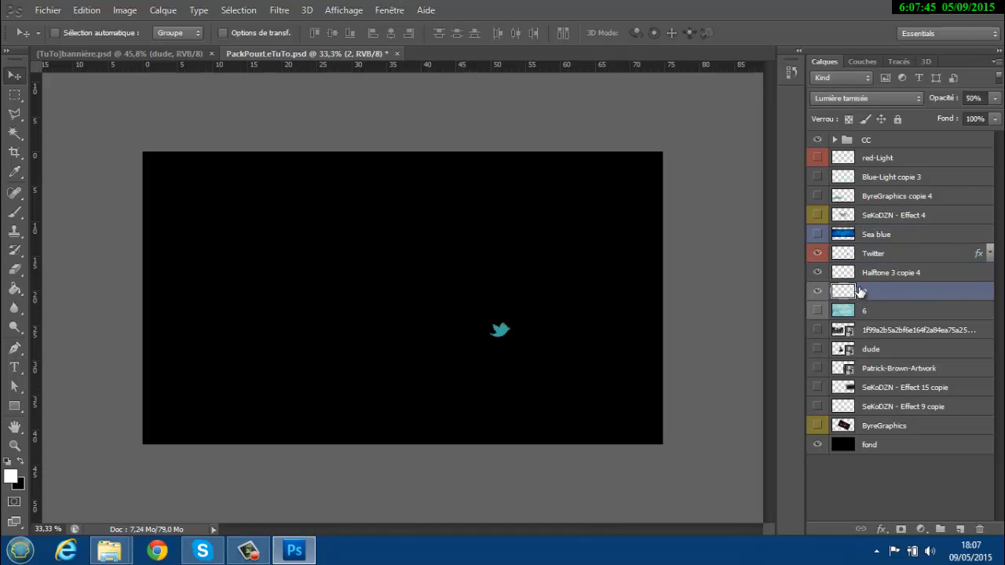
pyautogui.click(819, 291)
pyautogui.click(819, 292)
pyautogui.rightClick(869, 290)
pyautogui.click(673, 79)
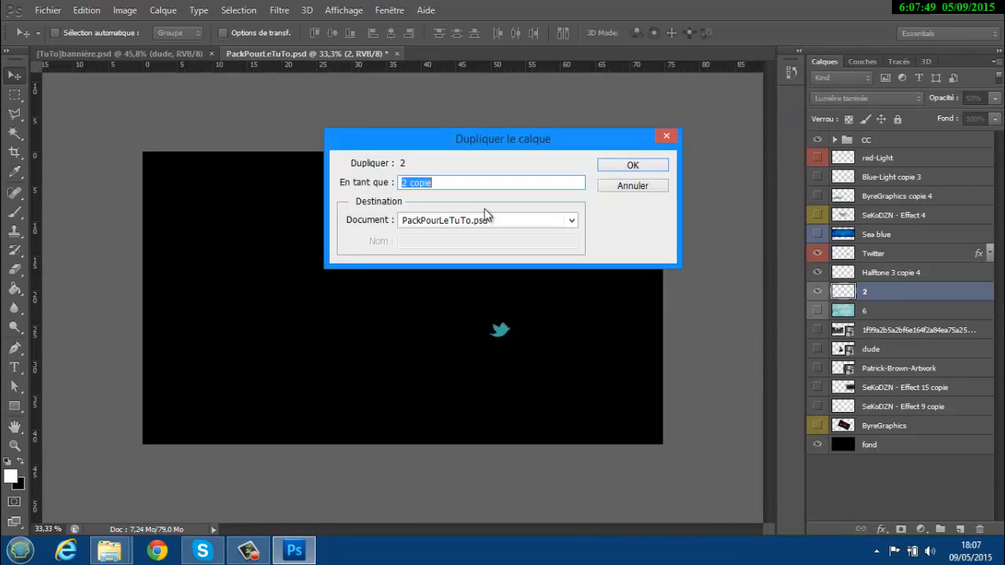
pyautogui.click(487, 220)
pyautogui.click(468, 247)
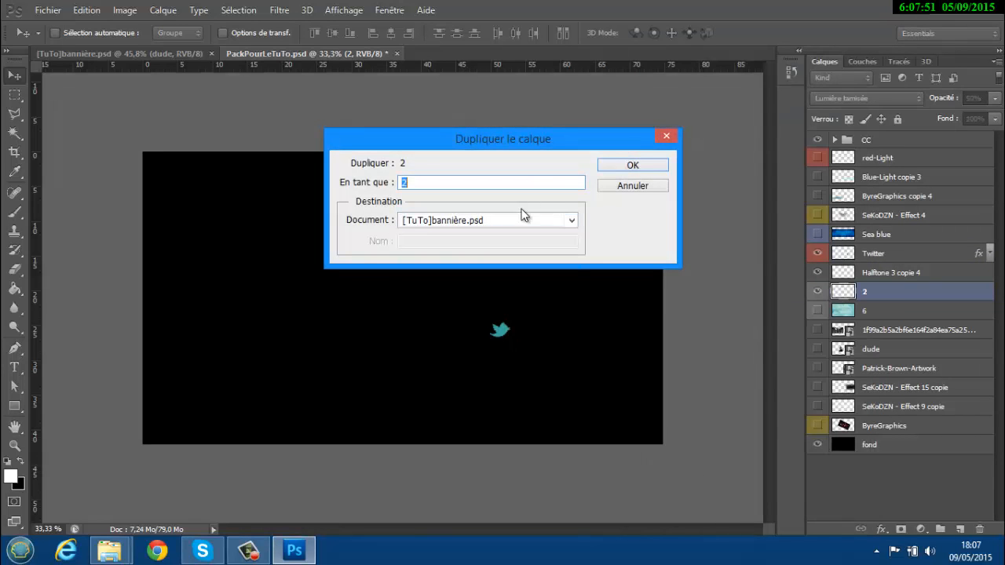
pyautogui.click(628, 187)
# - Duplicate layer 2 from PackPourLeTuTo.psd into [TuTo]bannière.psd
pyautogui.rightClick(916, 293)
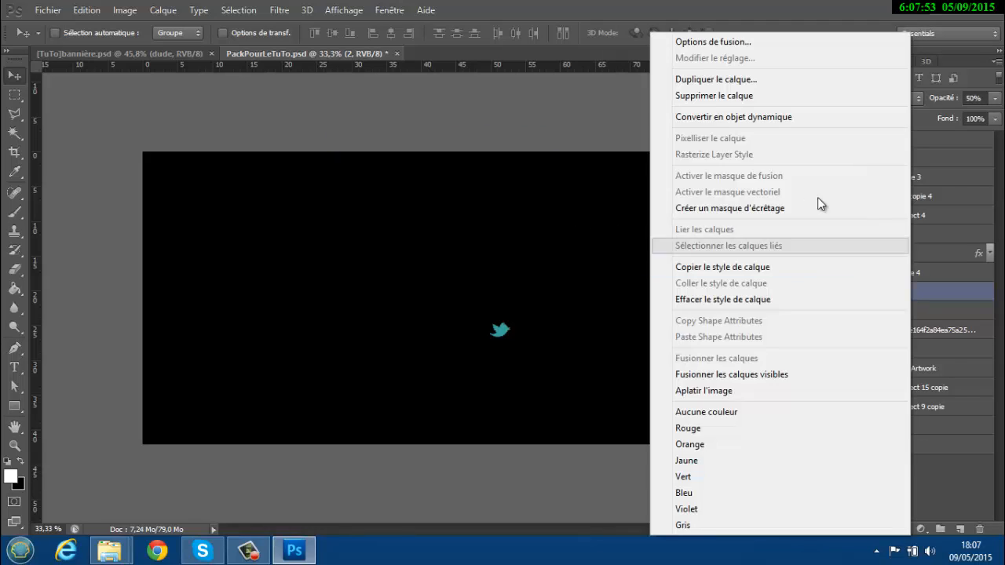
pyautogui.click(736, 79)
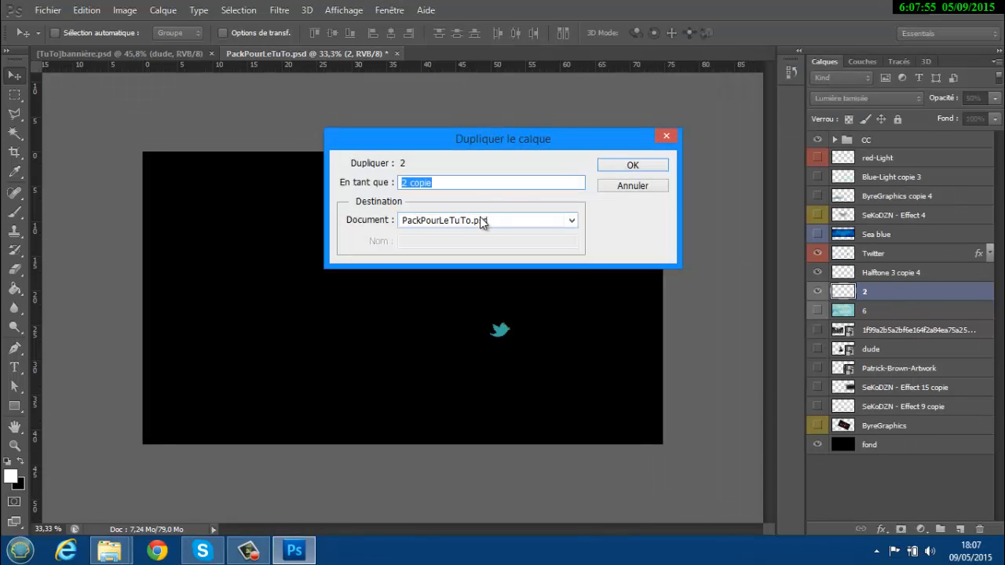
pyautogui.click(483, 222)
pyautogui.click(479, 249)
pyautogui.click(628, 166)
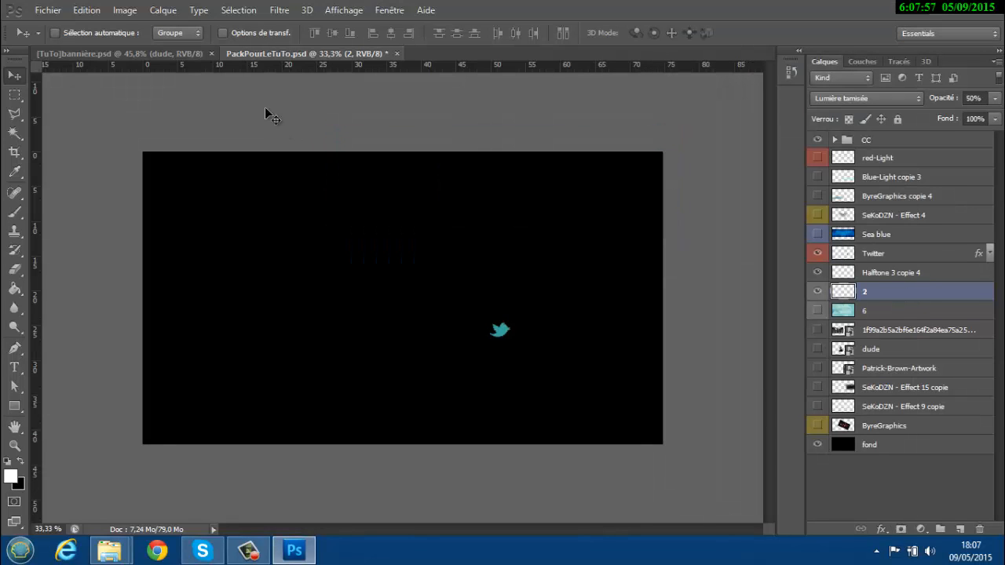
# - In [TuTo]bannière.psd, shift layer 2 slightly up and to the left on the strip and set its opacity to 40%
pyautogui.click(161, 52)
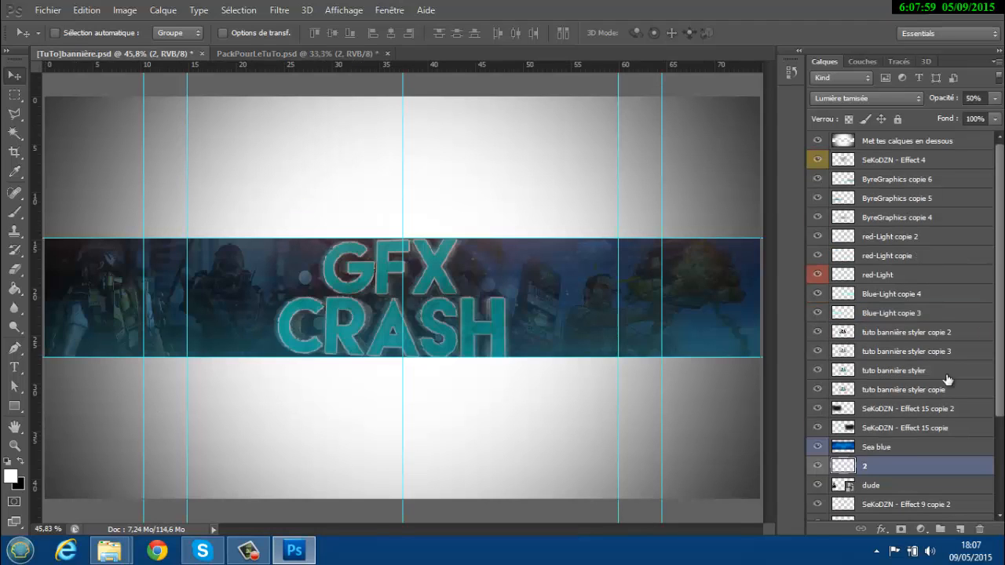
pyautogui.click(818, 467)
pyautogui.click(818, 467)
pyautogui.moveTo(603, 271)
pyautogui.mouseDown()
pyautogui.moveTo(594, 274)
pyautogui.moveTo(617, 262)
pyautogui.moveTo(607, 264)
pyautogui.mouseUp()
pyautogui.moveTo(588, 265)
pyautogui.mouseDown()
pyautogui.moveTo(604, 222)
pyautogui.moveTo(86, 326)
pyautogui.moveTo(311, 271)
pyautogui.moveTo(658, 269)
pyautogui.moveTo(600, 257)
pyautogui.moveTo(570, 267)
pyautogui.mouseUp()
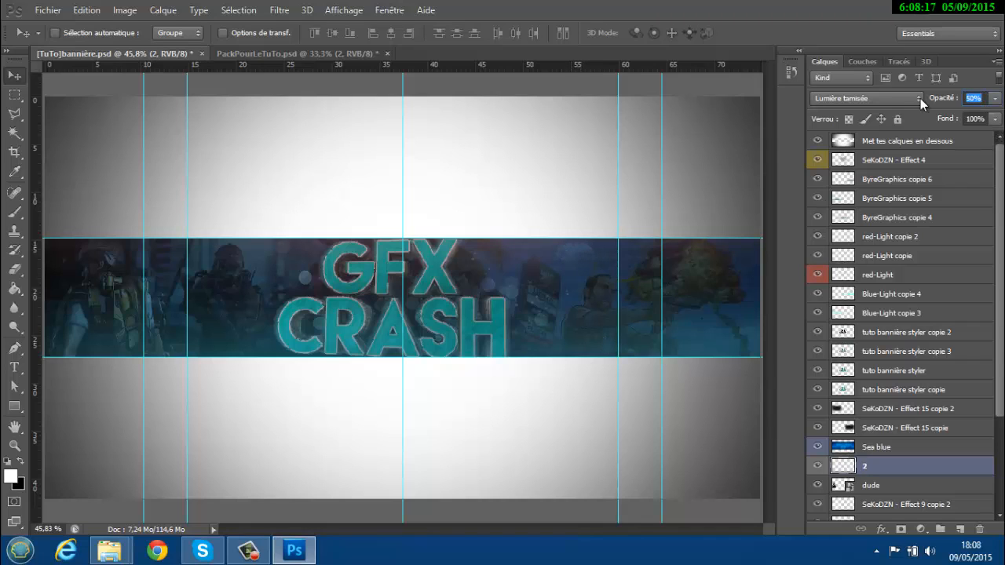
pyautogui.write('40')
# - In PackPourLeTuTo.psd, hide layer 2 and duplicate Halftone 3 copie 4 into [TuTo]bannière.psd
pyautogui.click(252, 55)
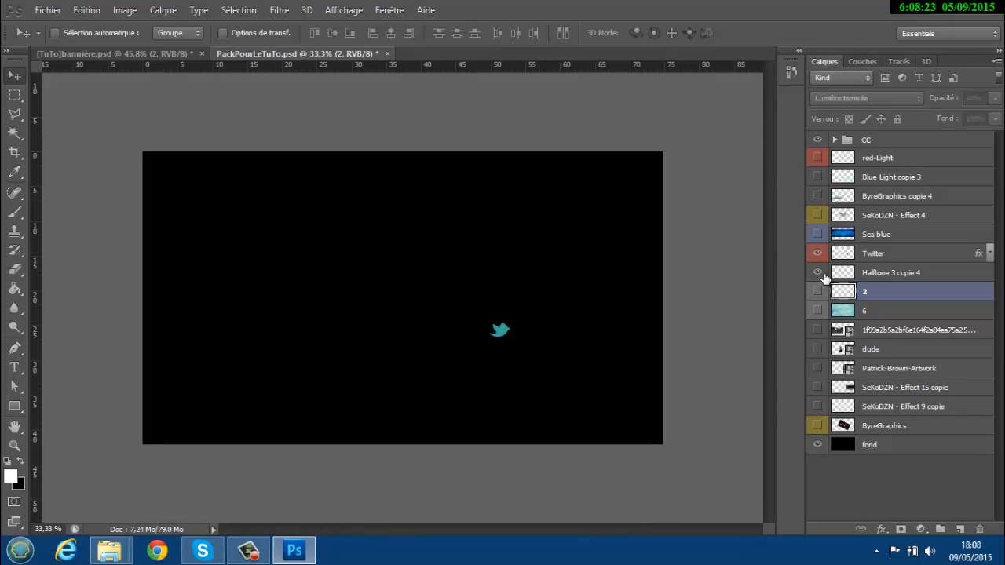
pyautogui.click(824, 275)
pyautogui.rightClick(863, 278)
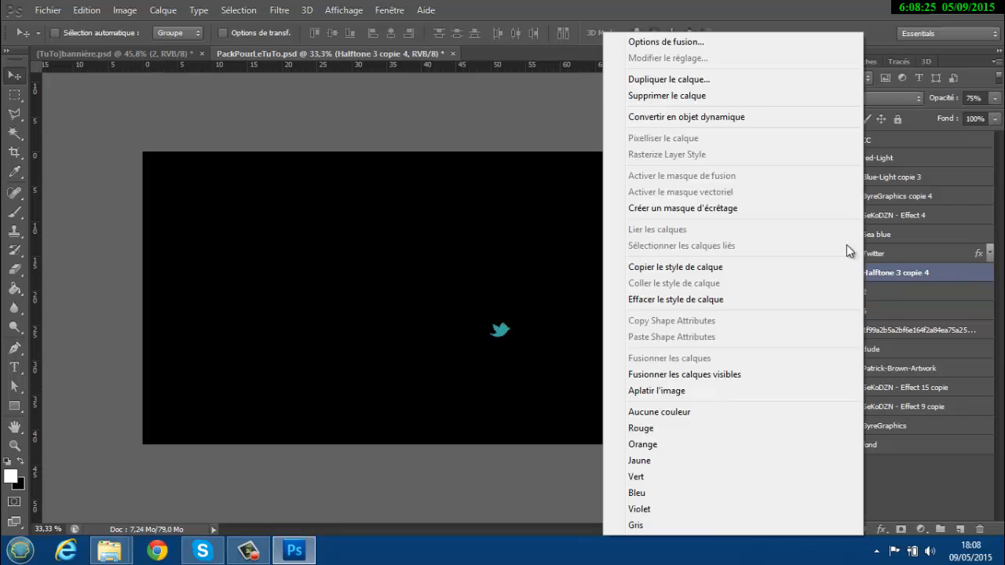
pyautogui.click(706, 78)
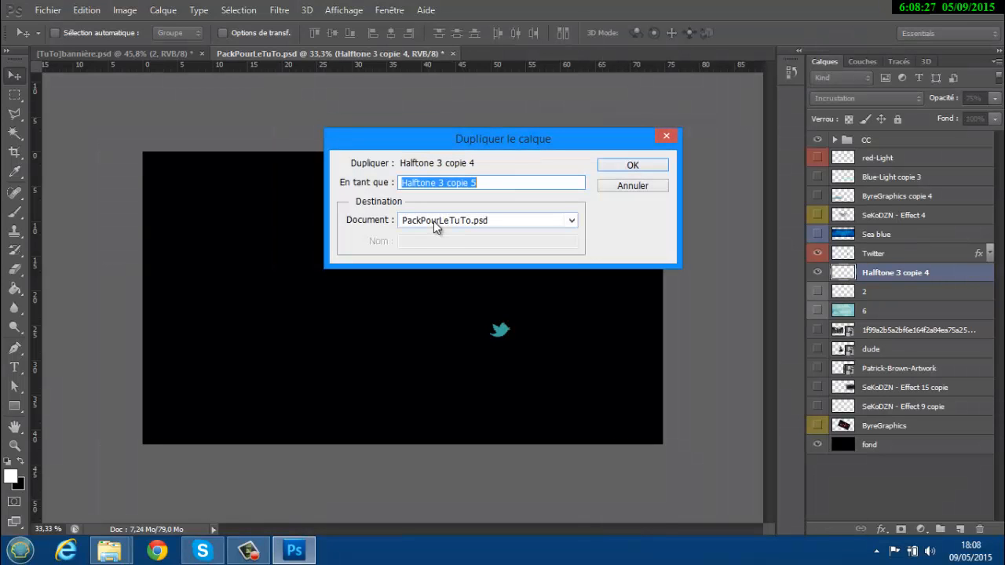
pyautogui.click(434, 221)
pyautogui.click(439, 244)
pyautogui.press('Return')
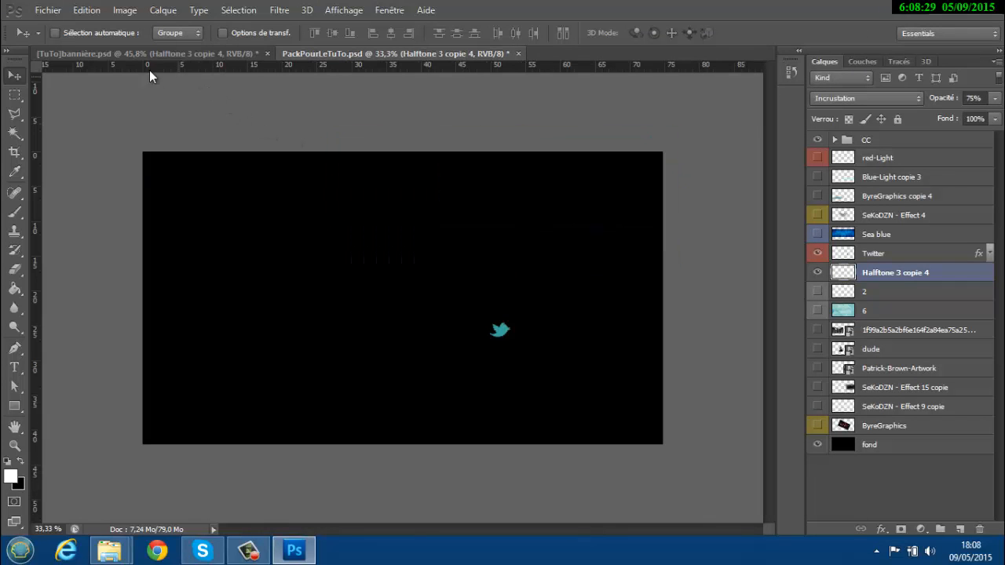
# - In [TuTo]bannière.psd, transform Halftone 3 copie 4 so its dots sit behind the C of CRASH
pyautogui.click(132, 52)
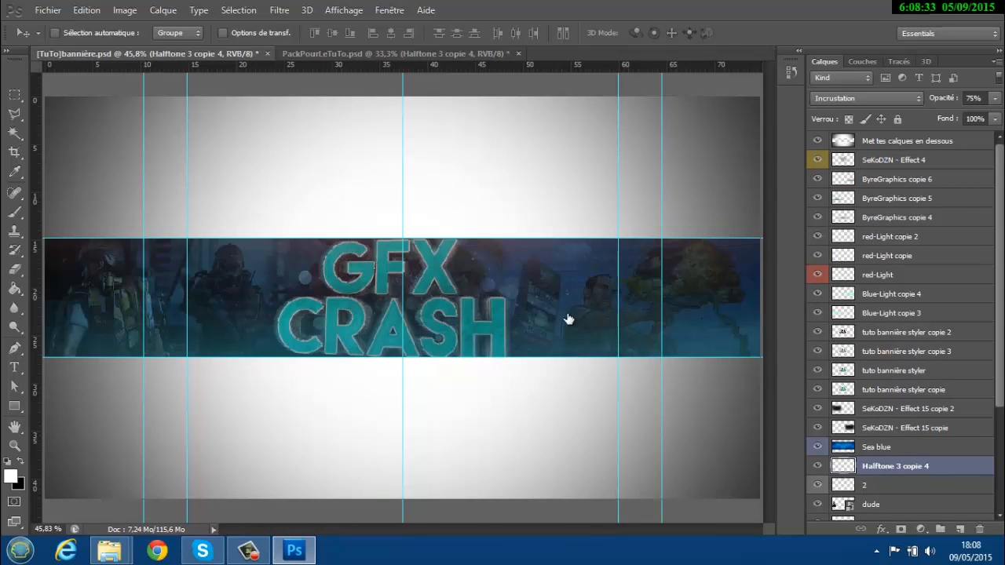
pyautogui.hotkey('ctrl', 't')
pyautogui.moveTo(420, 281); pyautogui.dragTo(306, 344)
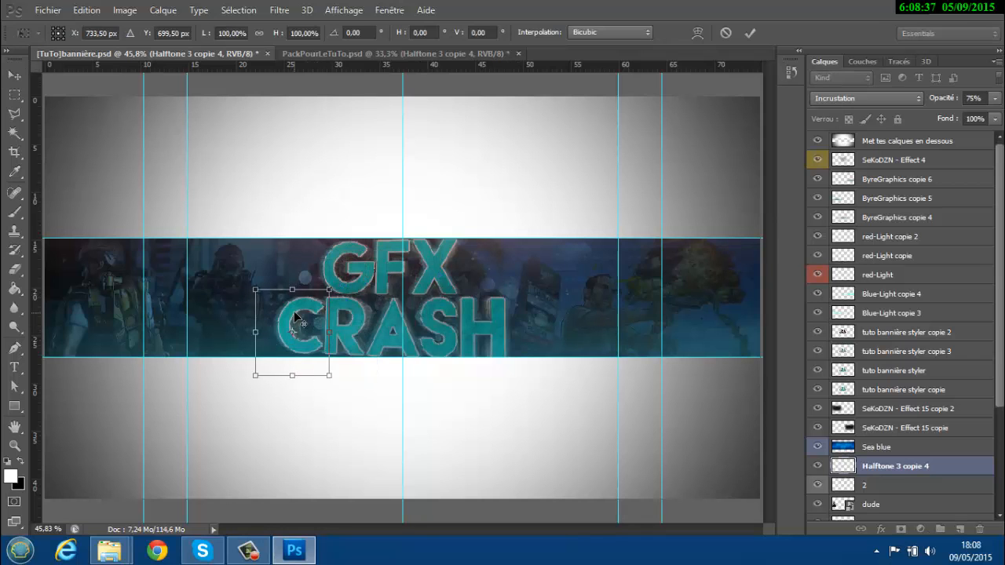
pyautogui.keyDown('alt'); pyautogui.scroll(5, 297, 318); pyautogui.keyUp('alt')
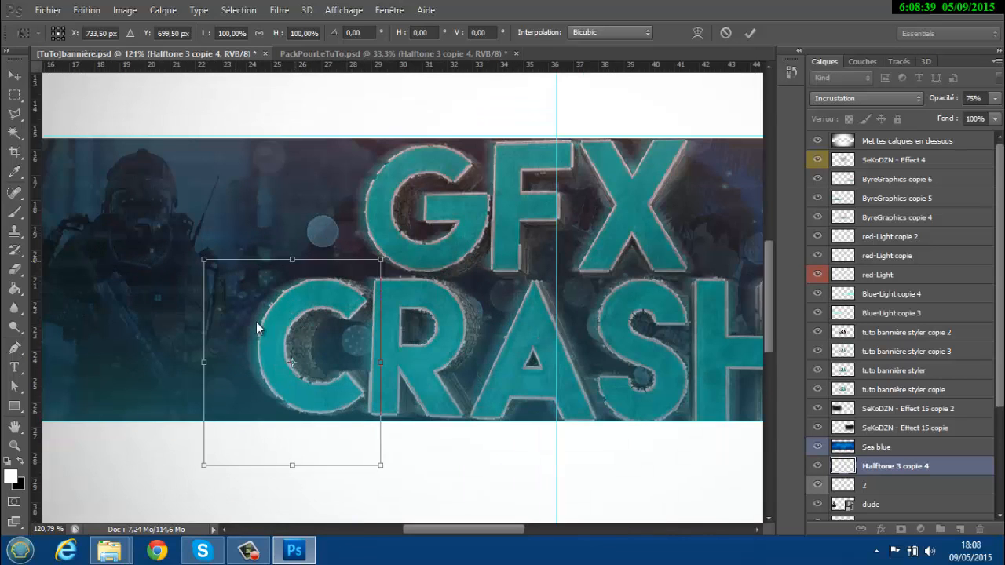
pyautogui.keyDown('alt'); pyautogui.scroll(1, 256, 322); pyautogui.keyUp('alt')
pyautogui.moveTo(308, 336); pyautogui.dragTo(318, 354)
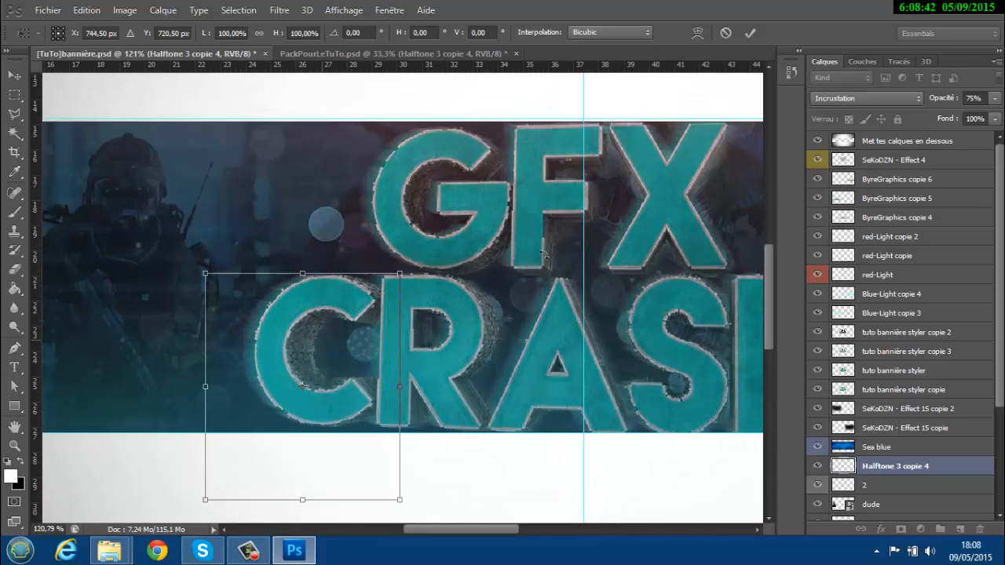
pyautogui.click(752, 33)
# - Duplicate the halftone layer, move the copy behind the G of GFX and rotate it about -16°
pyautogui.hotkey('ctrl', 'j')
pyautogui.hotkey('ctrl', 't')
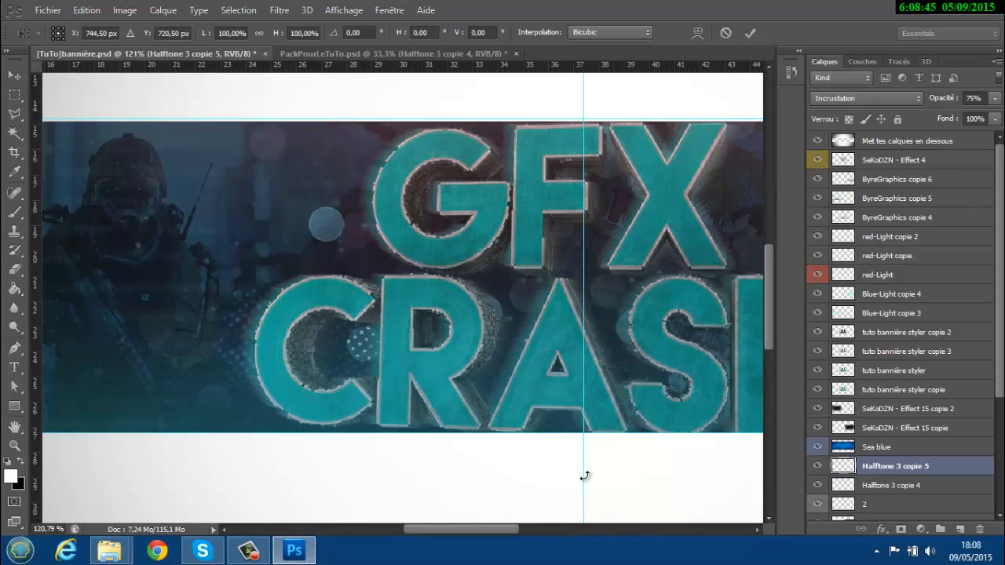
pyautogui.moveTo(339, 362); pyautogui.dragTo(469, 208)
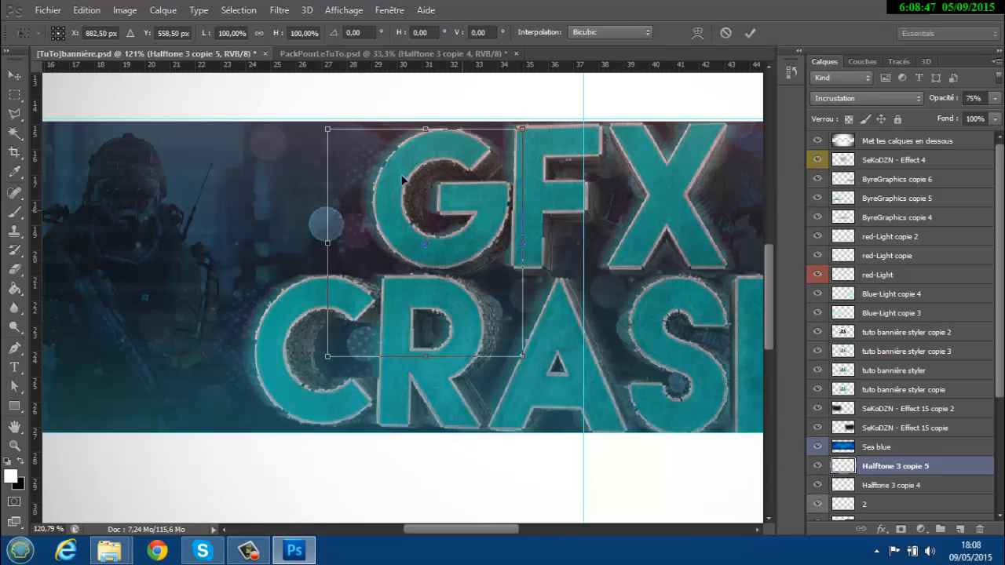
pyautogui.moveTo(290, 157); pyautogui.dragTo(293, 196)
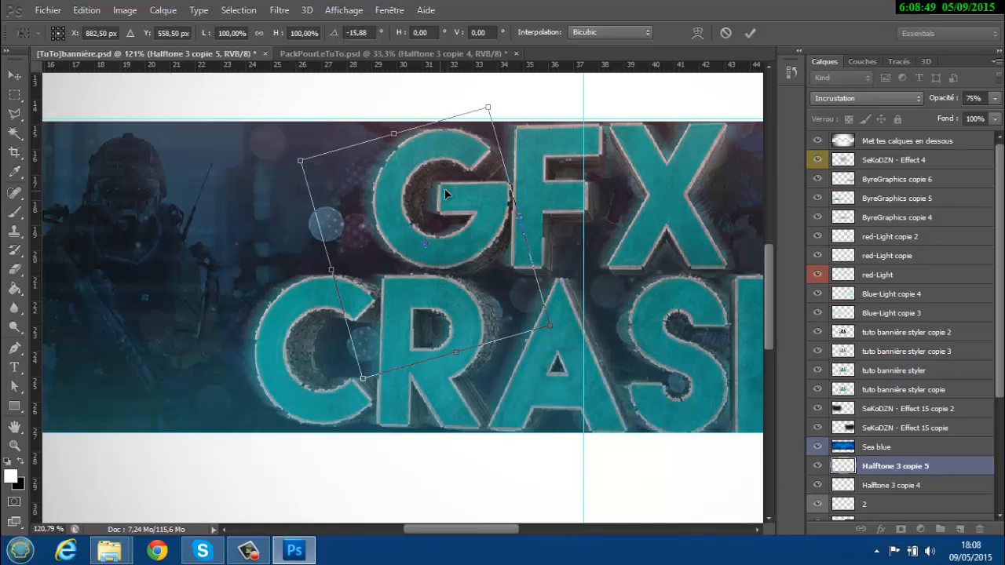
pyautogui.moveTo(444, 193); pyautogui.dragTo(444, 182)
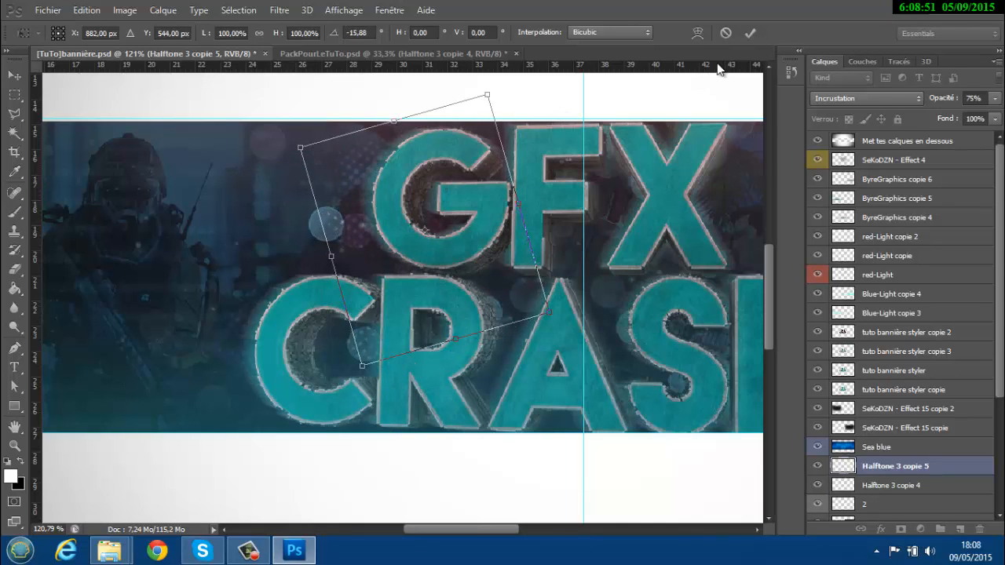
pyautogui.click(750, 33)
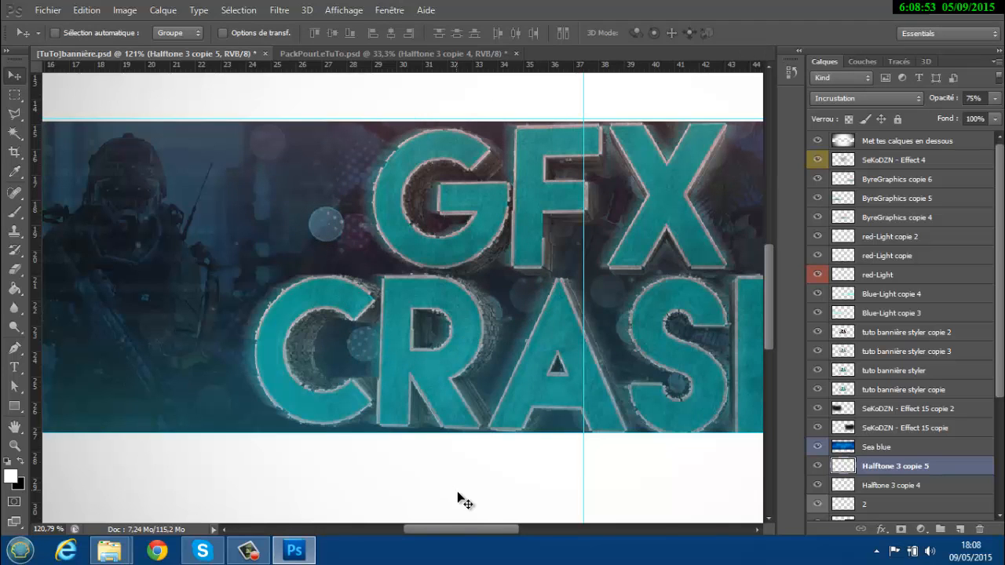
# - Duplicate the rotated halftone layer and move the copy beside the X of GFX
pyautogui.moveTo(457, 532); pyautogui.dragTo(504, 530)
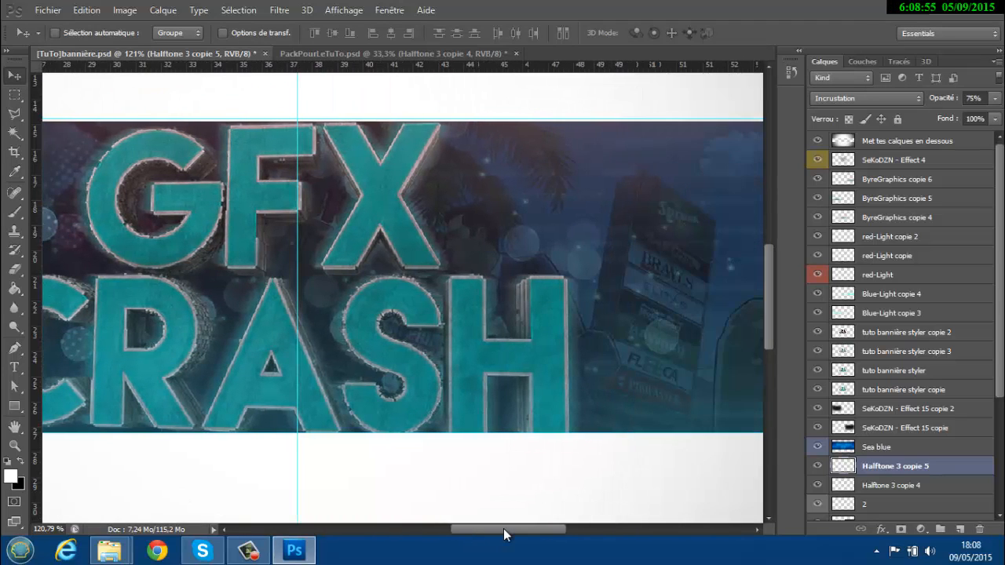
pyautogui.hotkey('ctrl', 'j')
pyautogui.hotkey('ctrl', 't')
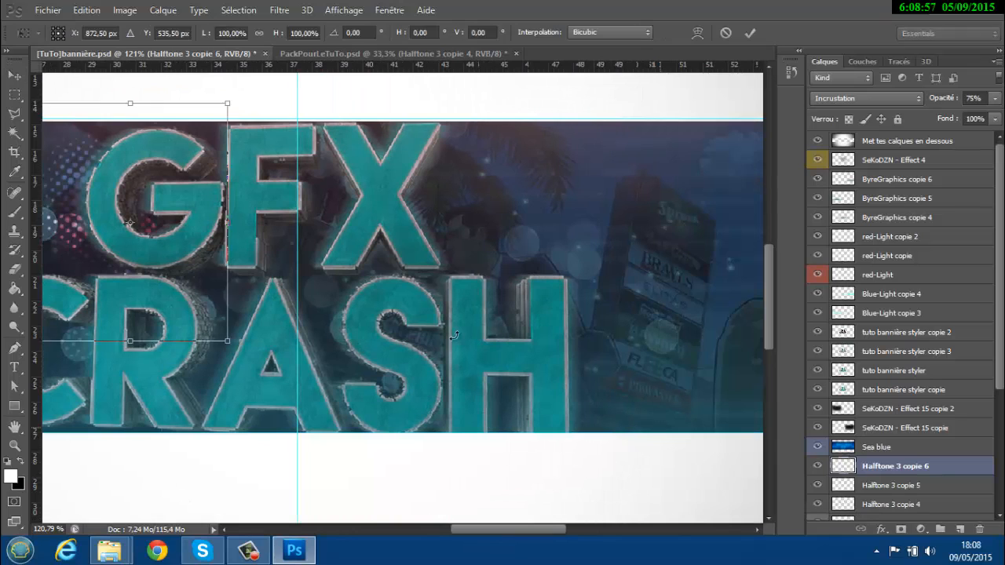
pyautogui.moveTo(148, 195); pyautogui.dragTo(440, 203)
pyautogui.press('Return')
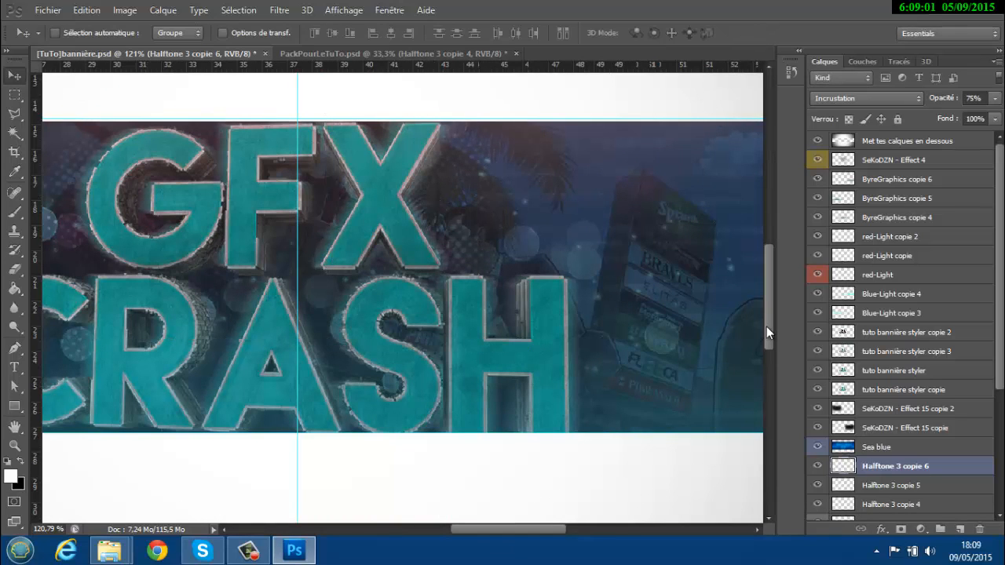
# - Make another halftone copy from the one beside the X and place it around the H of CRASH
pyautogui.hotkey('ctrl', 't')
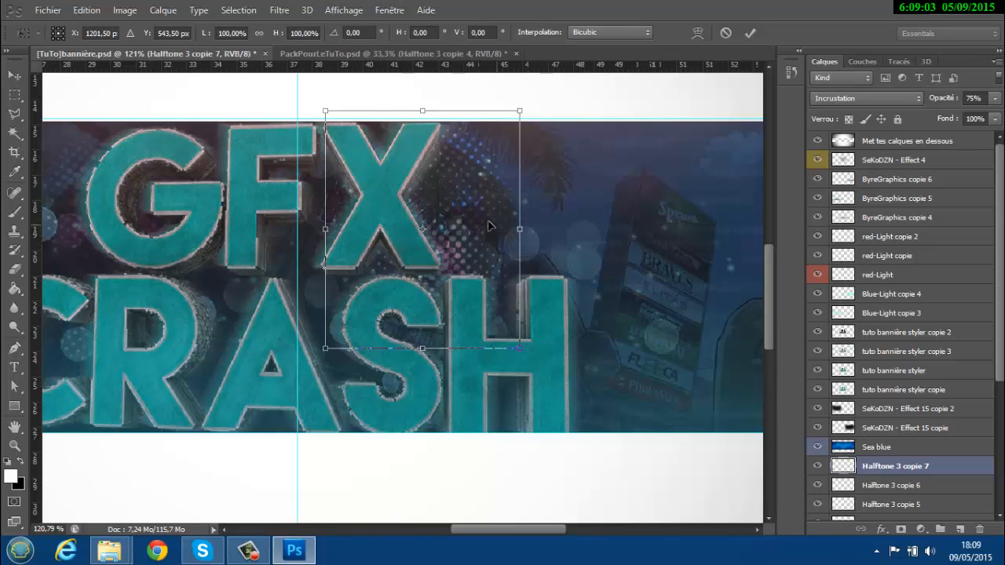
pyautogui.moveTo(488, 226); pyautogui.dragTo(615, 372)
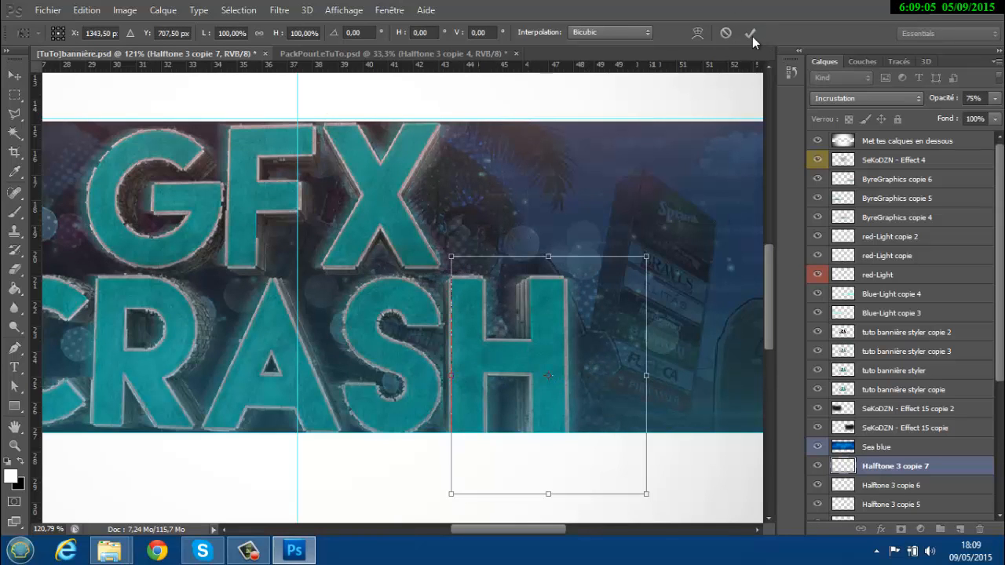
pyautogui.click(750, 33)
# - Set the opacity of all four Halftone 3 layers to 35% and save the banner document
pyautogui.keyDown('alt'); pyautogui.scroll(-3, 419, 243); pyautogui.keyUp('alt')
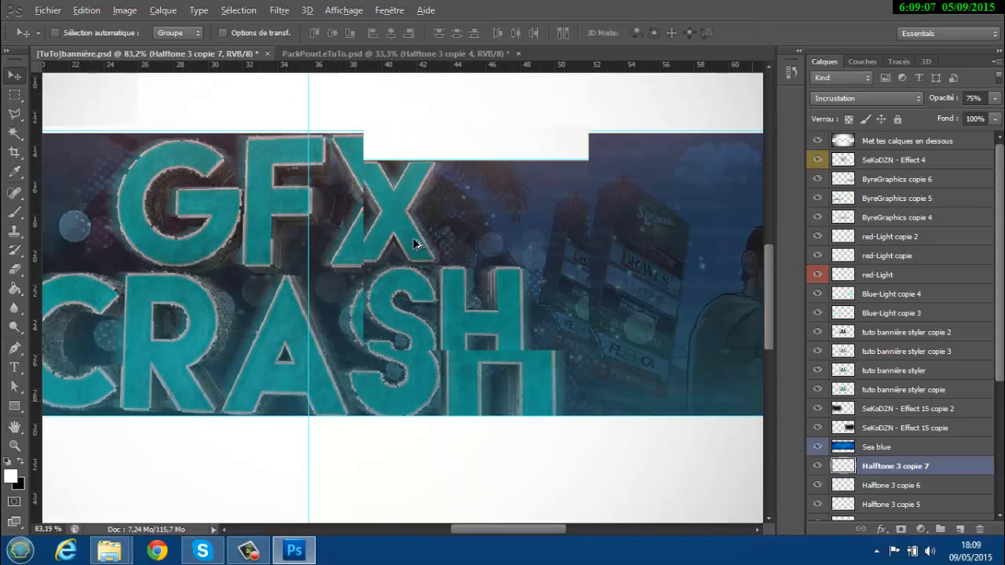
pyautogui.scroll(-3, 950, 475)
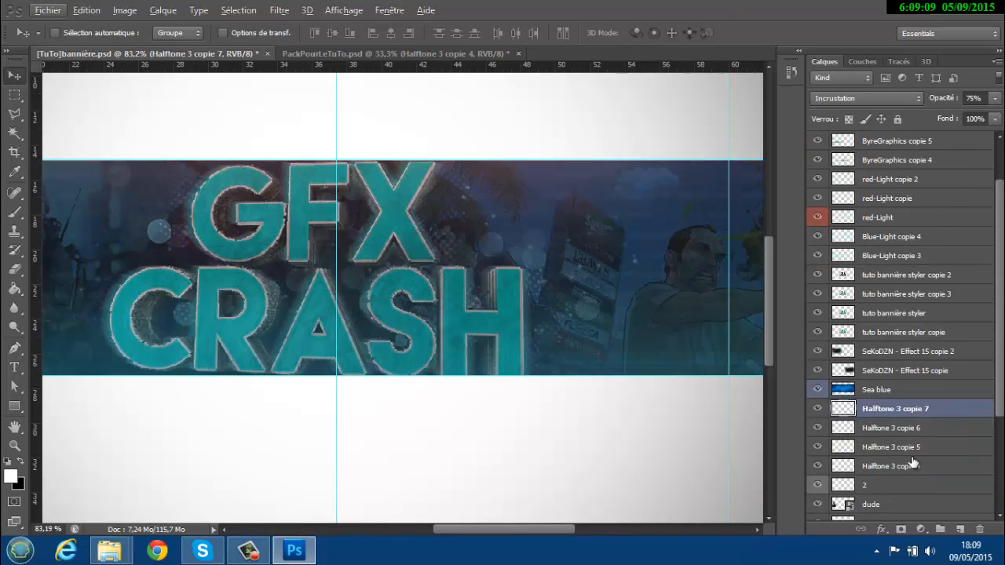
pyautogui.scroll(-2, 913, 463)
pyautogui.keyDown('shift'); pyautogui.click(893, 428); pyautogui.keyUp('shift')
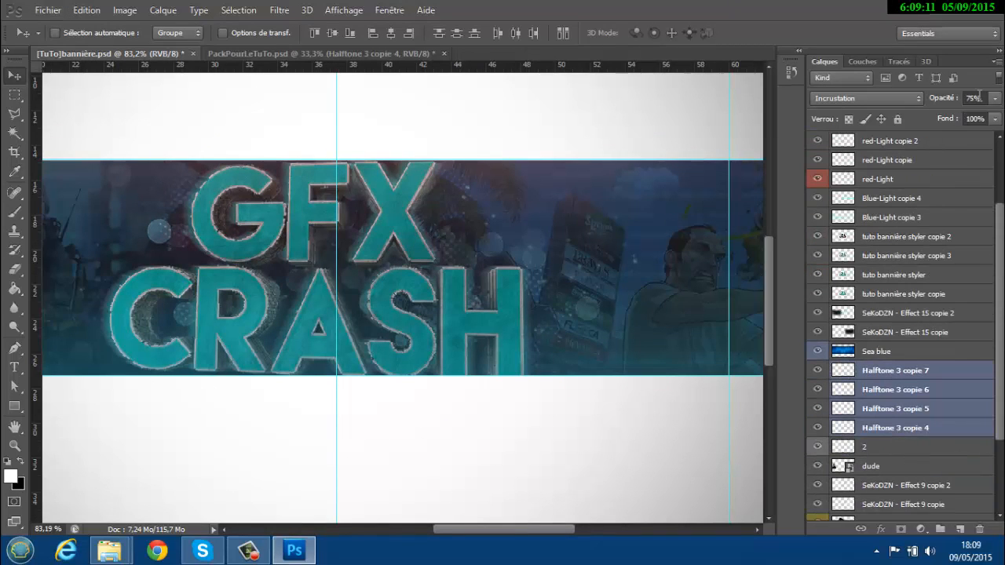
pyautogui.click(977, 98)
pyautogui.click(950, 98)
pyautogui.click(47, 10)
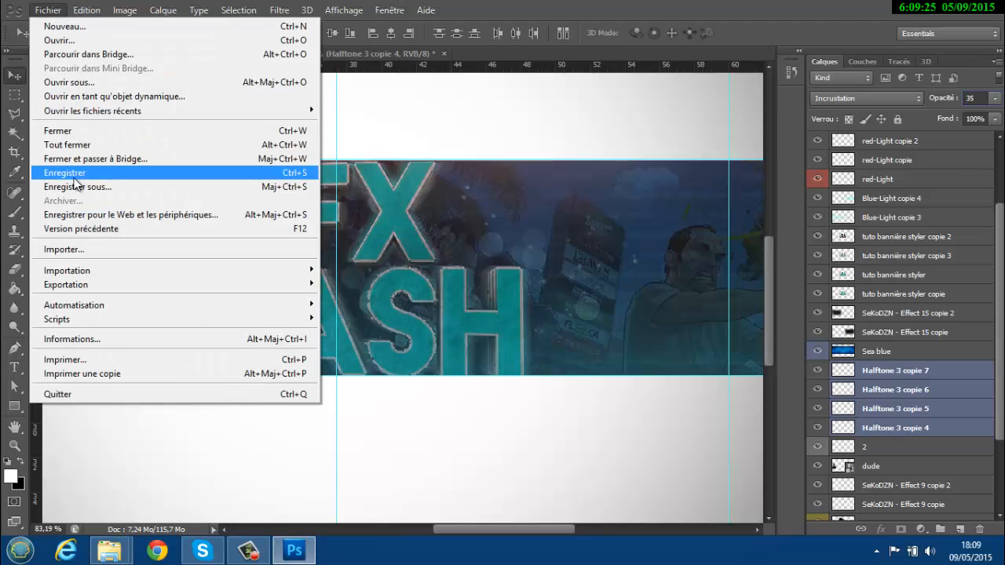
pyautogui.click(75, 179)
# - In PackPourLeTuTo.psd, hide Halftone 3 copie 4 and move the Twitter bird up and left toward the canvas centre
pyautogui.click(264, 56)
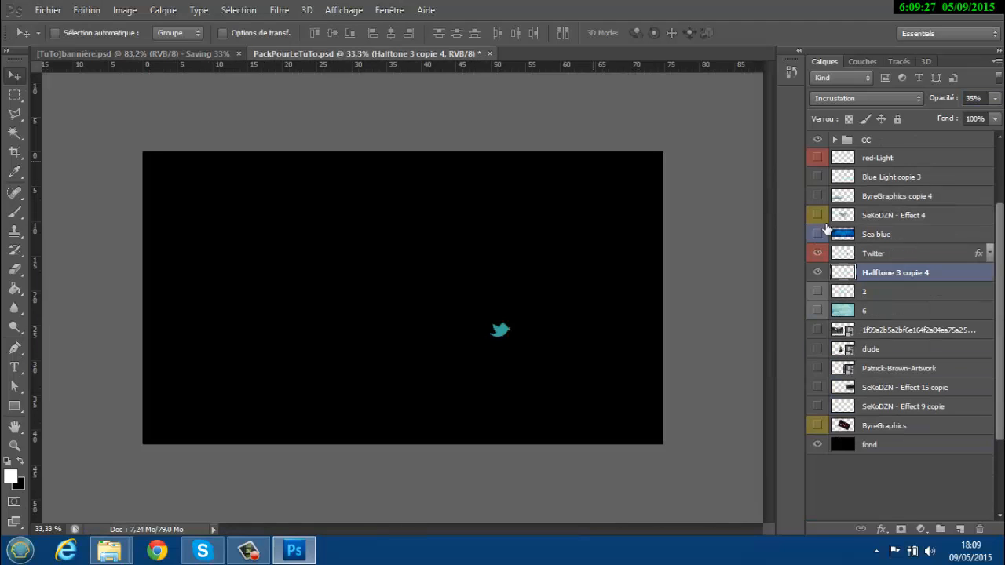
pyautogui.click(884, 254)
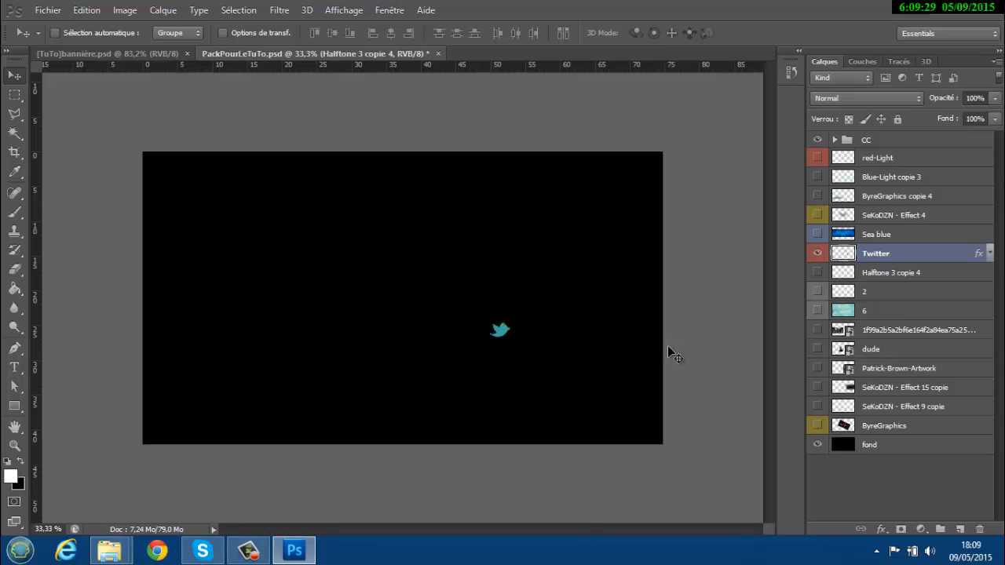
pyautogui.moveTo(522, 327); pyautogui.dragTo(475, 273)
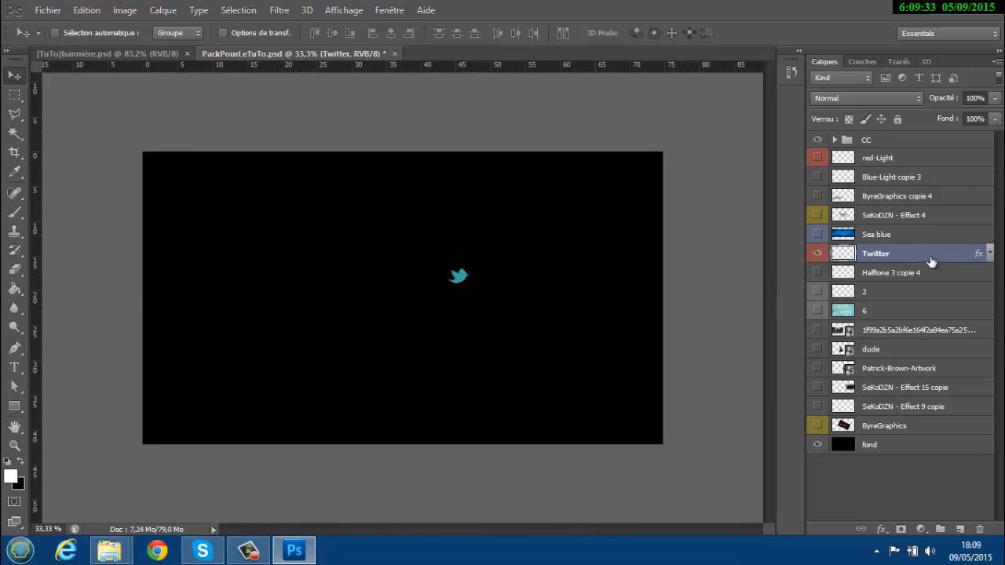
# - Duplicate the Twitter layer into [TuTo]bannière.psd under the name Twitter and switch to the banner document
pyautogui.rightClick(924, 254)
pyautogui.click(766, 79)
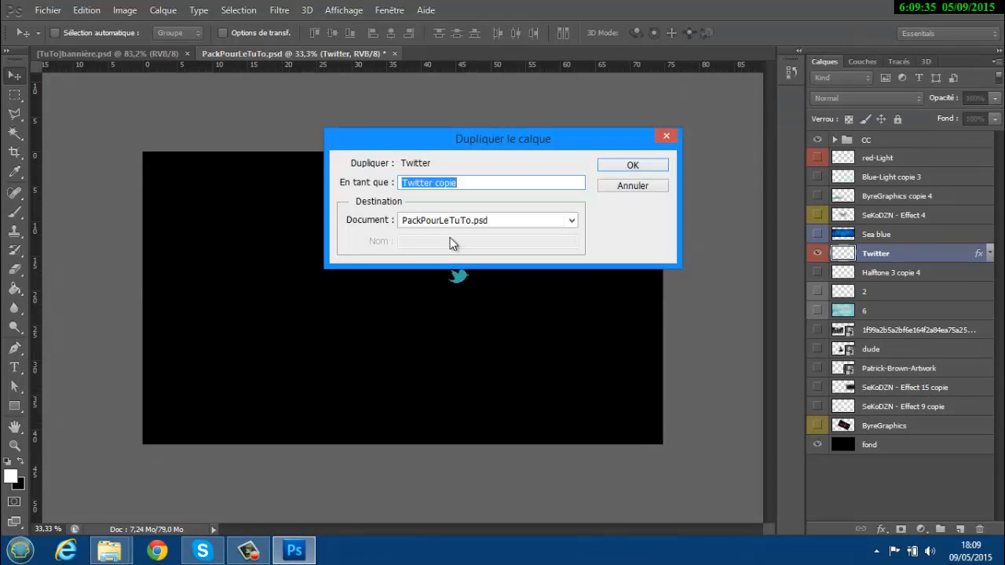
pyautogui.click(451, 221)
pyautogui.click(451, 247)
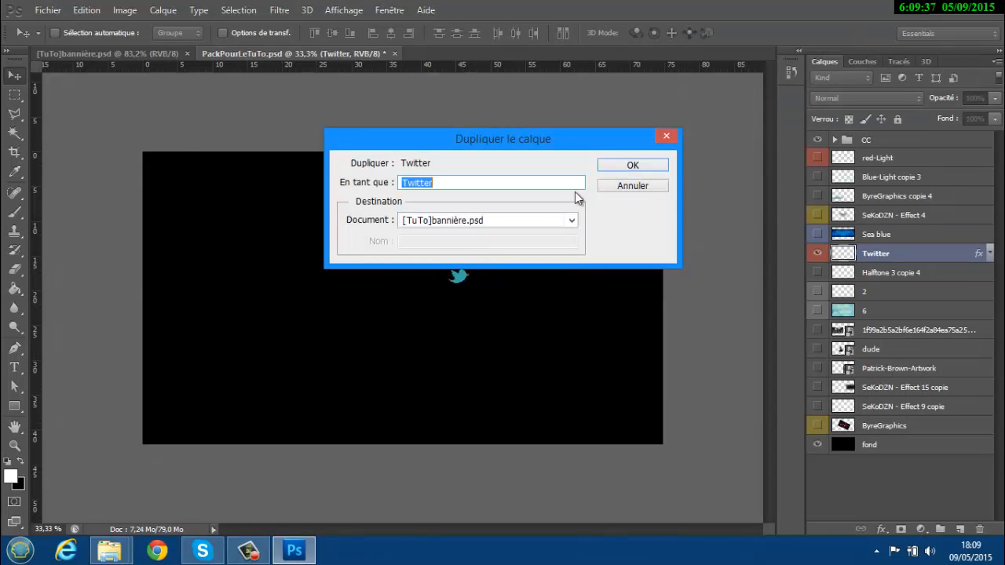
pyautogui.click(658, 163)
pyautogui.click(127, 53)
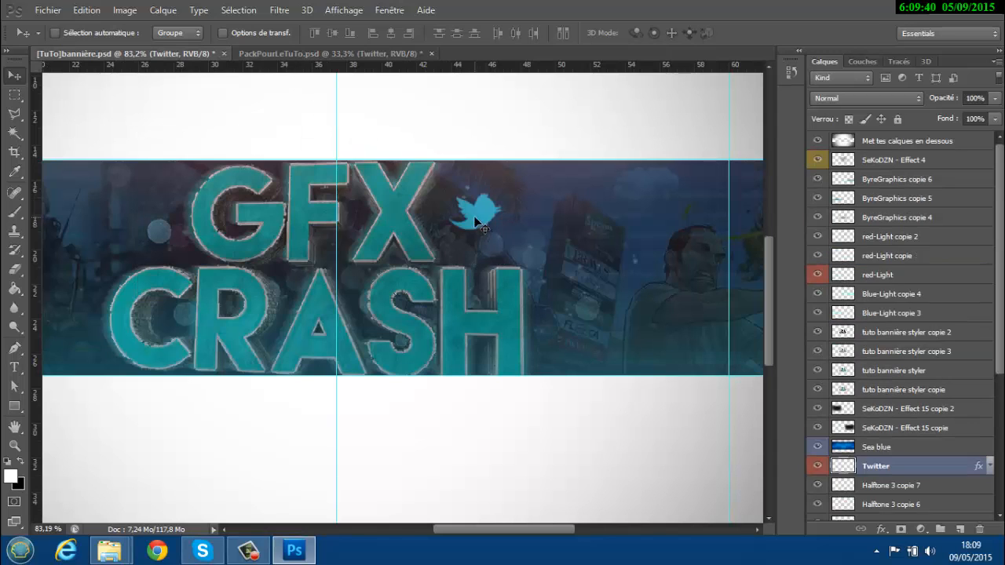
# - Try the Twitter bird at several spots around the banner and place it beside the X of GFX
pyautogui.moveTo(475, 222); pyautogui.dragTo(573, 367)
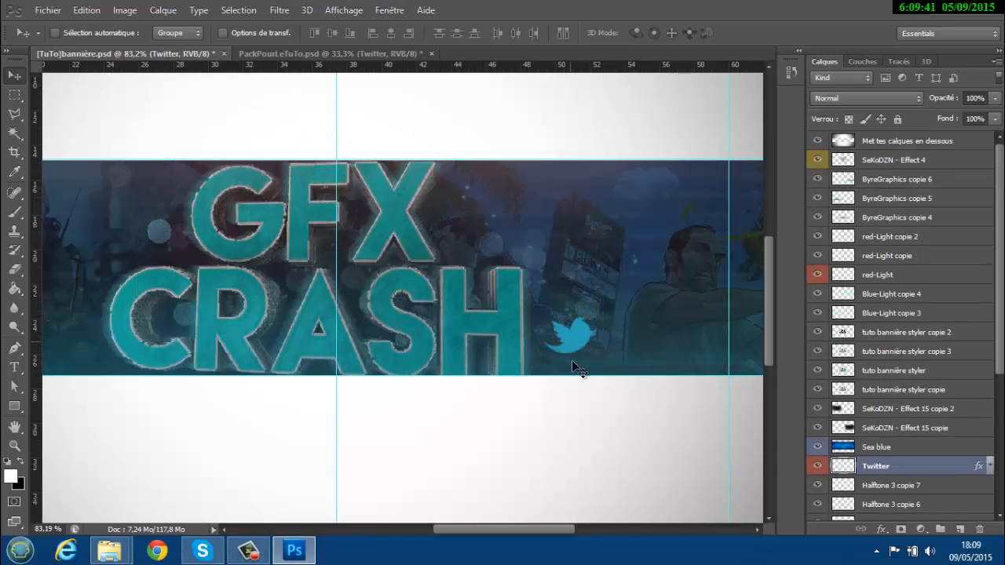
pyautogui.moveTo(524, 527); pyautogui.dragTo(570, 527)
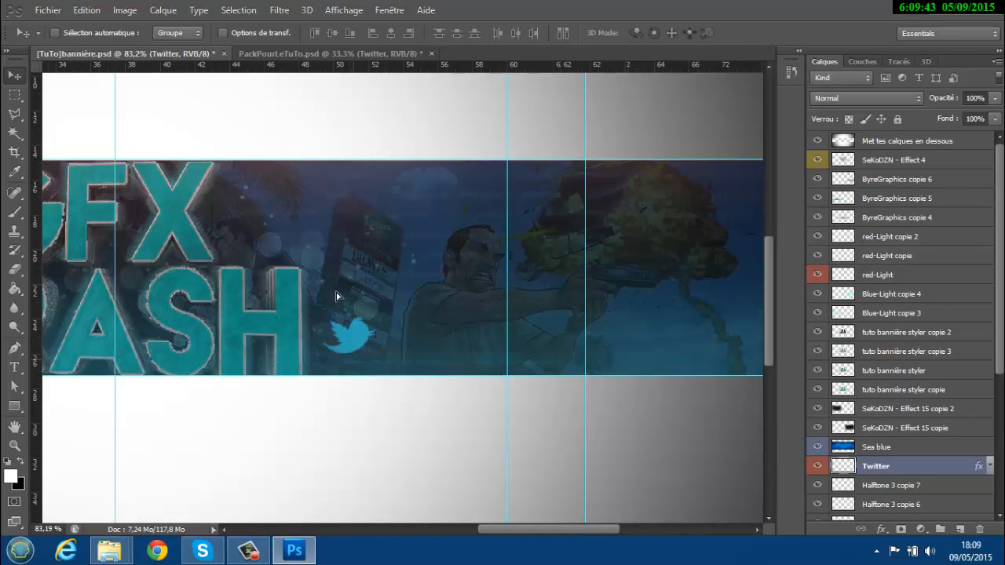
pyautogui.moveTo(336, 296); pyautogui.dragTo(436, 328)
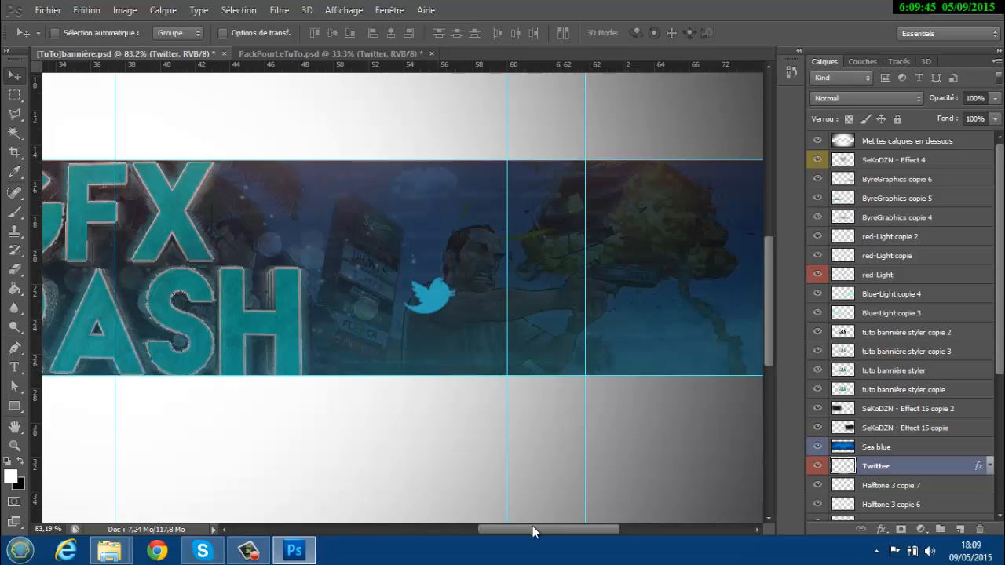
pyautogui.moveTo(533, 532); pyautogui.dragTo(483, 530)
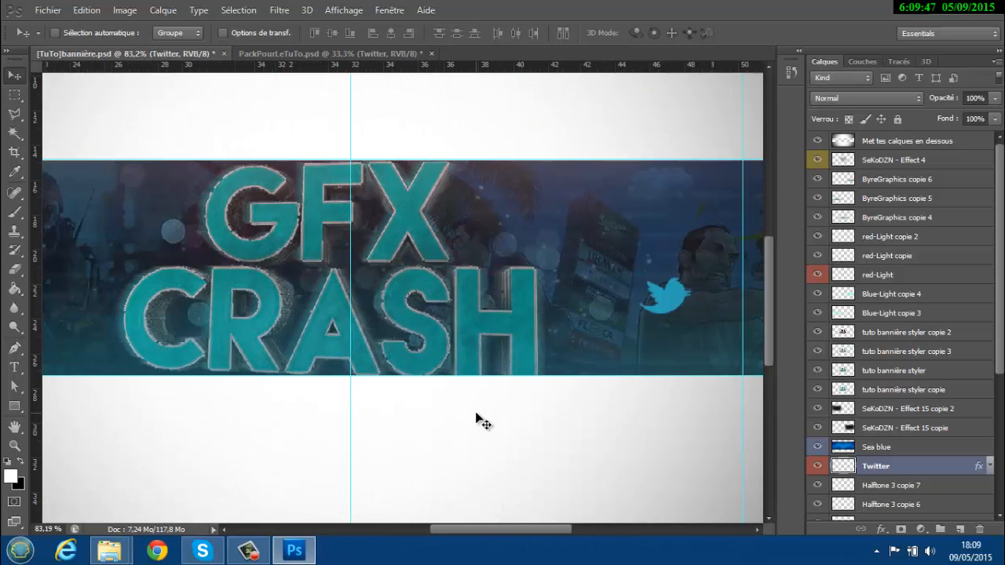
pyautogui.keyDown('alt'); pyautogui.scroll(-4, 476, 415); pyautogui.keyUp('alt')
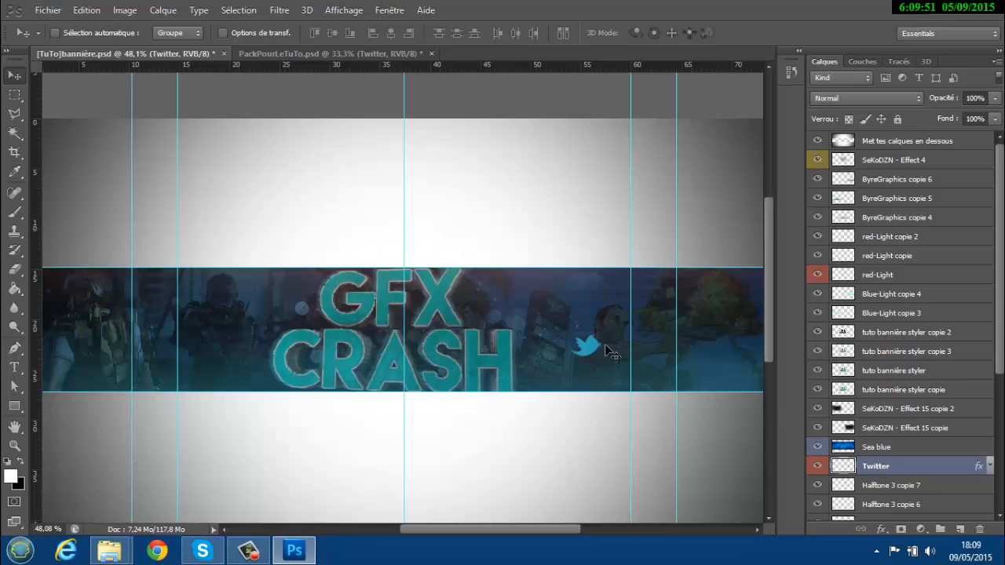
pyautogui.keyDown('alt'); pyautogui.scroll(2, 608, 352); pyautogui.keyUp('alt')
pyautogui.keyDown('alt'); pyautogui.scroll(2, 596, 353); pyautogui.keyUp('alt')
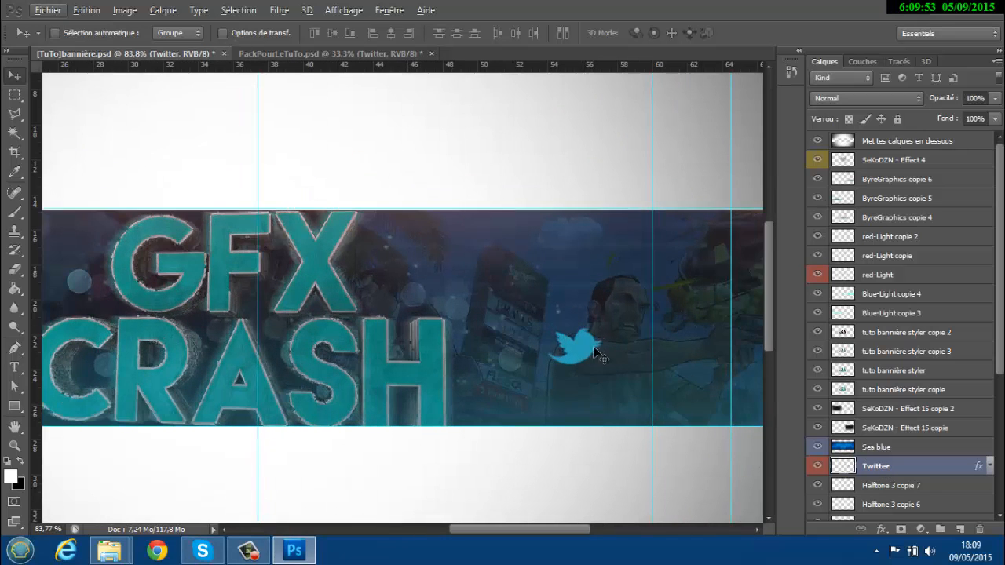
pyautogui.moveTo(595, 353); pyautogui.dragTo(520, 404)
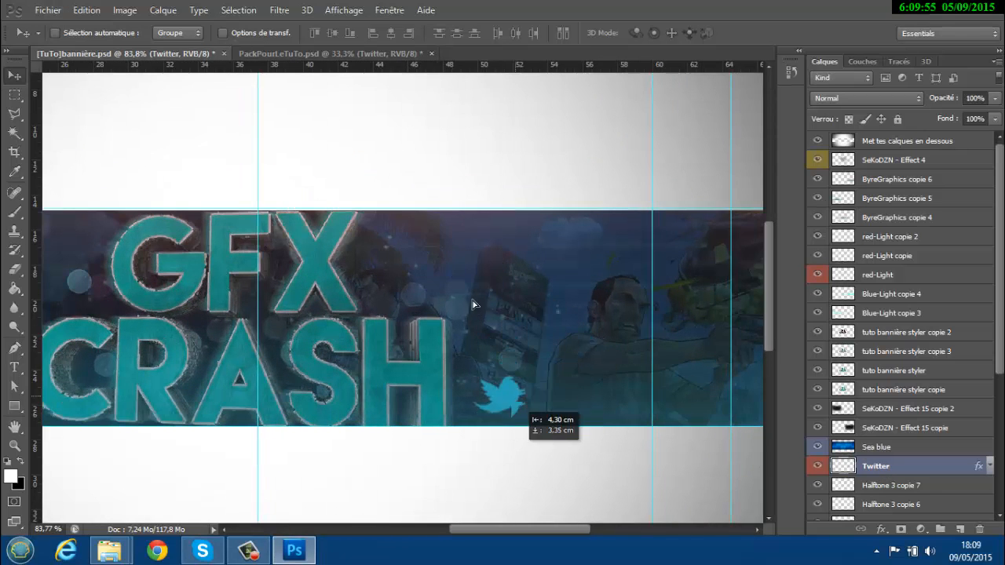
pyautogui.moveTo(473, 304); pyautogui.dragTo(409, 252)
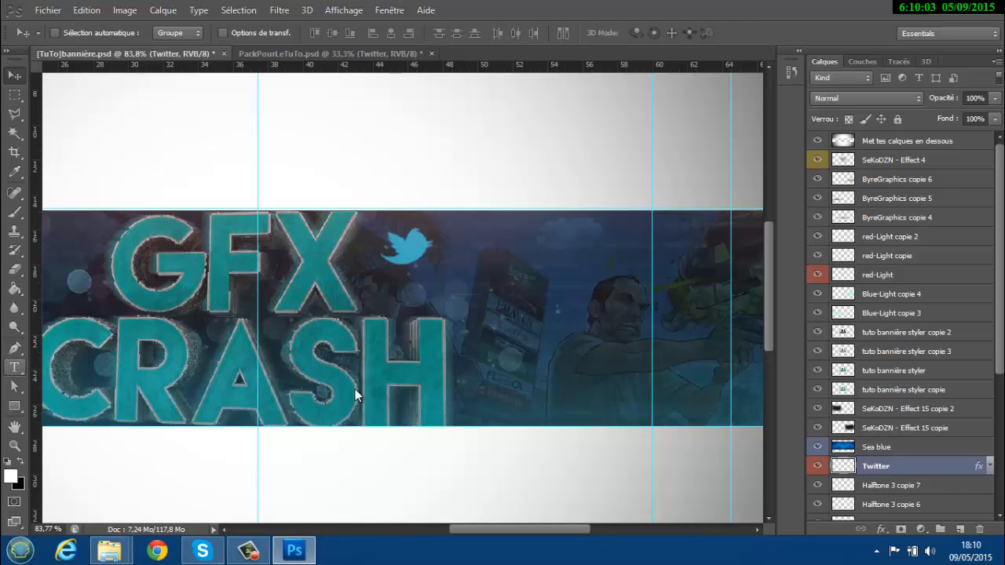
pyautogui.press('v')
pyautogui.press('t')
pyautogui.moveTo(439, 235); pyautogui.dragTo(646, 272)
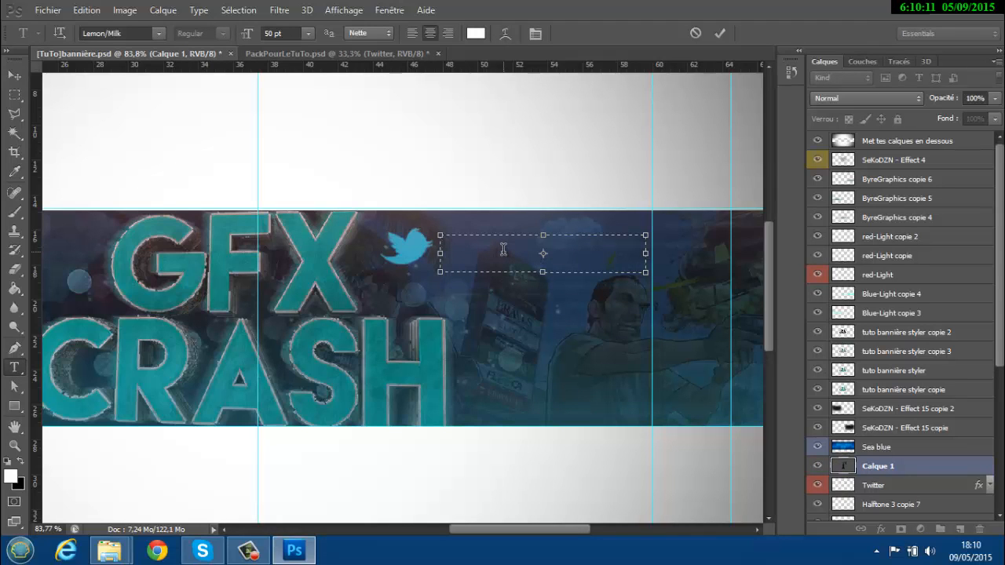
pyautogui.hotkey('ctrl', 'alt', '0')
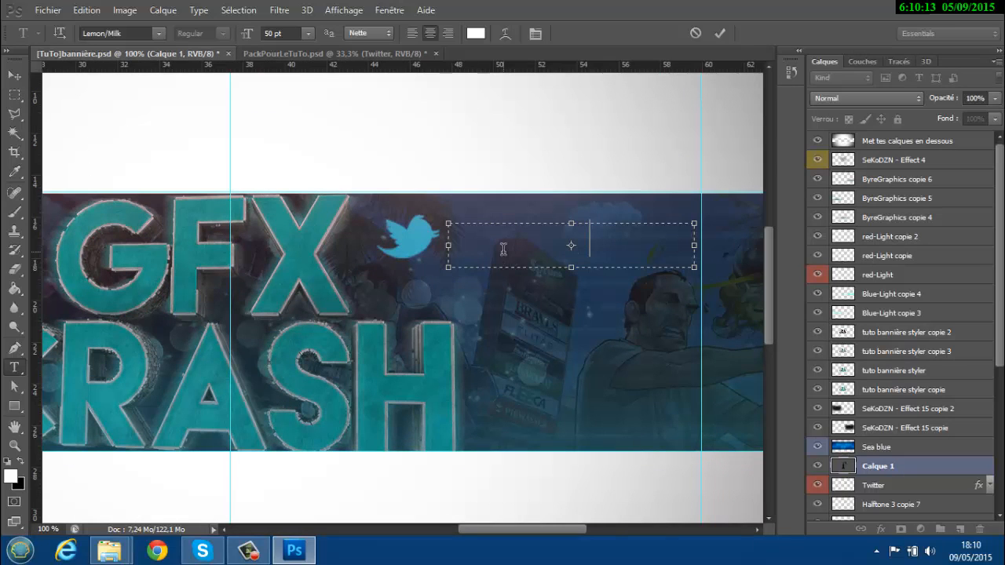
pyautogui.write('@GFX')
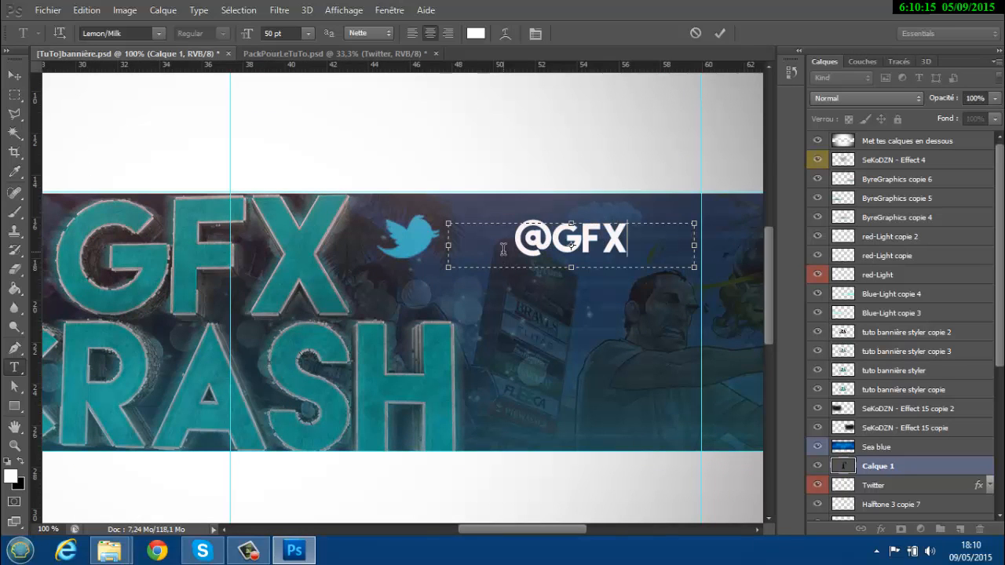
pyautogui.press('BackSpace')
pyautogui.press('BackSpace')
pyautogui.press('BackSpace')
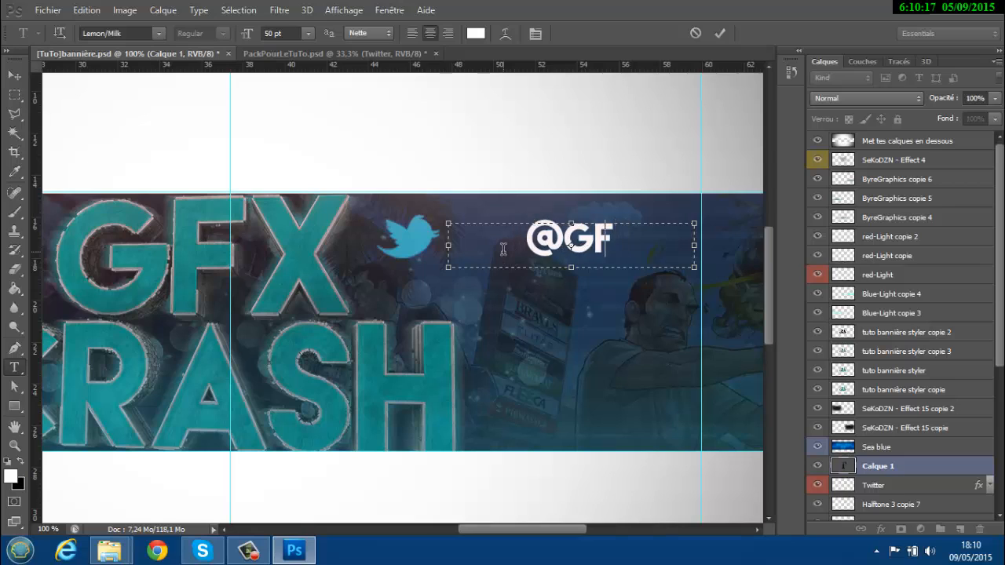
pyautogui.write('GFX')
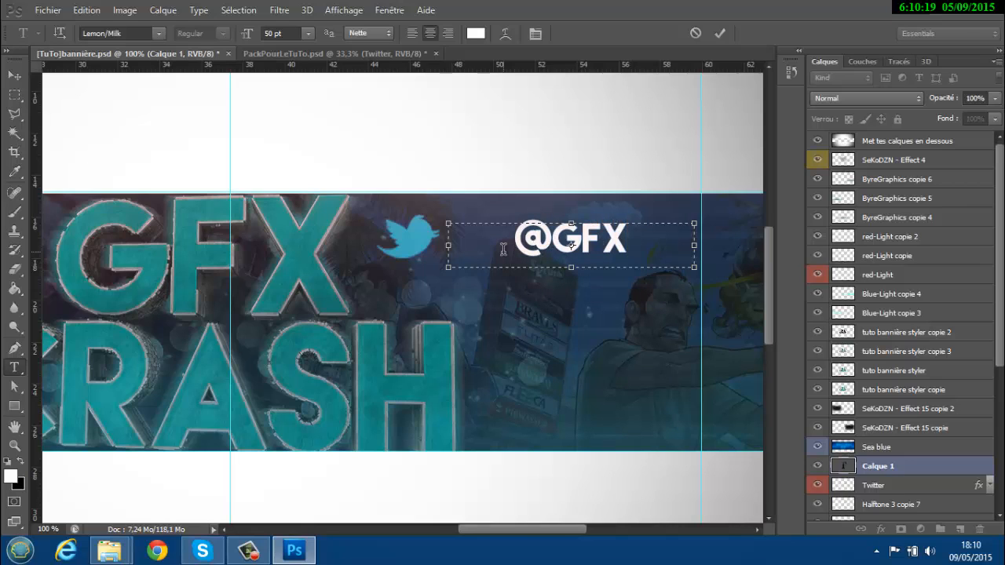
pyautogui.write('CRASH')
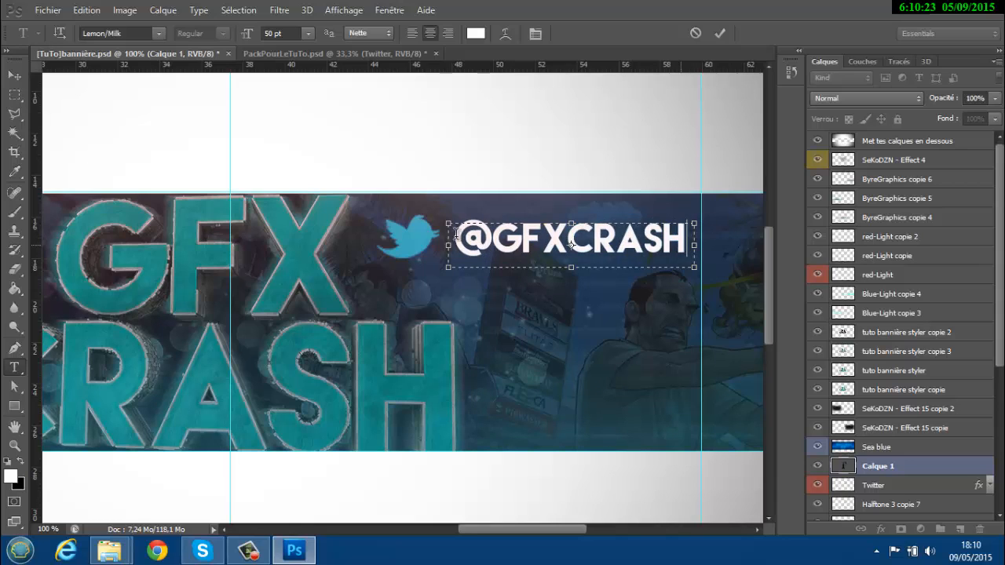
pyautogui.hotkey('ctrl', 'a')
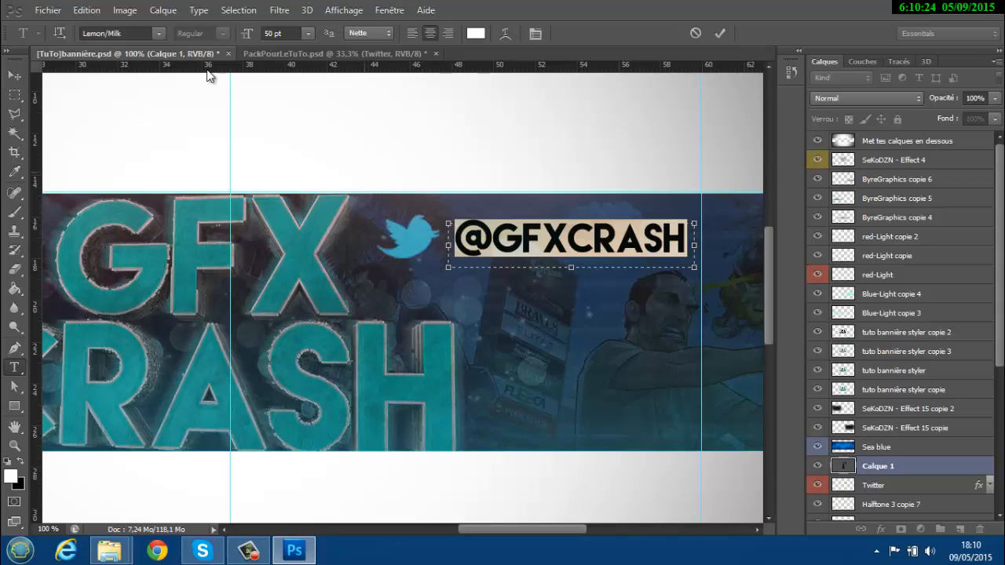
pyautogui.click(284, 28)
pyautogui.scroll(-12, 284, 28)
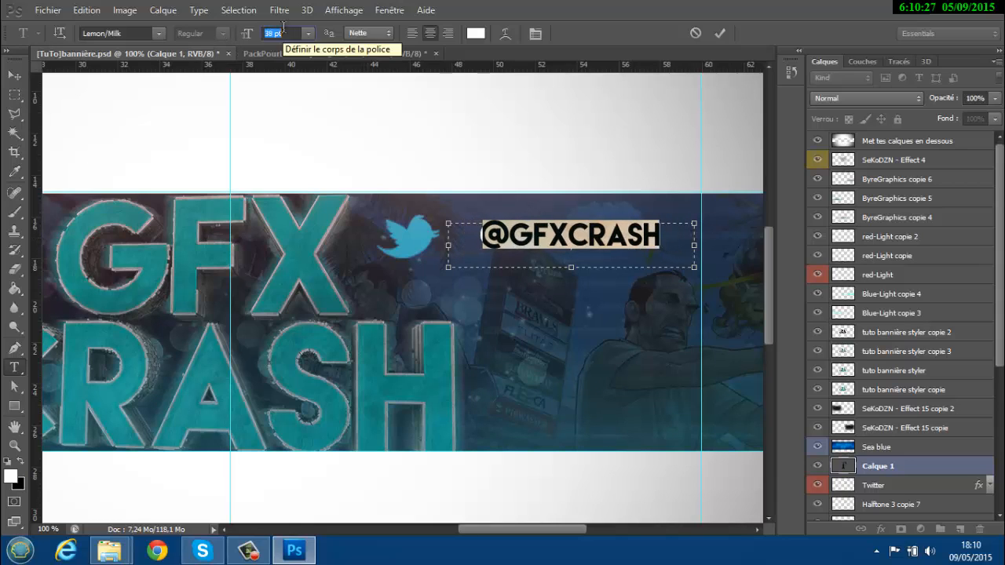
pyautogui.click(158, 33)
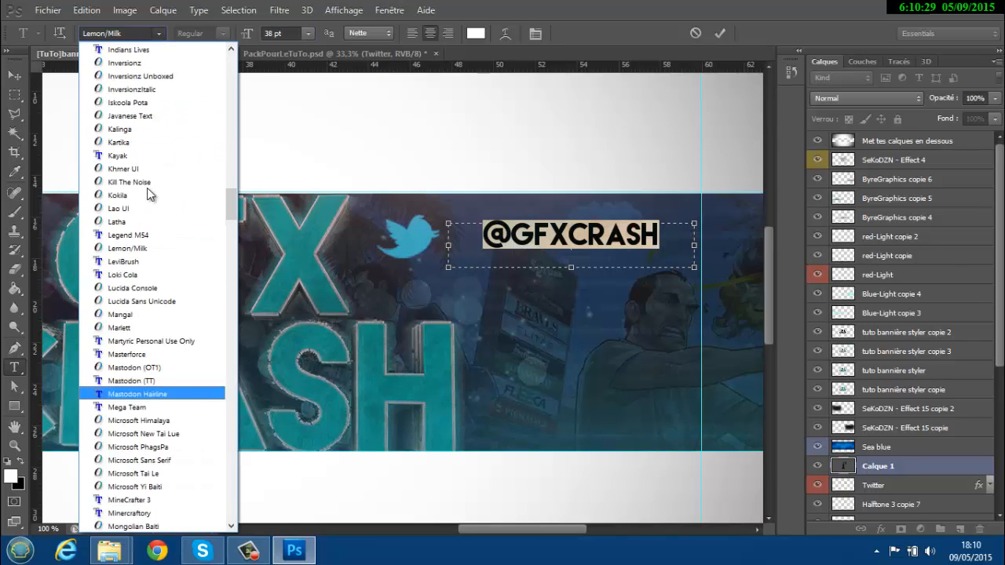
pyautogui.scroll(20, 148, 194)
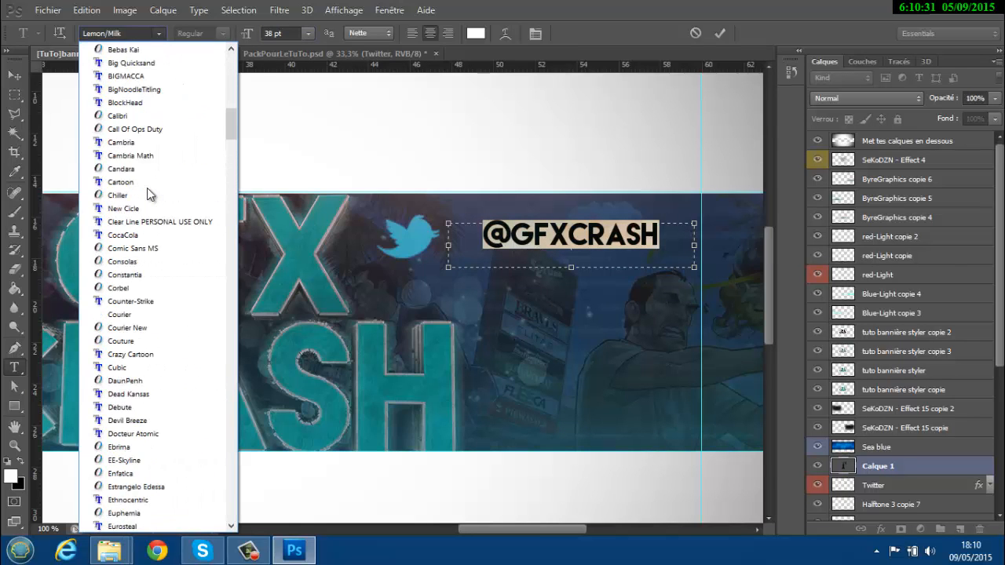
pyautogui.scroll(13, 147, 188)
pyautogui.scroll(-20, 143, 185)
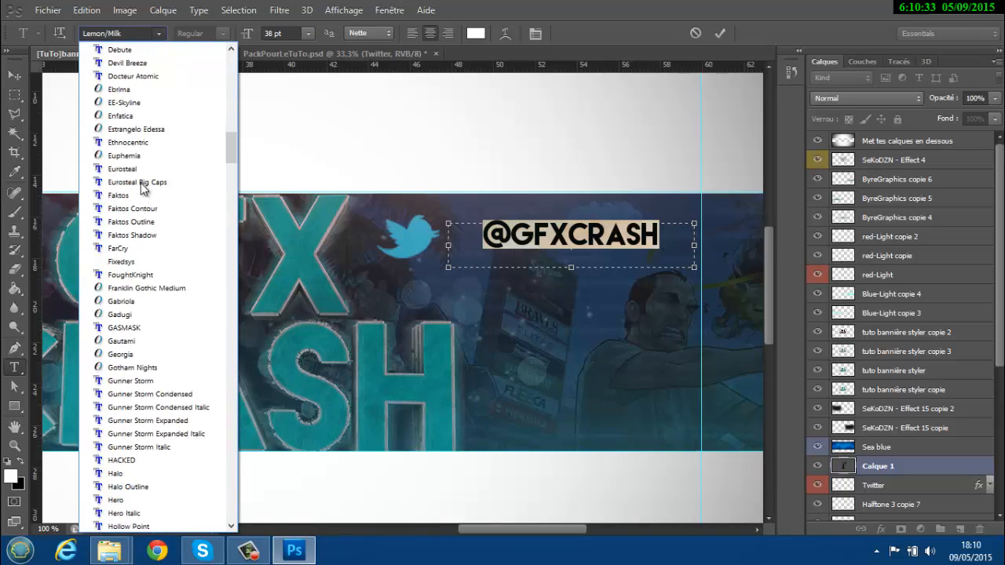
pyautogui.scroll(-6, 141, 189)
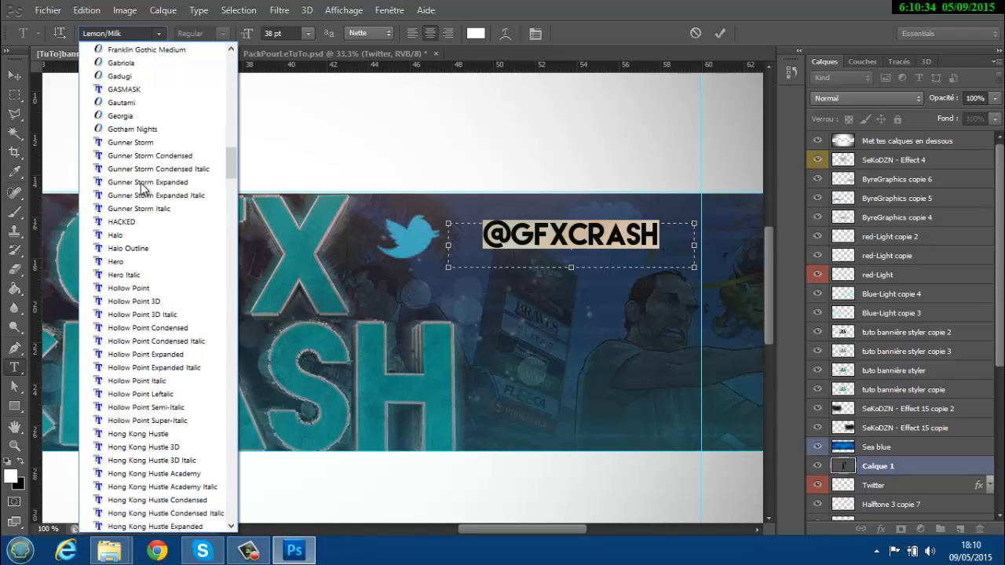
pyautogui.scroll(-6, 135, 413)
pyautogui.click(138, 420)
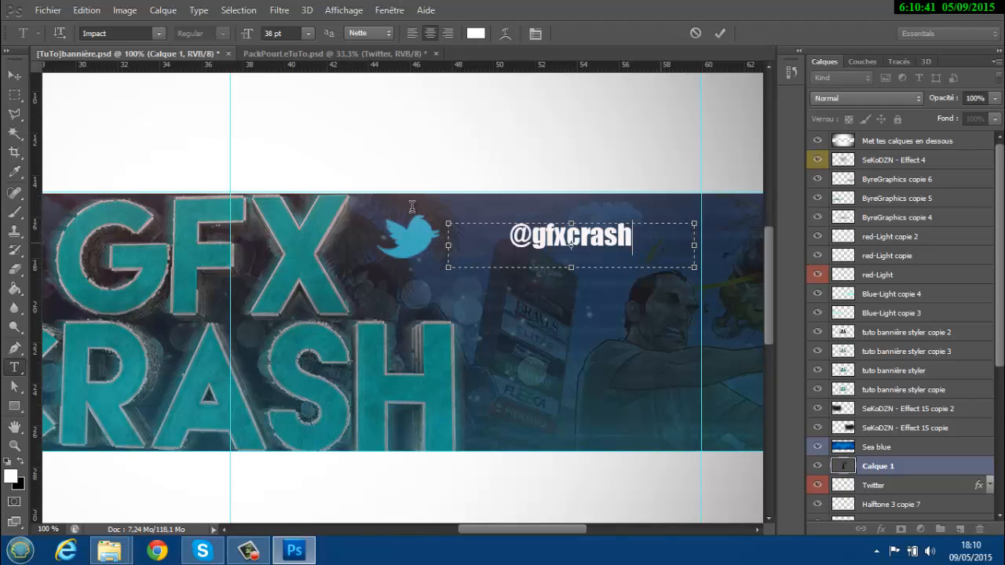
pyautogui.click(476, 34)
pyautogui.click(414, 232)
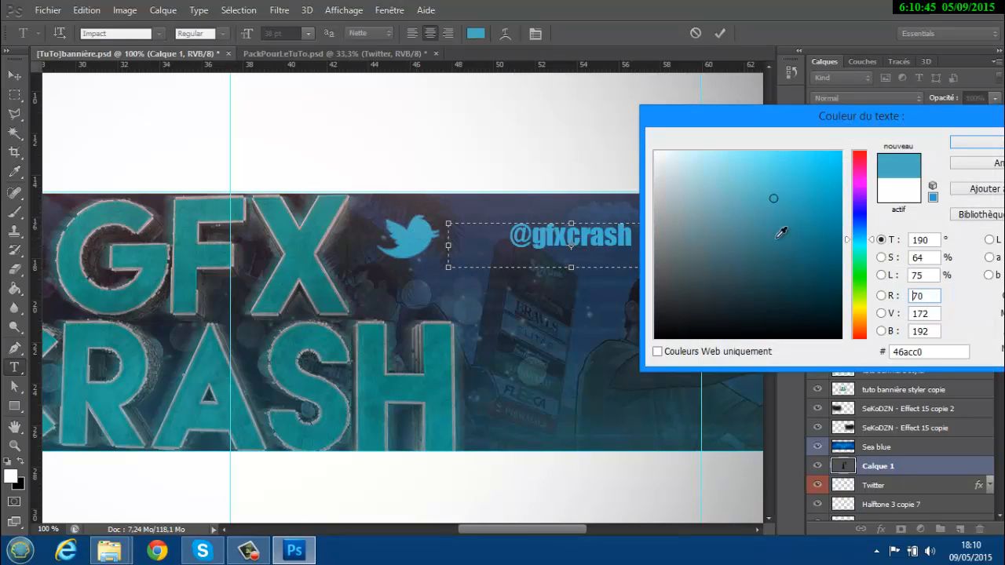
pyautogui.click(972, 142)
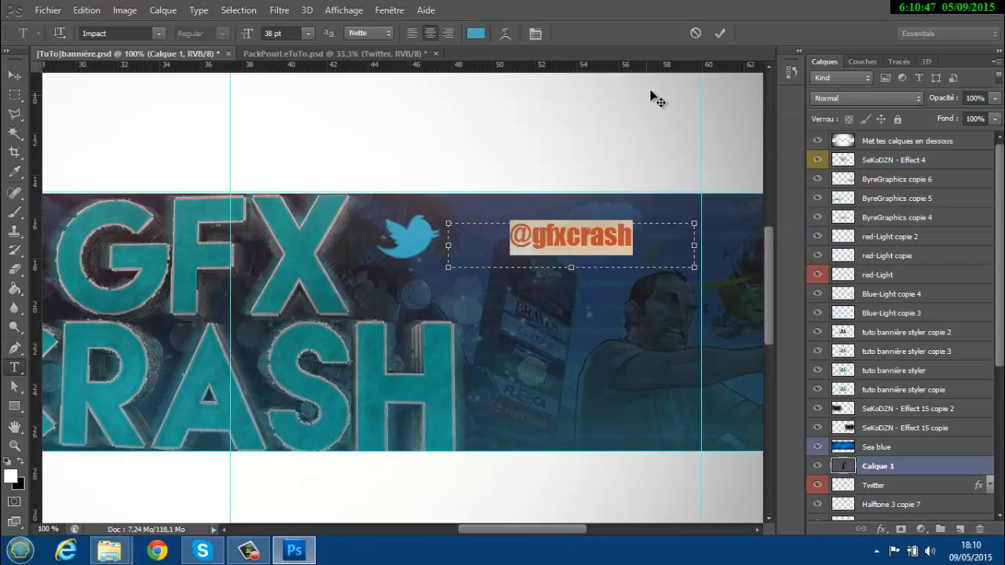
pyautogui.click(721, 35)
pyautogui.press('v')
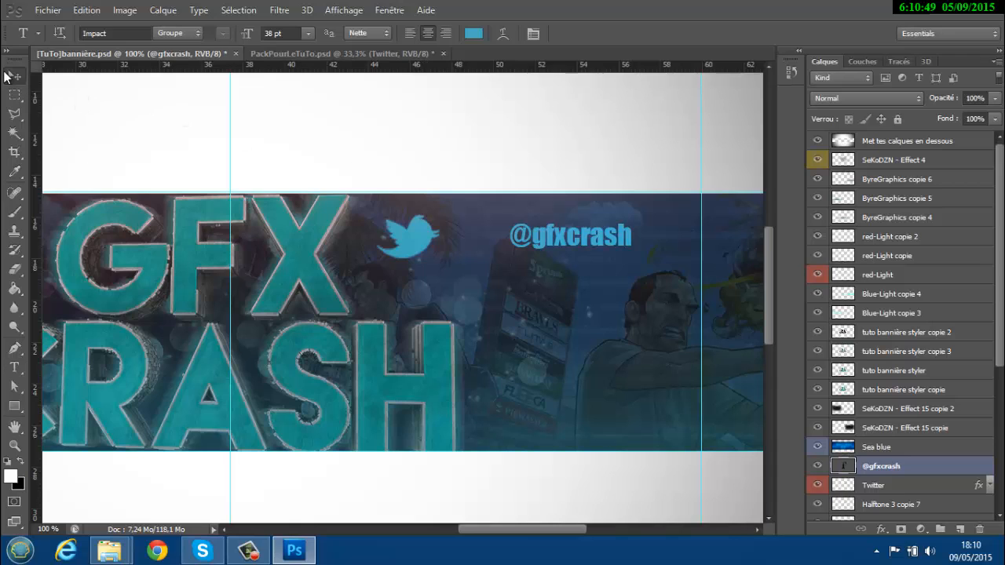
pyautogui.moveTo(565, 250); pyautogui.dragTo(497, 259)
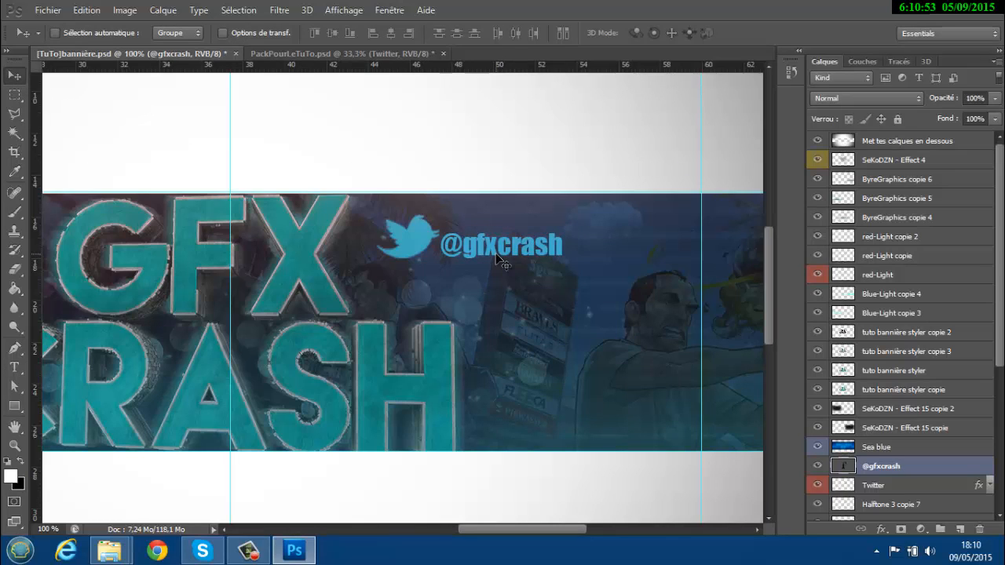
pyautogui.press('Up')
pyautogui.press('Up')
pyautogui.press('Up')
pyautogui.press('Up')
pyautogui.press('Up')
pyautogui.press('Right')
pyautogui.press('Right')
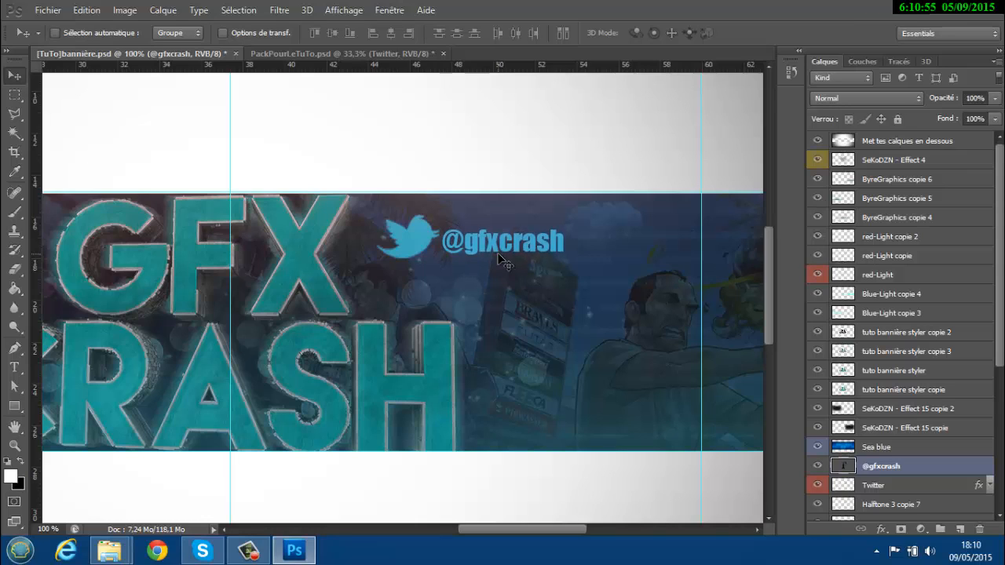
pyautogui.keyDown('ctrl'); pyautogui.click(893, 485); pyautogui.keyUp('ctrl')
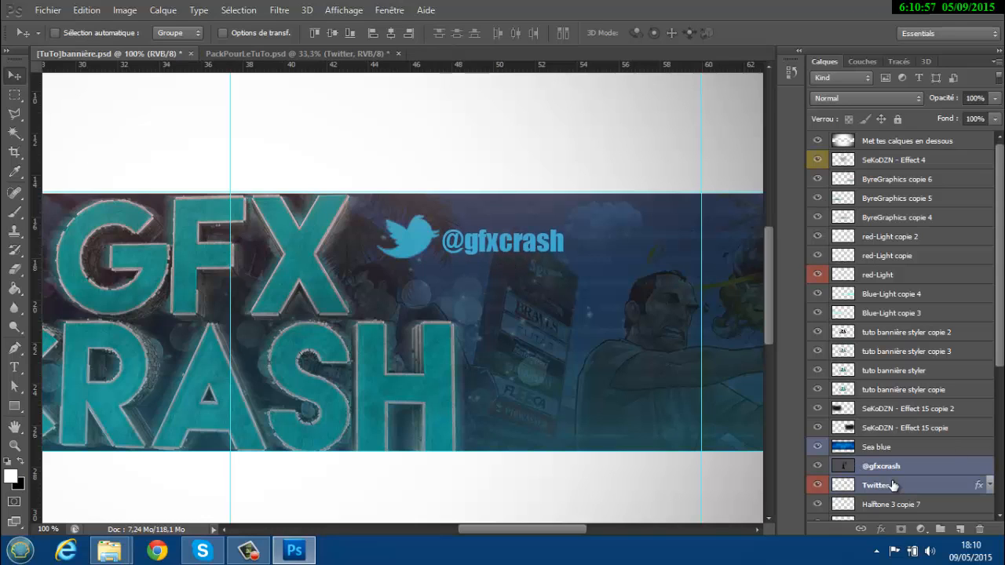
pyautogui.hotkey('ctrl', 't')
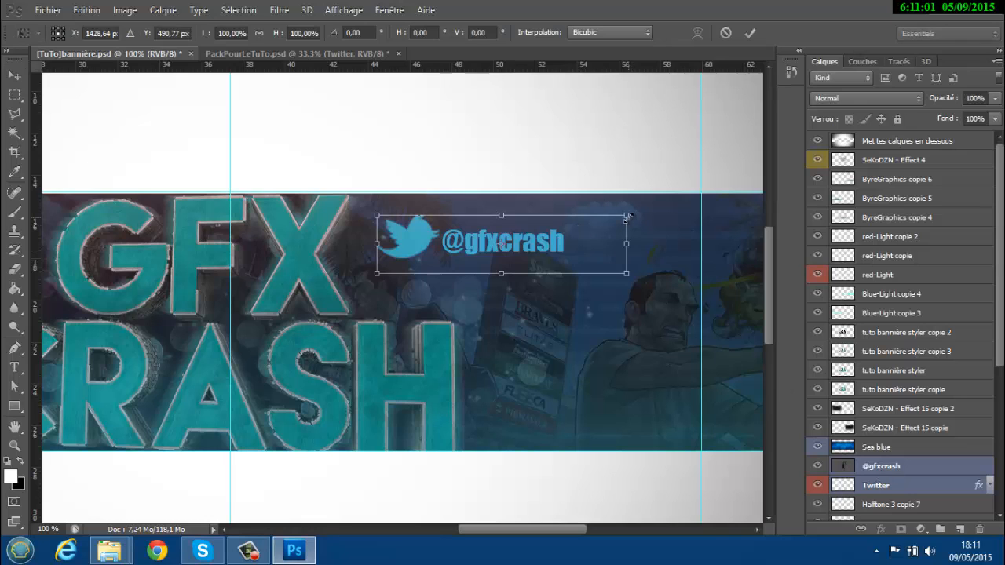
pyautogui.moveTo(628, 217); pyautogui.dragTo(588, 419)
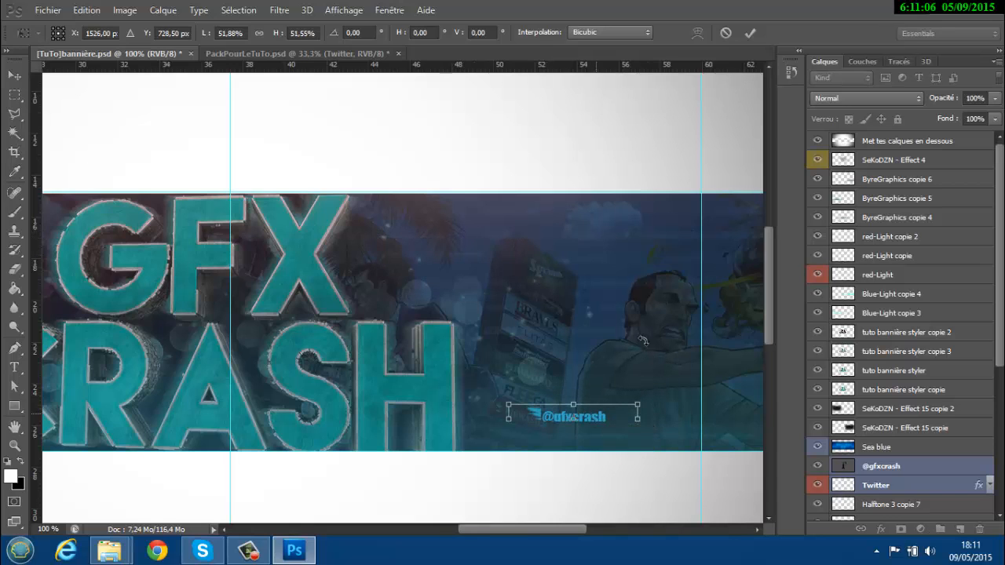
pyautogui.click(752, 35)
pyautogui.moveTo(575, 426); pyautogui.dragTo(569, 437)
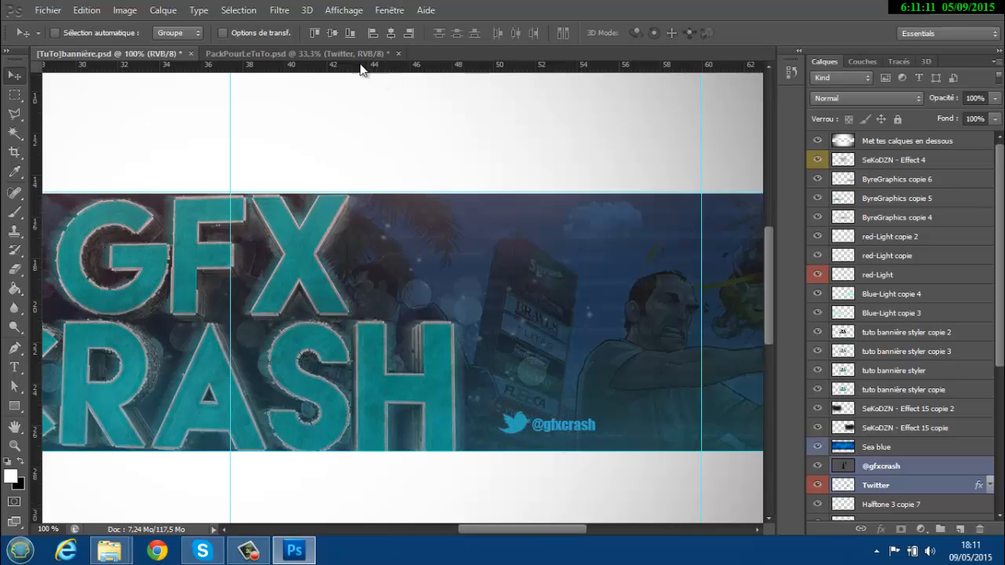
# - Switch to PackPourLeTuTo.psd and hide its Twitter layer
pyautogui.click(326, 54)
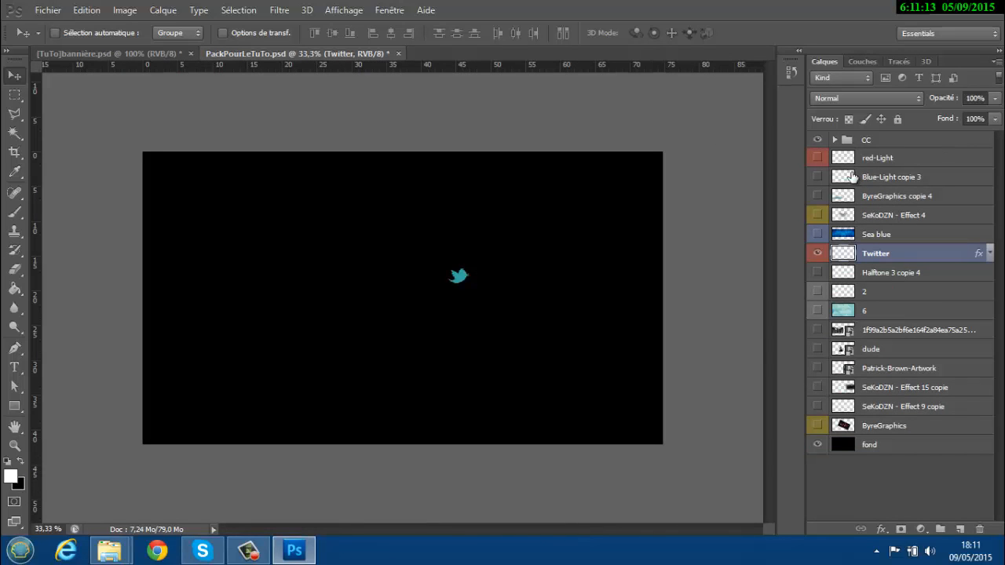
pyautogui.click(817, 256)
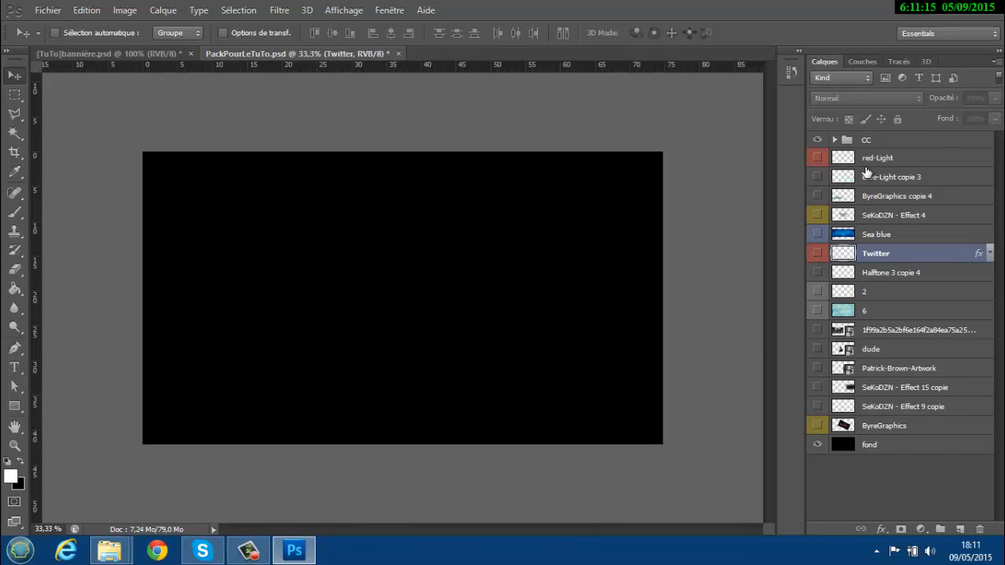
# - Duplicate the Capa 21 layer from the CC group into the [TuTo]bannière.psd document
pyautogui.click(834, 140)
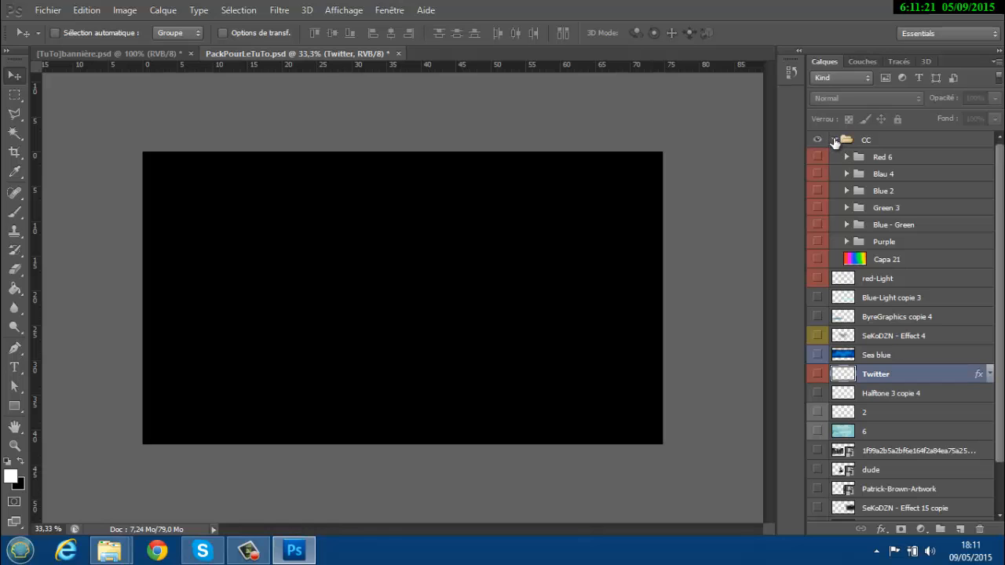
pyautogui.rightClick(889, 261)
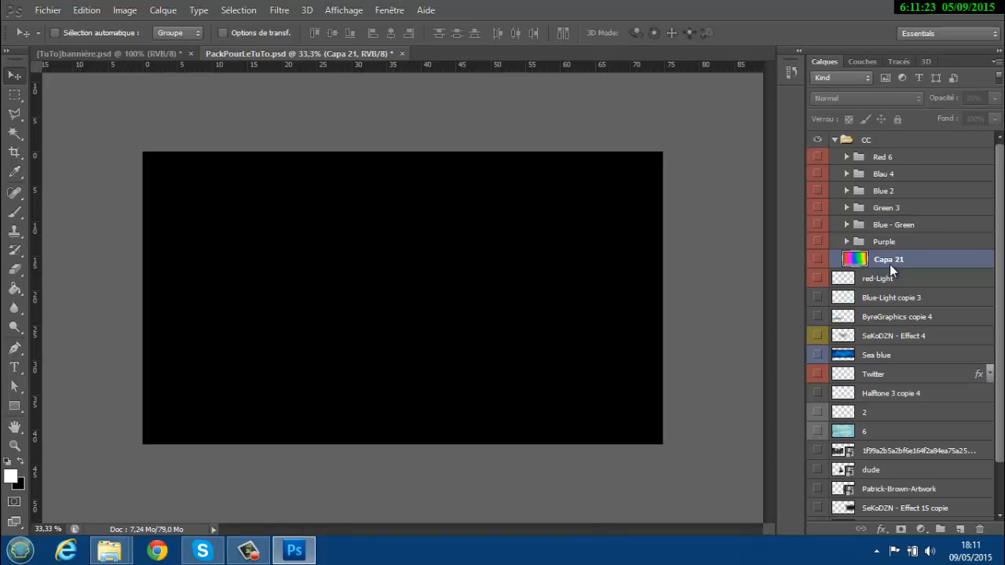
pyautogui.click(944, 258)
pyautogui.rightClick(921, 259)
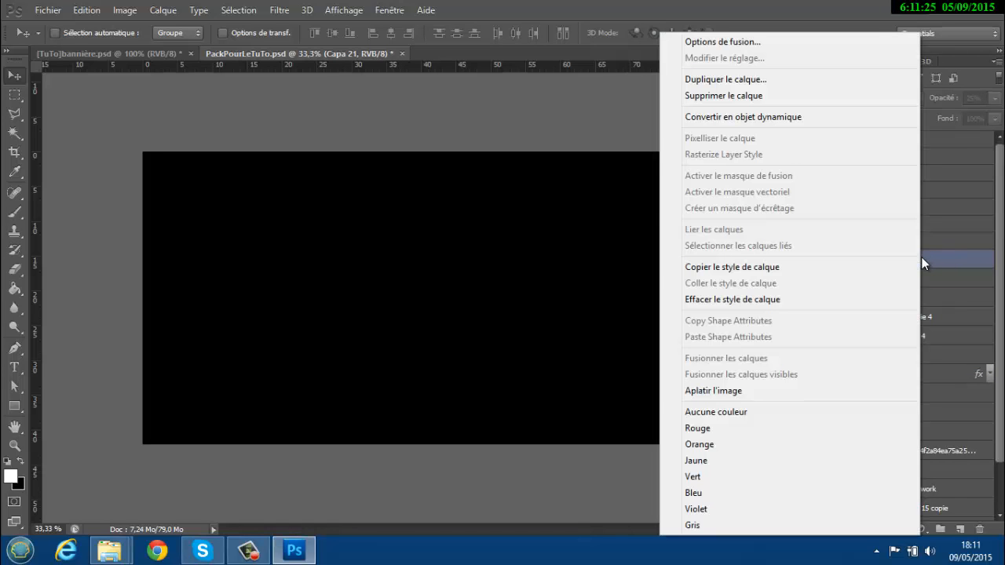
pyautogui.click(758, 81)
pyautogui.click(460, 226)
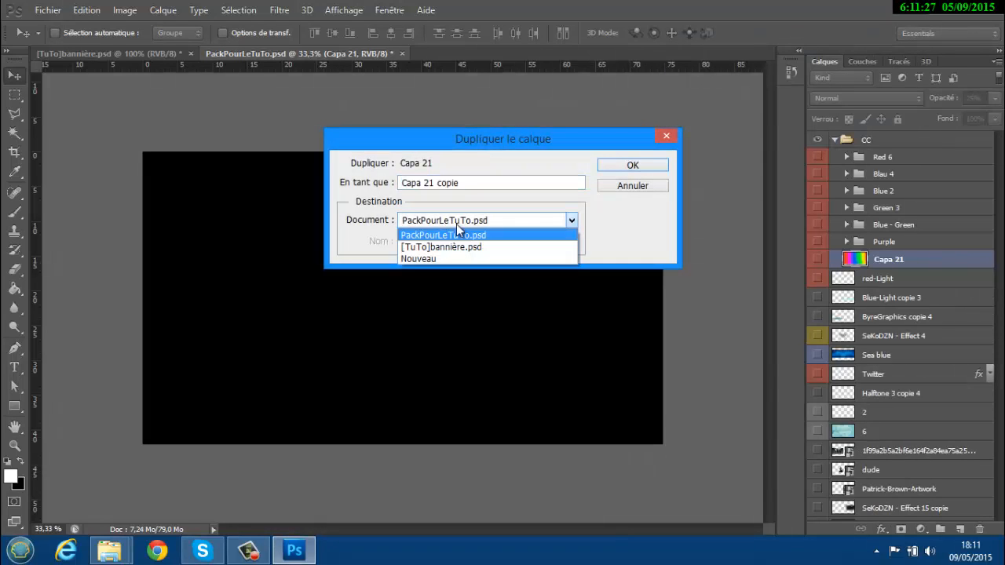
pyautogui.click(463, 244)
pyautogui.click(632, 165)
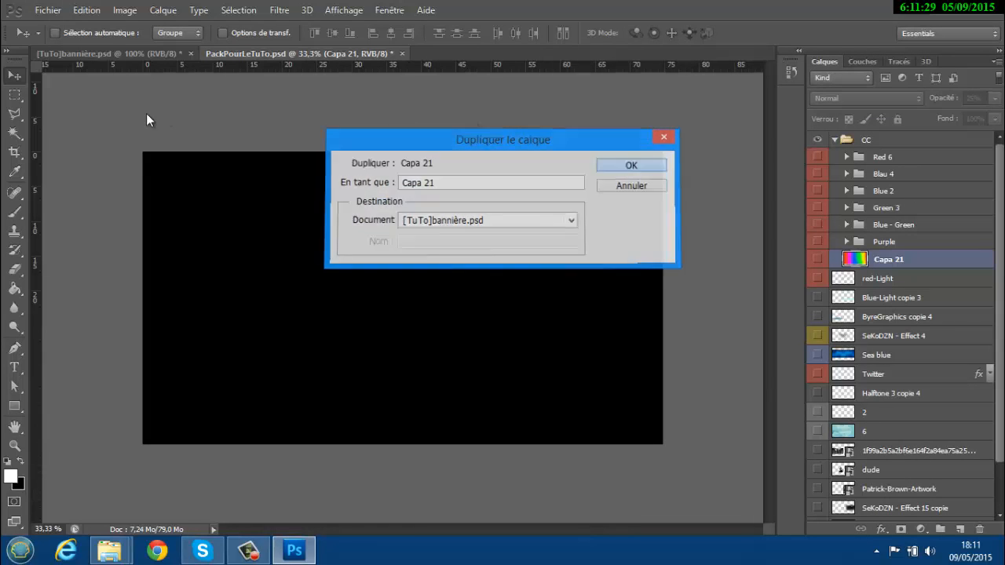
# - In [TuTo]bannière.psd, move the Capa 21 layer directly below "Met tes calques en dessous" and make it visible
pyautogui.click(99, 55)
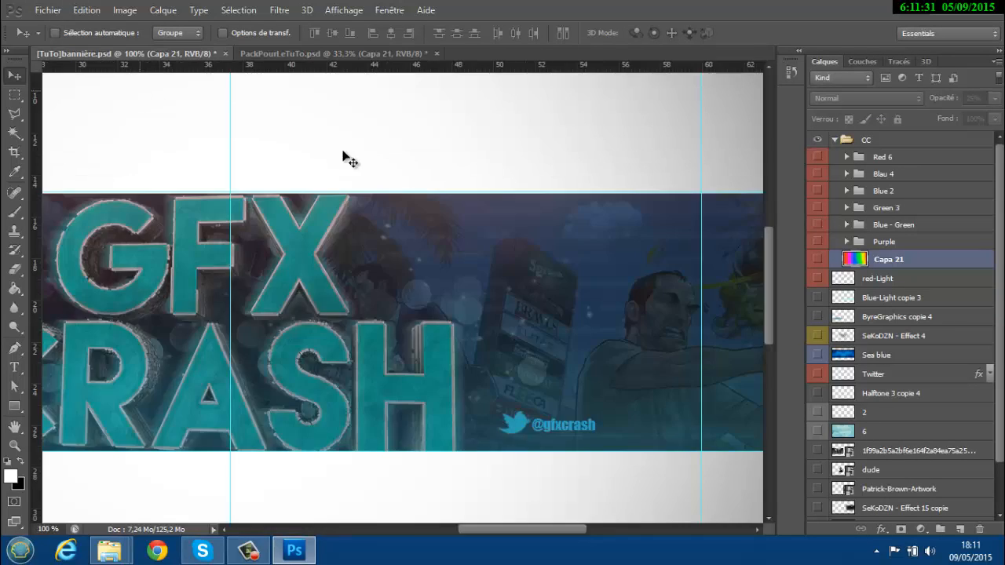
pyautogui.moveTo(891, 471); pyautogui.dragTo(888, 153)
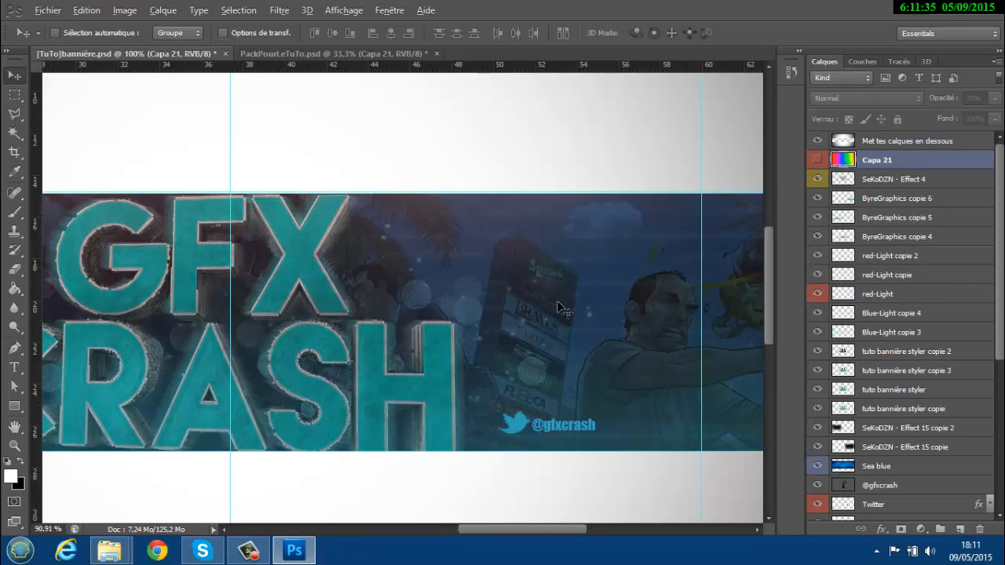
pyautogui.keyDown('alt'); pyautogui.scroll(-4, 559, 305); pyautogui.keyUp('alt')
pyautogui.moveTo(530, 531); pyautogui.dragTo(514, 532)
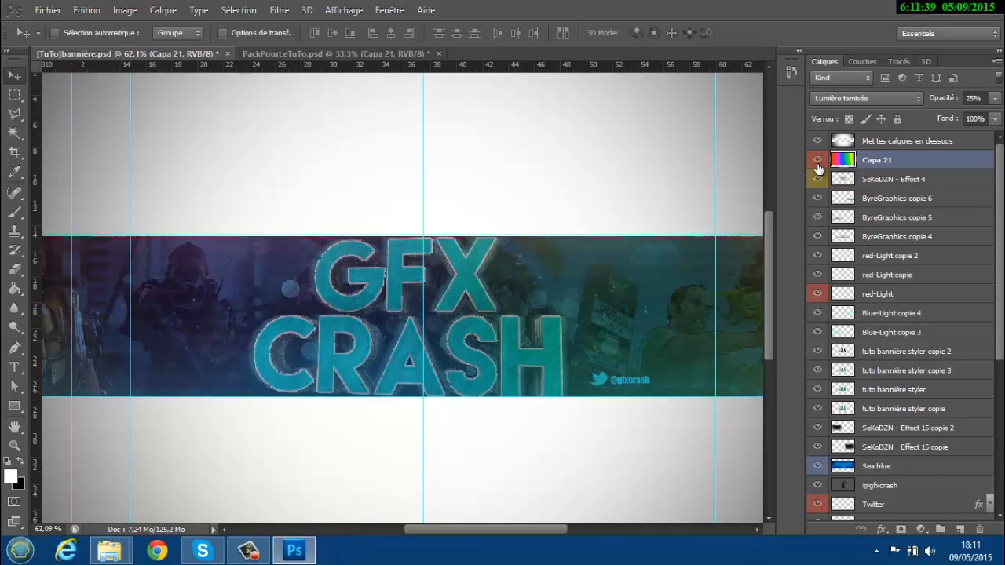
pyautogui.keyDown('alt'); pyautogui.scroll(-2, 460, 333); pyautogui.keyUp('alt')
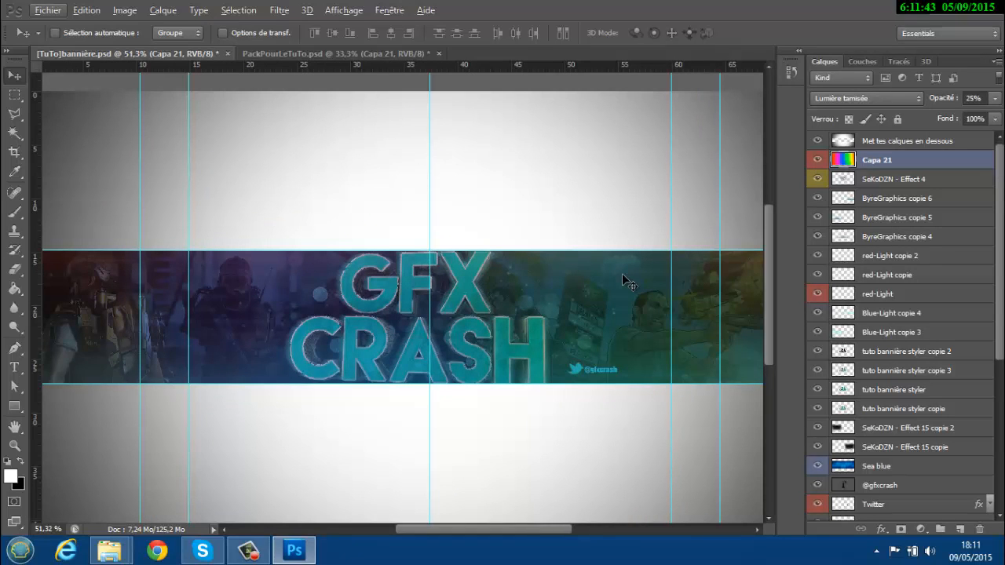
# - Switch to PackPourLeTuTo.psd and go through the colour-correction groups inside the CC group
pyautogui.click(375, 55)
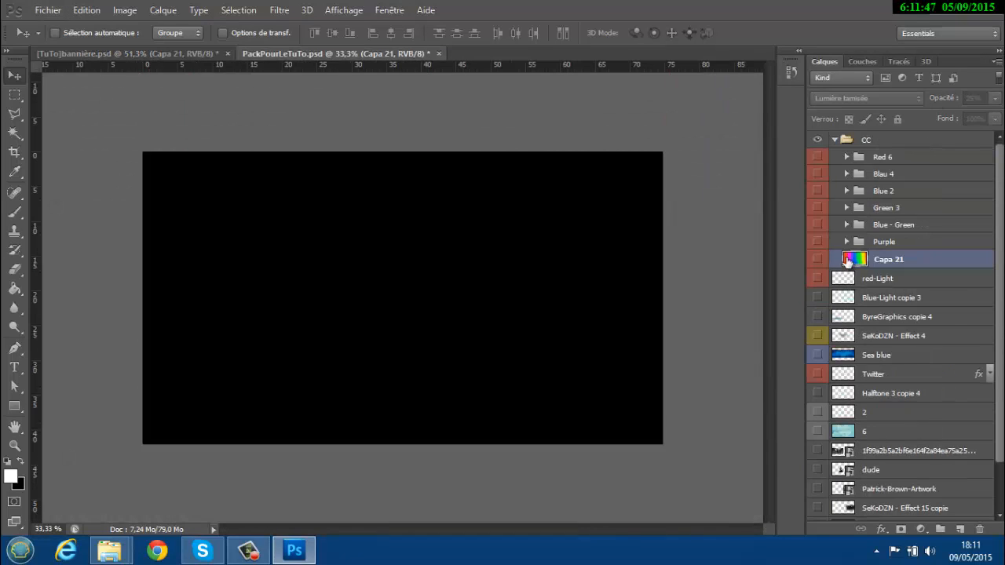
pyautogui.scroll(-1, 860, 274)
pyautogui.scroll(1, 866, 216)
pyautogui.click(883, 174)
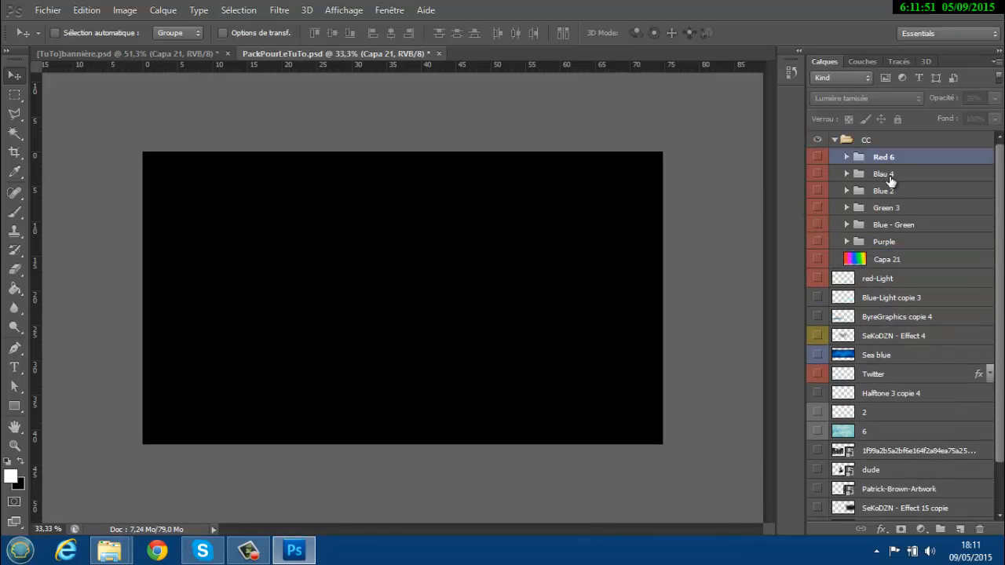
pyautogui.click(900, 206)
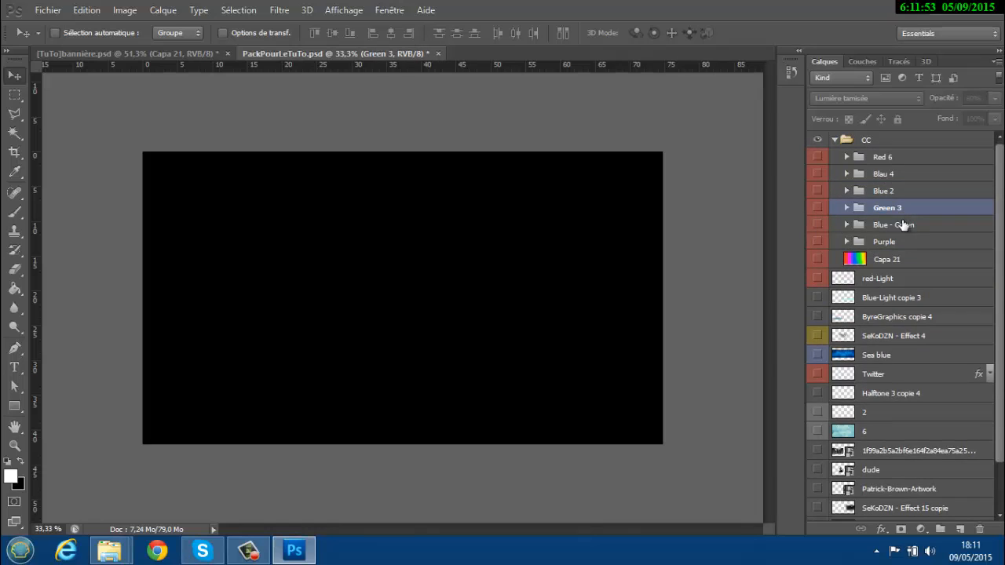
pyautogui.click(903, 225)
pyautogui.click(891, 242)
pyautogui.click(883, 207)
# - Duplicate the Red 6 group into the [TuTo]bannière.psd document
pyautogui.click(883, 157)
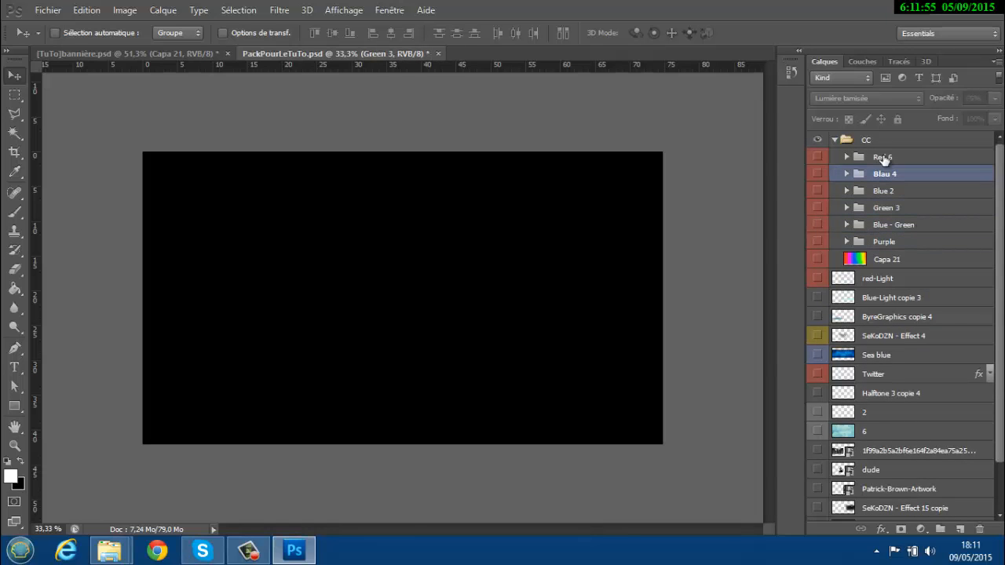
pyautogui.rightClick(883, 156)
pyautogui.click(832, 188)
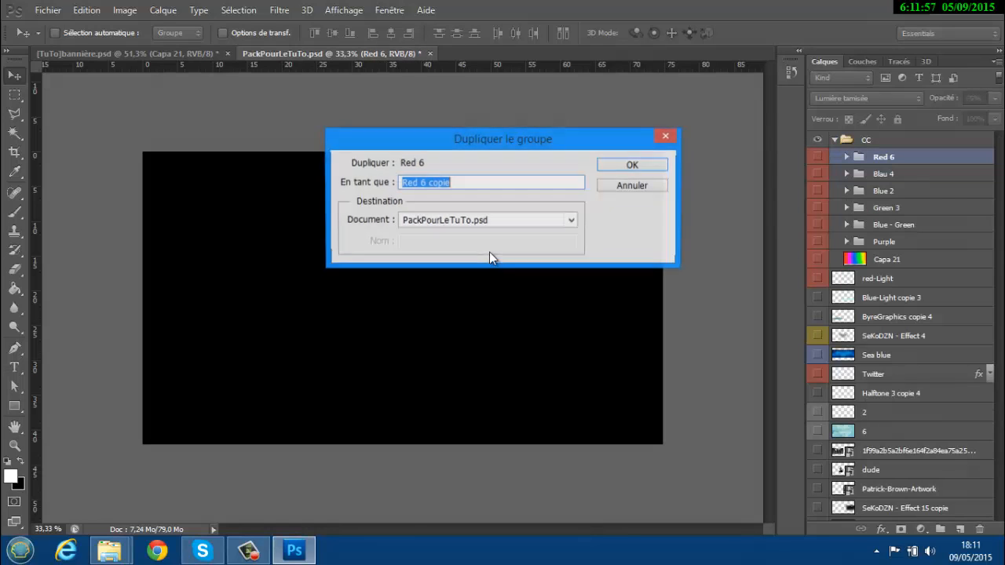
pyautogui.click(518, 220)
pyautogui.click(424, 246)
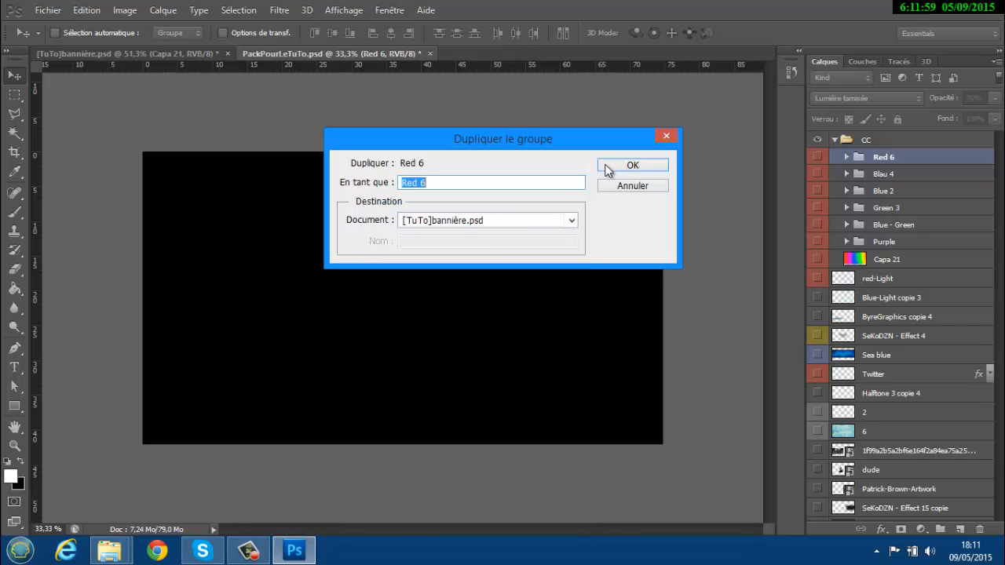
pyautogui.click(608, 165)
# - In [TuTo]bannière.psd, make the Red 6 group visible and hide the Capa 21 layer
pyautogui.click(129, 59)
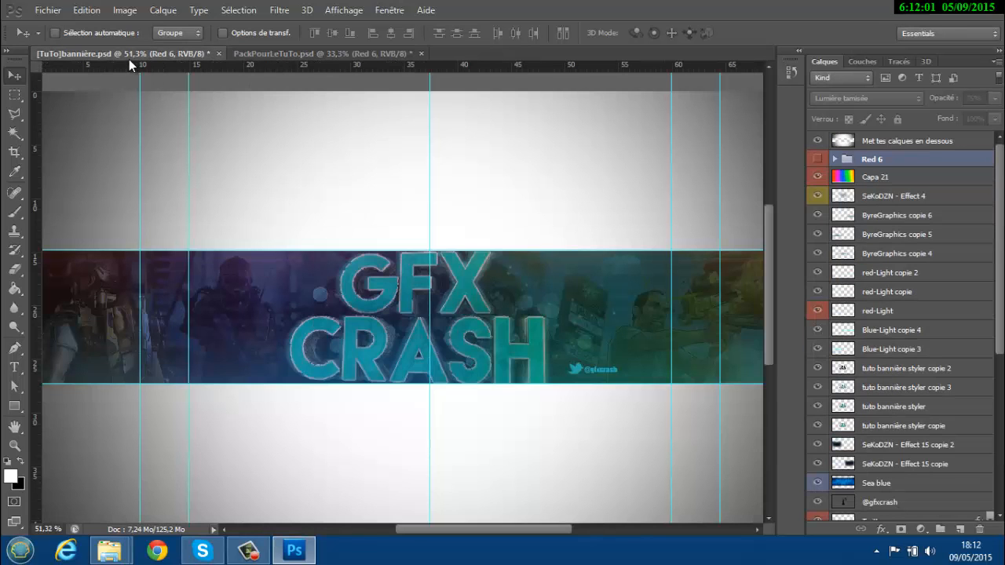
pyautogui.click(818, 159)
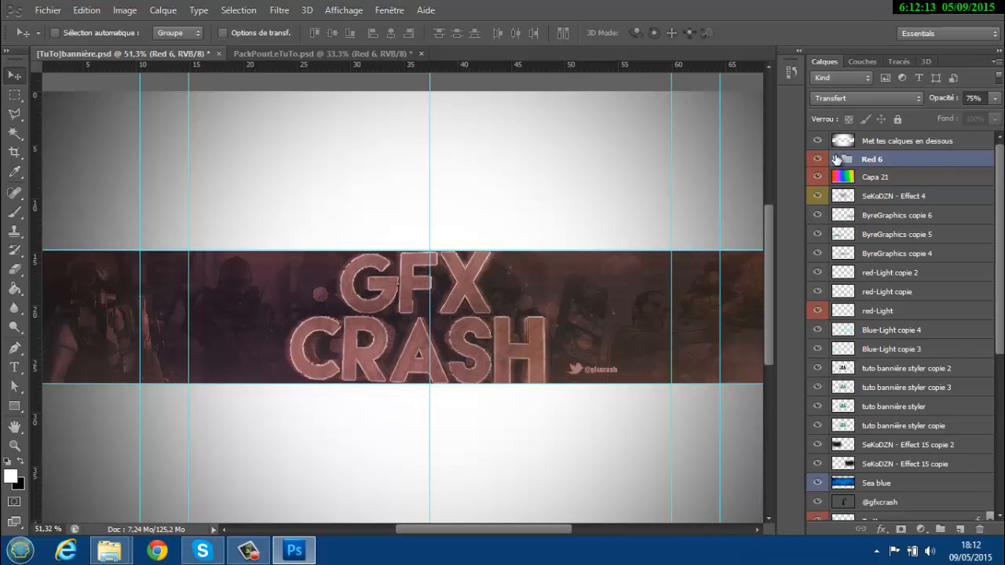
pyautogui.click(819, 177)
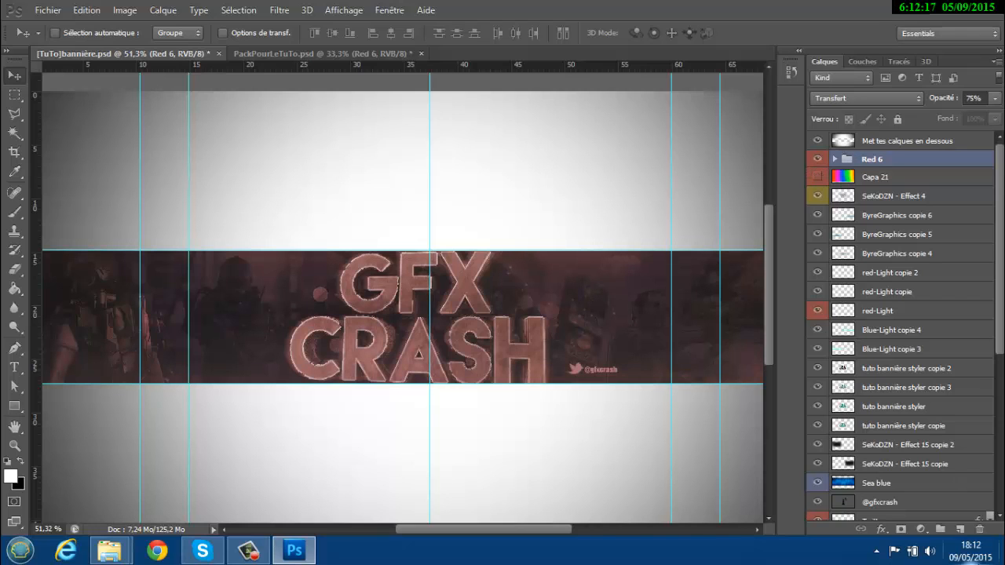
# - Create a new layer above Red 6 and paint a white glow at the banner's centre with the soft 484 px brush
pyautogui.click(961, 530)
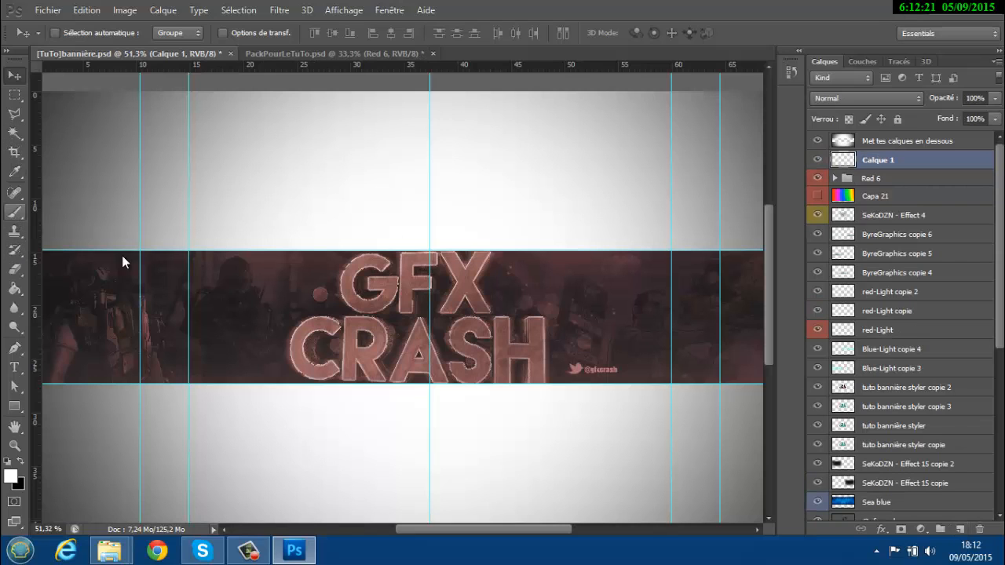
pyautogui.click(14, 212)
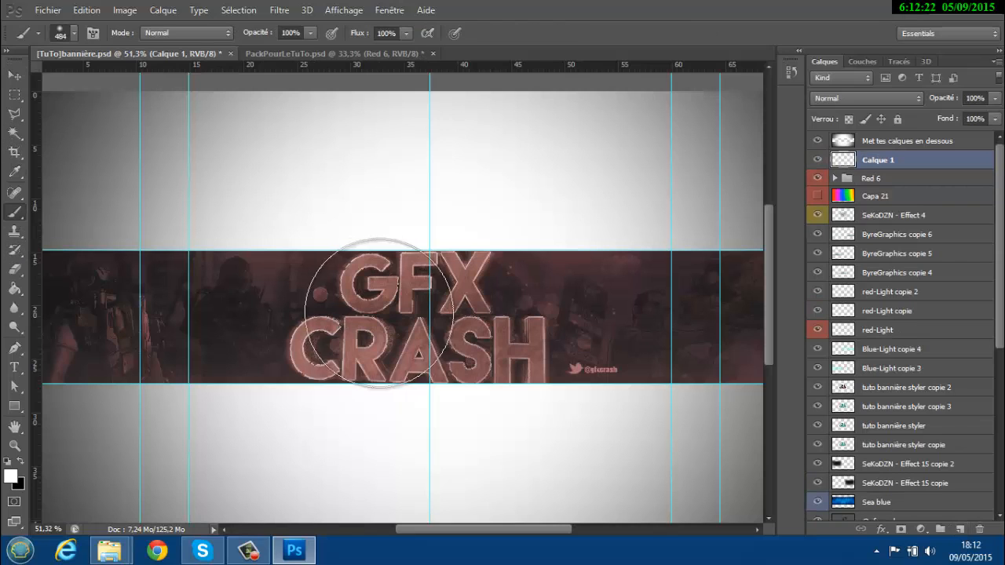
pyautogui.click(75, 33)
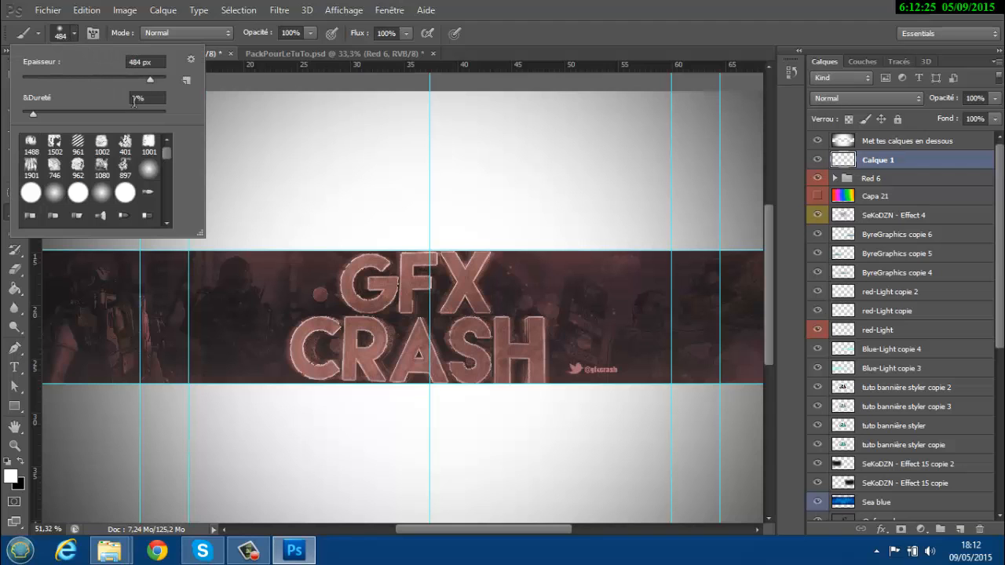
pyautogui.click(587, 33)
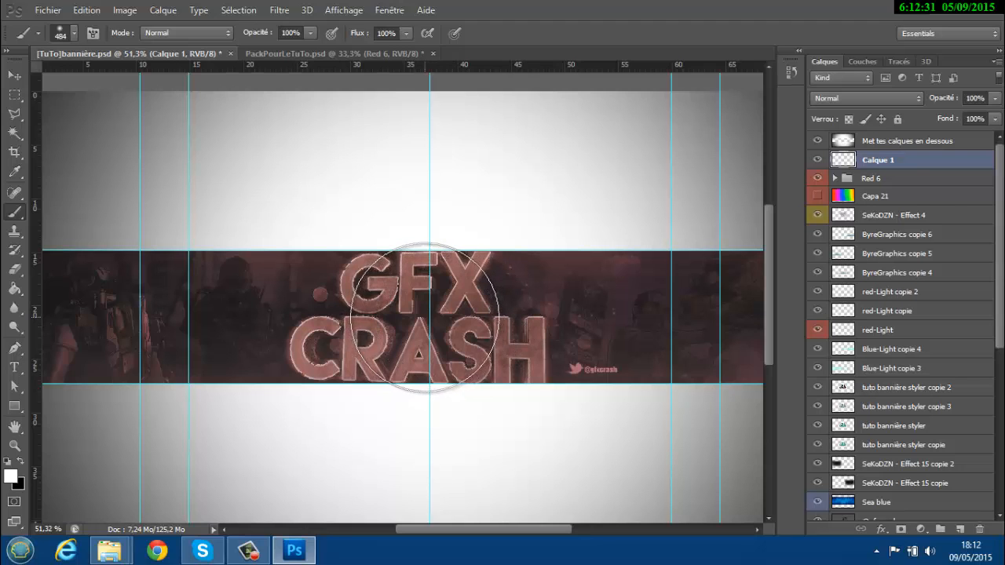
pyautogui.click(429, 319)
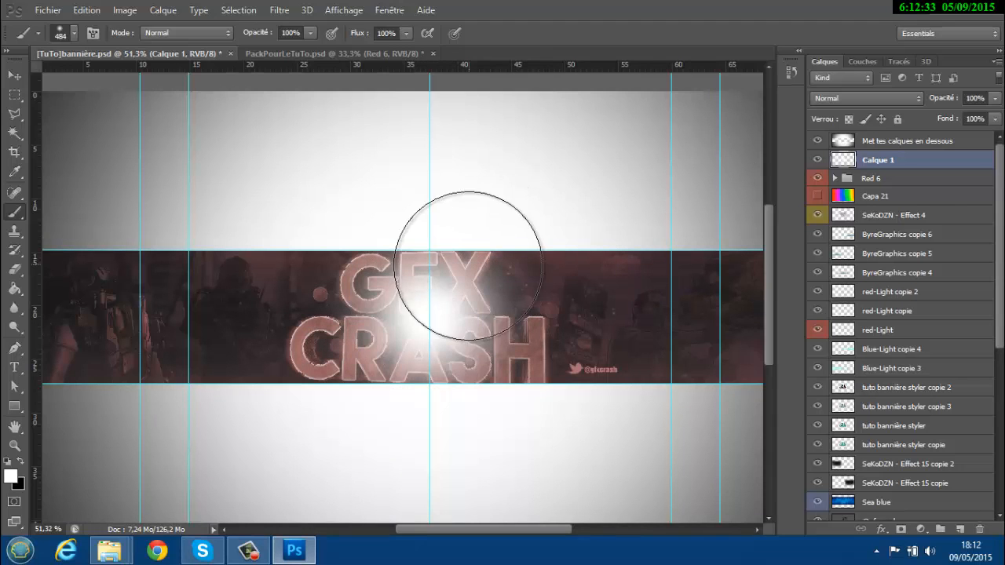
pyautogui.click(418, 318)
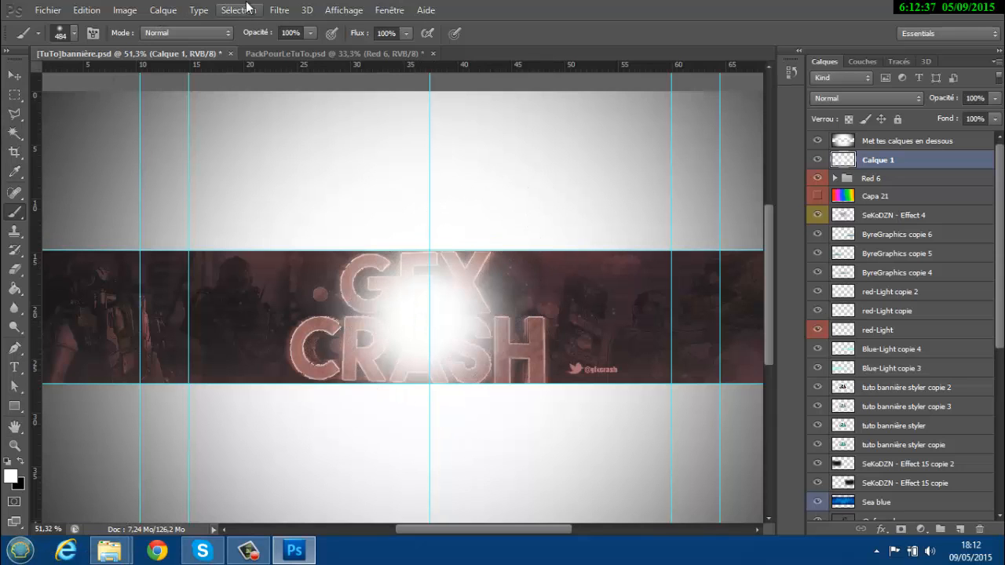
# - Apply a Gaussian Blur with a 250-pixel radius to the white glow layer
pyautogui.click(271, 12)
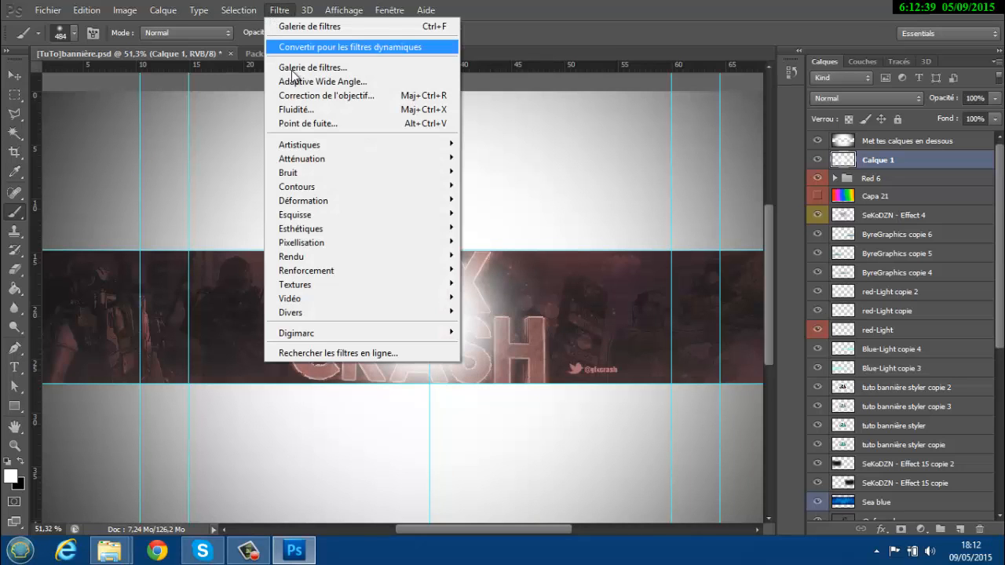
pyautogui.moveTo(328, 159)
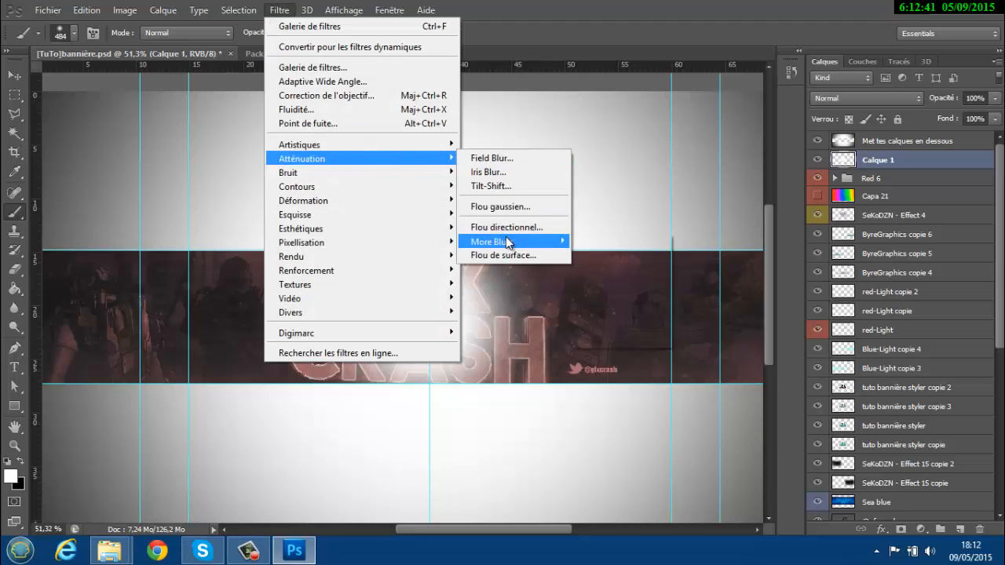
pyautogui.click(512, 207)
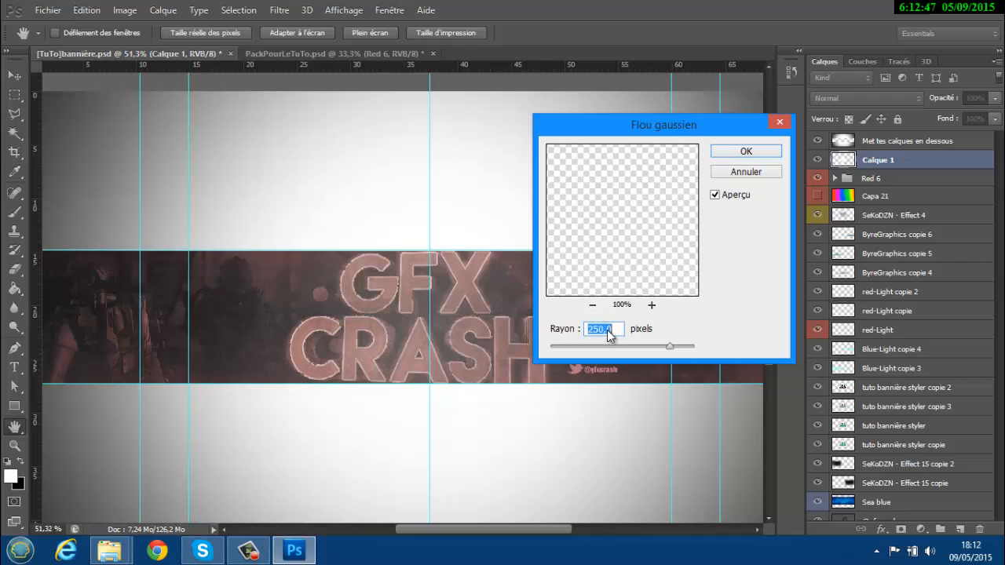
pyautogui.click(746, 151)
pyautogui.press('b')
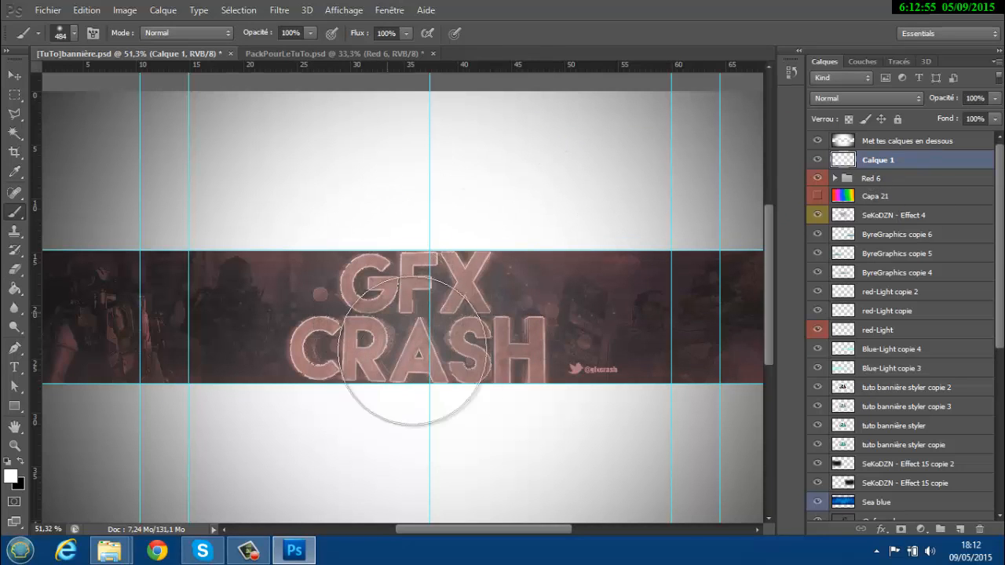
# - Set the white glow layer's opacity to 30%
pyautogui.click(943, 97)
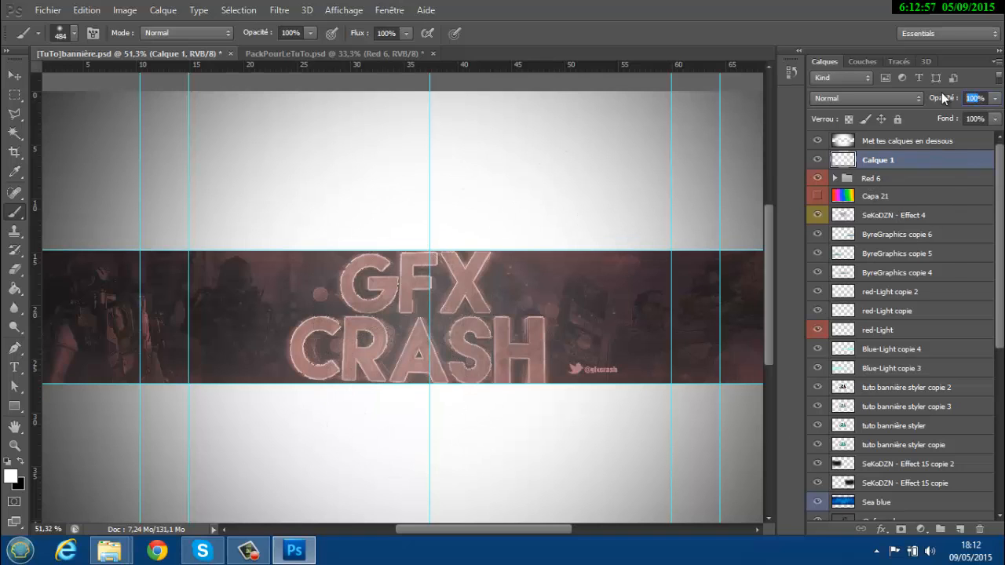
pyautogui.write('2')
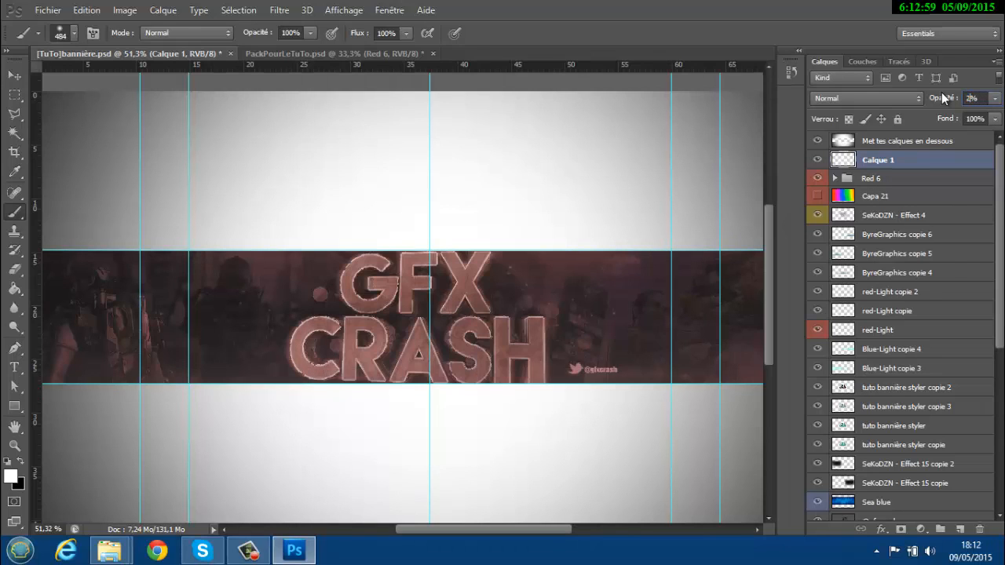
pyautogui.write('0')
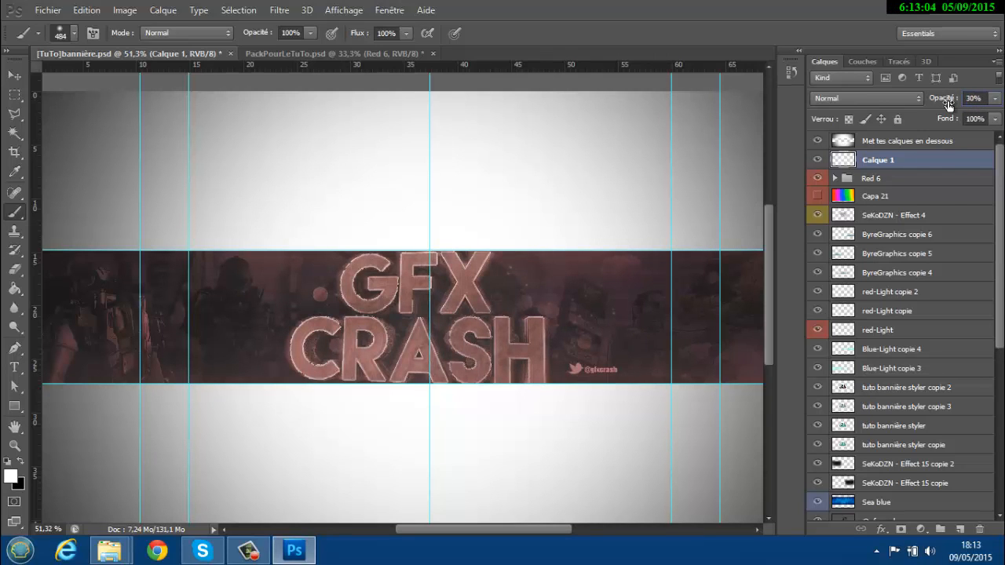
# - Check the adjustment layers inside the Red 6 group, collapse it again and hide the group
pyautogui.click(14, 75)
pyautogui.moveTo(444, 527); pyautogui.dragTo(489, 559)
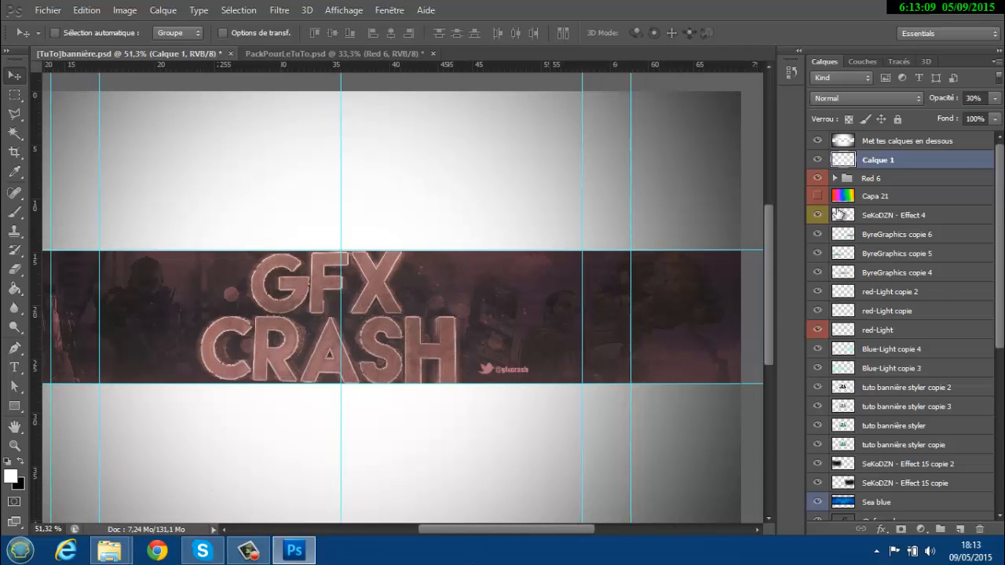
pyautogui.click(836, 178)
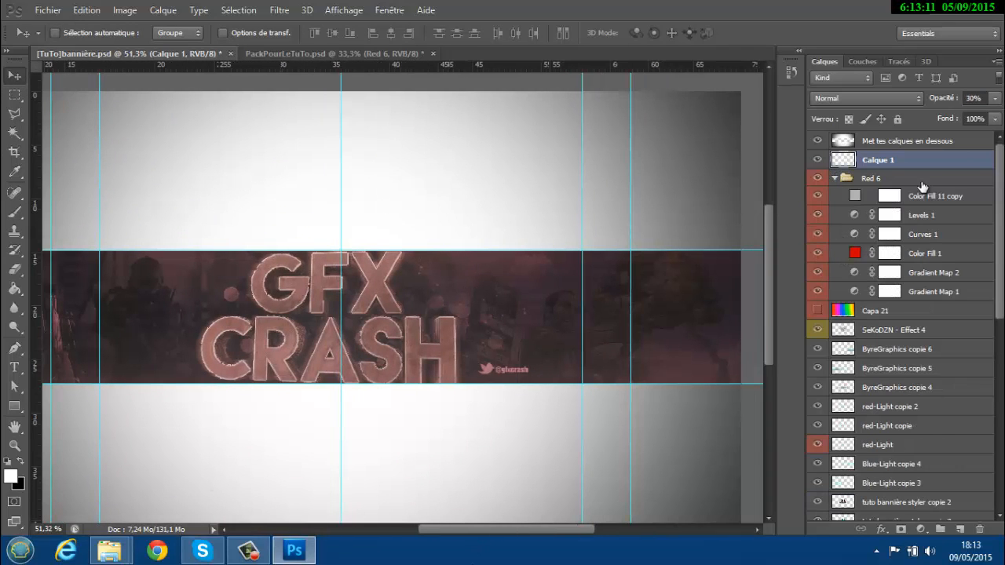
pyautogui.click(837, 179)
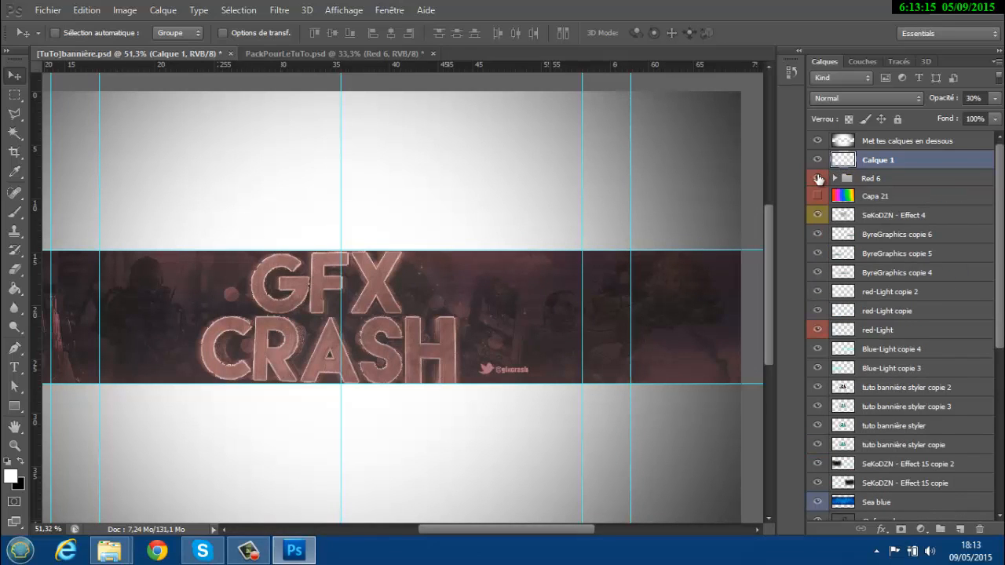
pyautogui.click(819, 179)
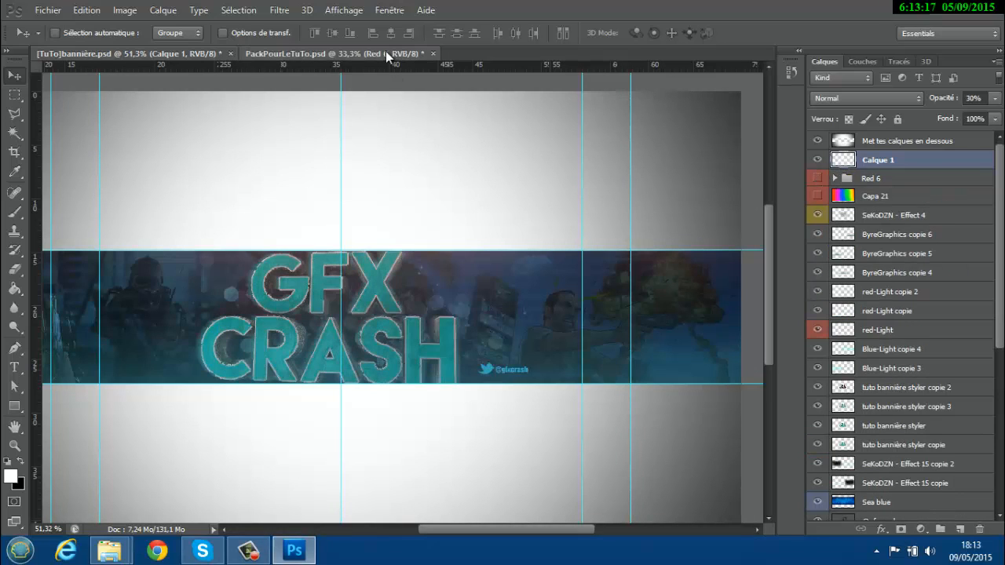
# - Look through the colour-correction groups in the CC folder of PackPourLeTuTo.psd, from Blau 4 down to Purple
pyautogui.click(386, 51)
pyautogui.click(899, 175)
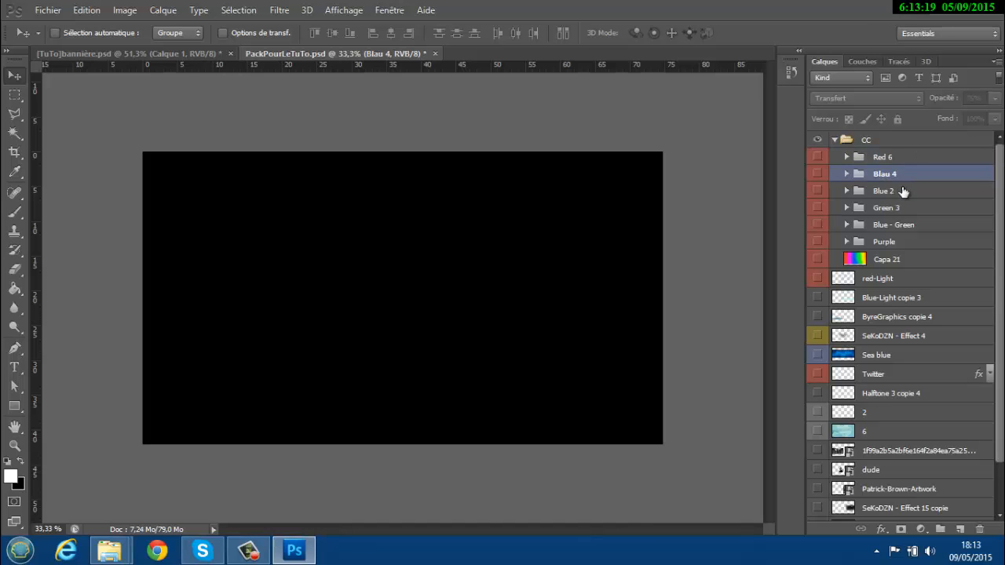
pyautogui.click(903, 192)
pyautogui.click(903, 209)
pyautogui.click(891, 225)
pyautogui.click(884, 242)
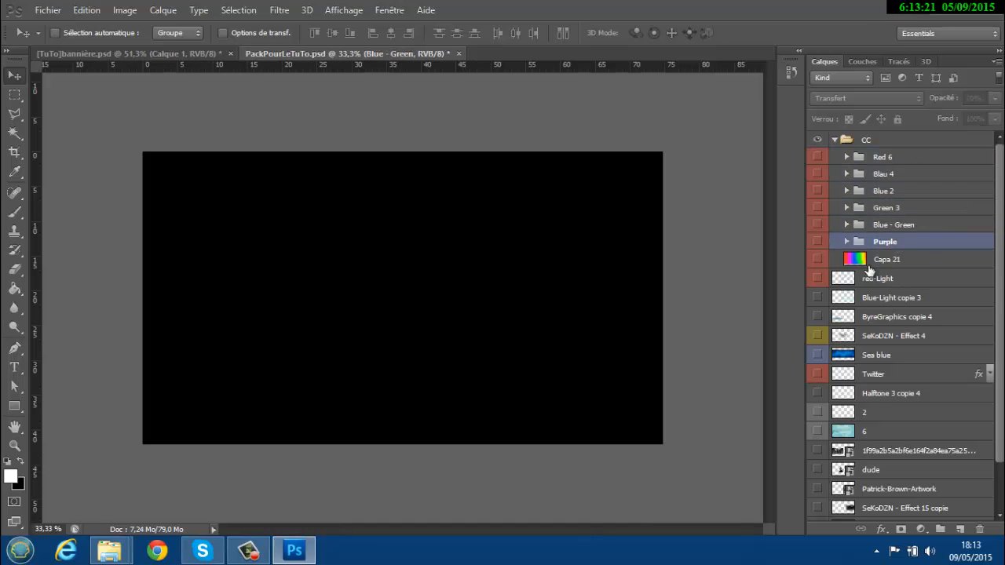
# - Return to the [TuTo]bannière.psd document and make the rainbow Capa 21 layer visible
pyautogui.click(150, 53)
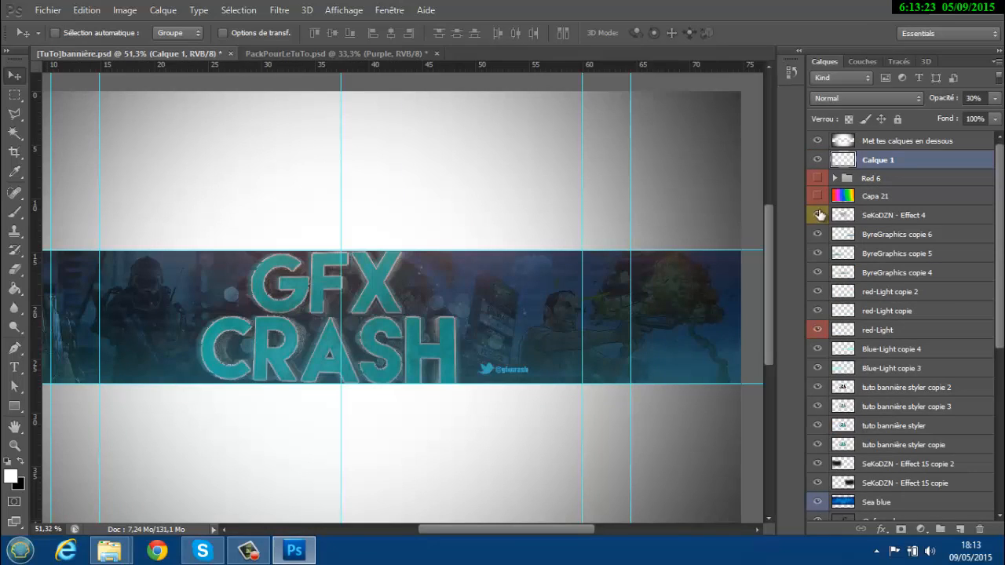
pyautogui.click(818, 197)
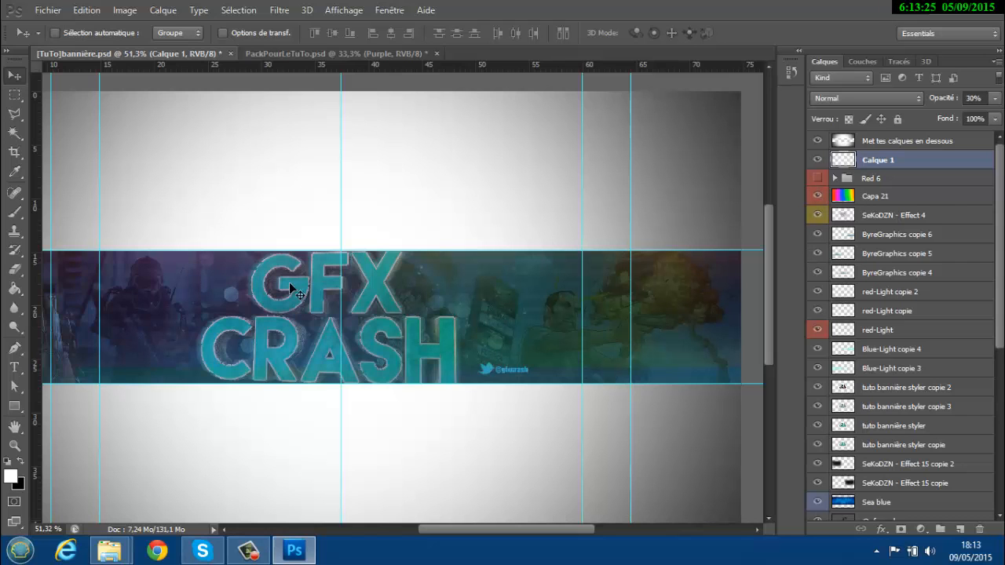
pyautogui.moveTo(505, 527)
pyautogui.mouseDown()
pyautogui.moveTo(427, 534)
pyautogui.moveTo(524, 518)
pyautogui.moveTo(508, 520)
pyautogui.mouseUp()
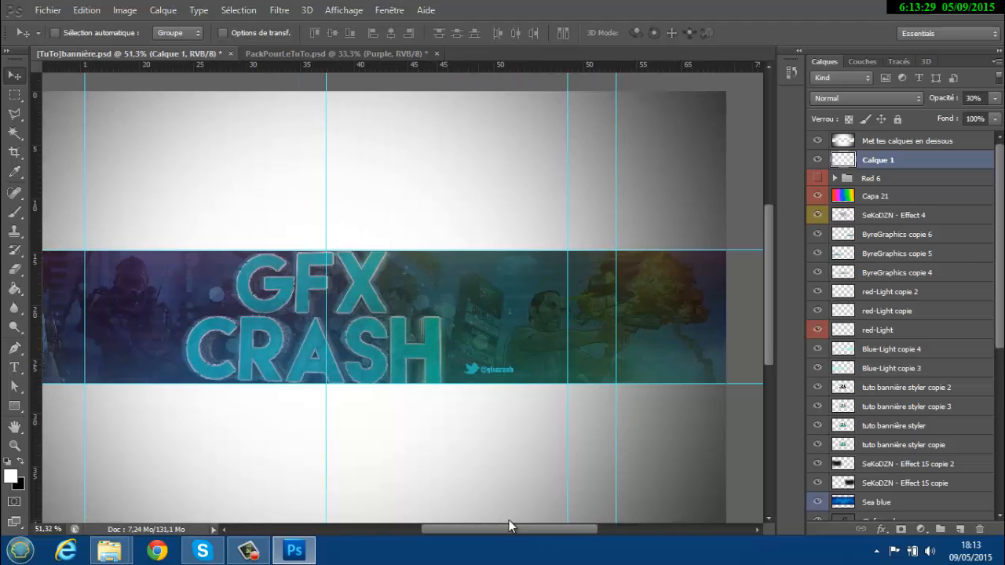
# - Add a Brightness/Contrast adjustment layer above Calque 1, select the Met tes calques en dessous layer and close the adjustment's properties
pyautogui.click(923, 535)
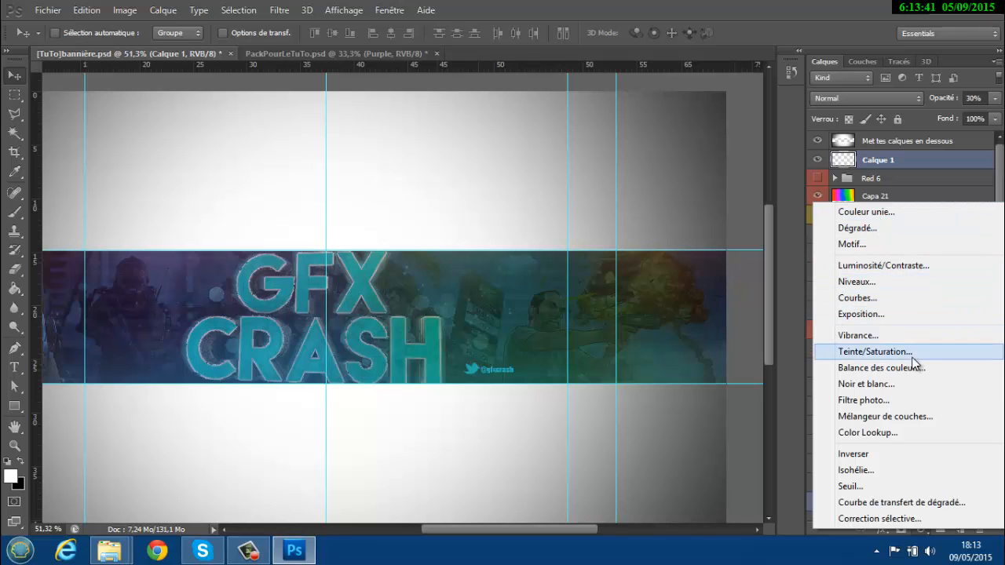
pyautogui.click(896, 267)
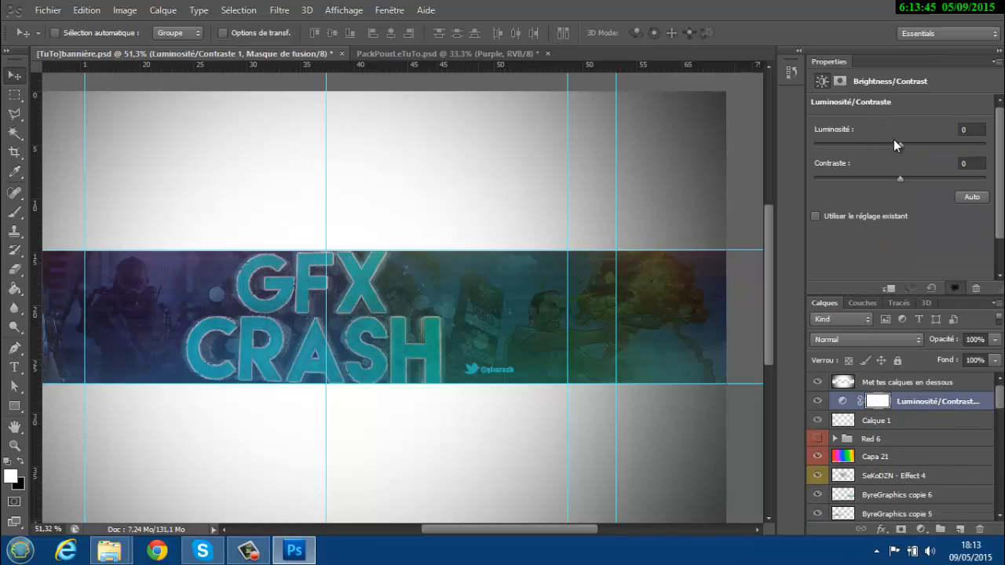
pyautogui.moveTo(902, 143); pyautogui.dragTo(903, 178)
pyautogui.click(917, 382)
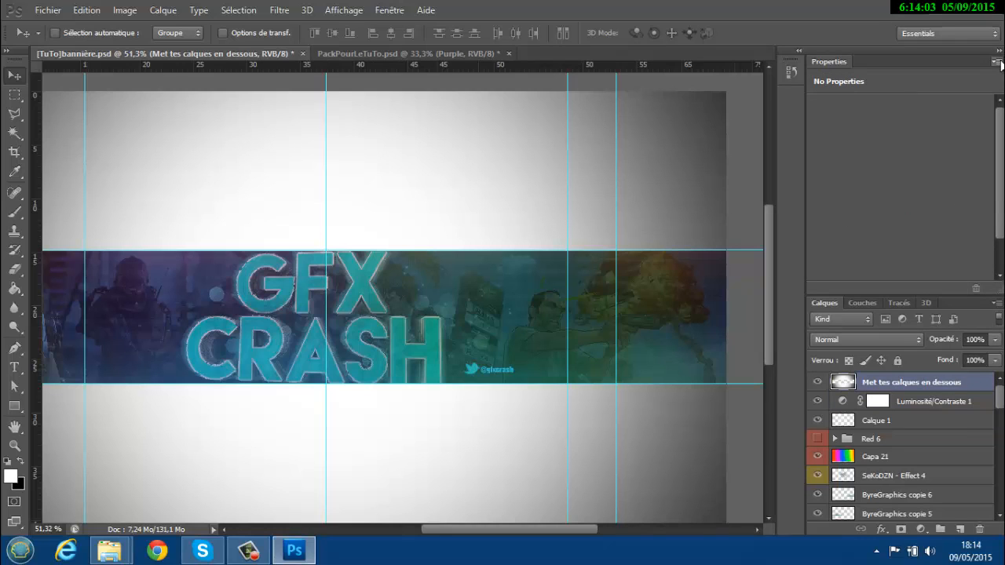
pyautogui.click(996, 62)
pyautogui.click(942, 79)
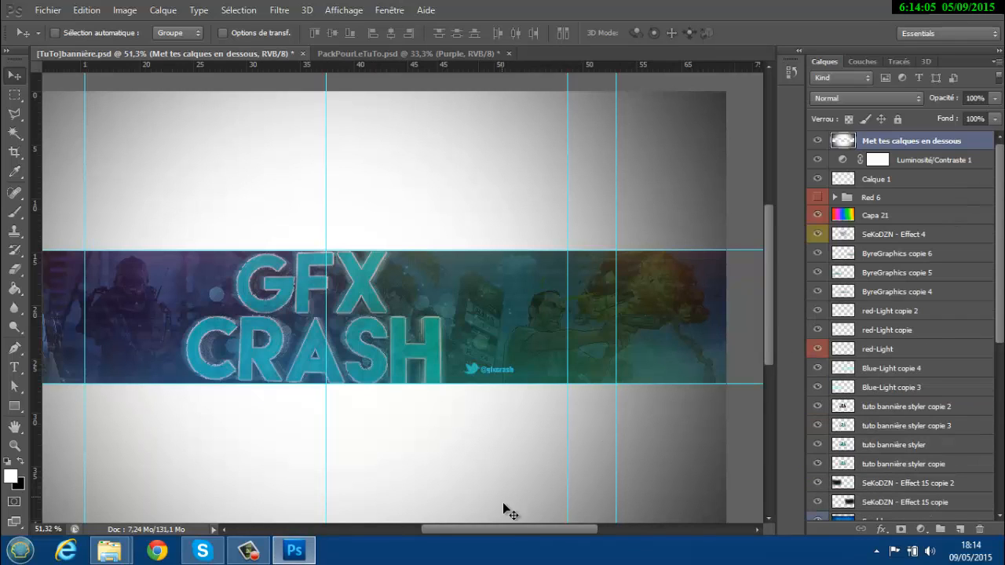
# - Save the banner document under its existing name
pyautogui.moveTo(513, 528); pyautogui.dragTo(497, 529)
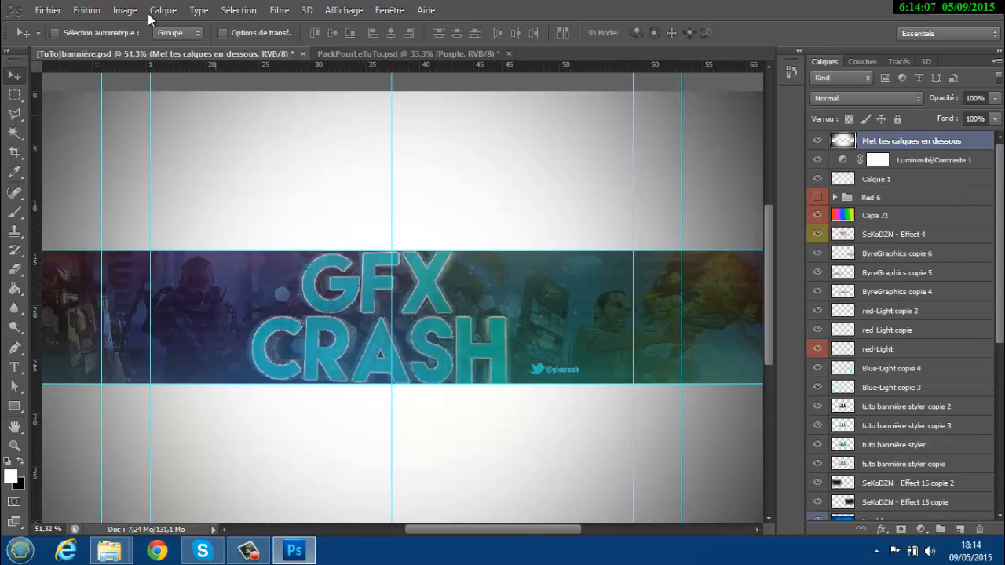
pyautogui.click(86, 10)
pyautogui.moveTo(47, 10)
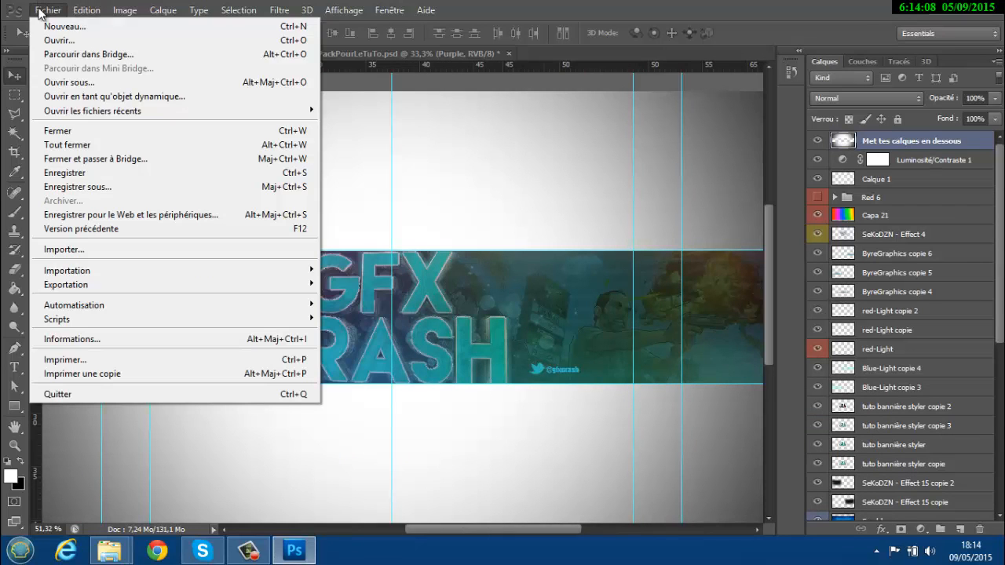
pyautogui.click(66, 165)
# - Open the Save for Web export and check the GFX CRASH title in its preview
pyautogui.click(48, 9)
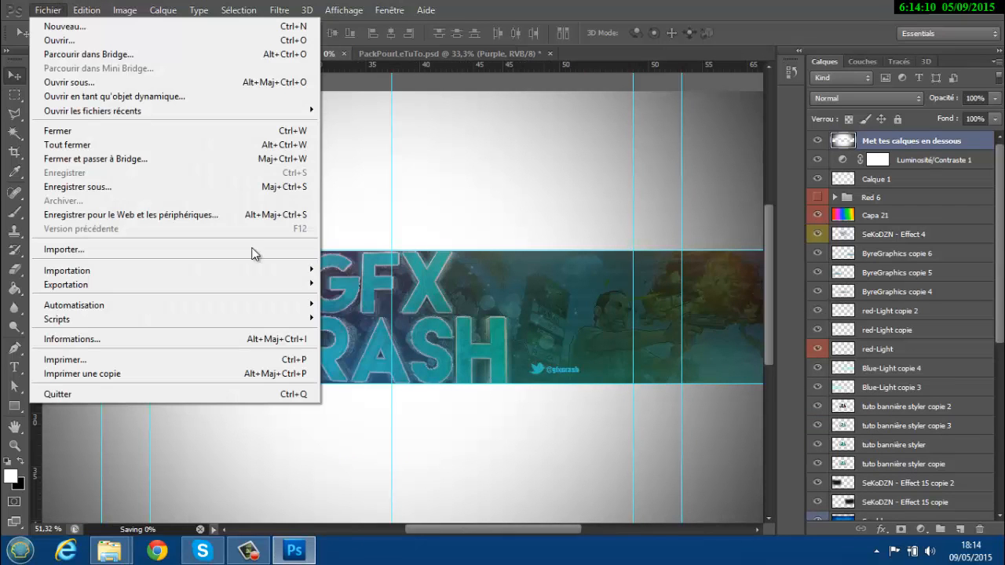
pyautogui.click(143, 215)
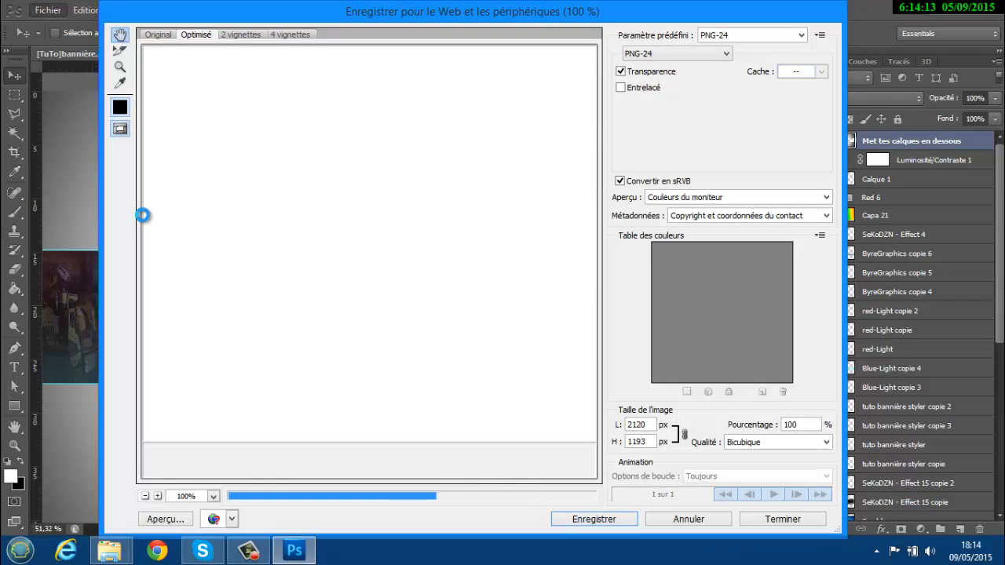
pyautogui.click(246, 554)
pyautogui.click(246, 553)
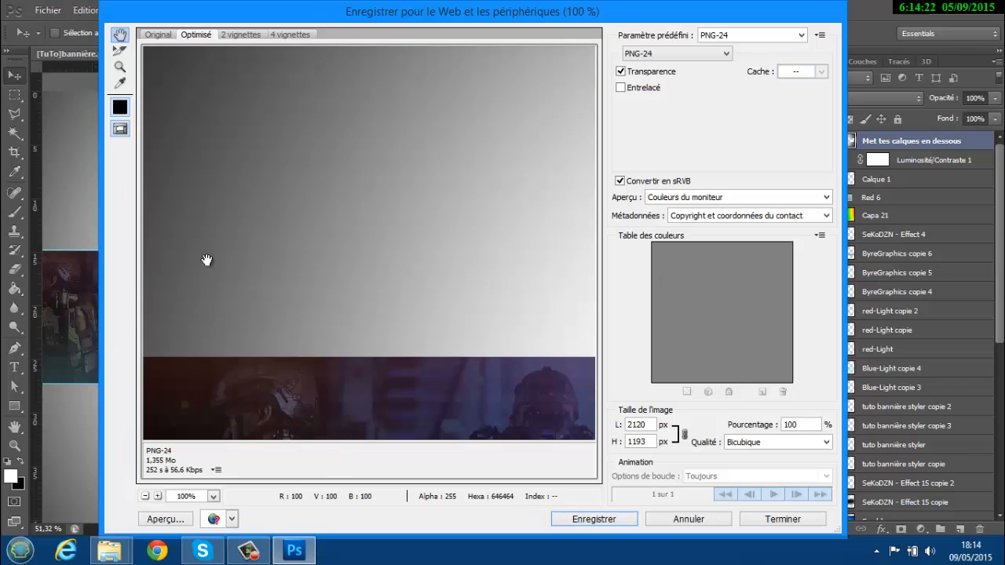
pyautogui.moveTo(341, 311); pyautogui.dragTo(204, 167)
pyautogui.moveTo(476, 356); pyautogui.dragTo(317, 250)
pyautogui.moveTo(496, 291); pyautogui.dragTo(292, 292)
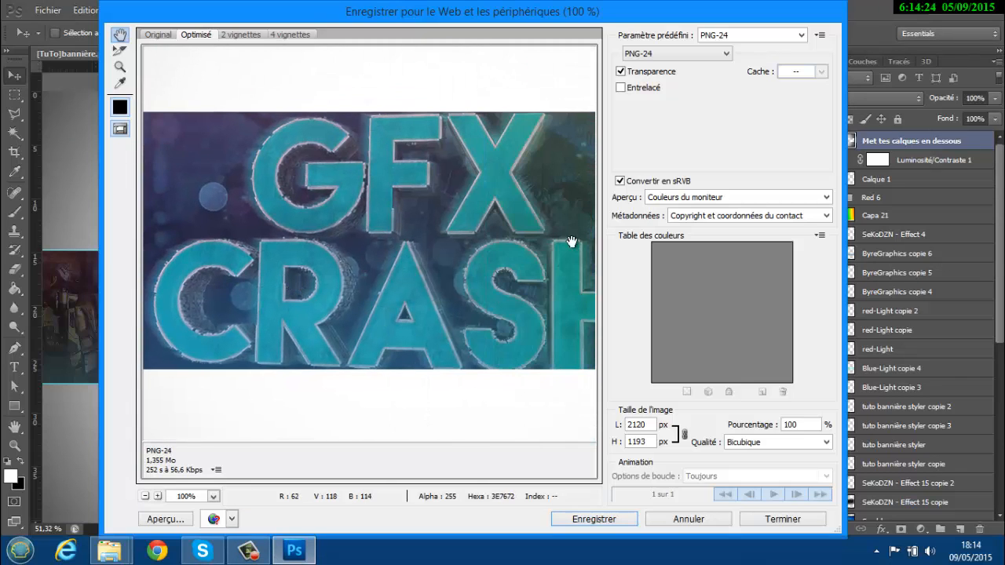
# - Export the banner in PNG-24 format to the Desktop as [TuTo]bannière.png
pyautogui.click(712, 55)
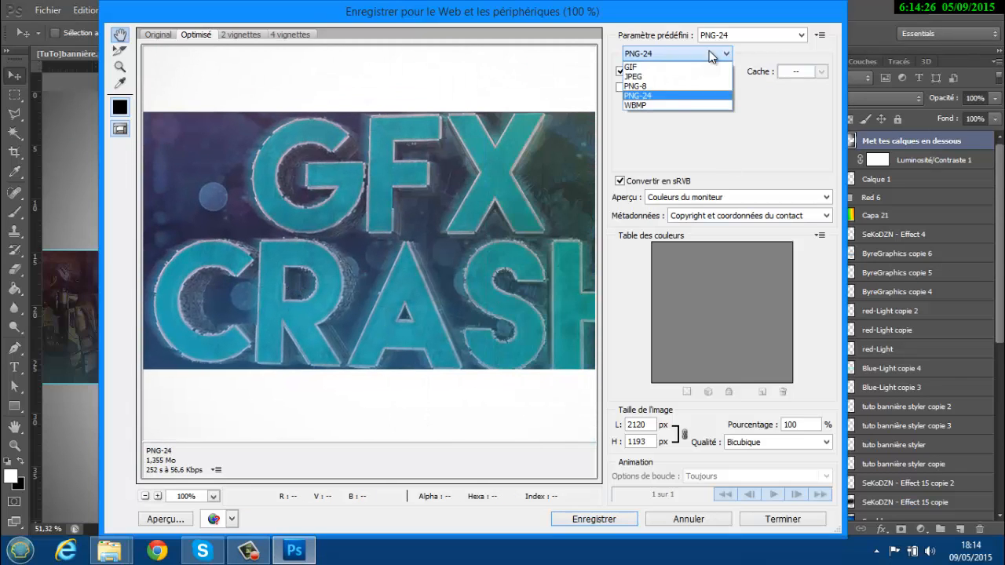
pyautogui.click(665, 95)
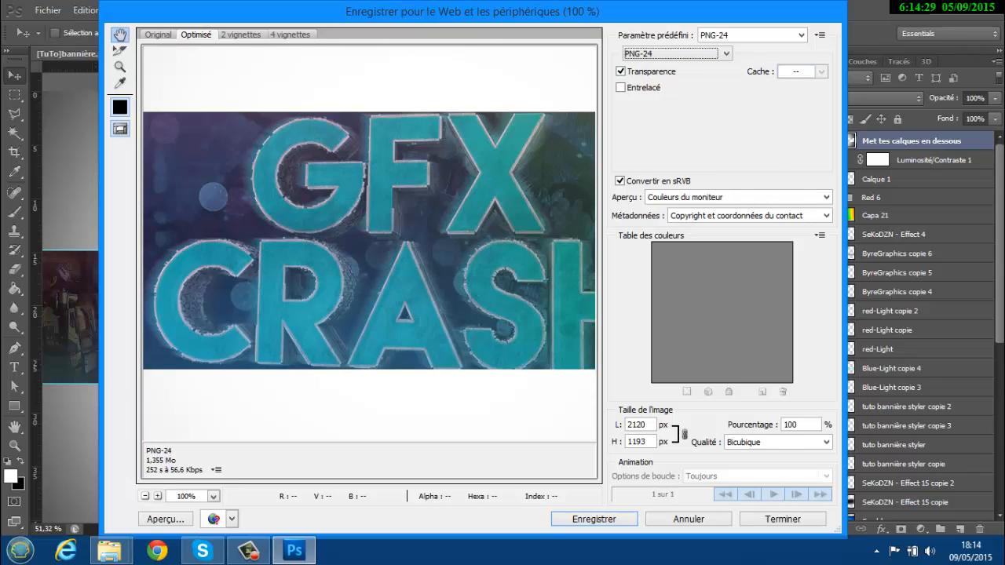
pyautogui.click(594, 519)
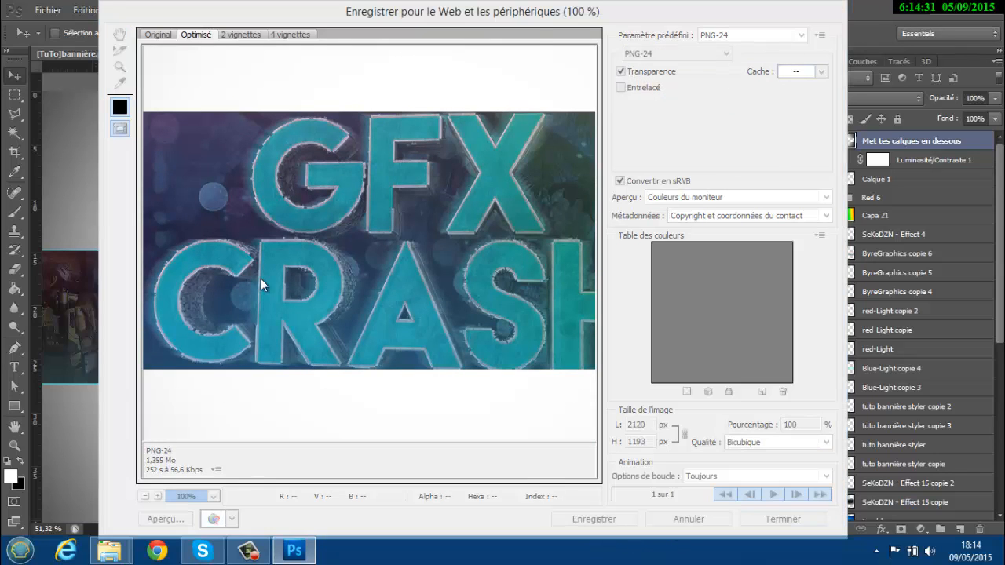
pyautogui.click(146, 203)
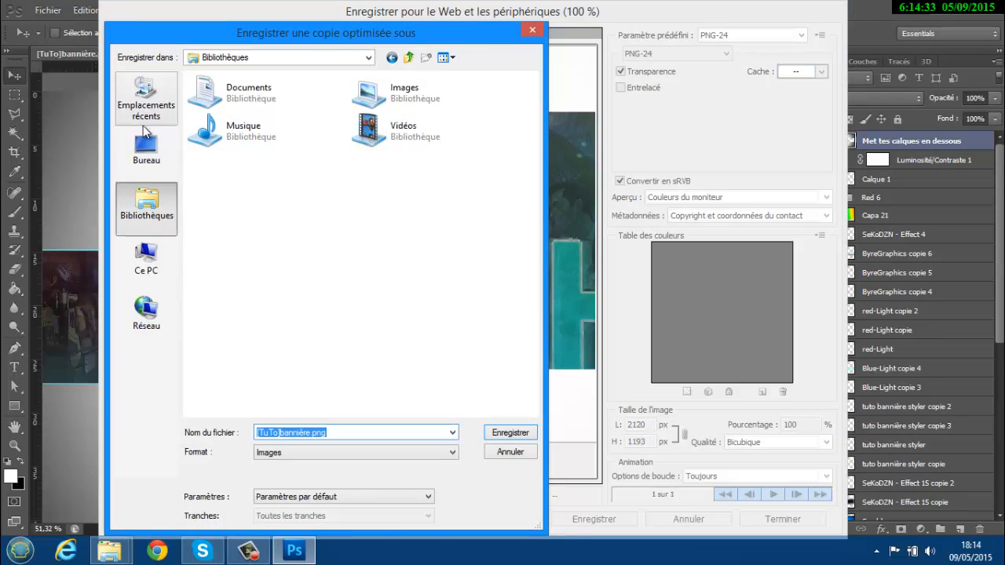
pyautogui.click(146, 149)
pyautogui.click(508, 435)
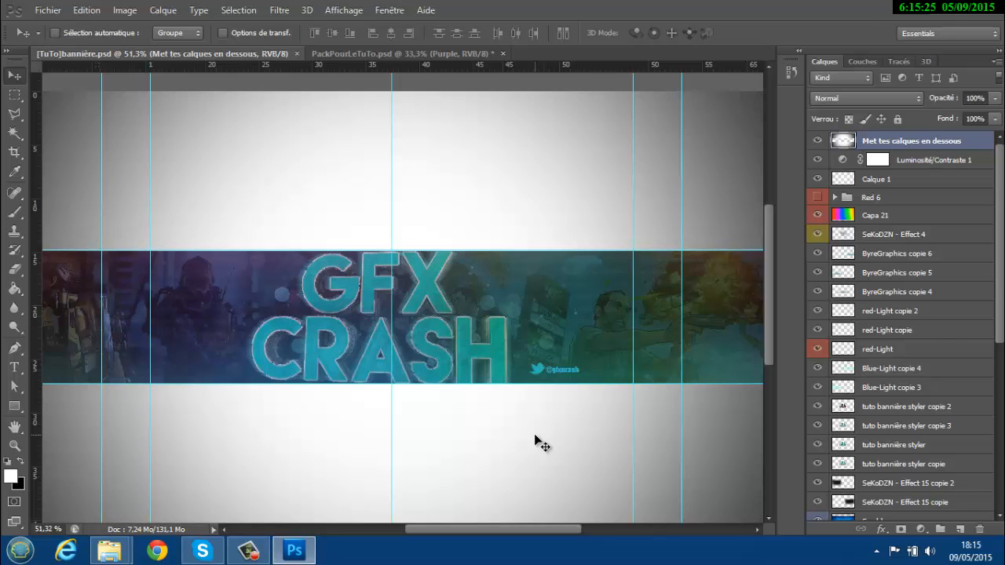
pyautogui.moveTo(770, 260); pyautogui.dragTo(764, 244)
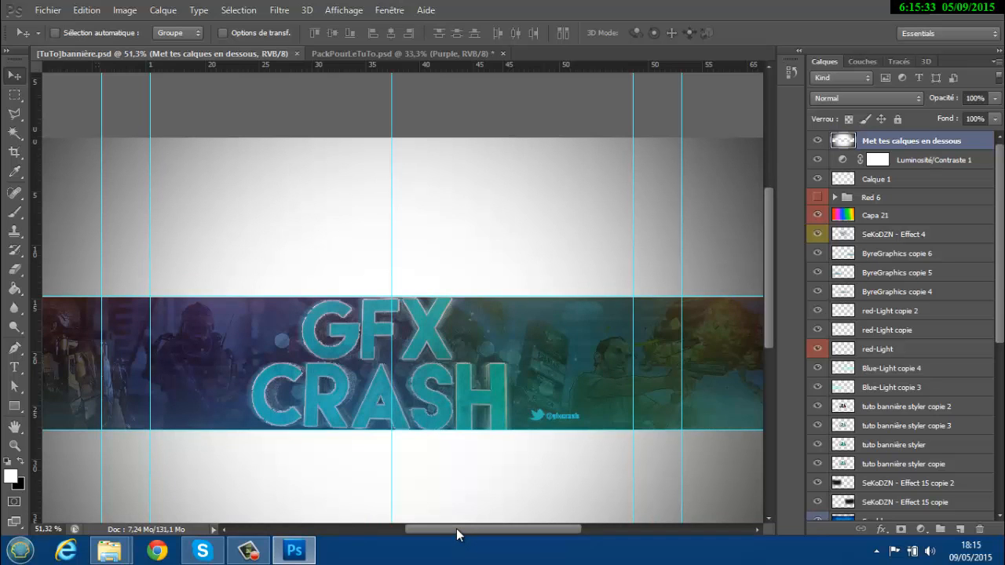
pyautogui.moveTo(456, 528); pyautogui.dragTo(434, 522)
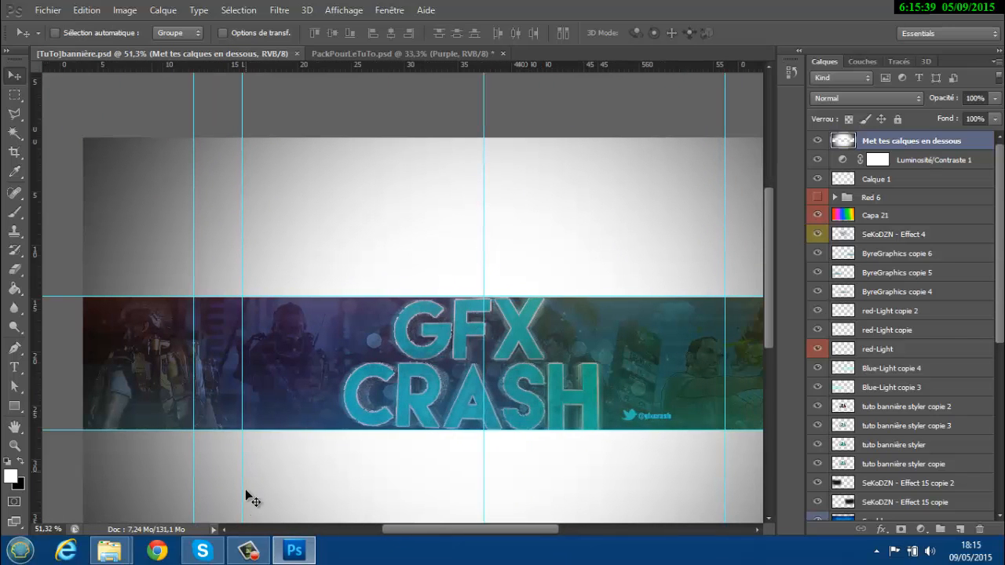